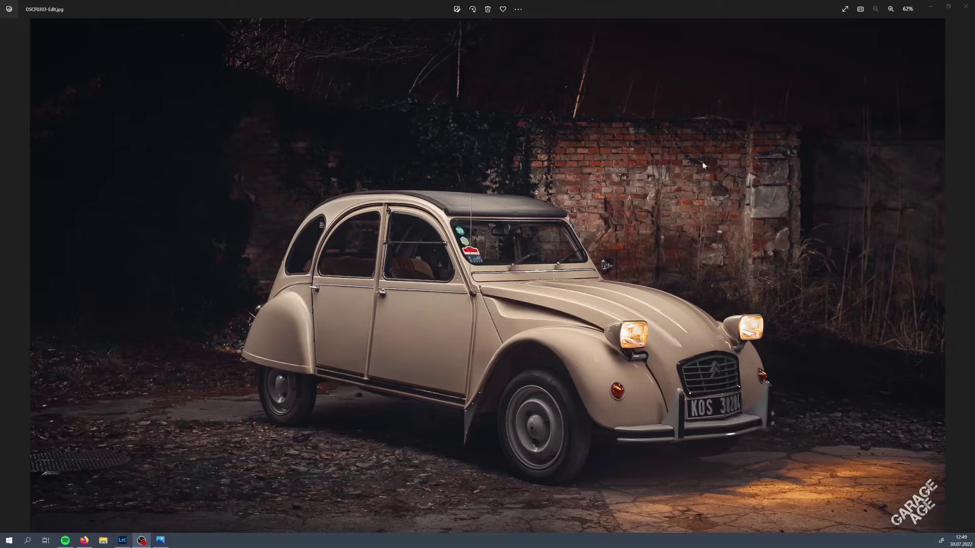
# Step: Close the beige car photo, switch to Lightroom Classic and check the finished red car photo at 100% before returning to the full view
pyautogui.click(962, 13)
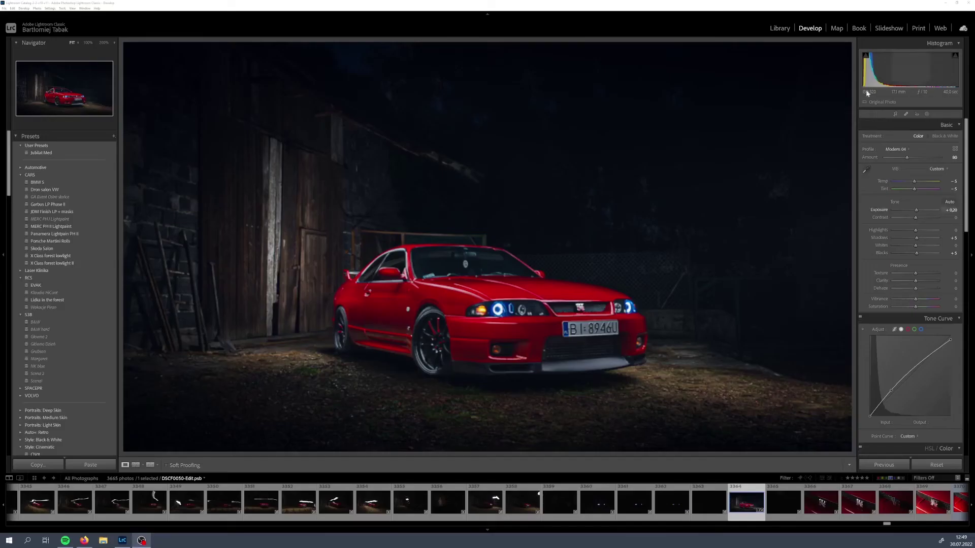
pyautogui.click(541, 336)
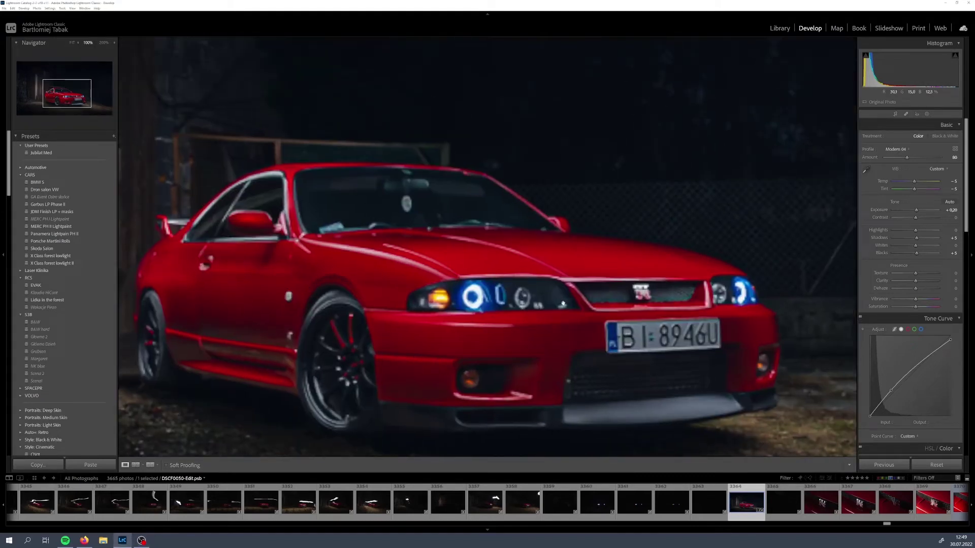
pyautogui.click(546, 295)
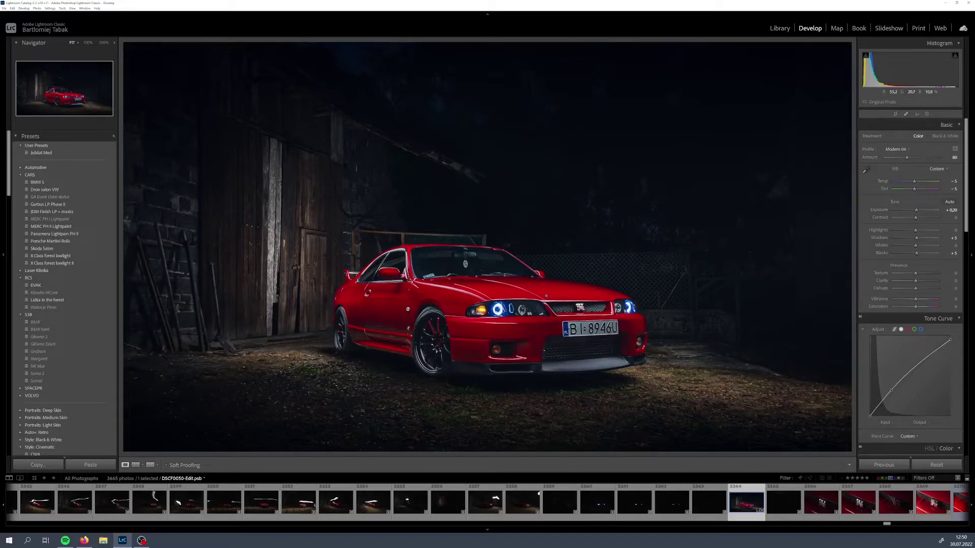
# Step: Review the edited close-ups of the red car's GT-R grille badge, front wheel and tail lights
pyautogui.scroll(-3, 686, 505)
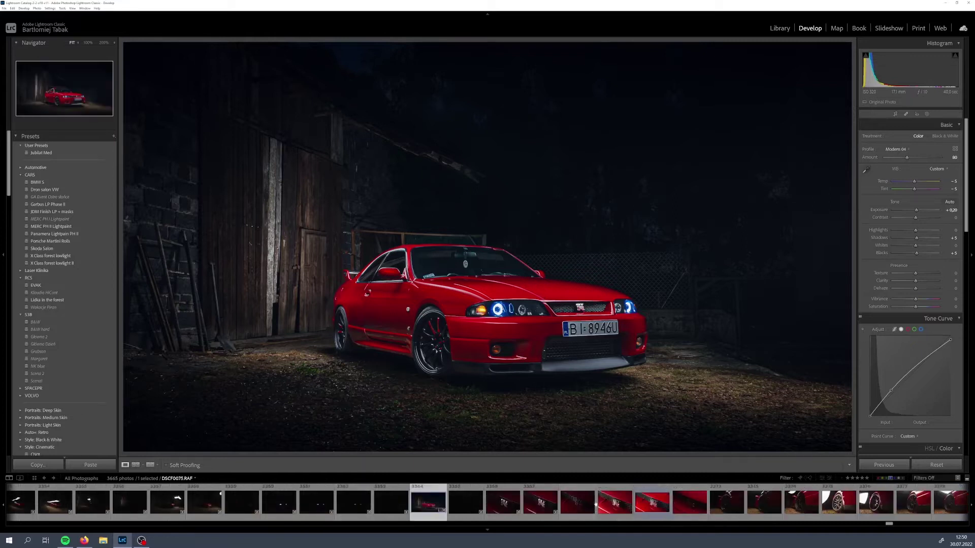
pyautogui.click(646, 504)
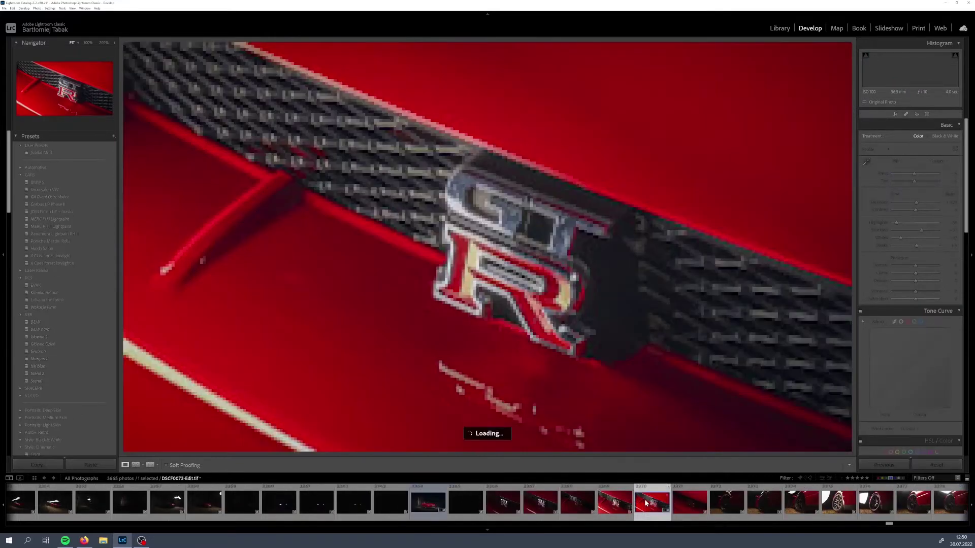
pyautogui.scroll(-3, 646, 503)
pyautogui.click(709, 510)
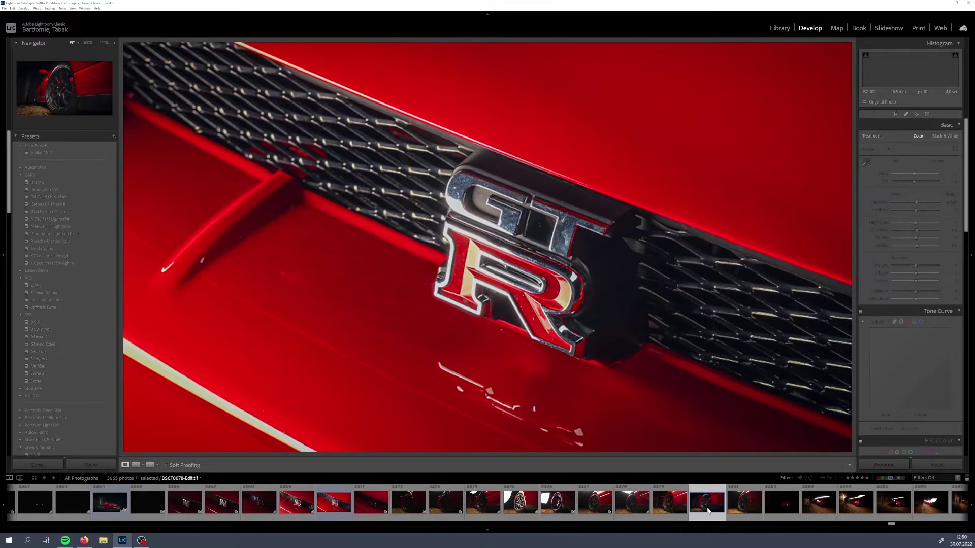
pyautogui.scroll(-3, 692, 510)
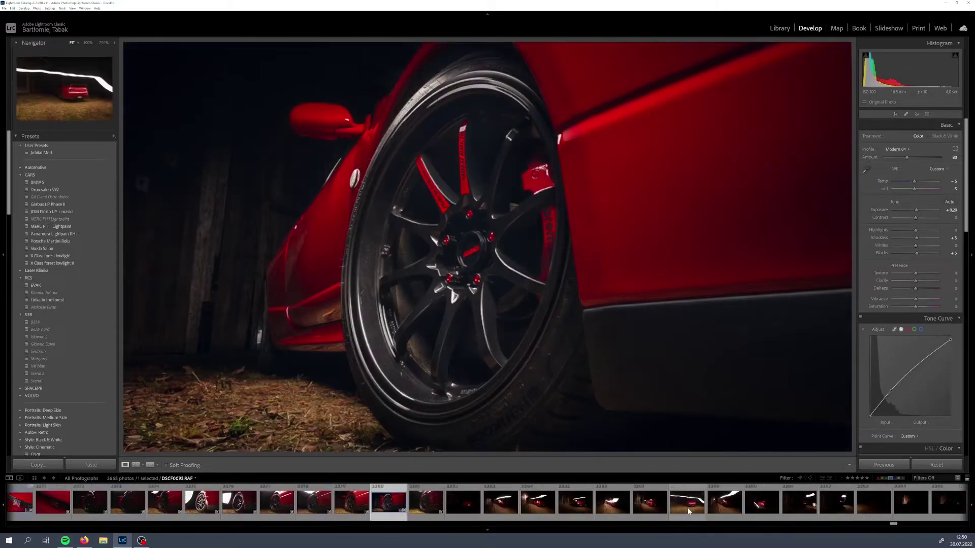
pyautogui.scroll(-9, 689, 510)
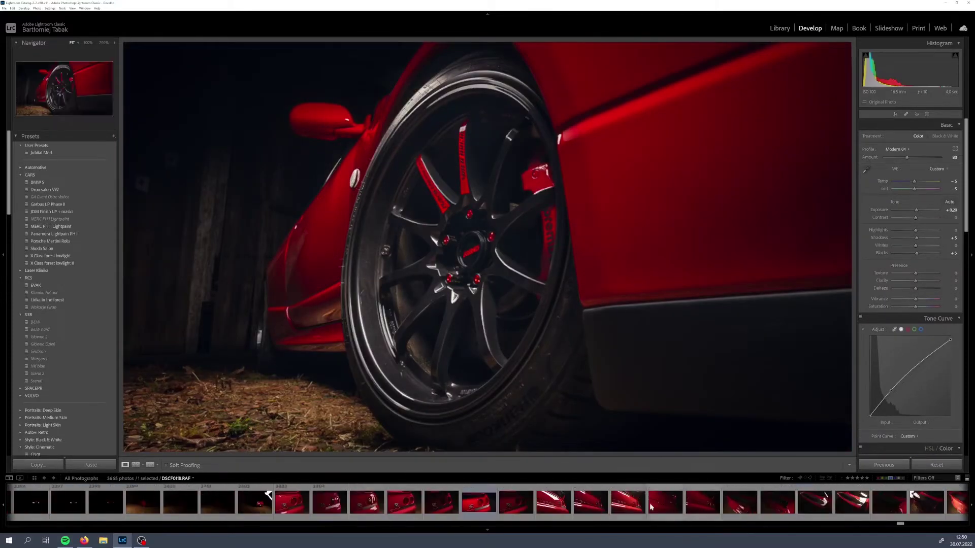
pyautogui.click(485, 503)
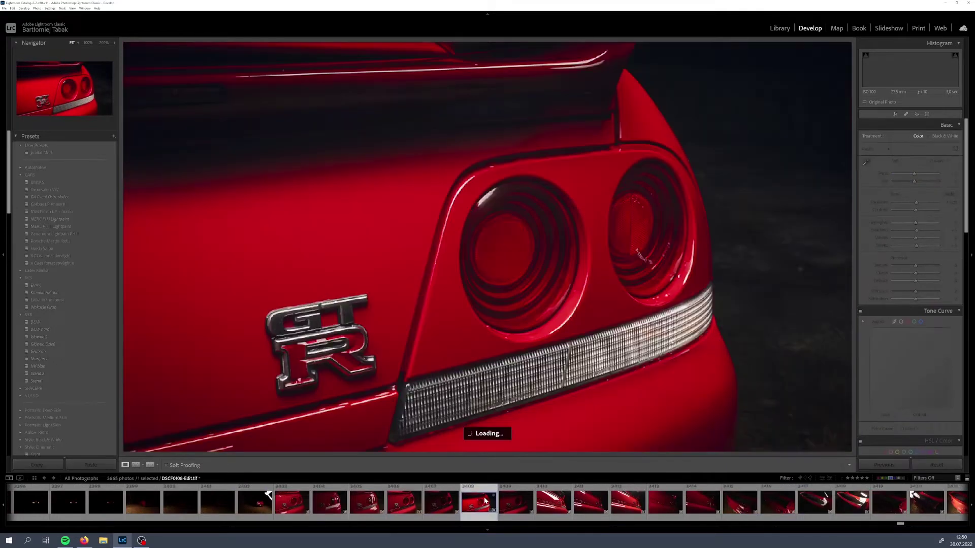
# Step: Look through several raw light-painted frames of the red car's rear, including DSCF0089.RAF, DSCF0088.RAF and DSCF0092.RAF
pyautogui.scroll(3, 397, 507)
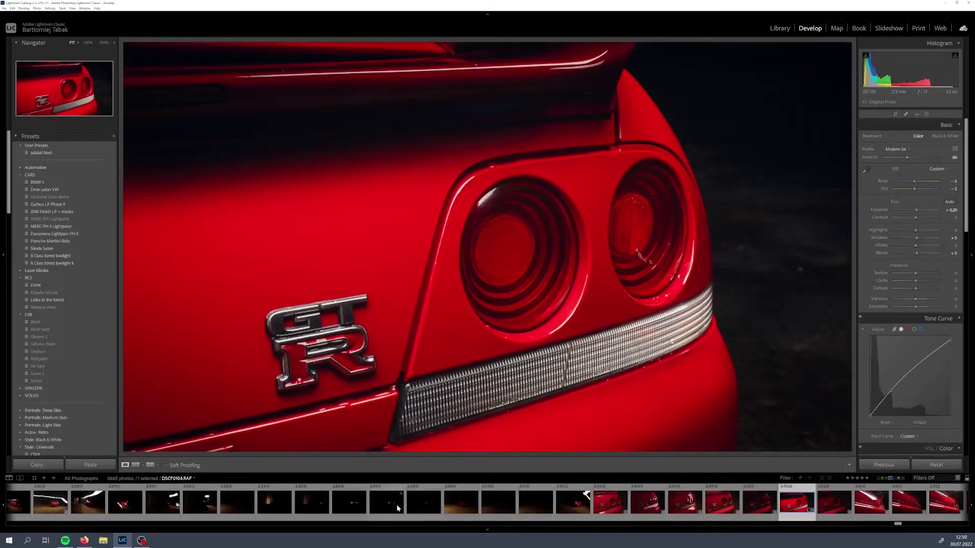
pyautogui.scroll(3, 398, 508)
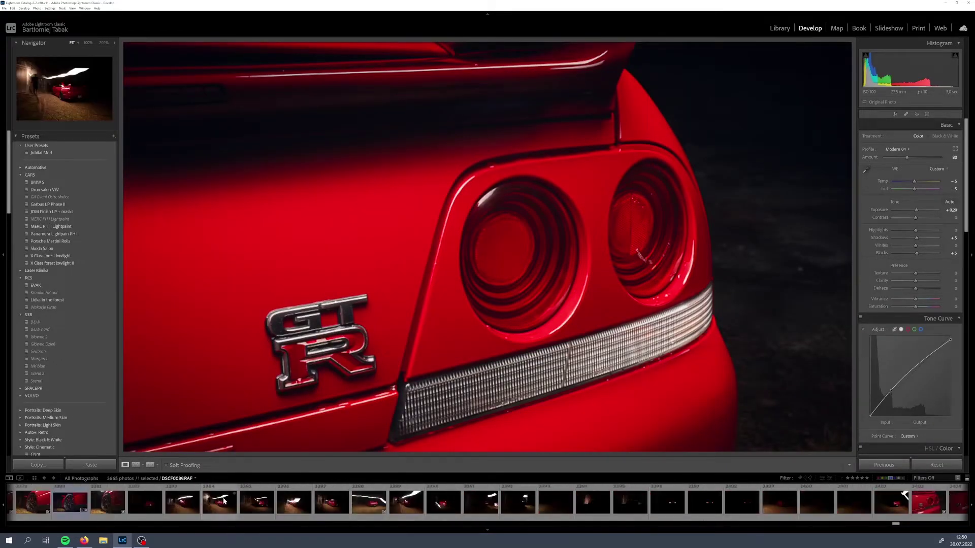
pyautogui.click(224, 502)
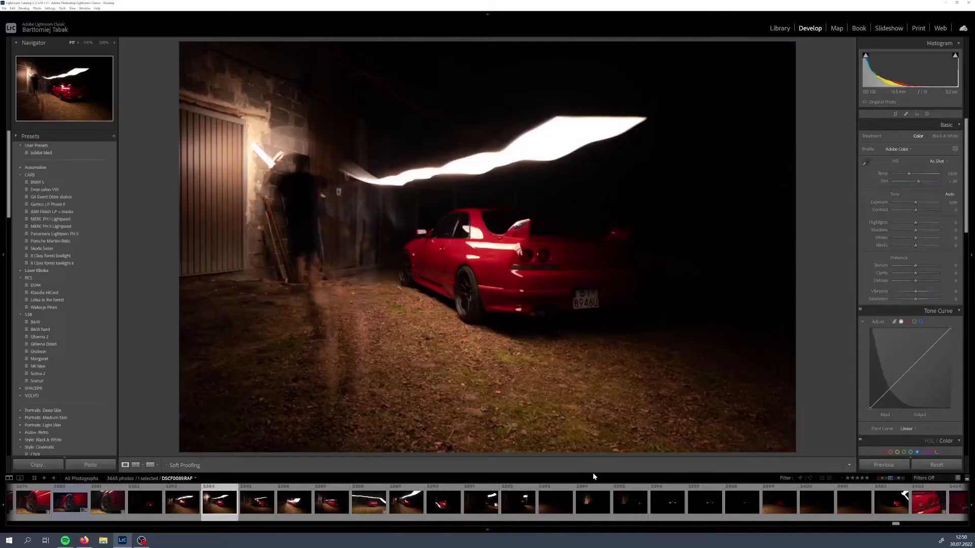
pyautogui.click(171, 511)
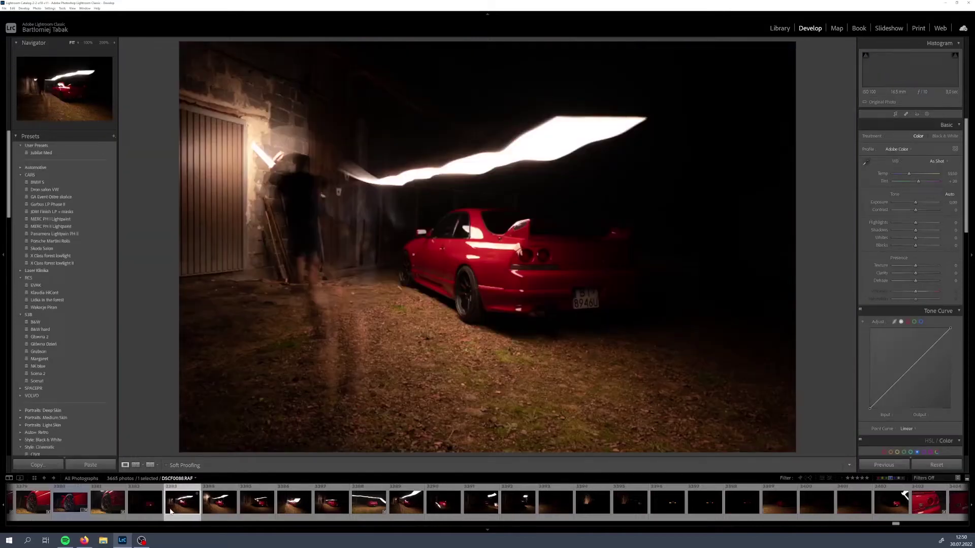
pyautogui.click(331, 503)
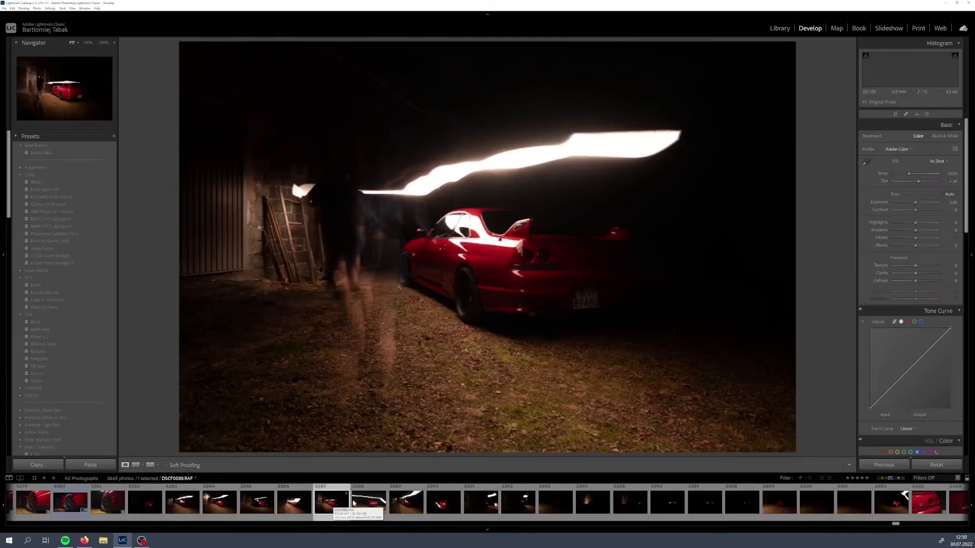
pyautogui.click(369, 503)
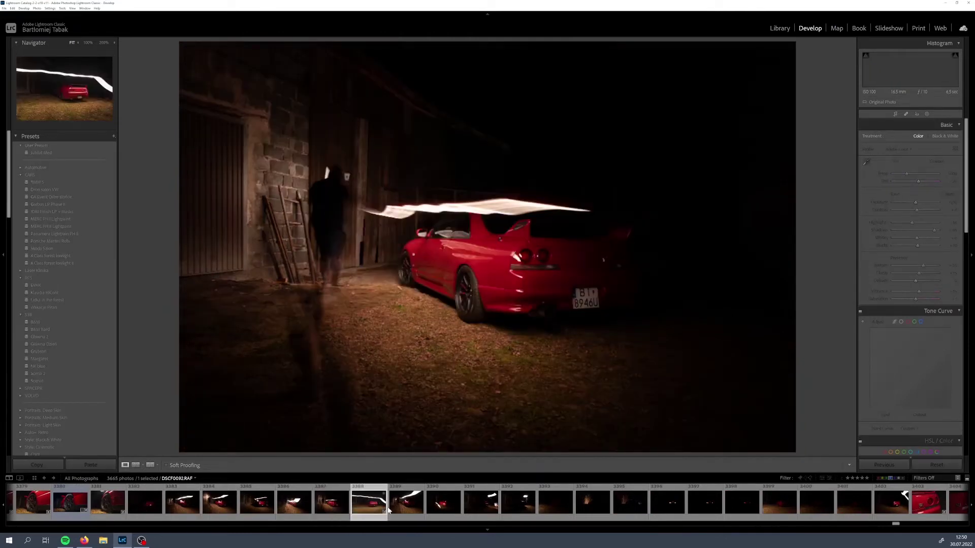
# Step: View the finished front shot of the red car again, followed by the four-car group photo DSCF0002-Edit.psb
pyautogui.scroll(10, 560, 503)
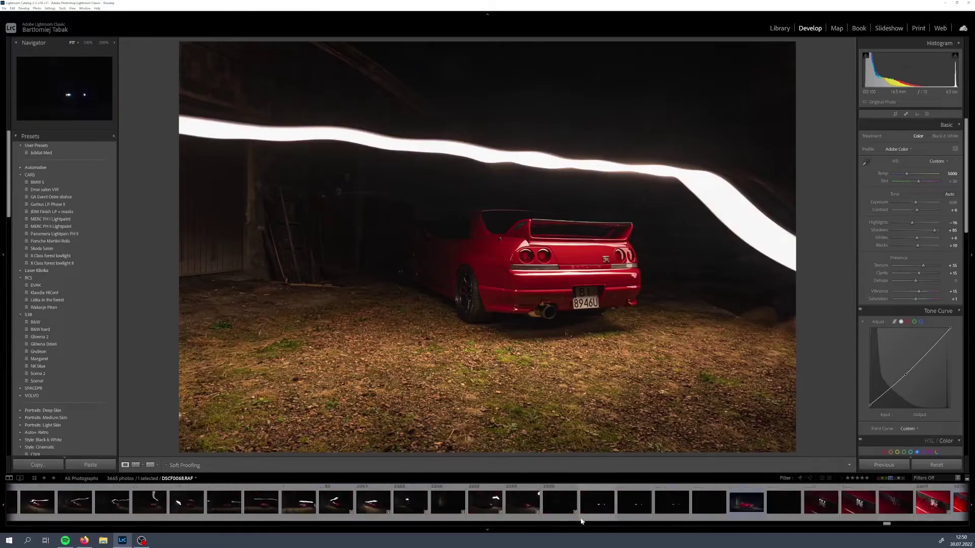
pyautogui.click(424, 507)
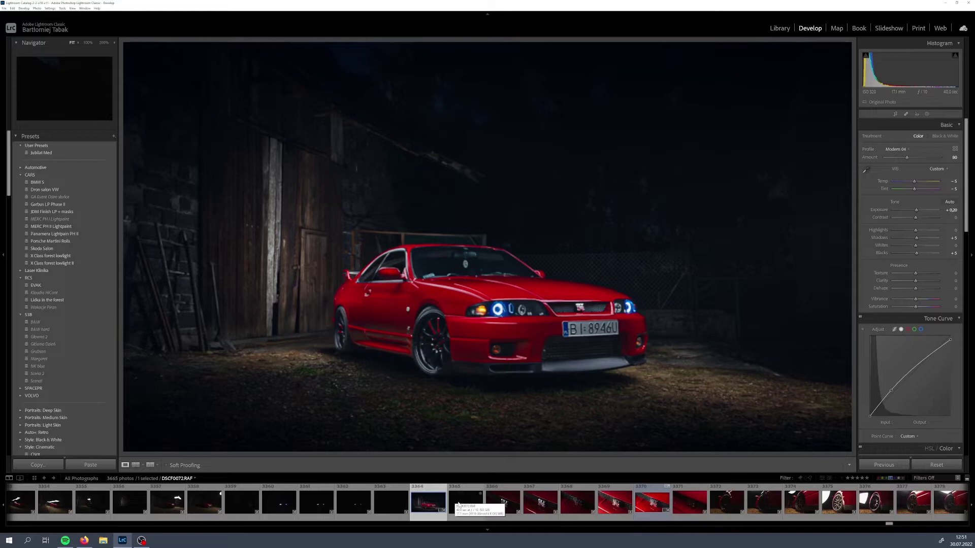
pyautogui.scroll(5, 468, 502)
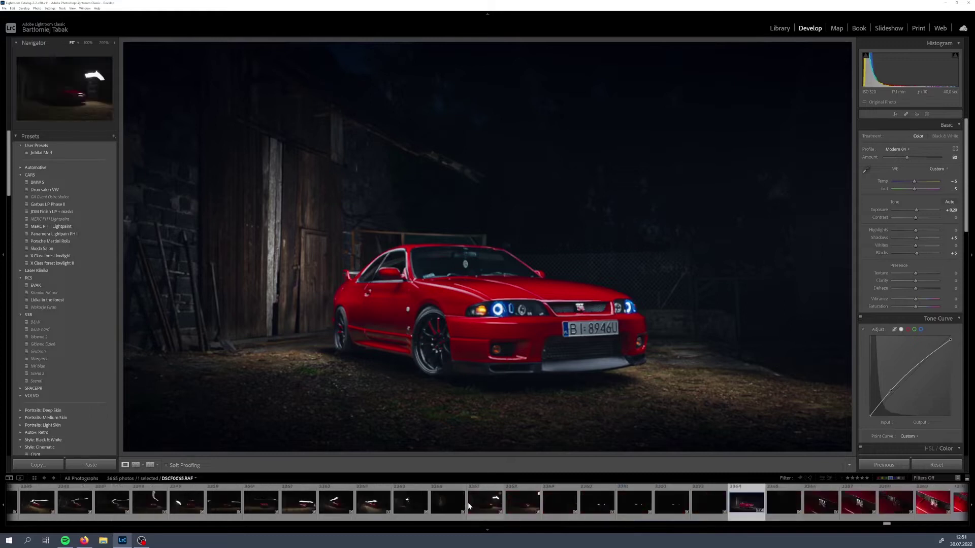
pyautogui.click(169, 503)
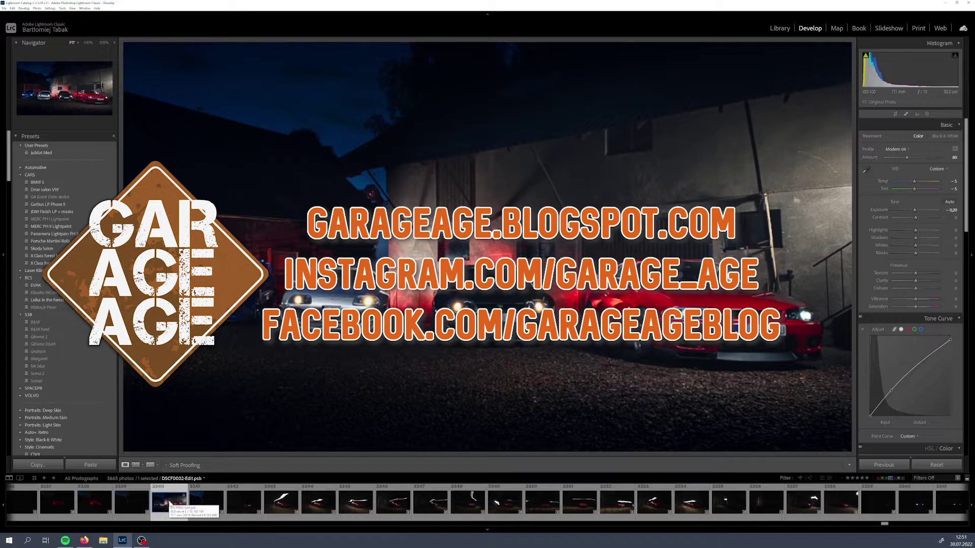
pyautogui.click(170, 504)
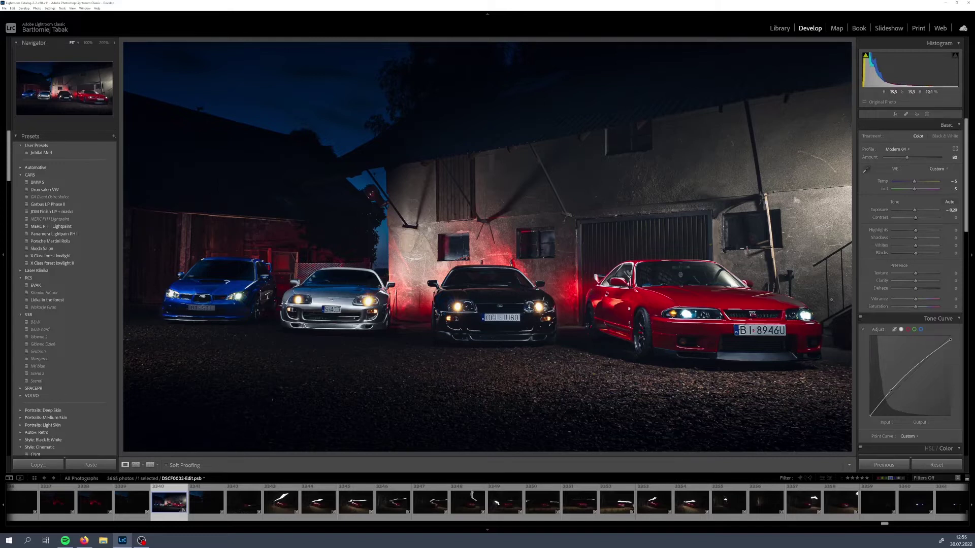
# Step: Revisit the finished red car photo DSCF0050-Edit.psb and open the first raw rear light-painting frame, DSCF0088.RAF
pyautogui.scroll(-3, 609, 503)
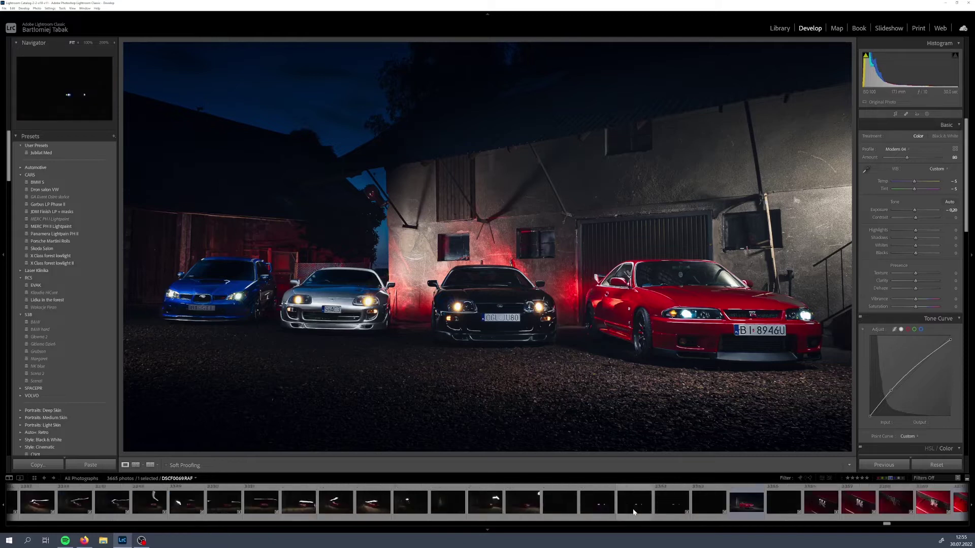
pyautogui.click(746, 503)
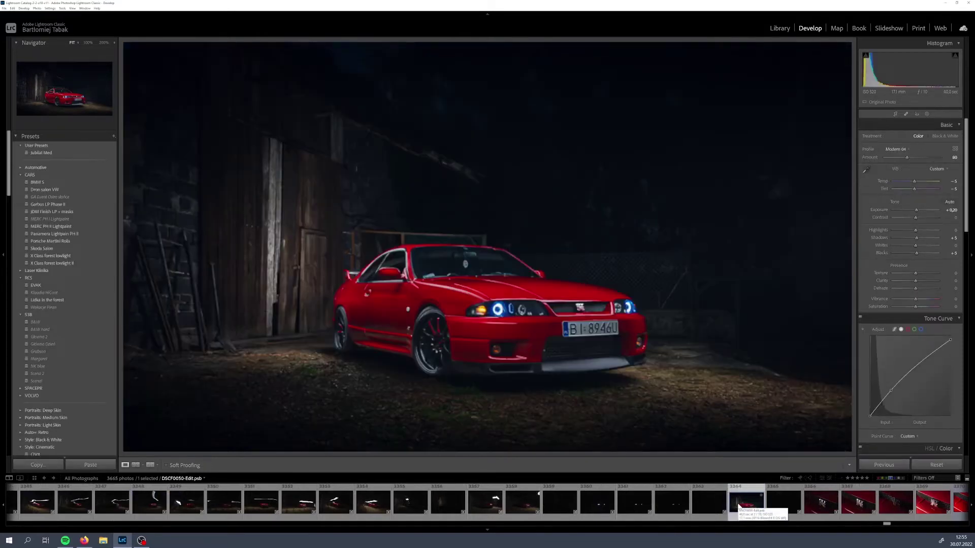
pyautogui.scroll(-3, 739, 507)
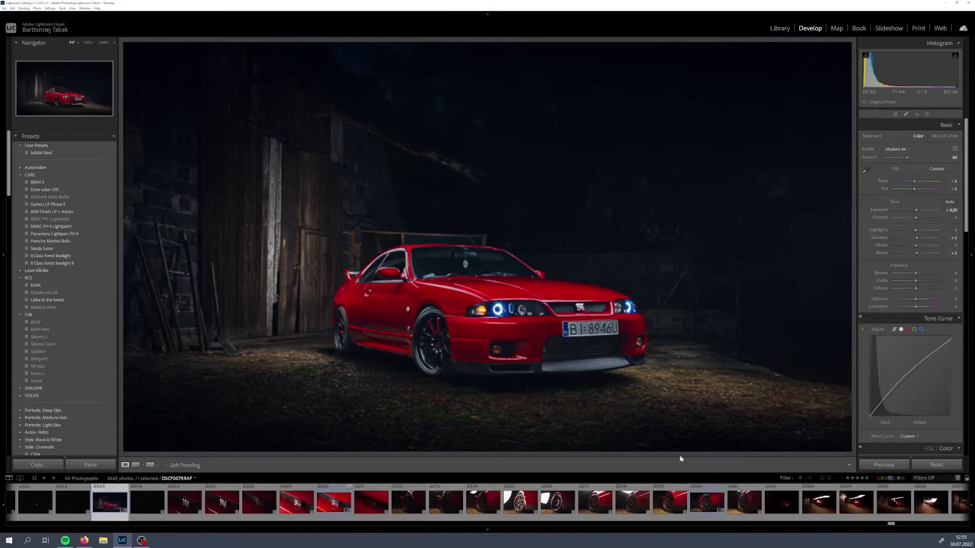
pyautogui.scroll(-3, 585, 519)
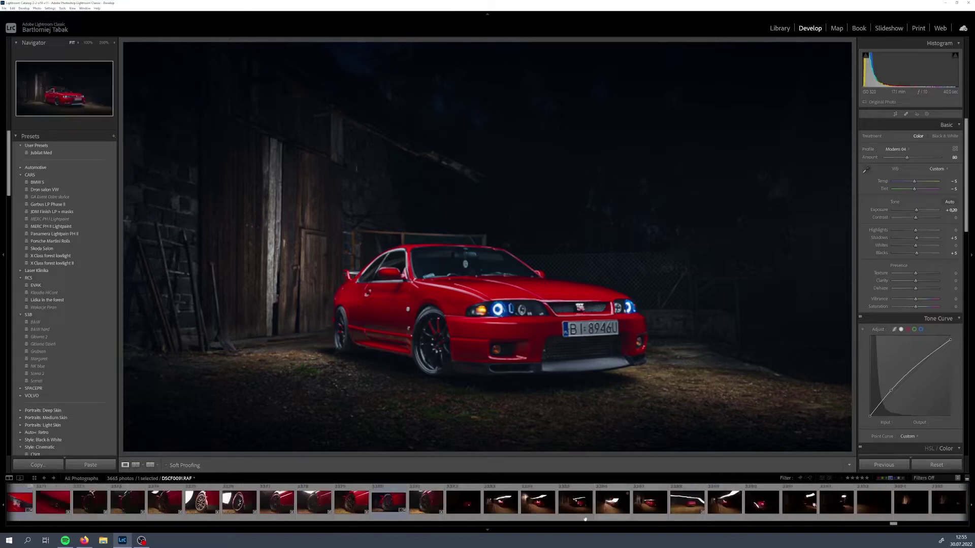
pyautogui.click(500, 503)
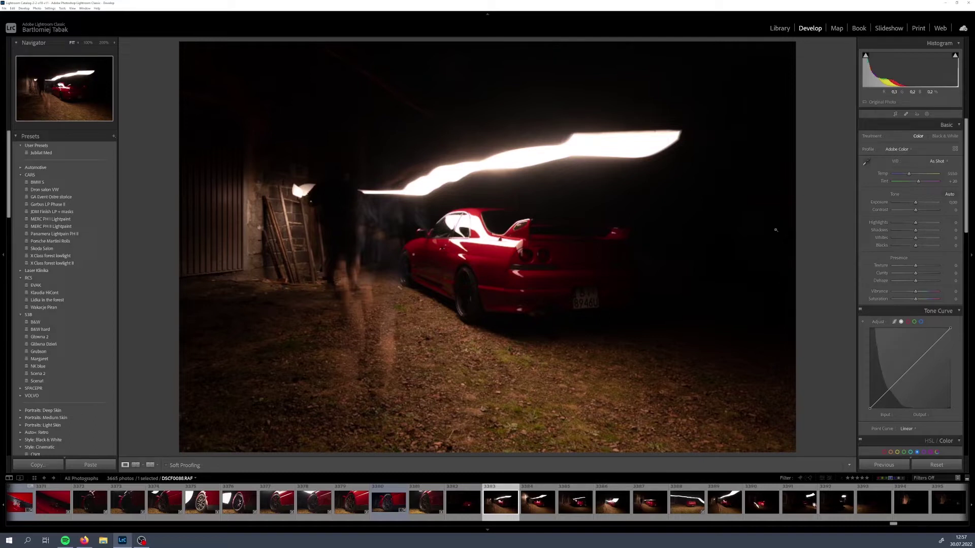
# Step: Step through the raw rear light-painting frames up to DSCF0106.RAF, examining how each exposure lights the car, building and ground
pyautogui.press('Right')
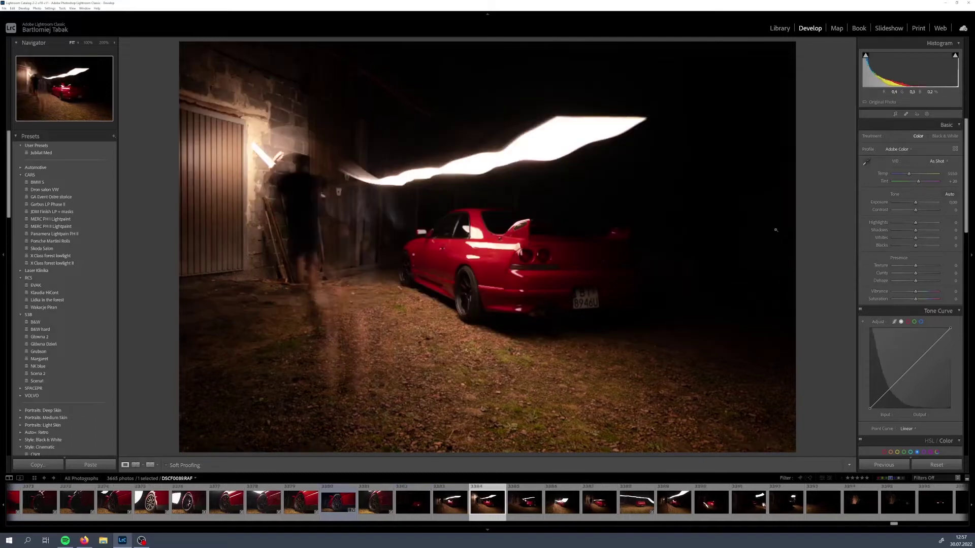
pyautogui.press('Right')
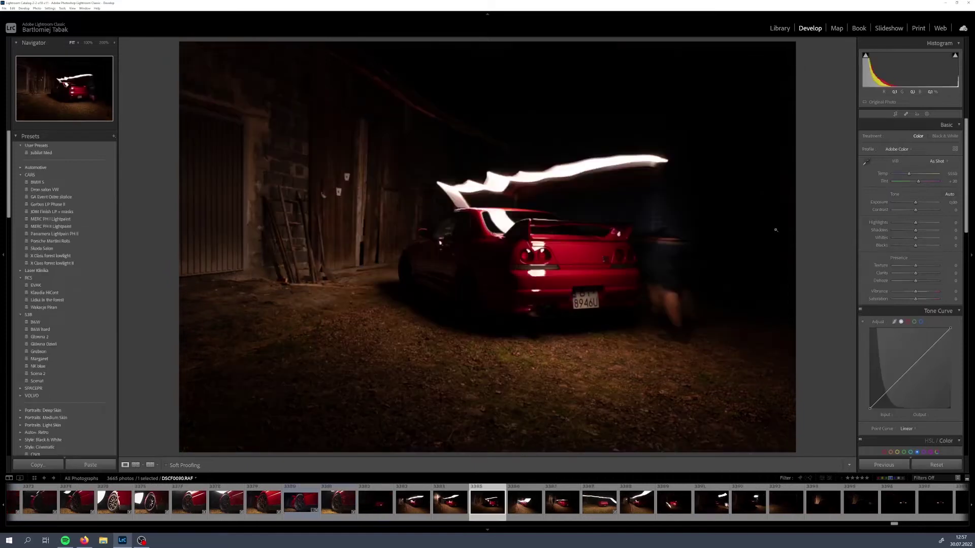
pyautogui.press('Left')
pyautogui.press('Right')
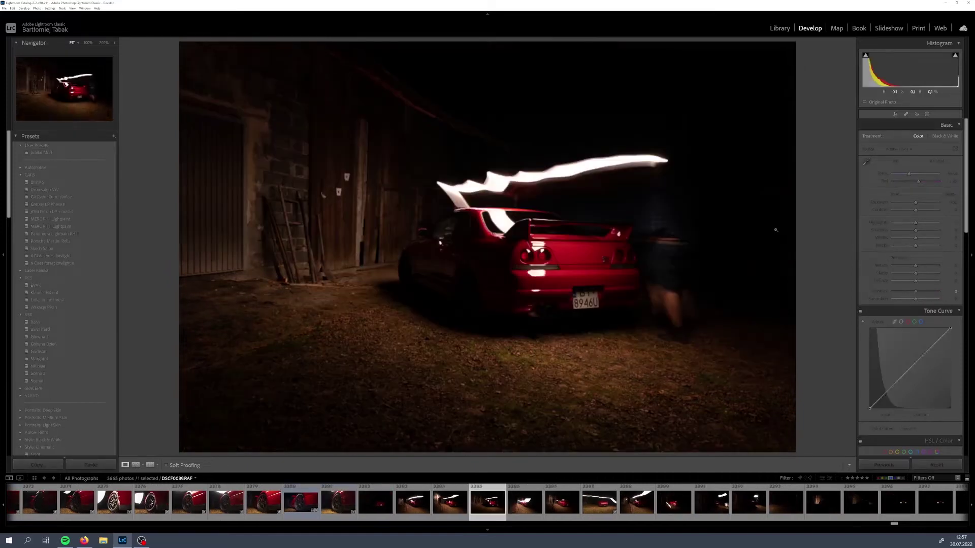
pyautogui.press('Right')
pyautogui.press('Right')
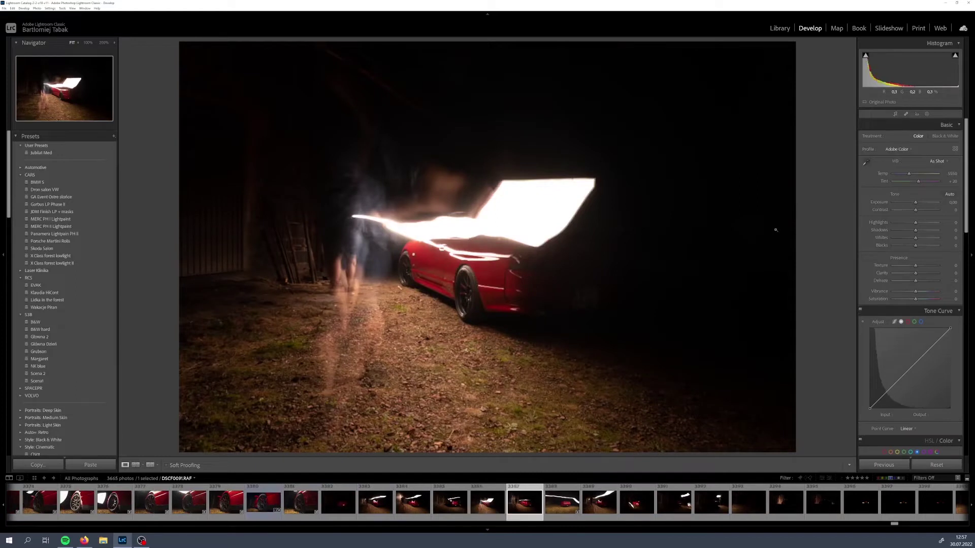
pyautogui.press('Right')
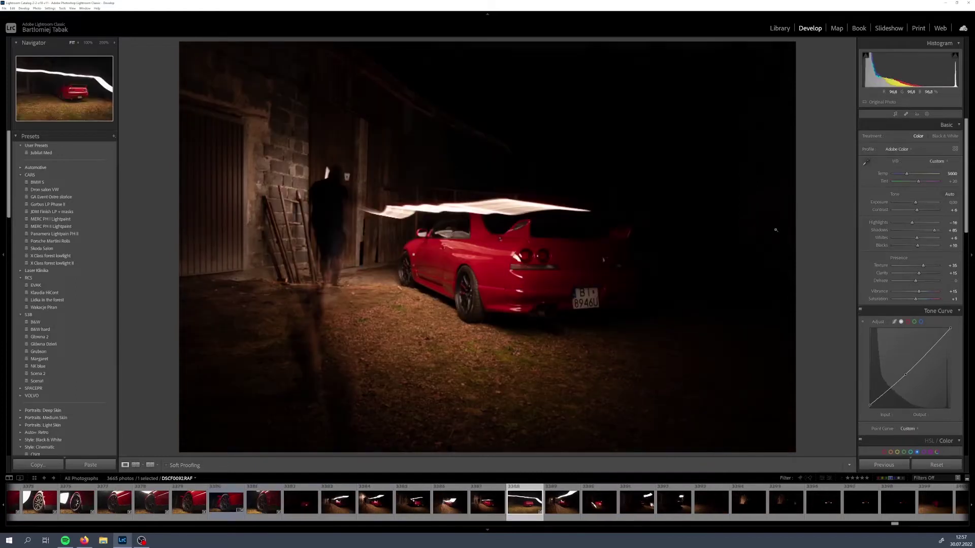
pyautogui.press('Right')
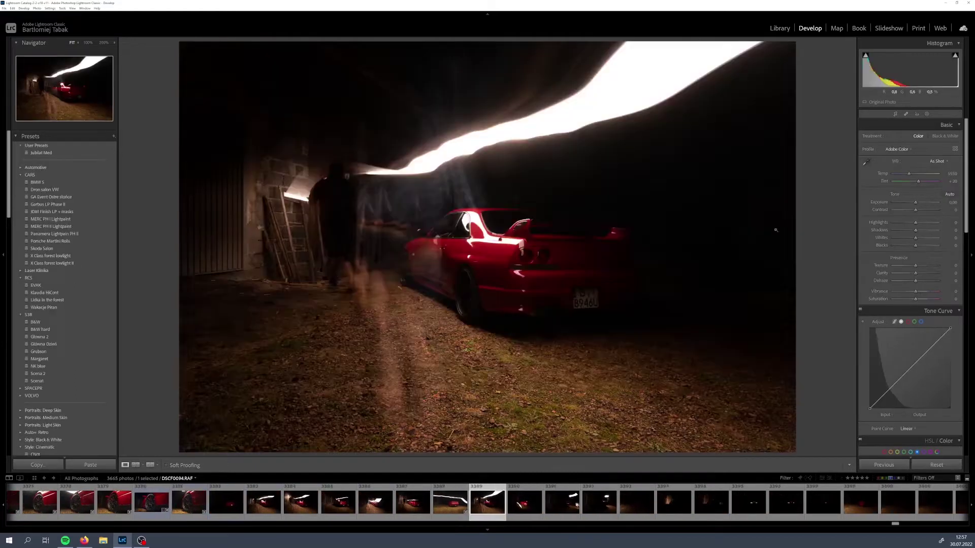
pyautogui.press('Right')
pyautogui.press('Right')
pyautogui.press('Right')
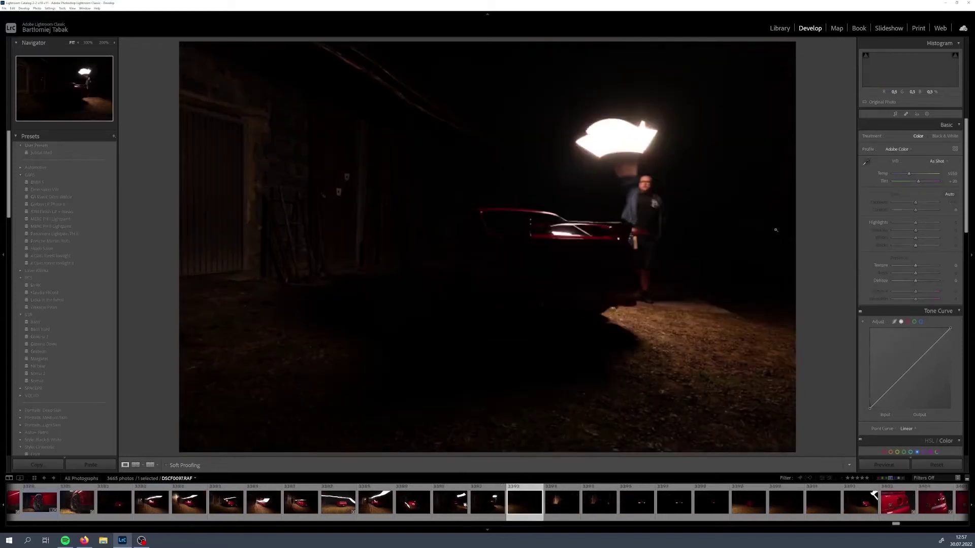
pyautogui.press('Right')
pyautogui.press('Right')
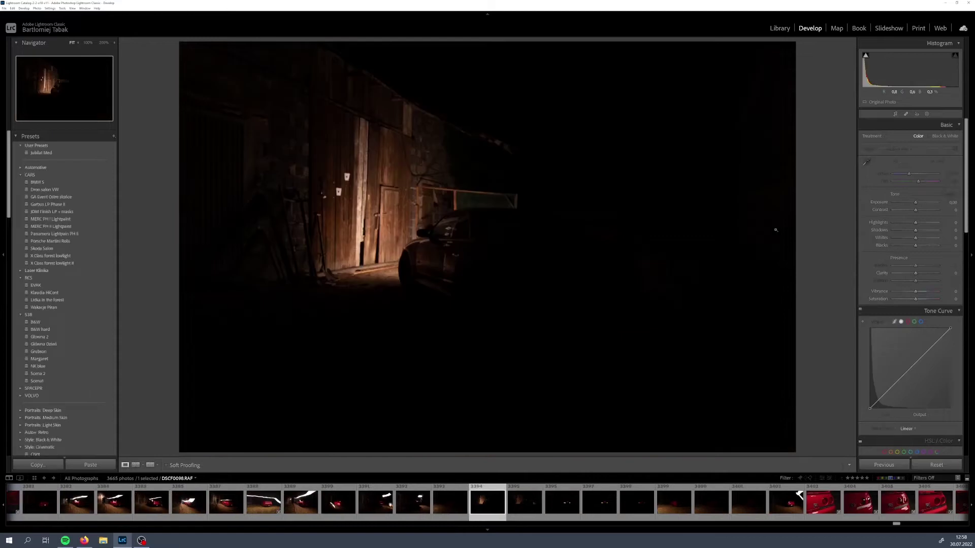
pyautogui.press('Right')
pyautogui.press('Right')
pyautogui.press('Right')
pyautogui.press('Right')
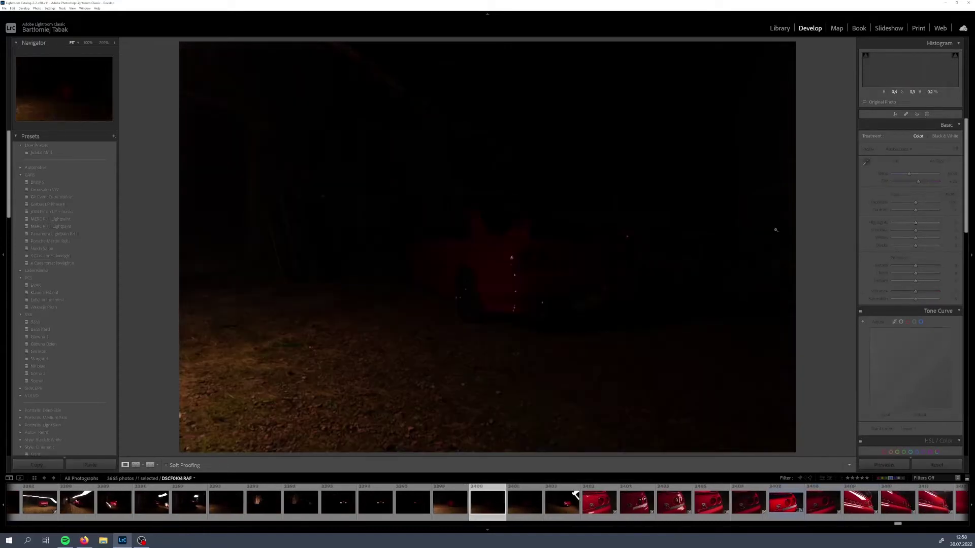
pyautogui.press('Right')
pyautogui.press('Right')
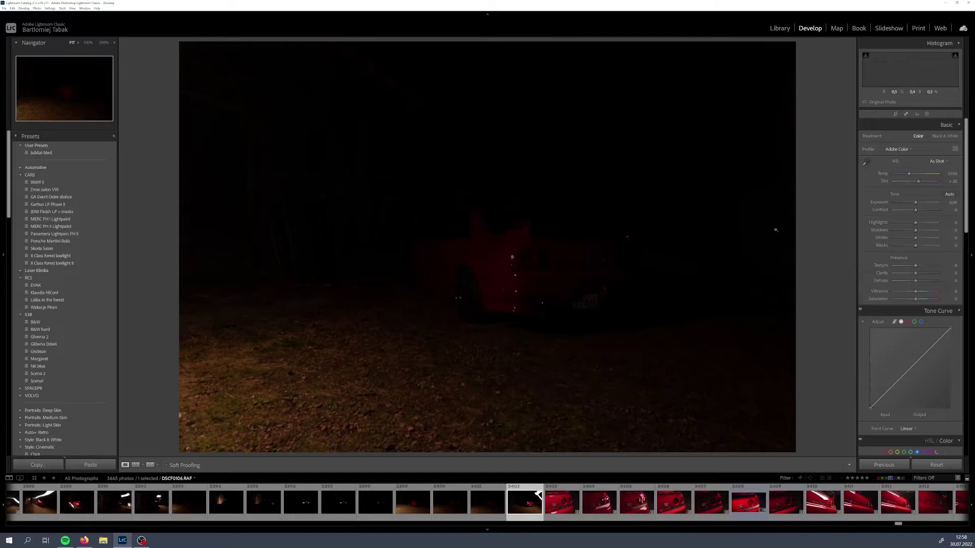
# Step: Step back through the raw rear light-painting frames to DSCF0095.RAF, examining the tail lights, building, ground and car body exposures
pyautogui.press('Left')
pyautogui.press('Left')
pyautogui.press('Left')
pyautogui.press('Left')
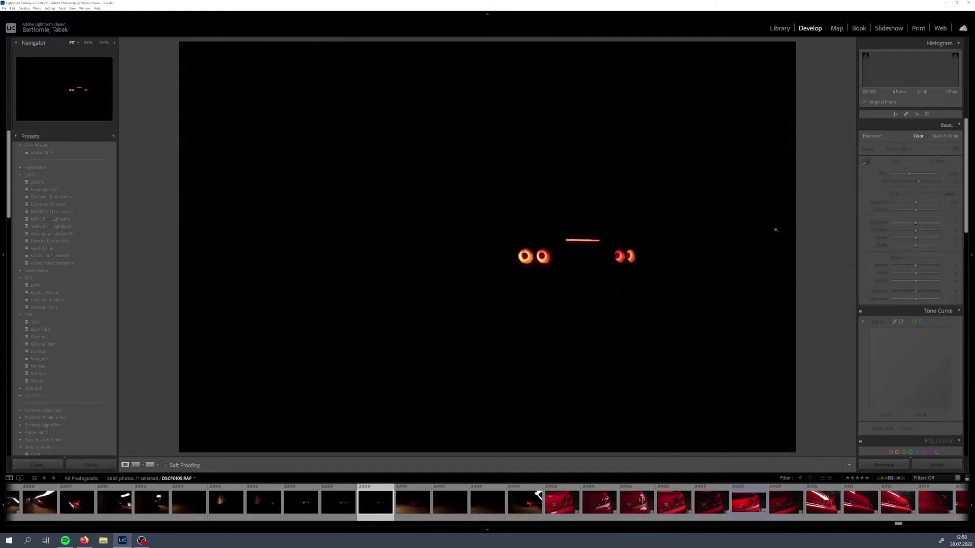
pyautogui.press('Left')
pyautogui.press('Left')
pyautogui.press('Left')
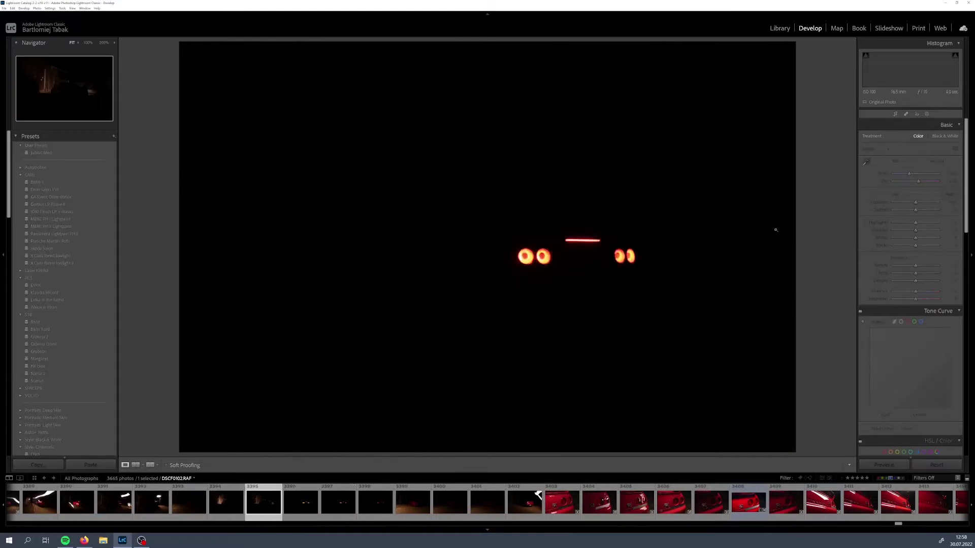
pyautogui.press('Left')
pyautogui.press('Left')
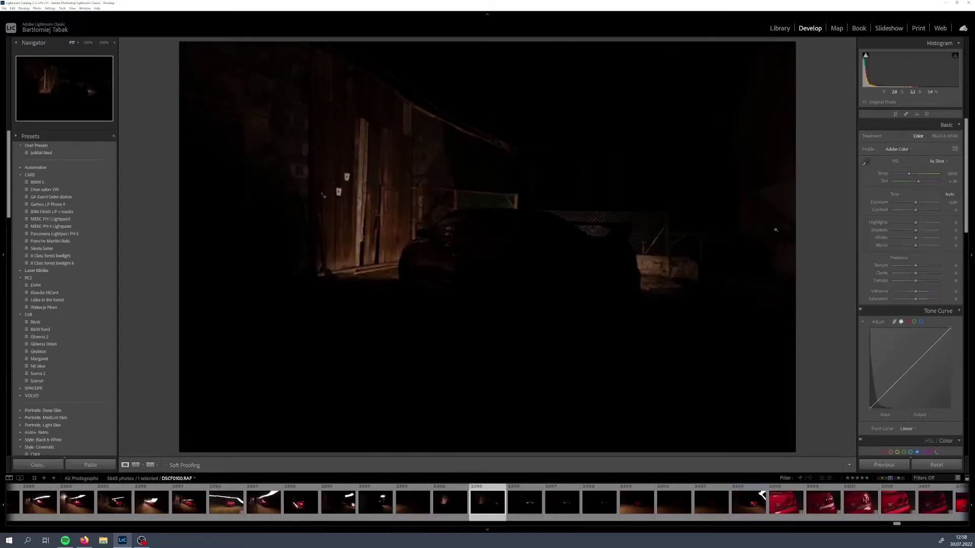
pyautogui.press('Left')
pyautogui.press('Left')
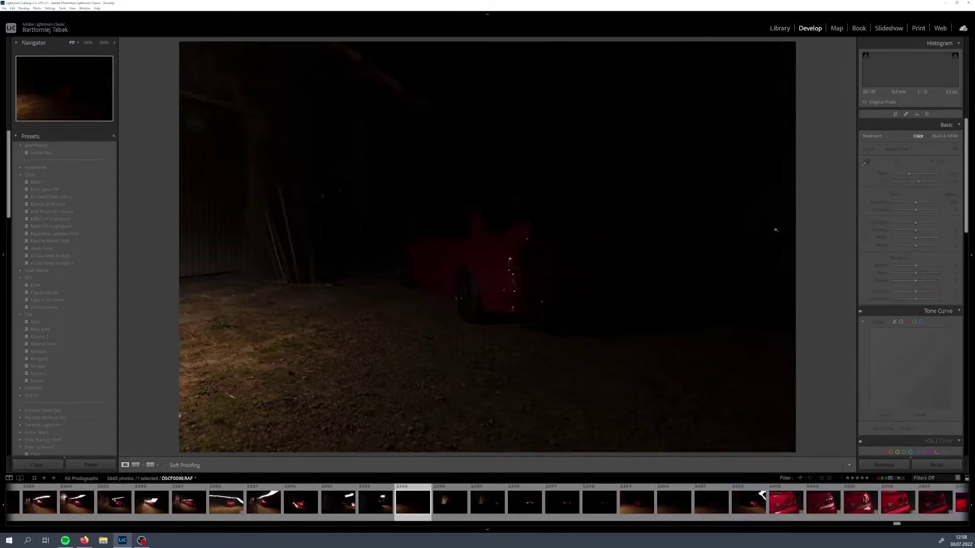
pyautogui.press('Left')
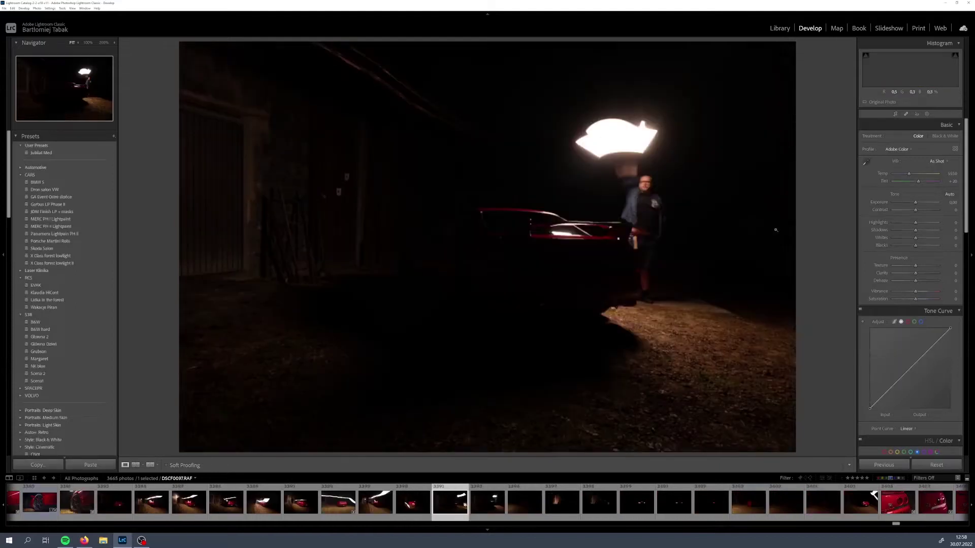
pyautogui.press('Left')
pyautogui.press('Left')
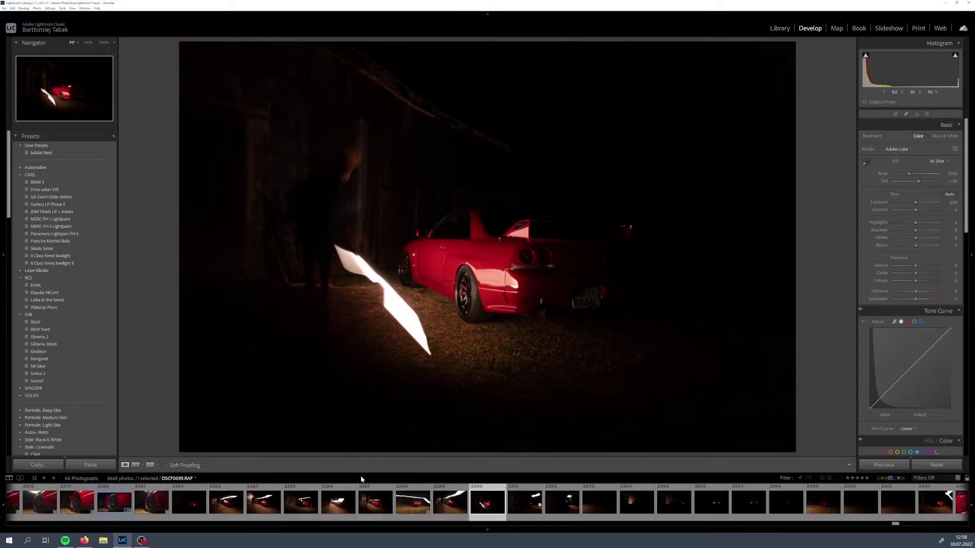
# Step: Apply the copied develop settings, with a 5000 colour temperature, to the dark rear frame DSCF0087.RAF
pyautogui.scroll(3, 459, 517)
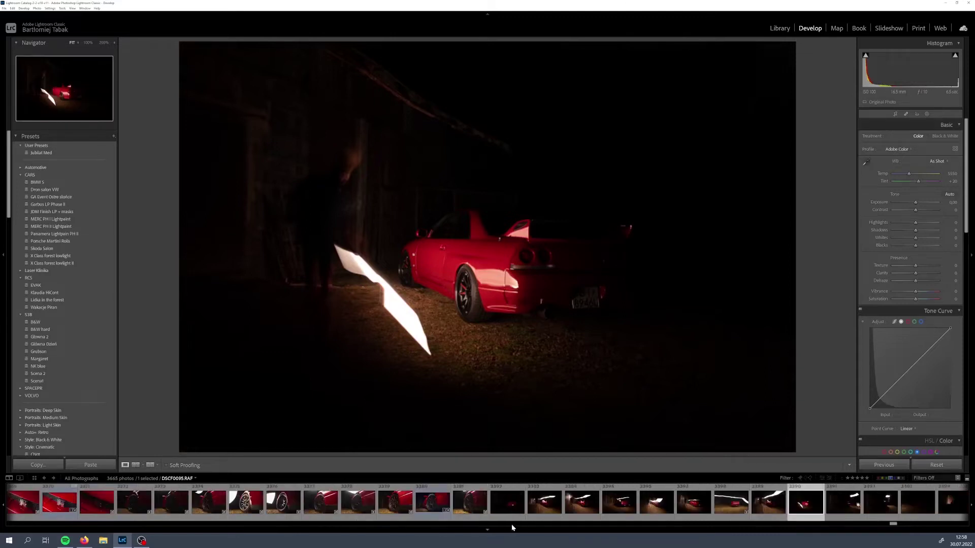
pyautogui.scroll(3, 557, 501)
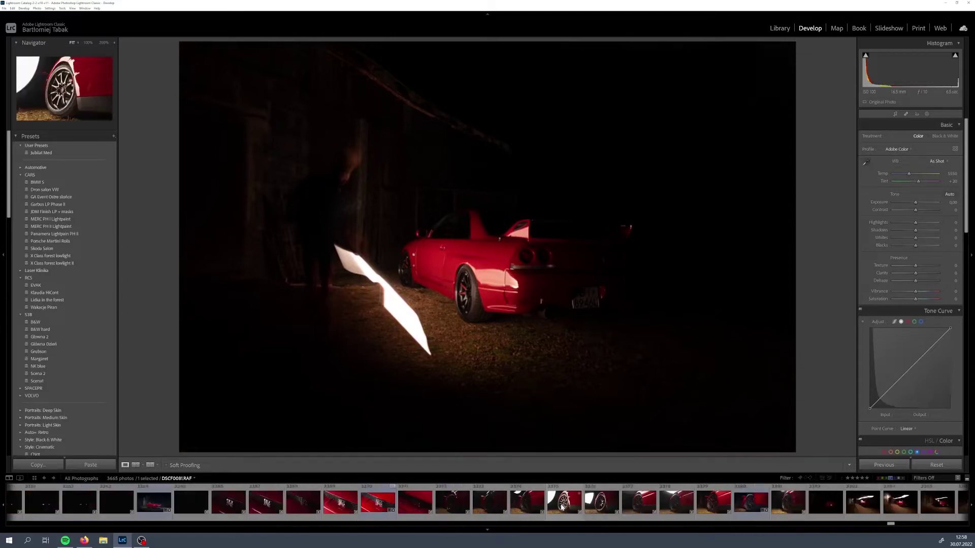
pyautogui.scroll(3, 560, 505)
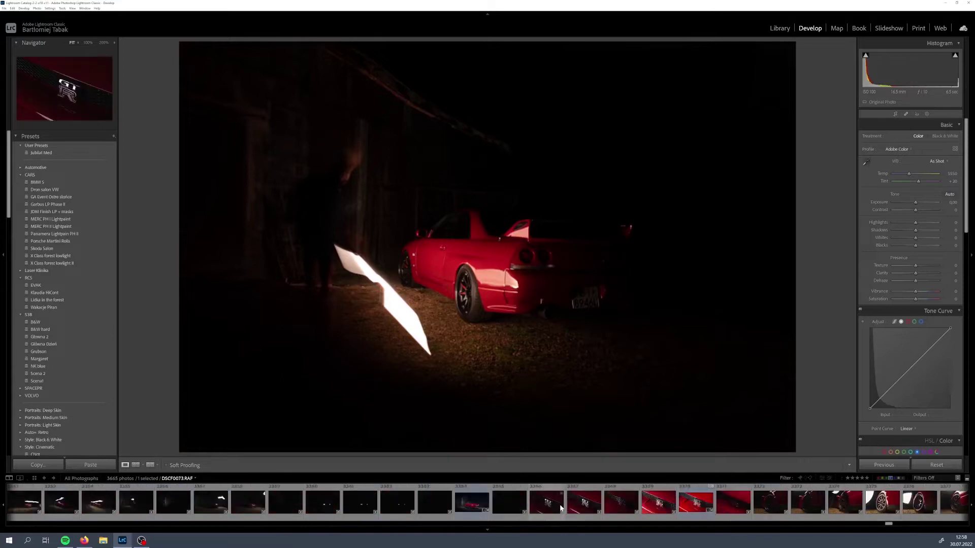
pyautogui.scroll(3, 498, 502)
pyautogui.click(343, 502)
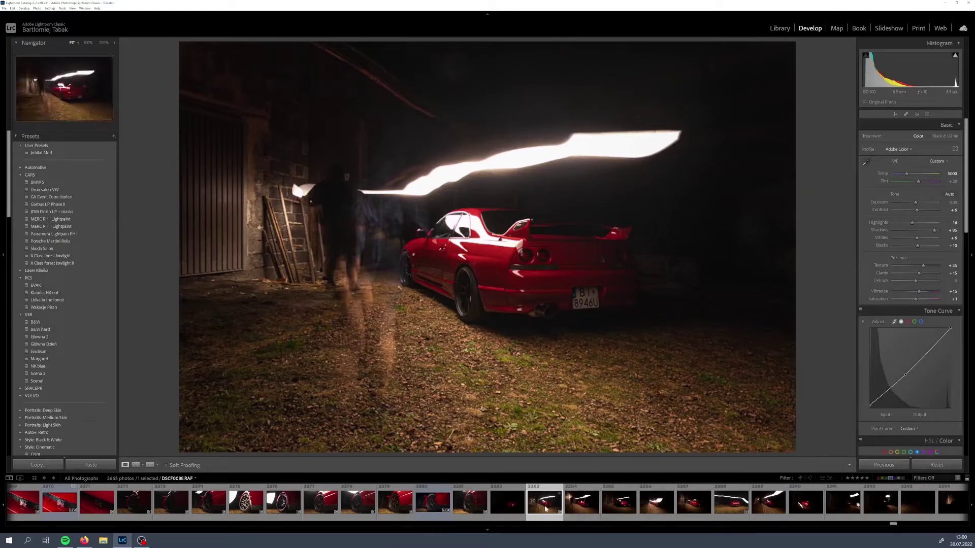
pyautogui.click(508, 502)
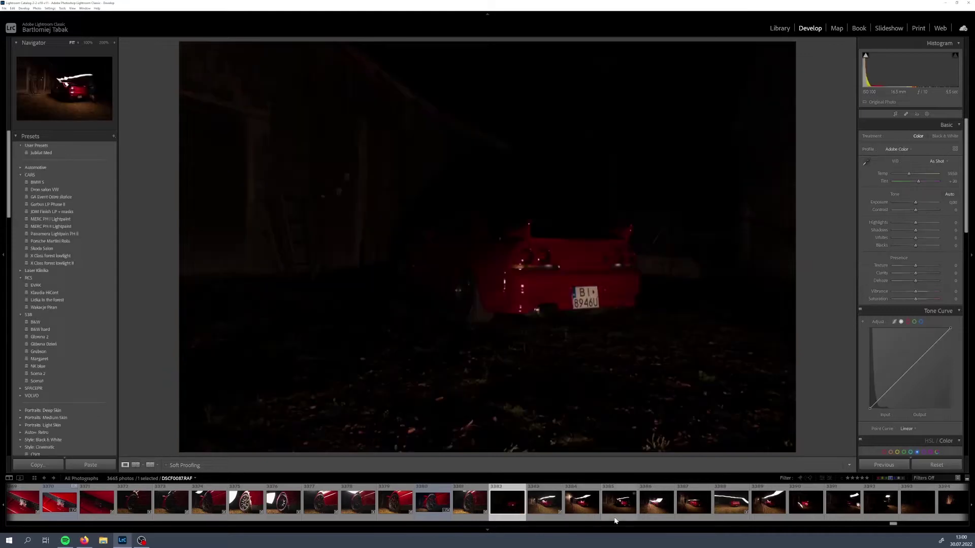
pyautogui.hotkey('ctrl', 'v')
# Step: Select all rear light-painting frames from DSCF0087.RAF to DSCF0107.RAF and synchronize the develop settings of DSCF0087.RAF across them
pyautogui.scroll(-3, 660, 505)
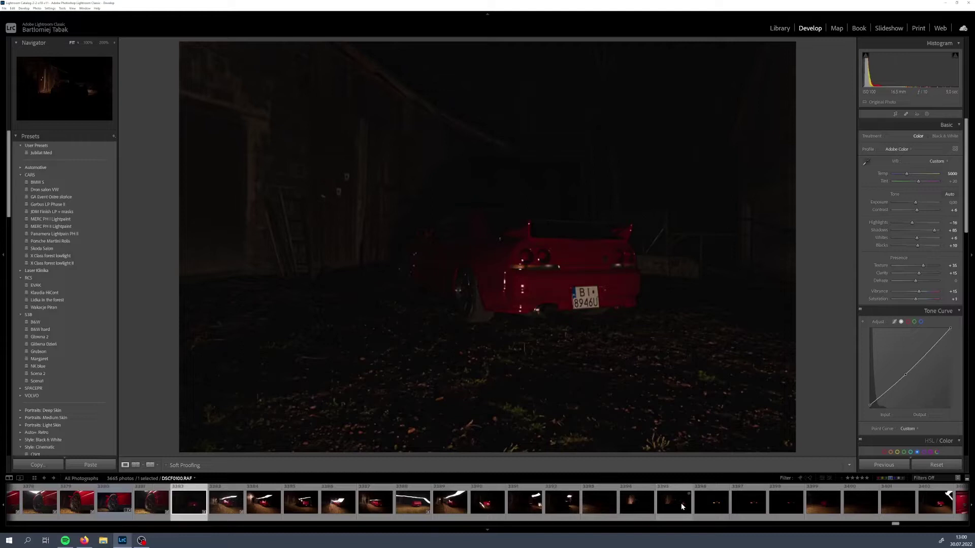
pyautogui.scroll(-3, 680, 504)
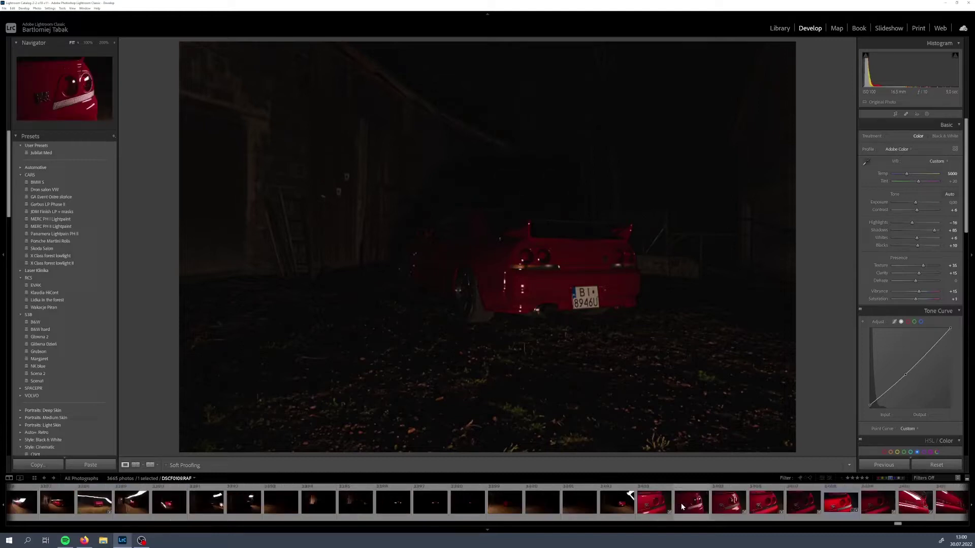
pyautogui.keyDown('shift'); pyautogui.click(629, 507); pyautogui.keyUp('shift')
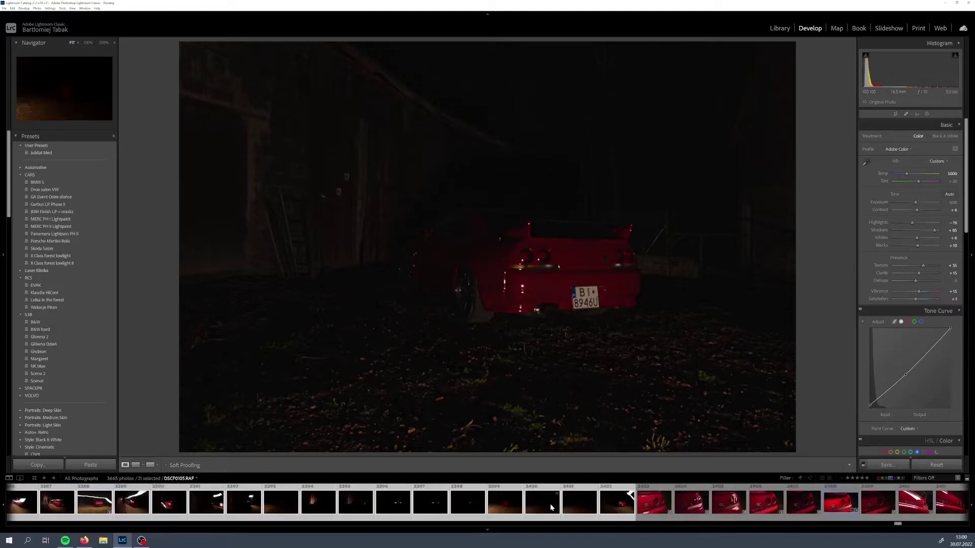
pyautogui.scroll(3, 528, 499)
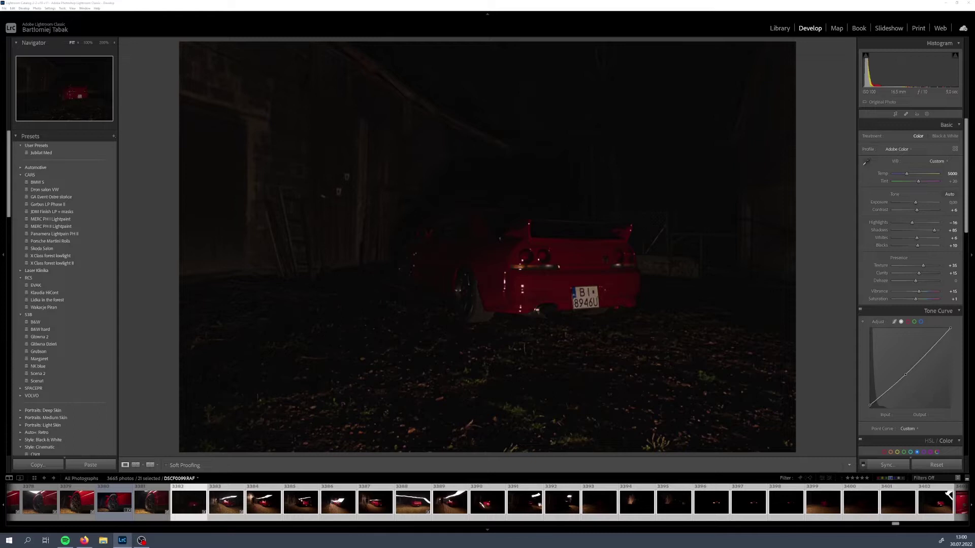
pyautogui.hotkey('ctrl', 'shift', 's')
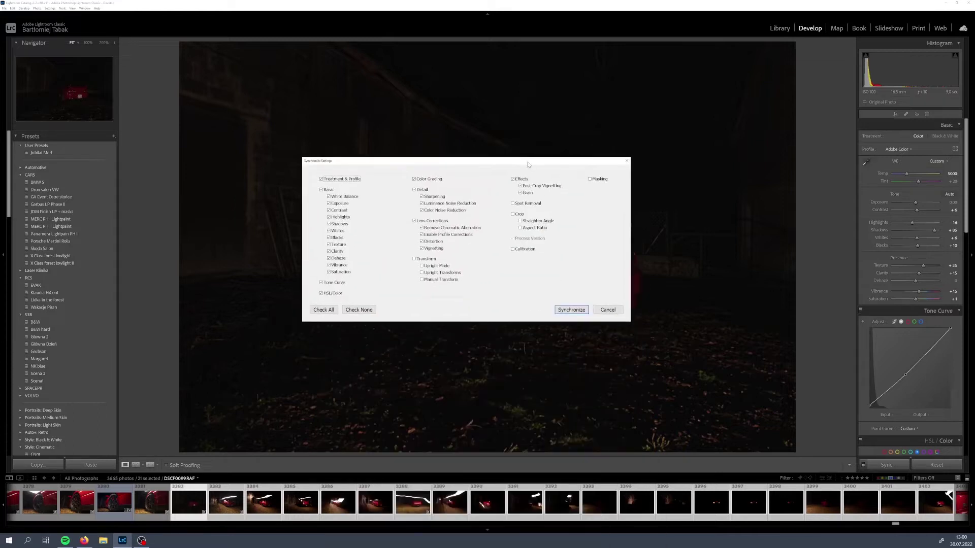
pyautogui.click(571, 311)
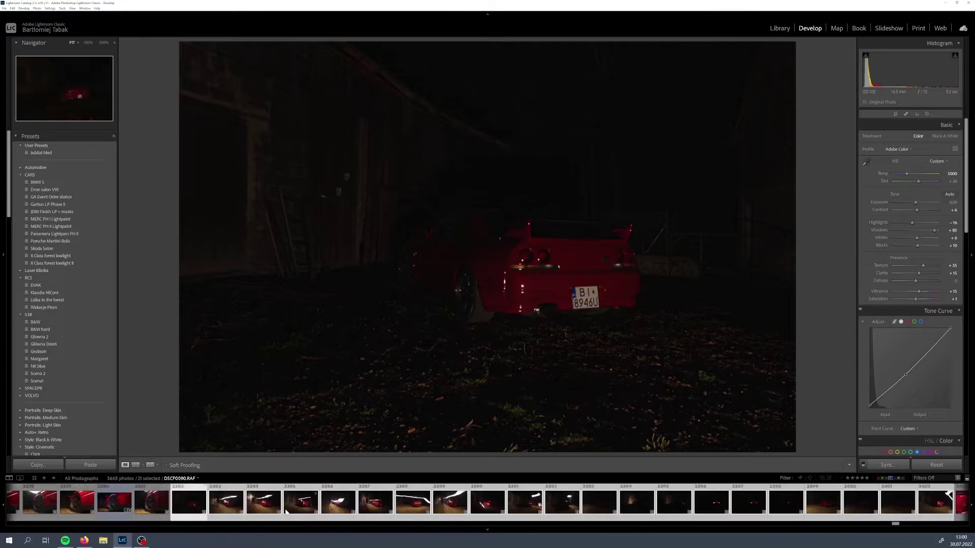
# Step: Open the selected rear frames together as layers in a single Photoshop document
pyautogui.rightClick(511, 501)
pyautogui.moveTo(538, 378)
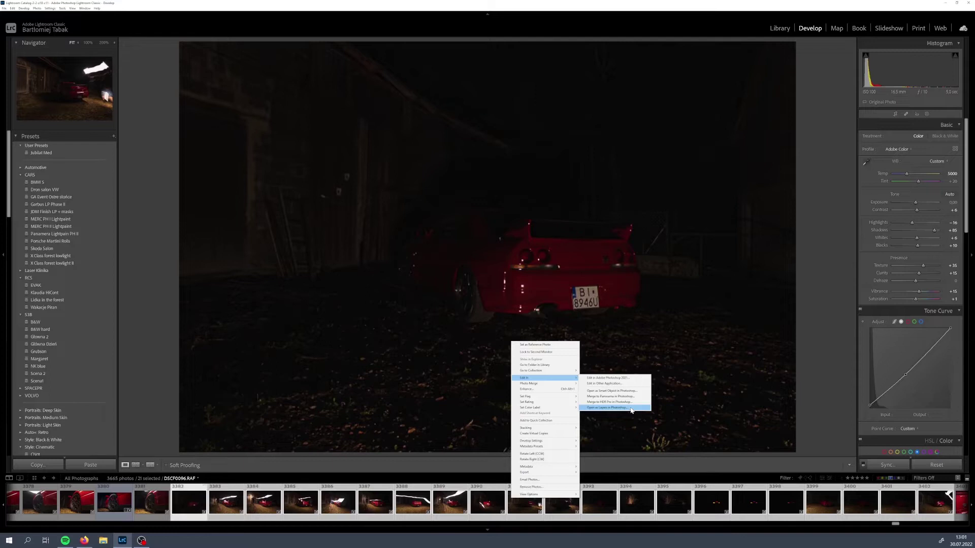
pyautogui.click(631, 408)
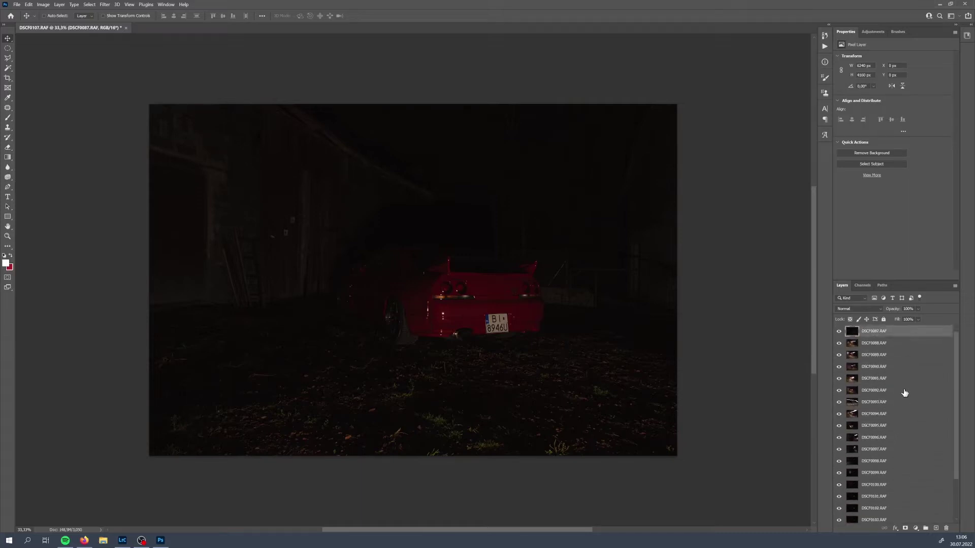
# Step: Select every layer from DSCF0087.RAF to DSCF0107.RAF and run Auto-Align Layers on them
pyautogui.scroll(-2, 904, 393)
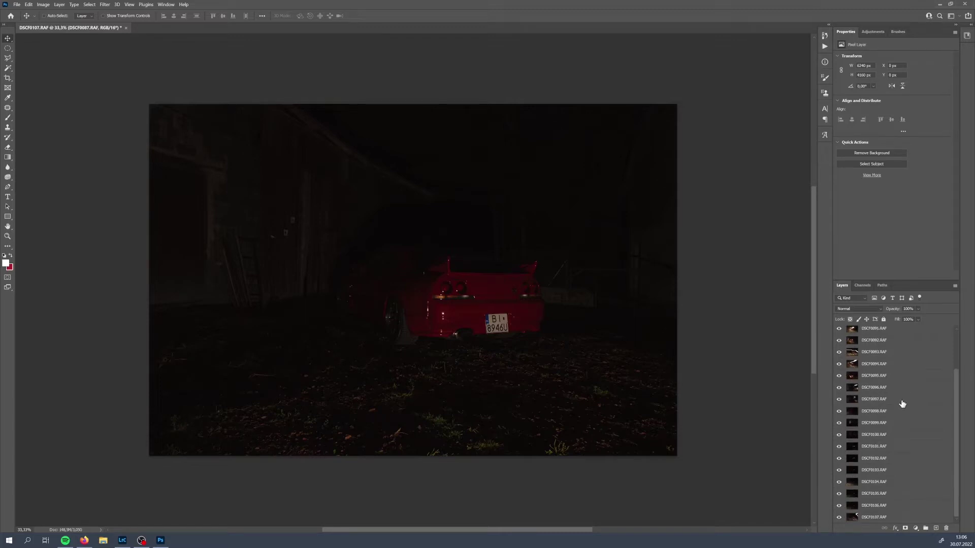
pyautogui.scroll(2, 903, 404)
pyautogui.scroll(-2, 902, 403)
pyautogui.scroll(2, 902, 403)
pyautogui.scroll(-2, 902, 404)
pyautogui.scroll(2, 902, 404)
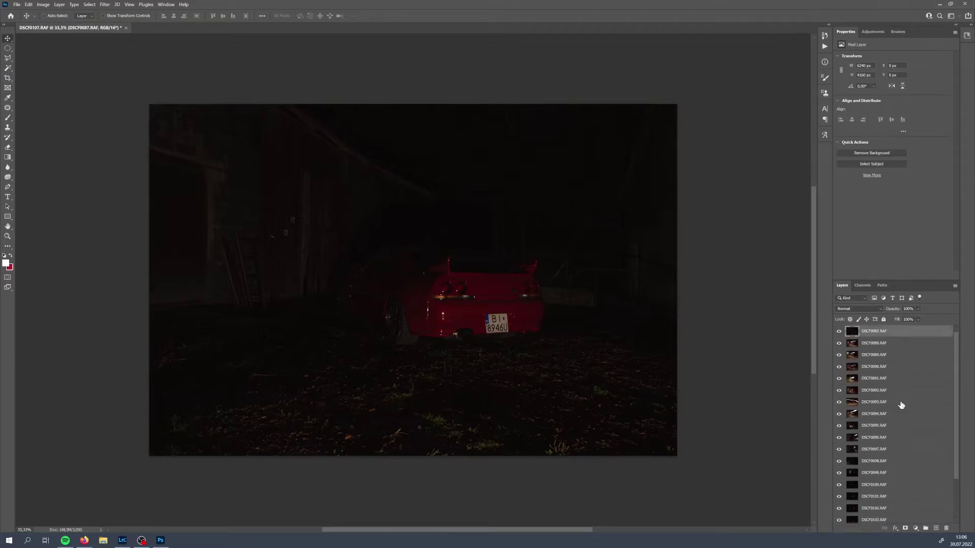
pyautogui.scroll(-2, 902, 405)
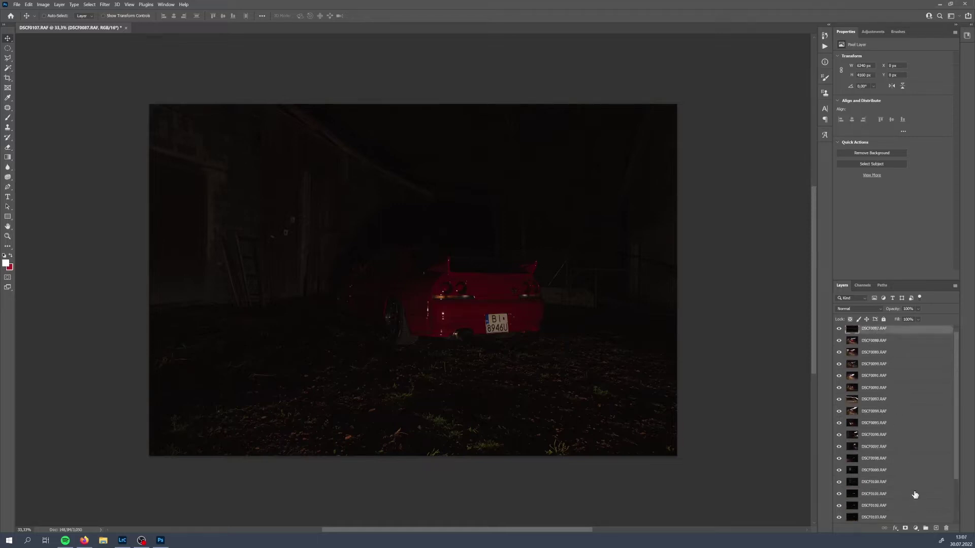
pyautogui.keyDown('shift'); pyautogui.click(892, 517); pyautogui.keyUp('shift')
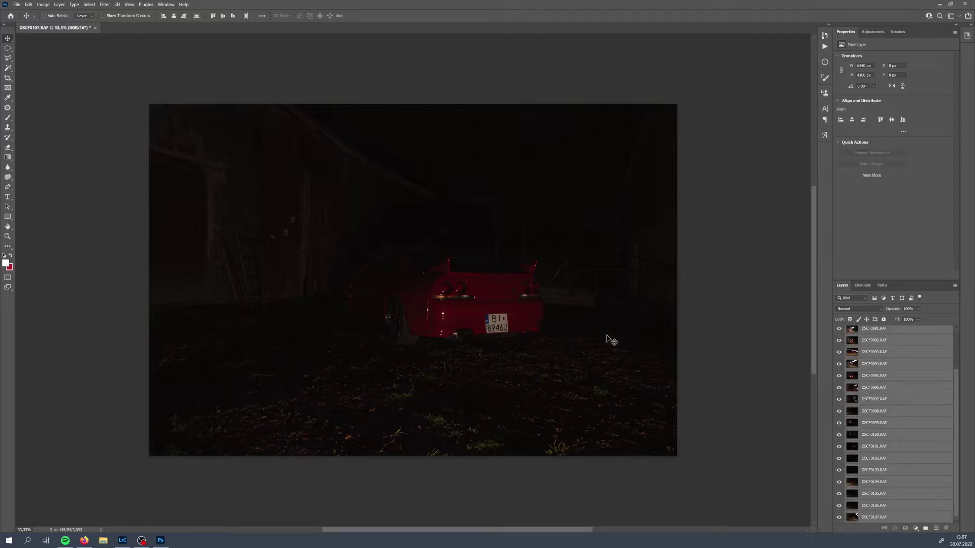
pyautogui.click(29, 5)
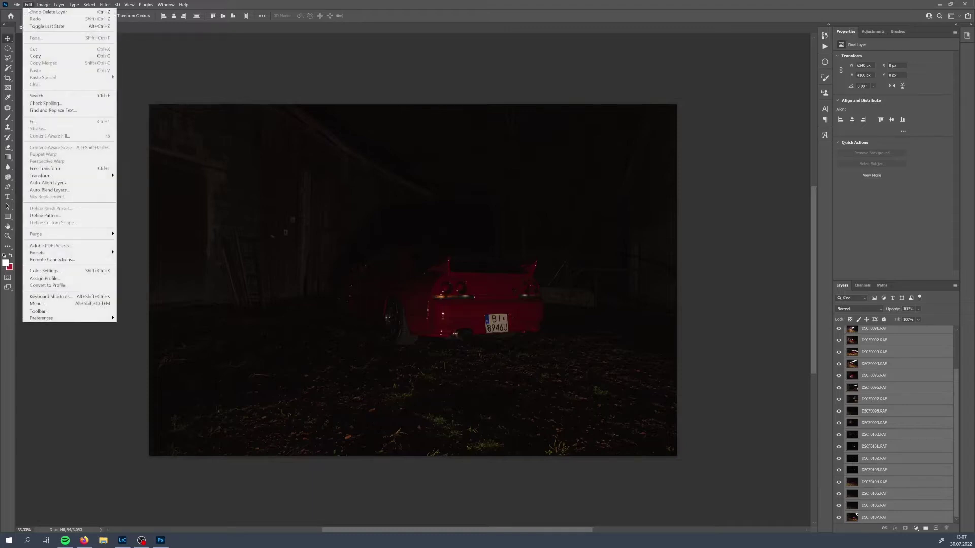
pyautogui.click(82, 183)
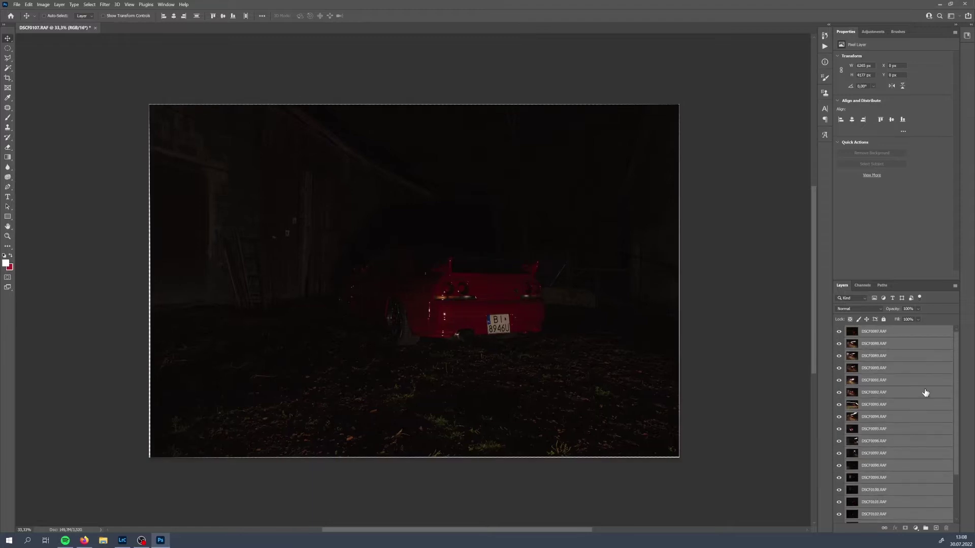
# Step: Check the alignment by hiding the uppermost layers, including DSCF0087.RAF and DSCF0088.RAF, and showing them again
pyautogui.click(838, 331)
pyautogui.click(838, 344)
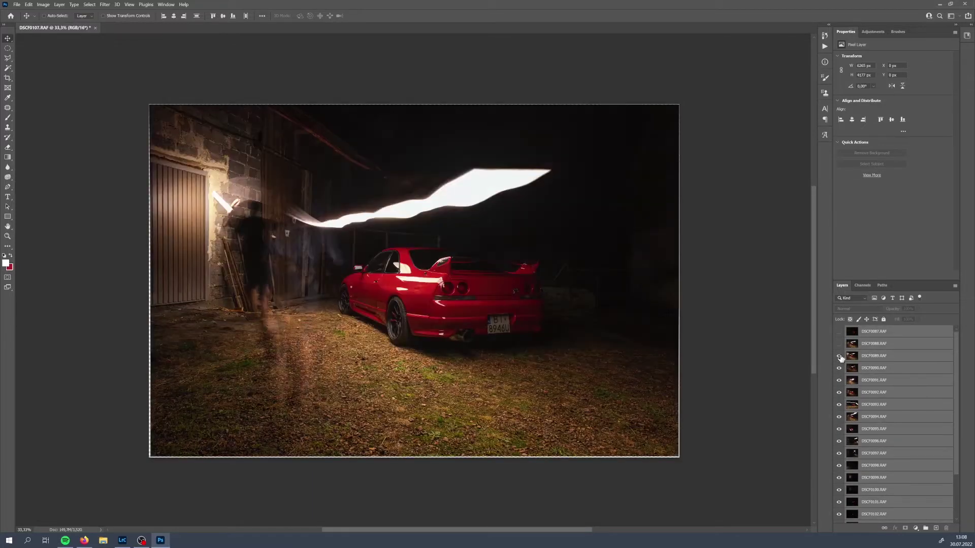
pyautogui.moveTo(841, 358); pyautogui.dragTo(839, 333)
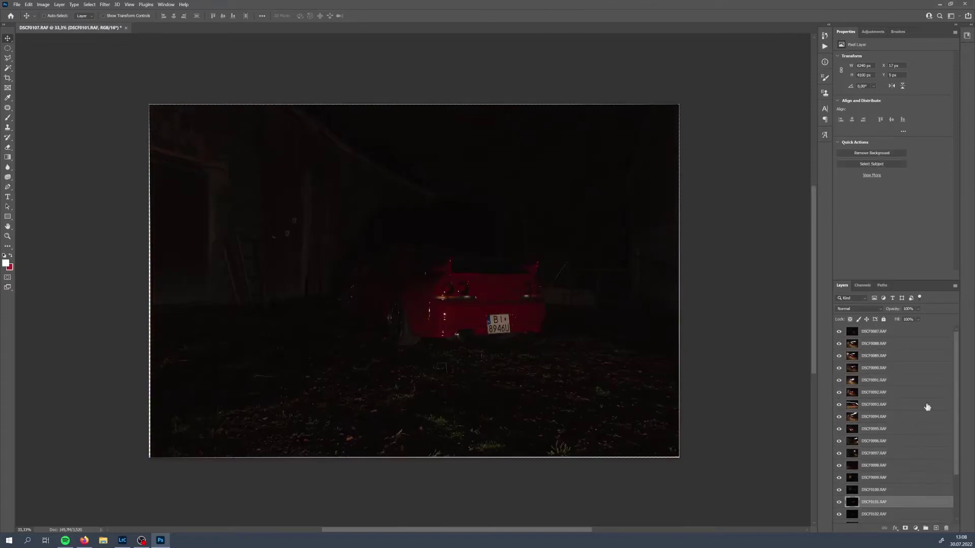
# Step: Mark the layer DSCF0087.RAF with the green color label
pyautogui.click(889, 334)
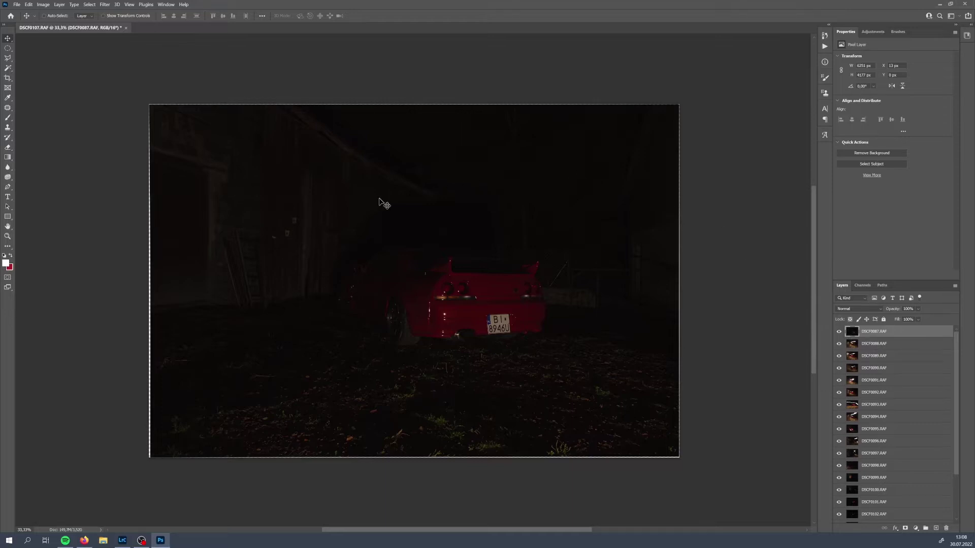
pyautogui.rightClick(892, 332)
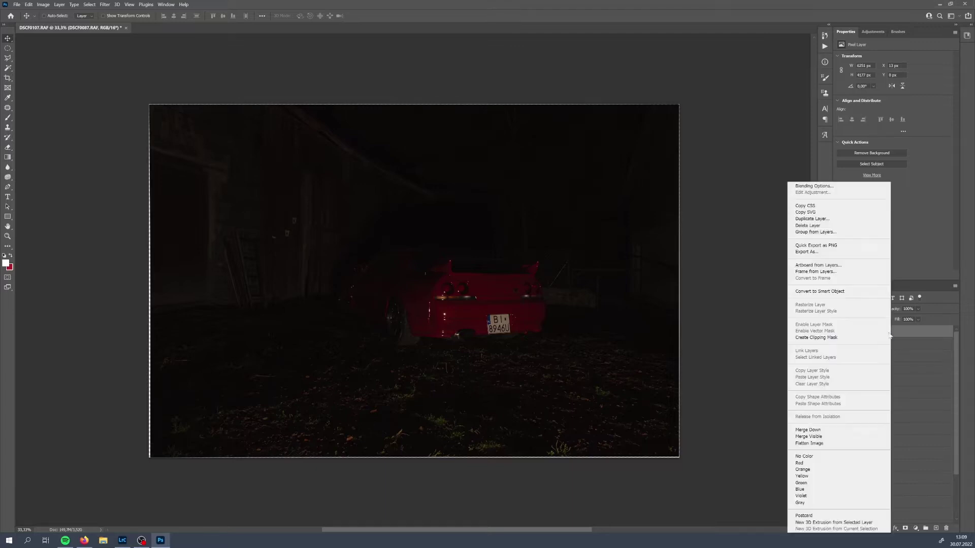
pyautogui.click(845, 483)
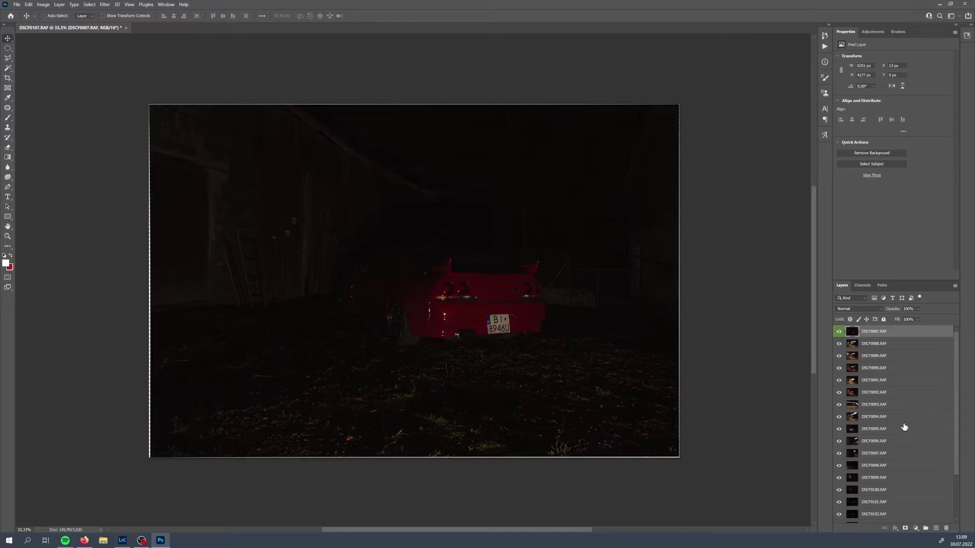
# Step: Move the layer DSCF0088.RAF above DSCF0087.RAF and set its blend mode to Lighten
pyautogui.scroll(-1, 904, 427)
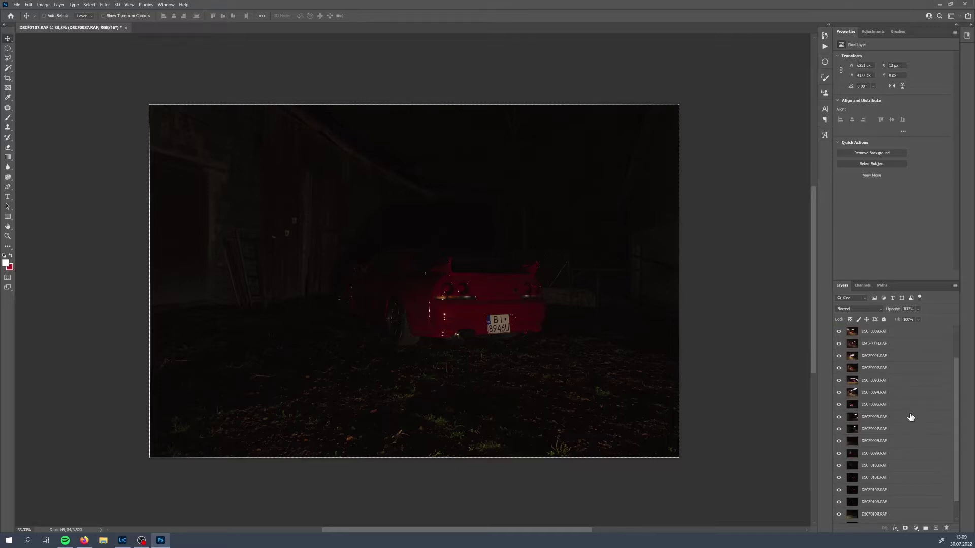
pyautogui.scroll(1, 907, 436)
pyautogui.scroll(-3, 908, 437)
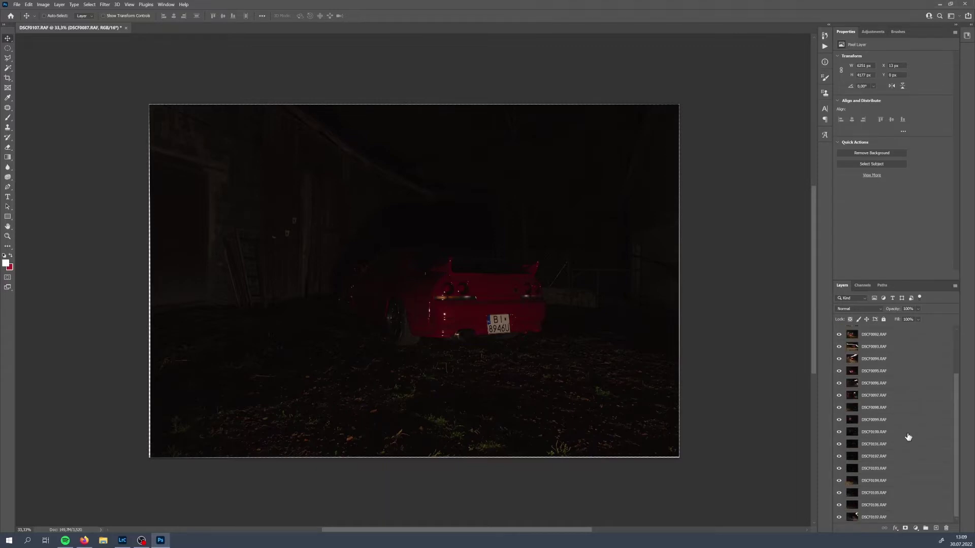
pyautogui.scroll(3, 907, 438)
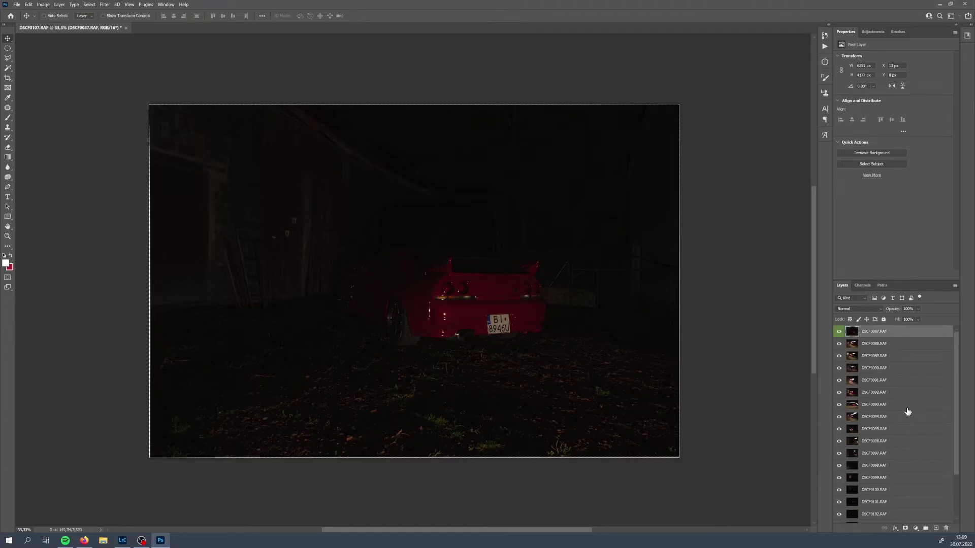
pyautogui.click(887, 346)
pyautogui.moveTo(882, 343); pyautogui.dragTo(879, 330)
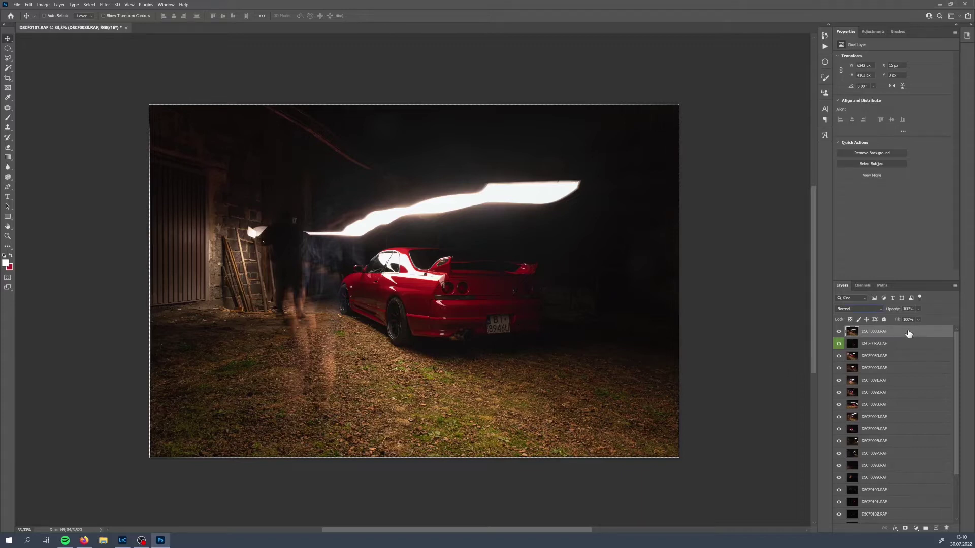
pyautogui.click(882, 308)
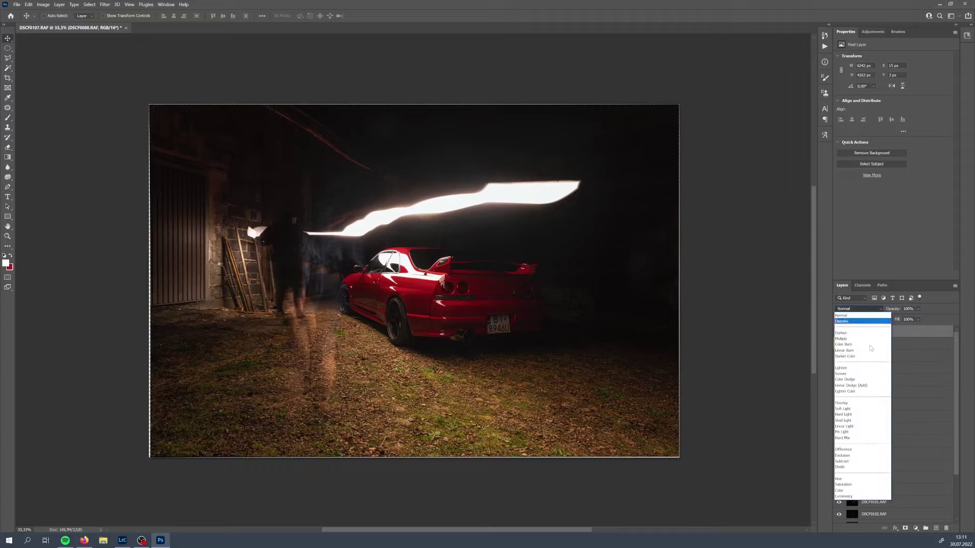
pyautogui.click(862, 370)
# Step: Compare the Lighten blend by hiding and showing the layers DSCF0088.RAF and DSCF0087.RAF in turn
pyautogui.click(839, 333)
pyautogui.click(840, 333)
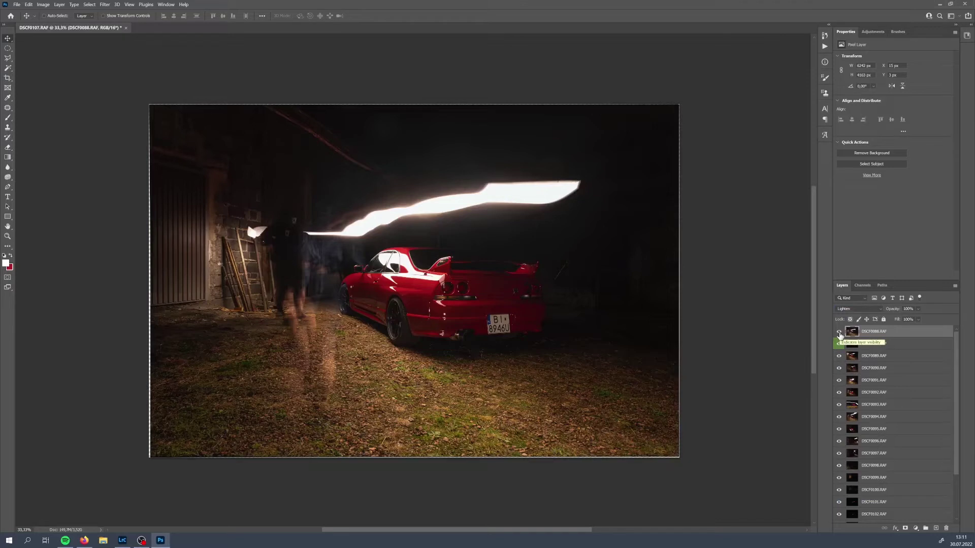
pyautogui.click(838, 346)
pyautogui.click(838, 345)
pyautogui.click(839, 332)
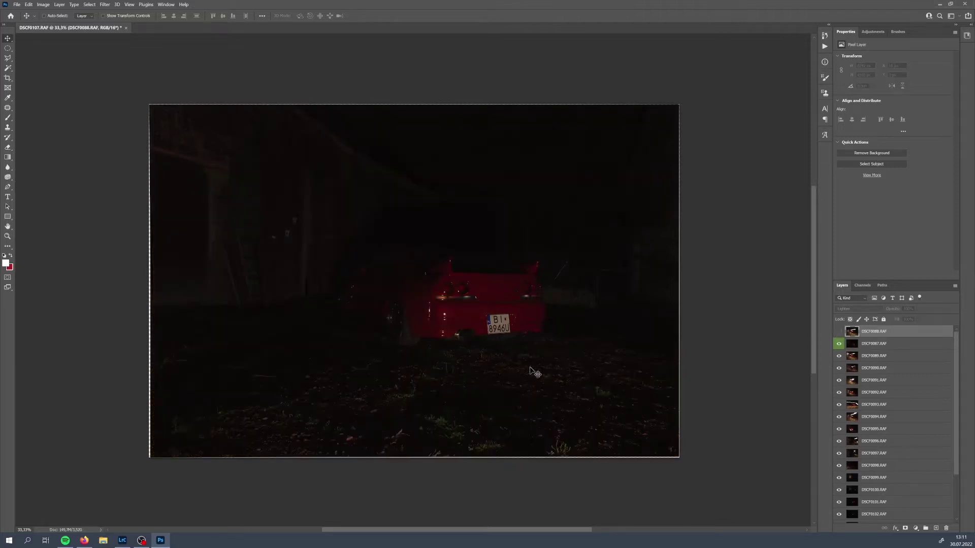
pyautogui.click(839, 333)
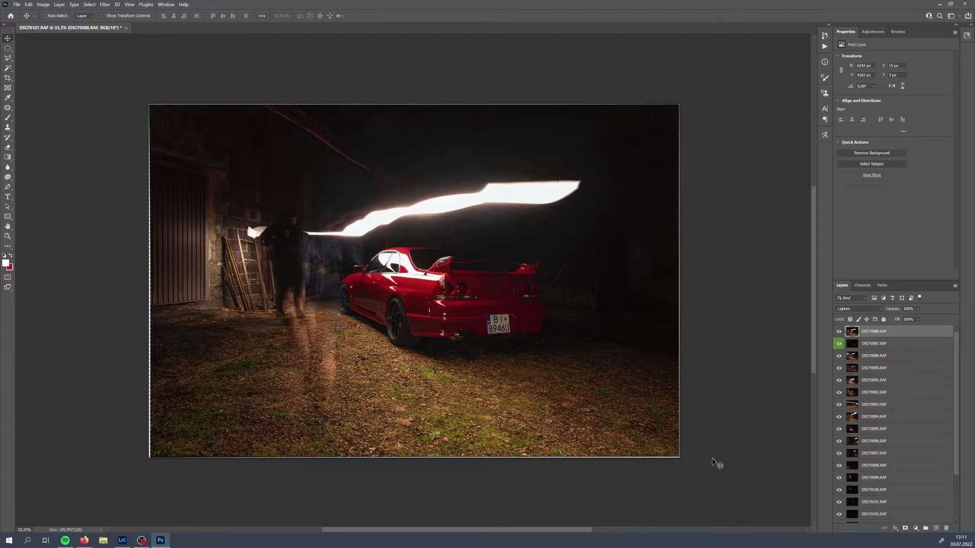
# Step: Add a layer mask to DSCF0088.RAF and activate the Brush tool
pyautogui.click(908, 529)
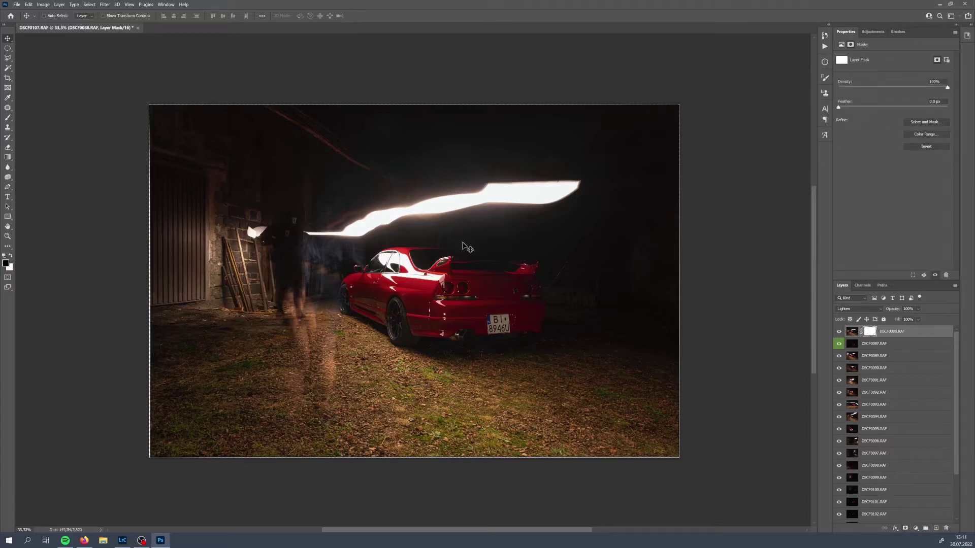
pyautogui.press('b')
# Step: Try painting black on the mask over the light streak above the car, and undo the strokes
pyautogui.moveTo(434, 191); pyautogui.dragTo(448, 193)
pyautogui.moveTo(588, 200)
pyautogui.mouseDown()
pyautogui.moveTo(473, 200)
pyautogui.moveTo(563, 193)
pyautogui.moveTo(522, 196)
pyautogui.mouseUp()
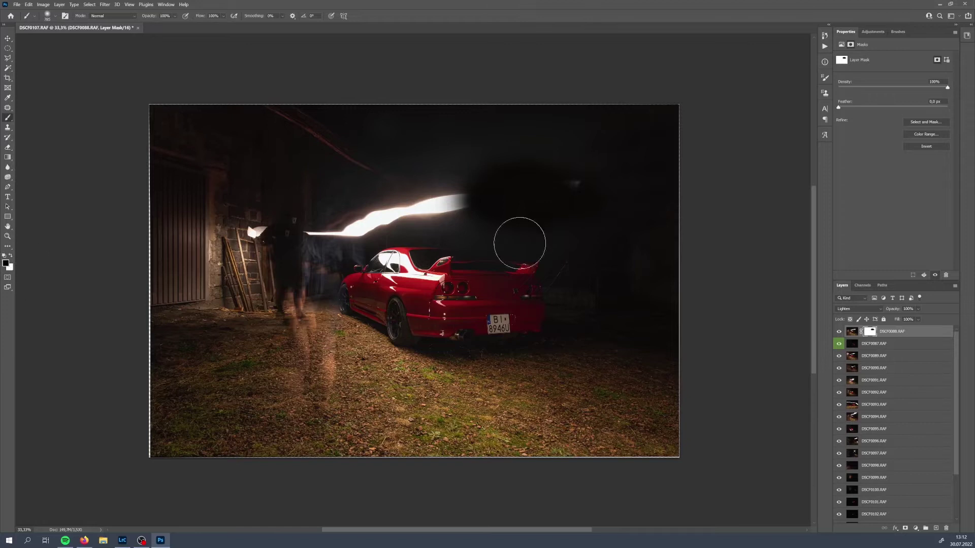
pyautogui.moveTo(396, 168)
pyautogui.mouseDown()
pyautogui.moveTo(485, 179)
pyautogui.moveTo(391, 224)
pyautogui.mouseUp()
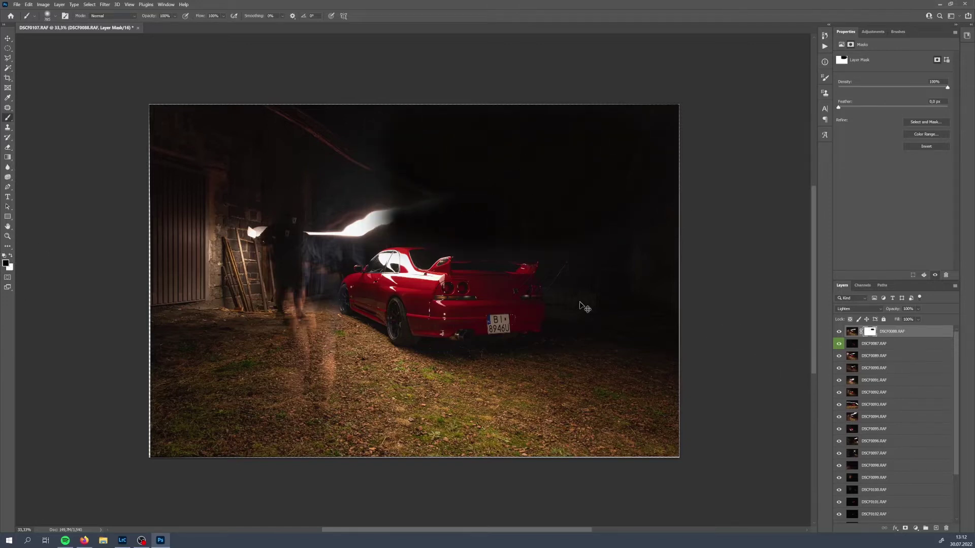
pyautogui.hotkey('ctrl', 'z')
pyautogui.hotkey('ctrl', 'z')
pyautogui.hotkey('ctrl', 'z')
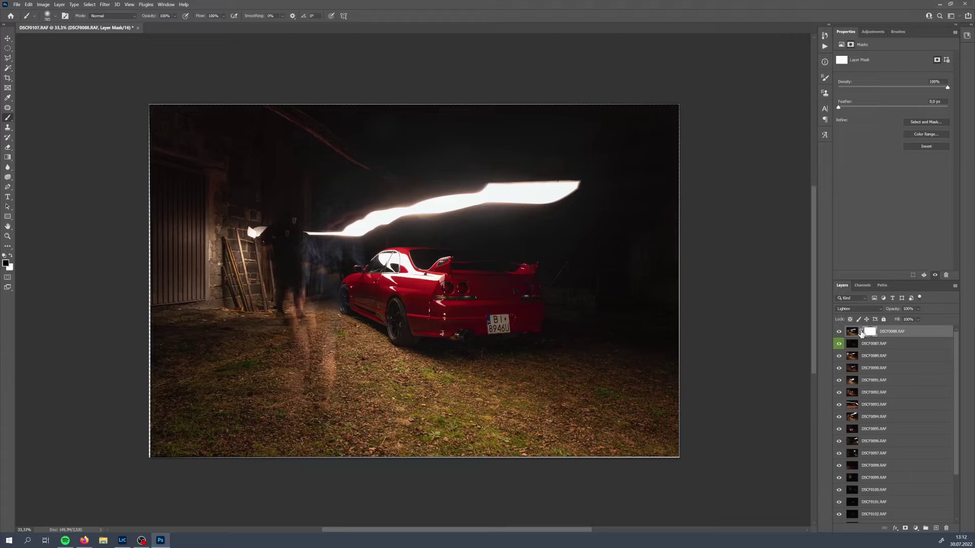
# Step: Invert the DSCF0088.RAF mask to black and ready the Brush with white as the foreground color
pyautogui.hotkey('ctrl', 'i')
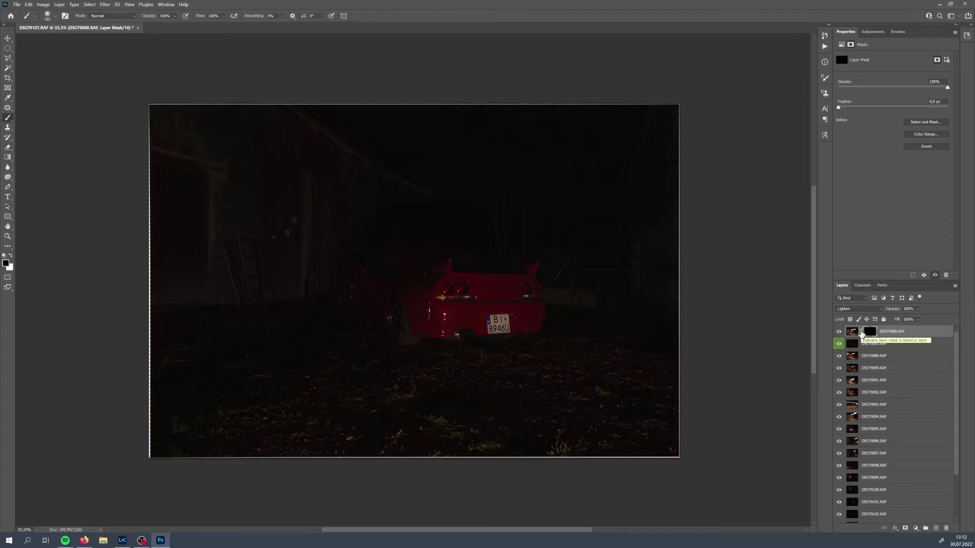
pyautogui.press('v')
pyautogui.press('b')
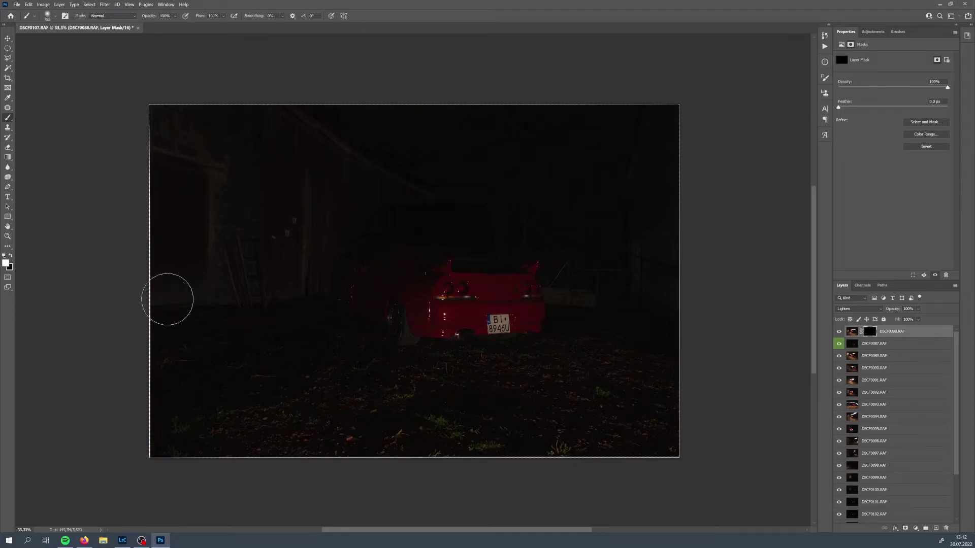
# Step: Paint white on the DSCF0088.RAF mask to reveal the lit rear spoiler and its GT-R side fin
pyautogui.scroll(1, 488, 295)
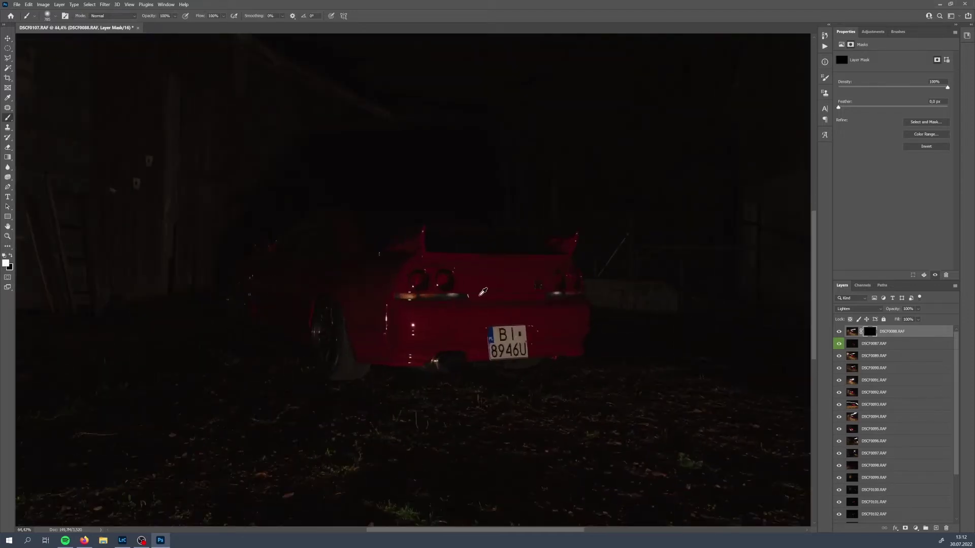
pyautogui.scroll(1, 479, 287)
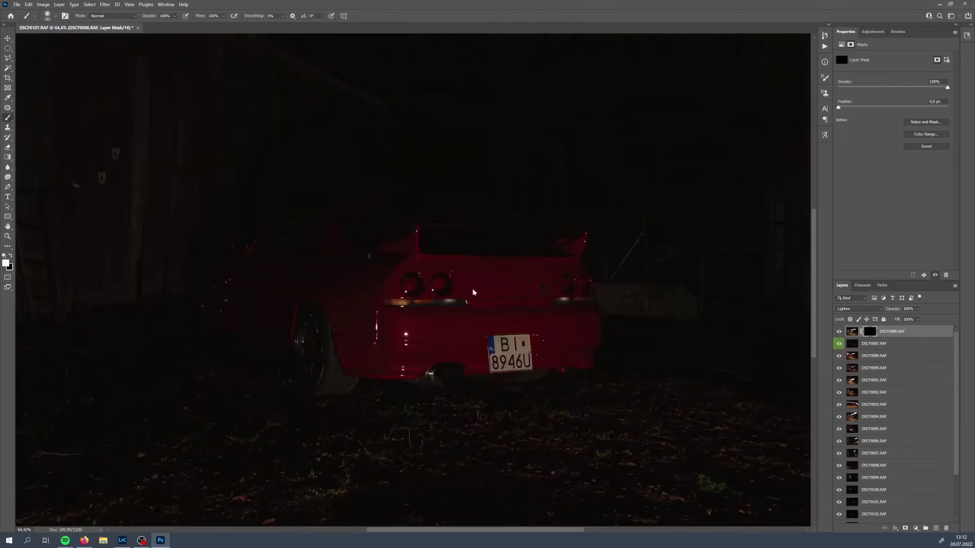
pyautogui.moveTo(452, 282)
pyautogui.mouseDown()
pyautogui.moveTo(429, 282)
pyautogui.moveTo(420, 300)
pyautogui.moveTo(388, 278)
pyautogui.moveTo(389, 268)
pyautogui.moveTo(383, 279)
pyautogui.moveTo(388, 269)
pyautogui.moveTo(343, 278)
pyautogui.moveTo(474, 255)
pyautogui.mouseUp()
pyautogui.scroll(1, 427, 277)
pyautogui.moveTo(556, 257)
pyautogui.mouseDown()
pyautogui.moveTo(605, 270)
pyautogui.moveTo(601, 279)
pyautogui.moveTo(610, 273)
pyautogui.moveTo(444, 282)
pyautogui.moveTo(337, 276)
pyautogui.moveTo(335, 294)
pyautogui.mouseUp()
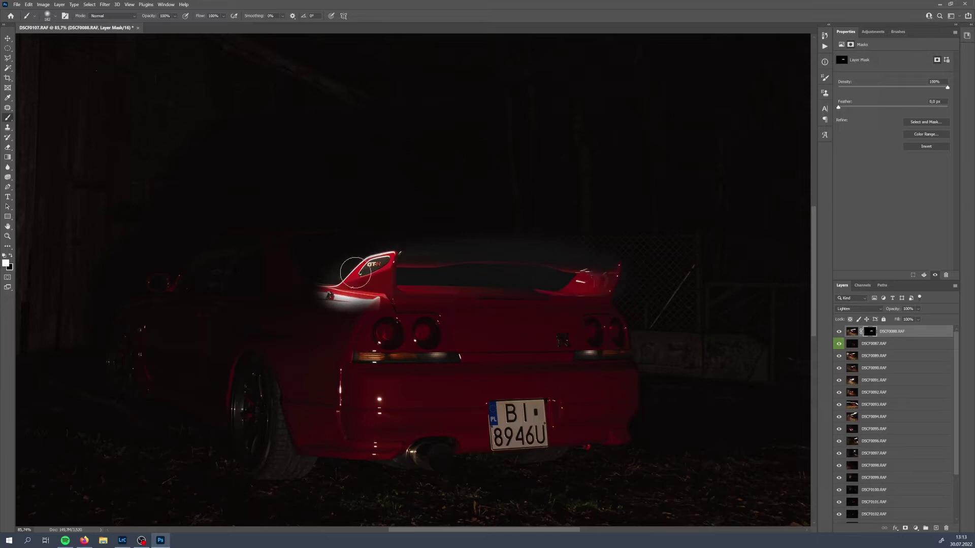
# Step: Paint black on the mask to hide the light spill above the spoiler and in the gap beneath it
pyautogui.keyDown('alt'); pyautogui.rightClick(445, 234); pyautogui.keyUp('alt')
pyautogui.press('x')
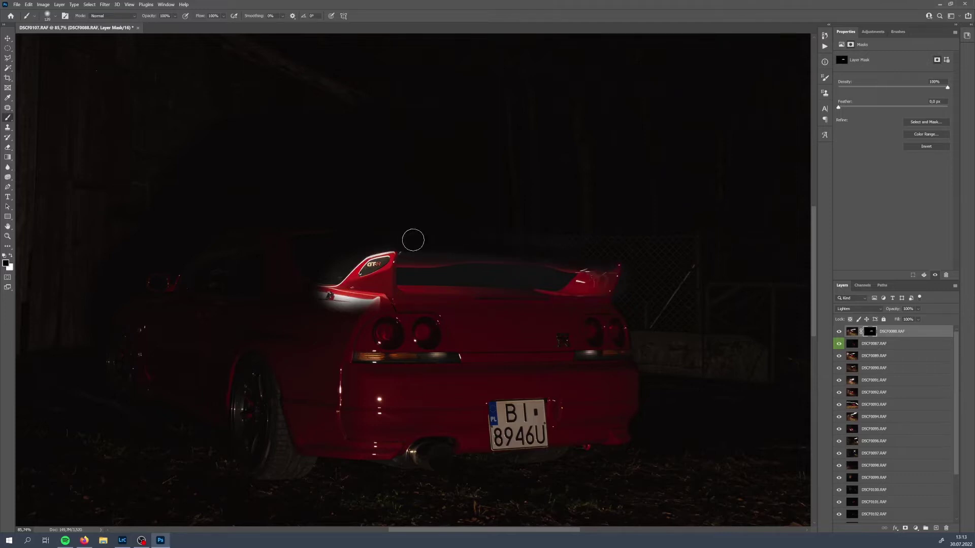
pyautogui.keyDown('alt'); pyautogui.rightClick(548, 283); pyautogui.keyUp('alt')
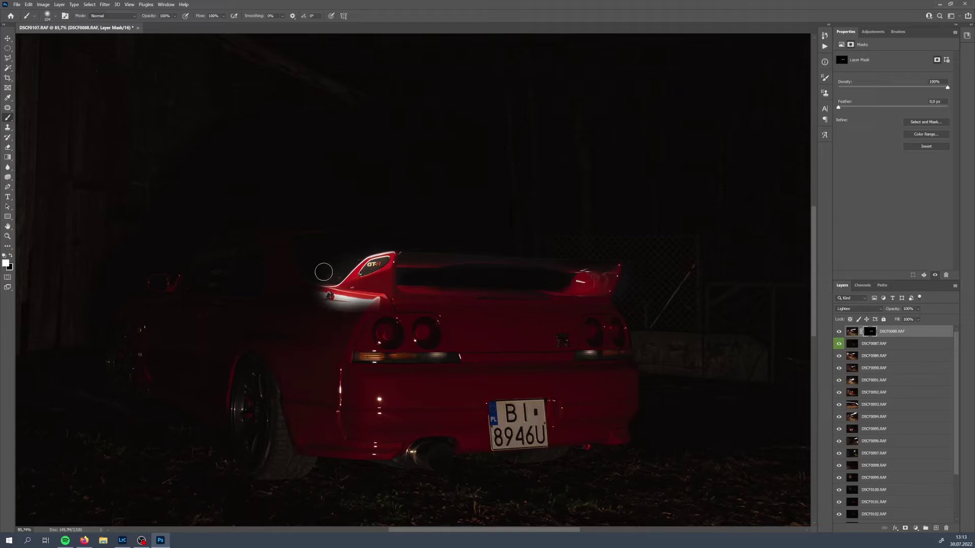
# Step: Paint white on the mask to reveal the roof, the rear pillar and the rear window edge
pyautogui.press('x')
pyautogui.press('x')
pyautogui.moveTo(353, 258)
pyautogui.mouseDown()
pyautogui.moveTo(335, 276)
pyautogui.moveTo(315, 278)
pyautogui.moveTo(289, 269)
pyautogui.moveTo(280, 243)
pyautogui.moveTo(227, 231)
pyautogui.moveTo(413, 231)
pyautogui.mouseUp()
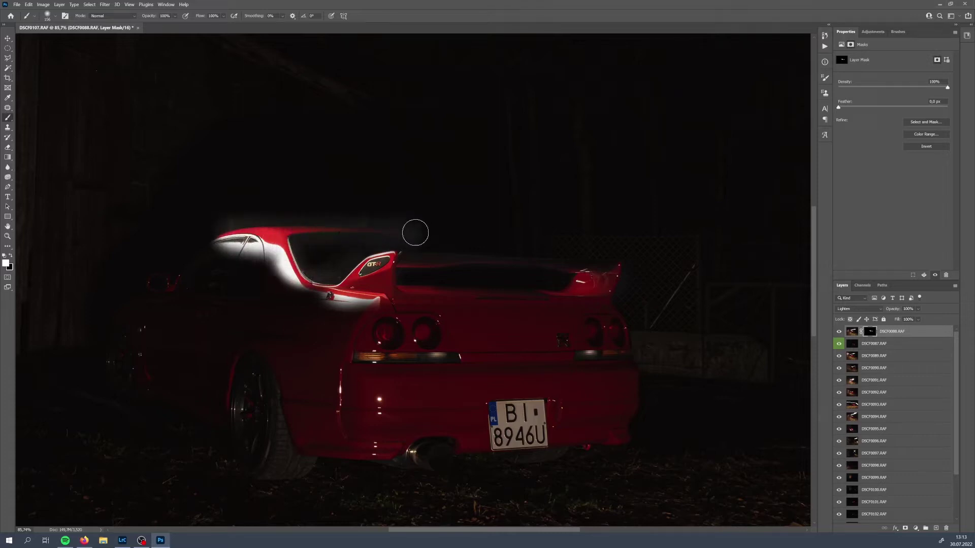
# Step: Reduce the brush size and clean up the mask edge at the front of the roof near the windshield
pyautogui.press('[')
pyautogui.press('[')
pyautogui.press('[')
pyautogui.press('[')
pyautogui.press('[')
pyautogui.moveTo(214, 227)
pyautogui.mouseDown()
pyautogui.moveTo(408, 237)
pyautogui.moveTo(219, 240)
pyautogui.moveTo(164, 288)
pyautogui.moveTo(152, 280)
pyautogui.moveTo(170, 284)
pyautogui.moveTo(152, 282)
pyautogui.moveTo(218, 253)
pyautogui.mouseUp()
# Step: Enlarge the brush and paint white on the mask to reveal the car's side, doors, windows and both wheels
pyautogui.press('x')
pyautogui.press(']')
pyautogui.press(']')
pyautogui.press(']')
pyautogui.press(']')
pyautogui.moveTo(388, 314)
pyautogui.mouseDown()
pyautogui.moveTo(149, 296)
pyautogui.moveTo(329, 283)
pyautogui.moveTo(229, 268)
pyautogui.moveTo(223, 255)
pyautogui.moveTo(250, 305)
pyautogui.moveTo(307, 307)
pyautogui.moveTo(171, 316)
pyautogui.moveTo(248, 327)
pyautogui.mouseUp()
pyautogui.moveTo(320, 337); pyautogui.dragTo(243, 333)
pyautogui.moveTo(136, 330)
pyautogui.mouseDown()
pyautogui.moveTo(288, 396)
pyautogui.moveTo(230, 395)
pyautogui.moveTo(119, 366)
pyautogui.moveTo(146, 388)
pyautogui.moveTo(242, 422)
pyautogui.moveTo(266, 459)
pyautogui.moveTo(256, 356)
pyautogui.moveTo(274, 404)
pyautogui.moveTo(277, 376)
pyautogui.moveTo(313, 418)
pyautogui.moveTo(330, 390)
pyautogui.moveTo(318, 408)
pyautogui.moveTo(321, 364)
pyautogui.moveTo(309, 381)
pyautogui.moveTo(325, 356)
pyautogui.mouseUp()
pyautogui.moveTo(207, 294)
pyautogui.mouseDown()
pyautogui.moveTo(268, 394)
pyautogui.moveTo(291, 353)
pyautogui.moveTo(274, 411)
pyautogui.moveTo(291, 426)
pyautogui.moveTo(295, 382)
pyautogui.moveTo(259, 336)
pyautogui.moveTo(266, 382)
pyautogui.moveTo(274, 346)
pyautogui.moveTo(254, 327)
pyautogui.moveTo(307, 358)
pyautogui.moveTo(293, 356)
pyautogui.moveTo(277, 452)
pyautogui.mouseUp()
# Step: Paint black on the mask to trim the spill along the roofline above the side windows
pyautogui.press('x')
pyautogui.moveTo(264, 219)
pyautogui.mouseDown()
pyautogui.moveTo(284, 238)
pyautogui.moveTo(277, 229)
pyautogui.mouseUp()
pyautogui.press('x')
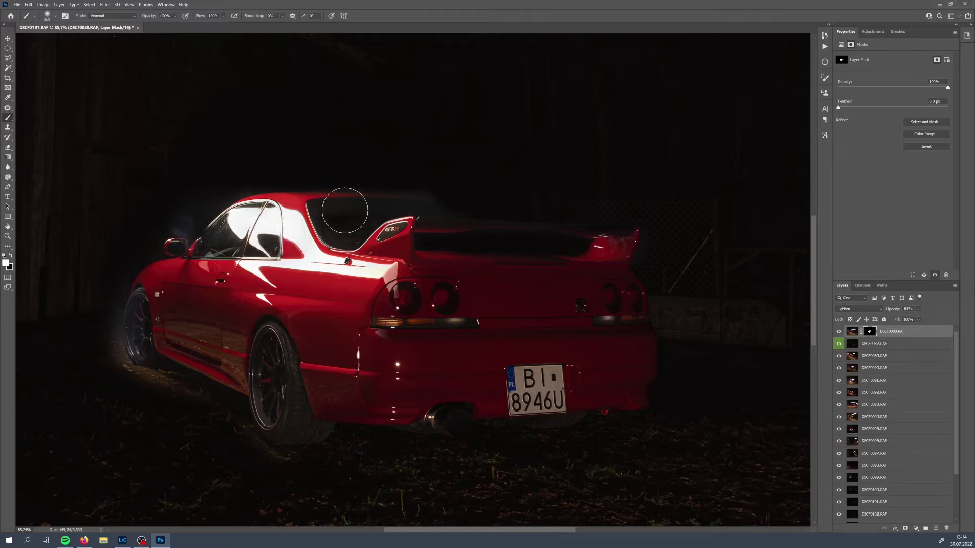
# Step: Paint black on the mask to hide the lit ground and glow around the rear and front wheels
pyautogui.moveTo(212, 231); pyautogui.dragTo(310, 195)
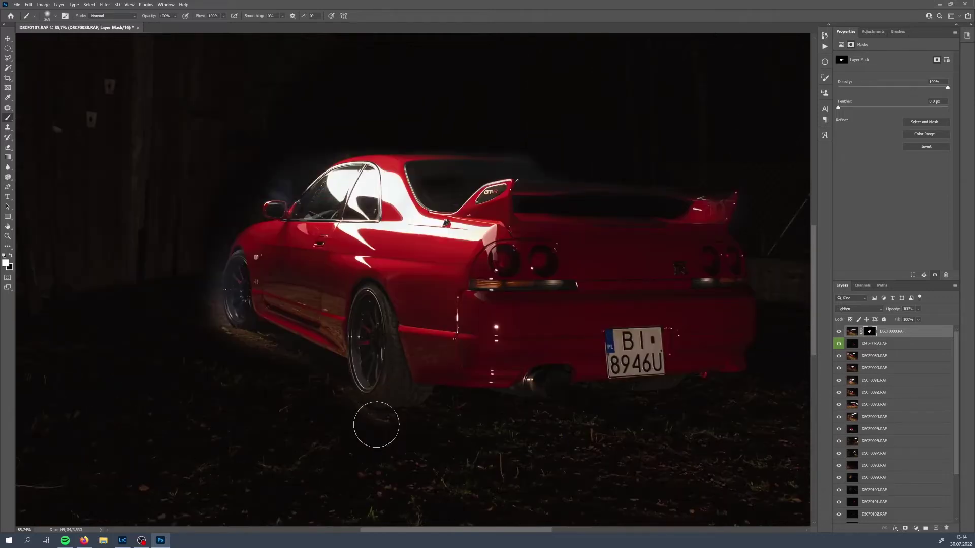
pyautogui.press('x')
pyautogui.moveTo(378, 428)
pyautogui.mouseDown()
pyautogui.moveTo(366, 320)
pyautogui.moveTo(371, 384)
pyautogui.moveTo(349, 370)
pyautogui.mouseUp()
pyautogui.keyDown('alt'); pyautogui.rightClick(348, 371); pyautogui.keyUp('alt')
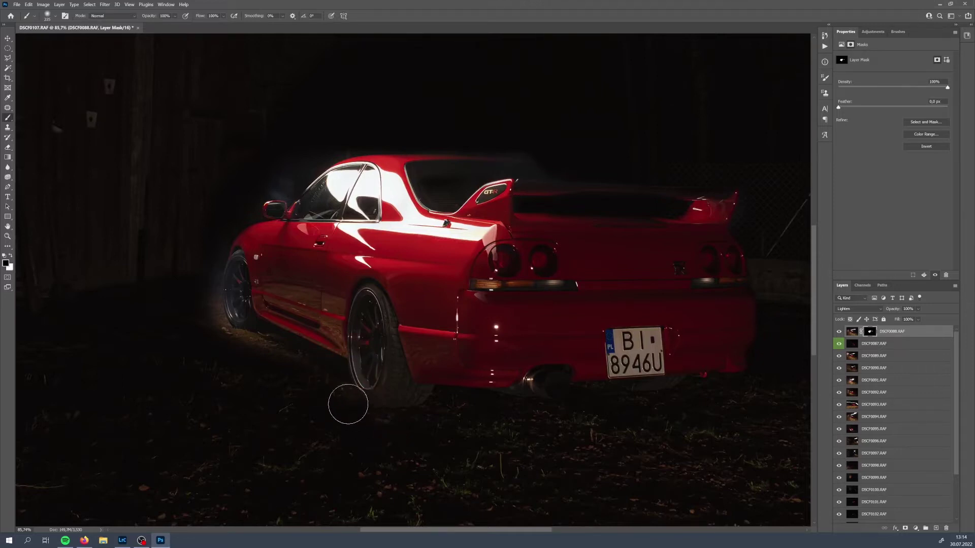
pyautogui.keyDown('alt'); pyautogui.rightClick(224, 339); pyautogui.keyUp('alt')
pyautogui.moveTo(224, 339)
pyautogui.mouseDown()
pyautogui.moveTo(218, 298)
pyautogui.moveTo(228, 283)
pyautogui.mouseUp()
pyautogui.keyDown('alt'); pyautogui.rightClick(228, 283); pyautogui.keyUp('alt')
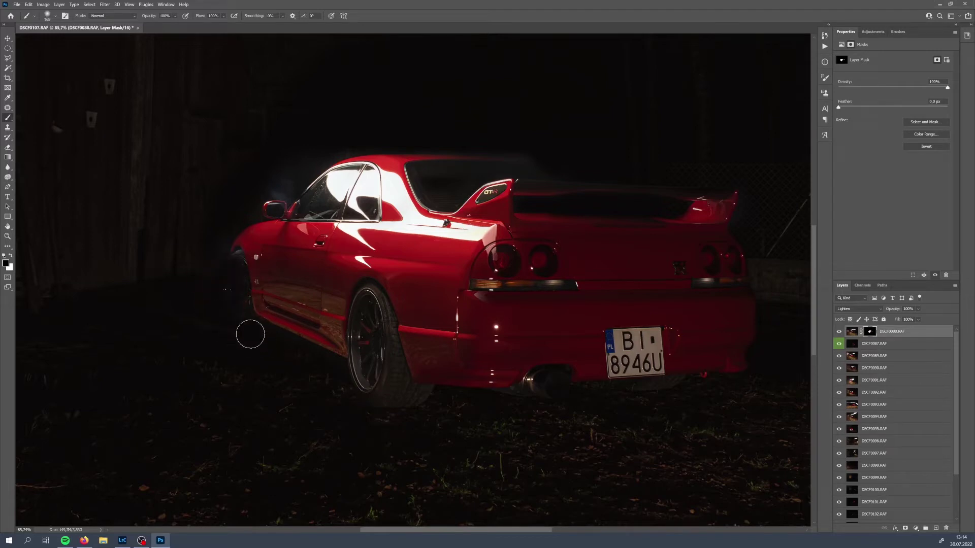
pyautogui.keyDown('alt'); pyautogui.rightClick(241, 283); pyautogui.keyUp('alt')
# Step: Paint black on the mask with a resized brush to remove the haze around the side mirror and windshield edge
pyautogui.keyDown('alt'); pyautogui.rightClick(272, 177); pyautogui.keyUp('alt')
pyautogui.keyDown('alt'); pyautogui.rightClick(280, 186); pyautogui.keyUp('alt')
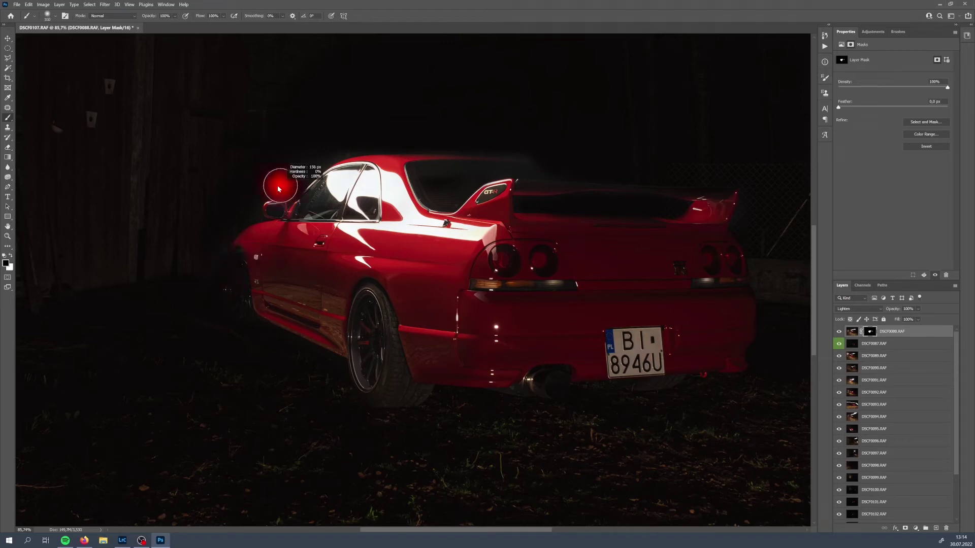
pyautogui.keyDown('alt'); pyautogui.rightClick(335, 149); pyautogui.keyUp('alt')
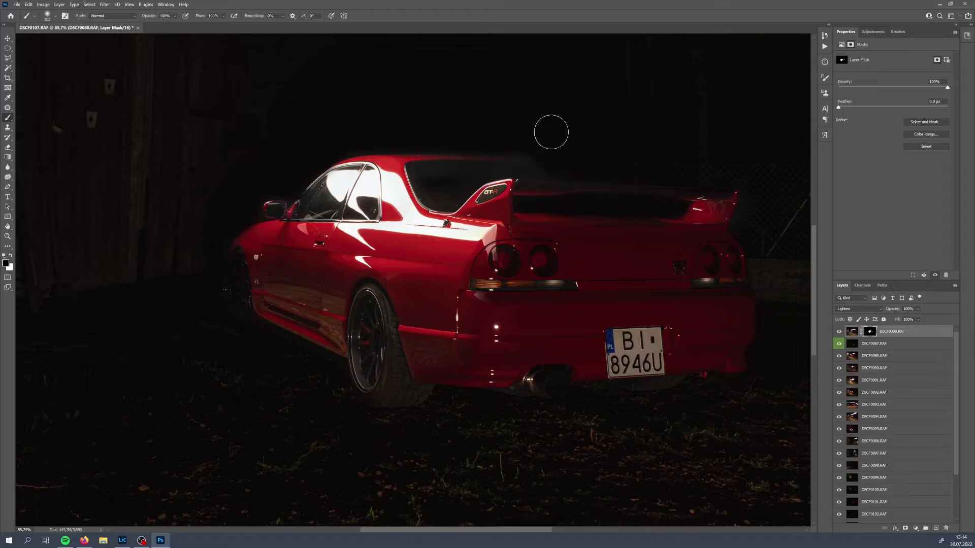
# Step: Reveal more of the rear window and roof edge on the mask, and paint out the haze above them
pyautogui.press('x')
pyautogui.keyDown('alt'); pyautogui.rightClick(584, 158); pyautogui.keyUp('alt')
pyautogui.press('x')
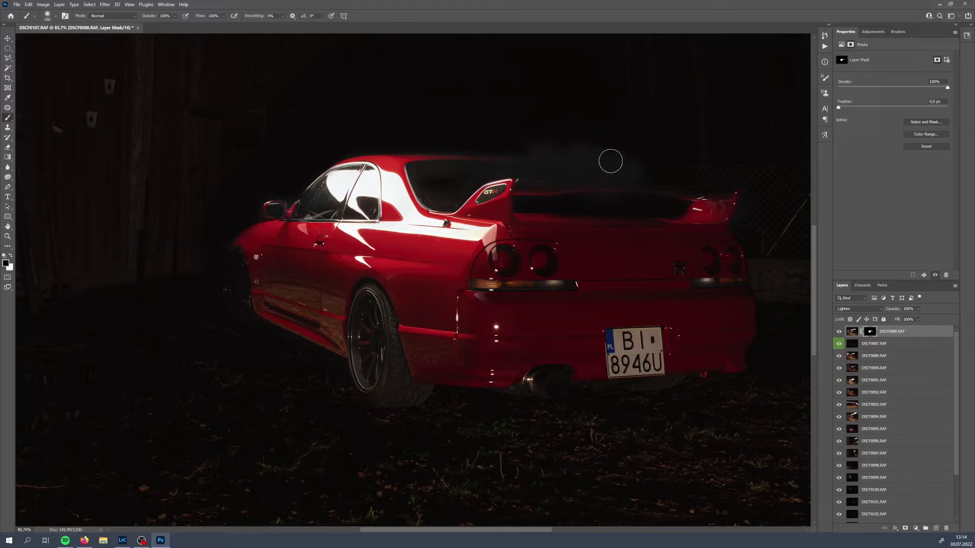
pyautogui.moveTo(637, 173)
pyautogui.mouseDown()
pyautogui.moveTo(551, 144)
pyautogui.moveTo(497, 146)
pyautogui.mouseUp()
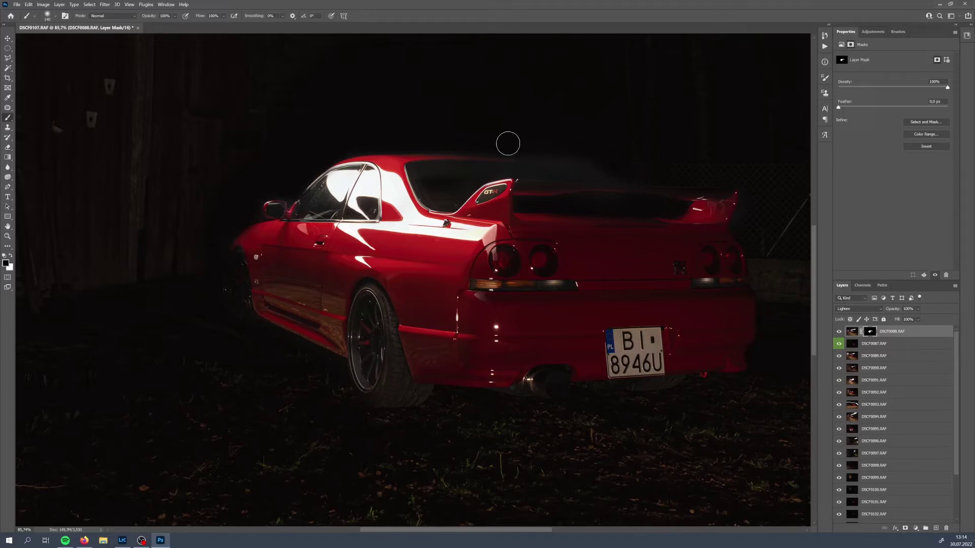
# Step: Paint white with a larger brush on the mask over the trunk lid below the rear spoiler
pyautogui.keyDown('alt'); pyautogui.rightClick(628, 244); pyautogui.keyUp('alt')
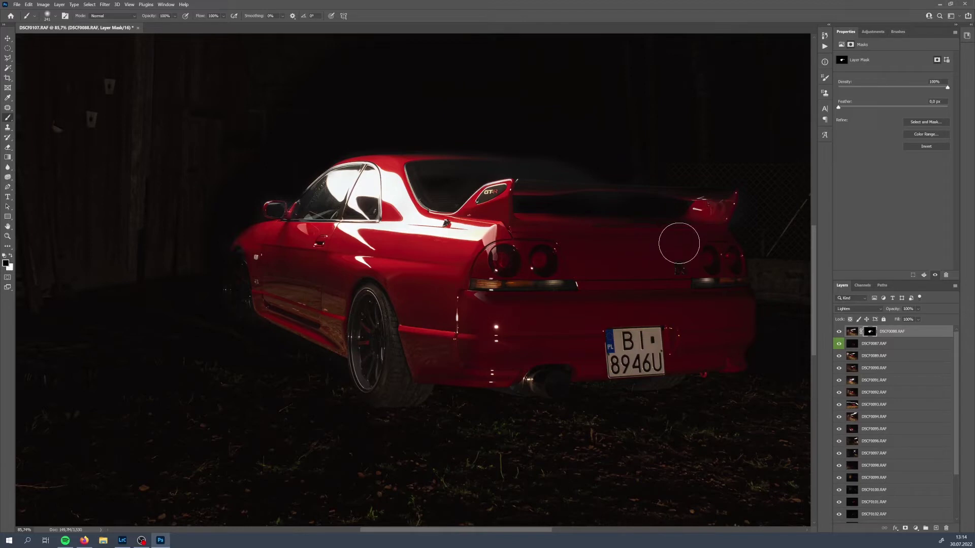
pyautogui.press('x')
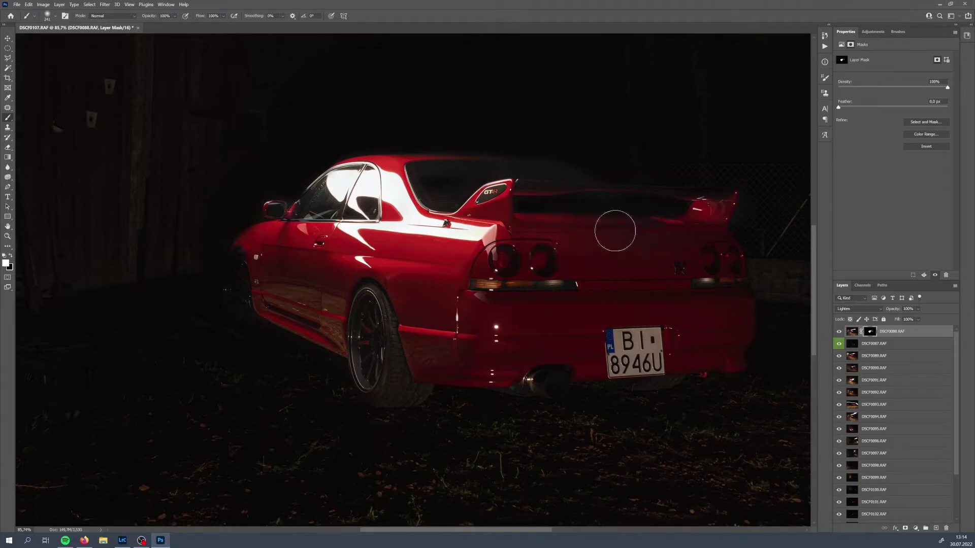
pyautogui.press('x')
pyautogui.scroll(-5, 408, 263)
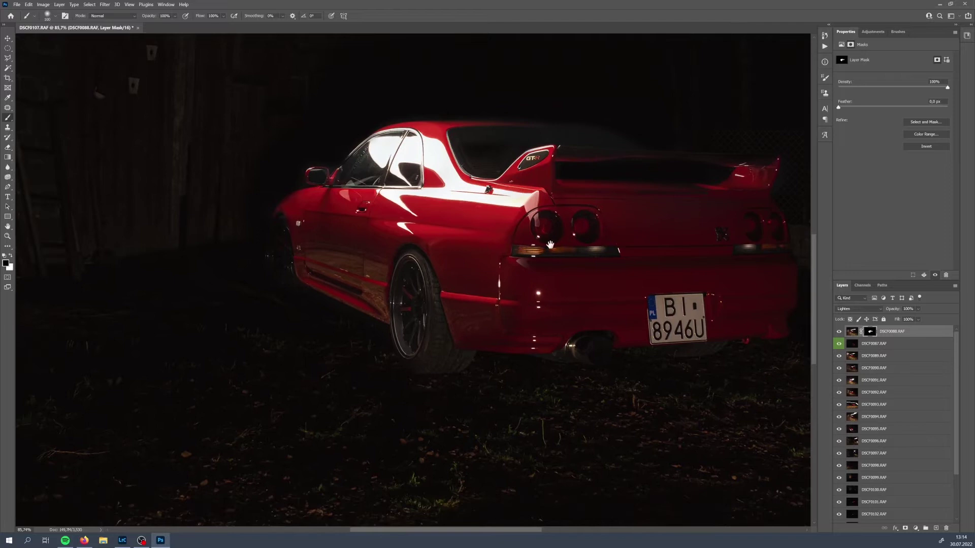
pyautogui.scroll(-2, 408, 263)
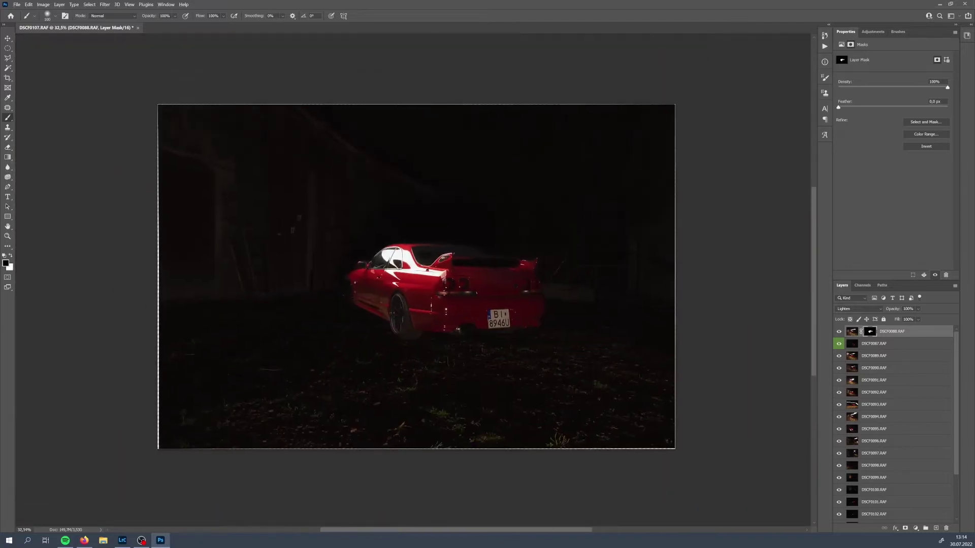
# Step: Paint black on the DSCF0088.RAF mask to hide the harsh white reflections on the side windows and rear fender
pyautogui.scroll(6, 445, 256)
pyautogui.moveTo(291, 282)
pyautogui.mouseDown()
pyautogui.moveTo(332, 297)
pyautogui.moveTo(447, 300)
pyautogui.mouseUp()
pyautogui.click(321, 299)
pyautogui.click(311, 299)
pyautogui.moveTo(311, 299)
pyautogui.mouseDown()
pyautogui.moveTo(347, 298)
pyautogui.moveTo(320, 290)
pyautogui.moveTo(322, 311)
pyautogui.mouseUp()
pyautogui.moveTo(403, 310)
pyautogui.mouseDown()
pyautogui.moveTo(444, 295)
pyautogui.moveTo(368, 280)
pyautogui.moveTo(358, 244)
pyautogui.moveTo(318, 248)
pyautogui.moveTo(342, 269)
pyautogui.moveTo(322, 269)
pyautogui.moveTo(307, 247)
pyautogui.moveTo(342, 246)
pyautogui.moveTo(420, 299)
pyautogui.moveTo(354, 250)
pyautogui.moveTo(348, 262)
pyautogui.moveTo(368, 278)
pyautogui.moveTo(306, 276)
pyautogui.moveTo(309, 250)
pyautogui.moveTo(325, 245)
pyautogui.moveTo(350, 252)
pyautogui.moveTo(353, 263)
pyautogui.moveTo(356, 251)
pyautogui.moveTo(359, 275)
pyautogui.moveTo(452, 300)
pyautogui.moveTo(399, 300)
pyautogui.mouseUp()
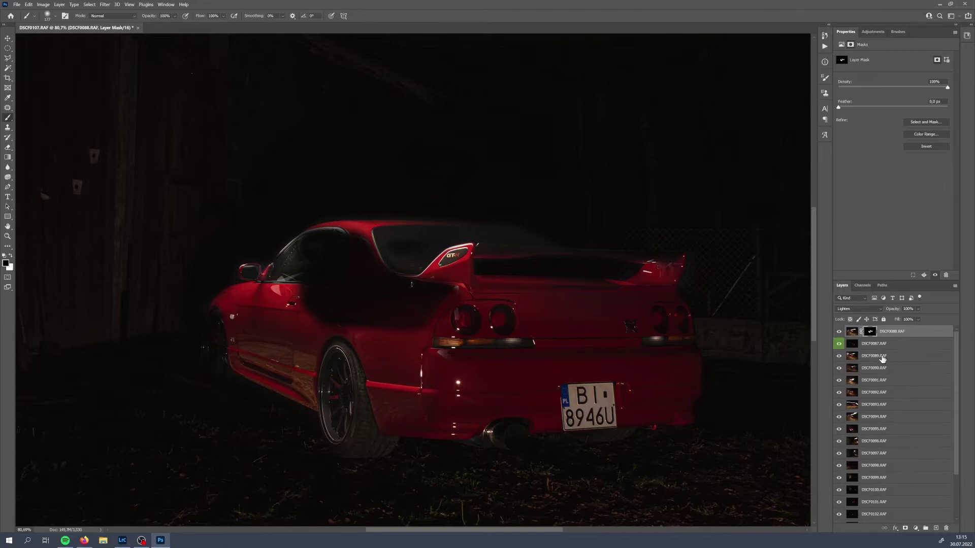
# Step: Move the layer DSCF0089.RAF above DSCF0088.RAF in the layer stack
pyautogui.moveTo(874, 358); pyautogui.dragTo(873, 330)
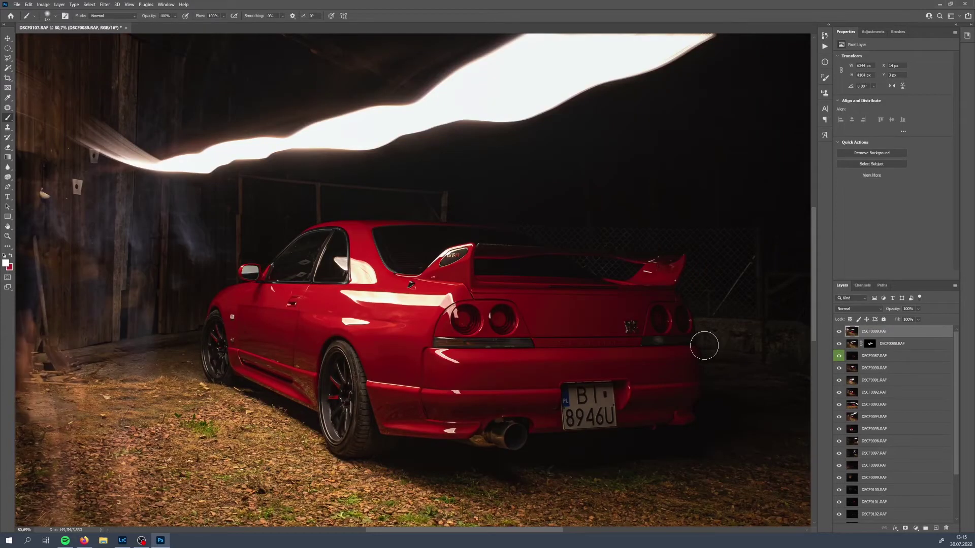
pyautogui.scroll(1, 706, 342)
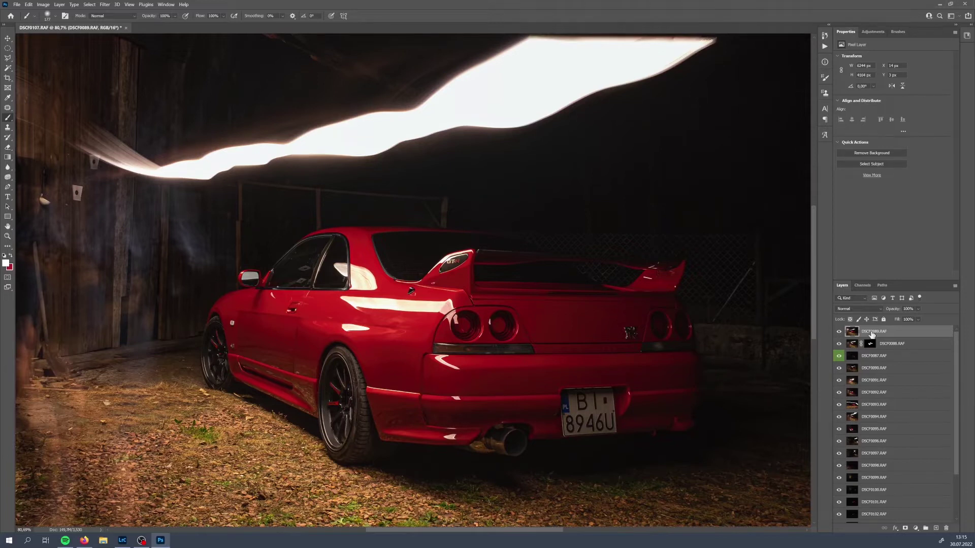
# Step: Set the blend mode of the DSCF0089.RAF layer to Lighten and compare the image with that layer hidden and shown
pyautogui.click(870, 309)
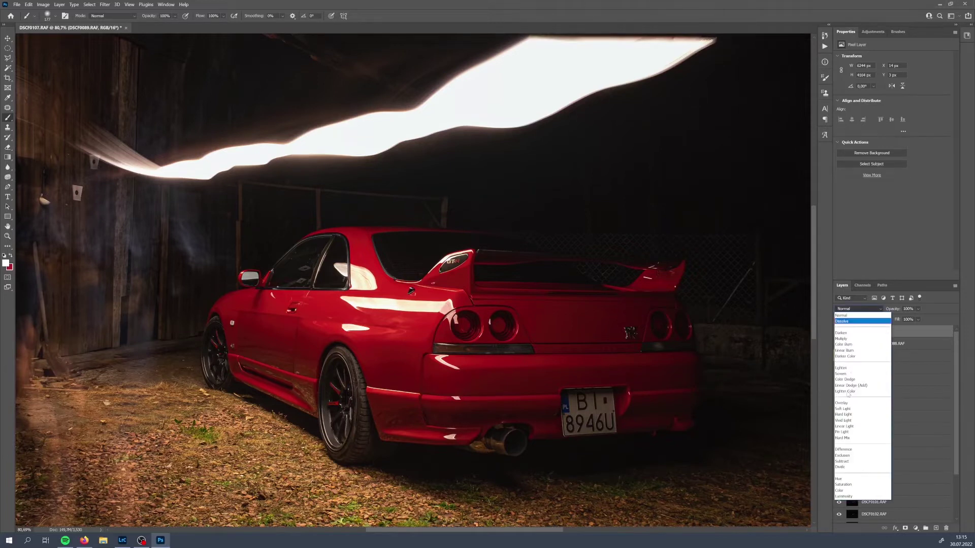
pyautogui.click(842, 369)
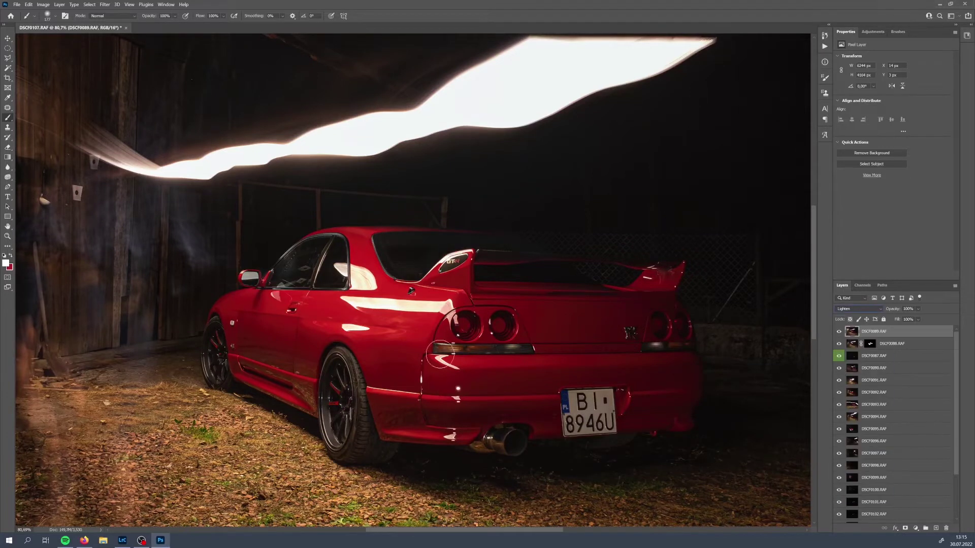
pyautogui.moveTo(350, 367); pyautogui.dragTo(370, 358)
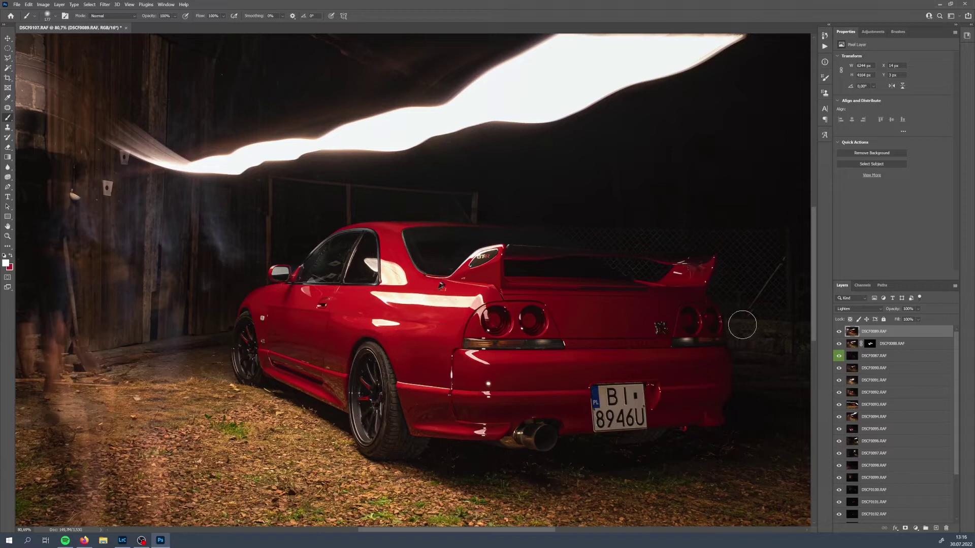
pyautogui.click(839, 332)
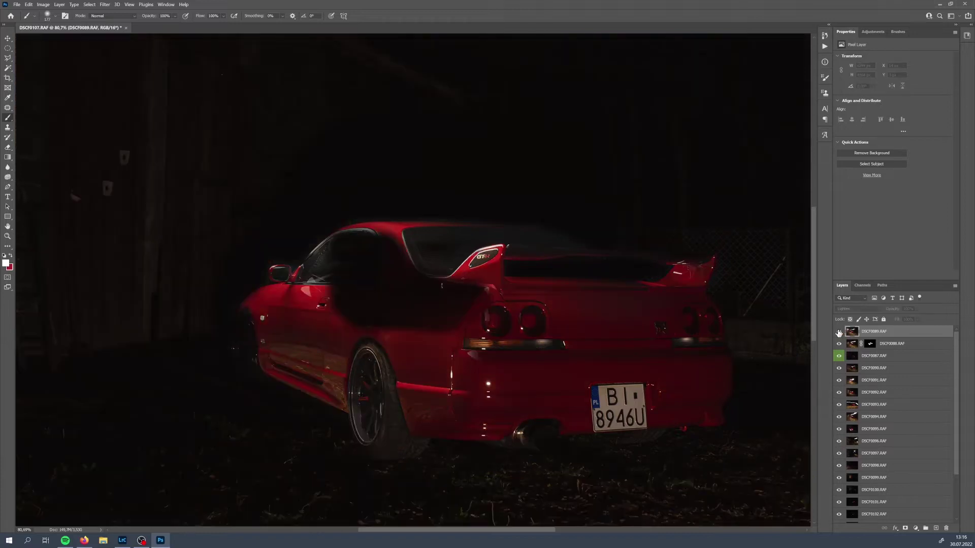
pyautogui.click(839, 331)
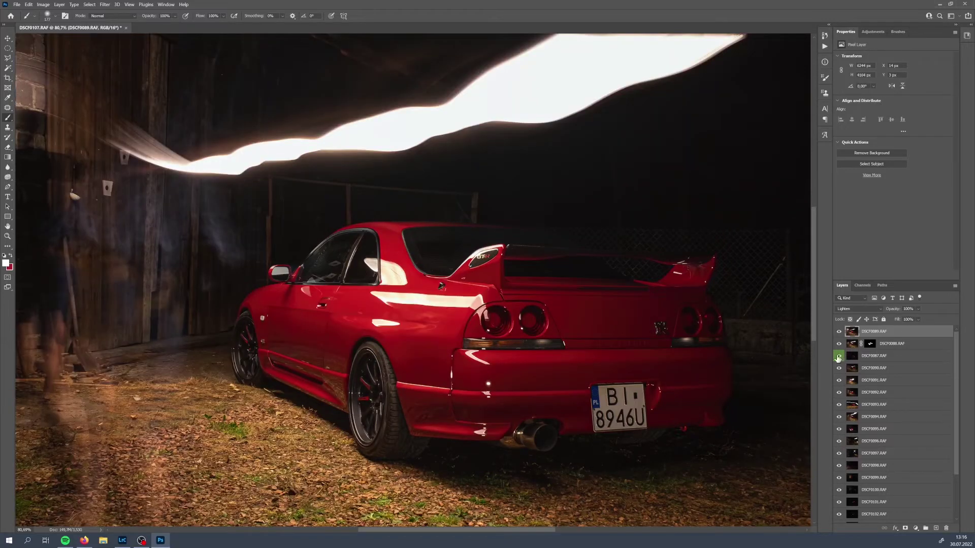
pyautogui.click(839, 331)
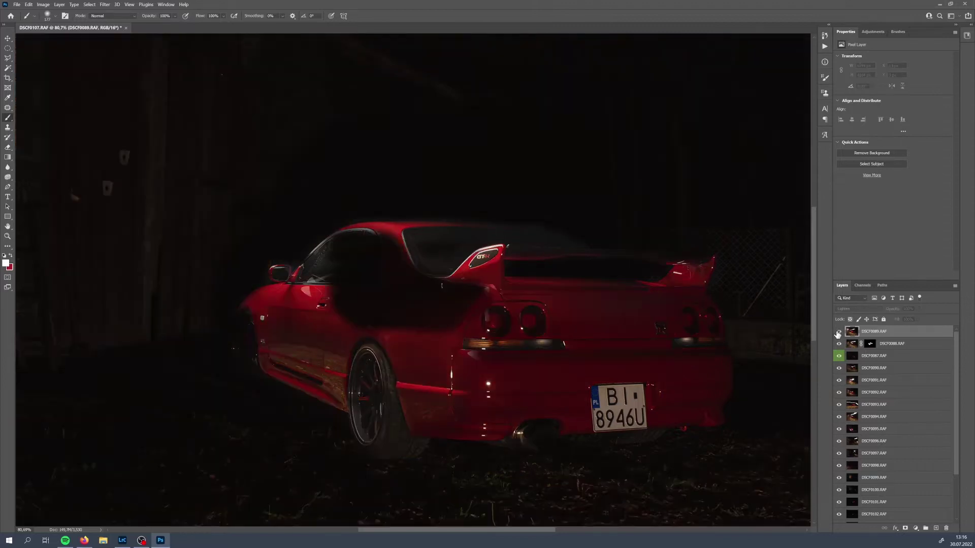
pyautogui.hotkey('ctrl', ',')
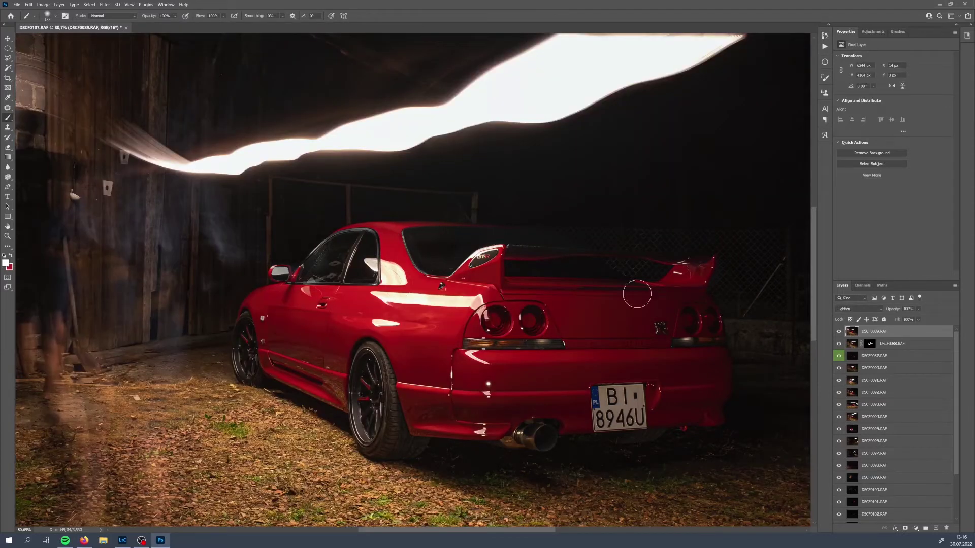
# Step: Add a layer mask to DSCF0089.RAF, switching the layer's blend mode to Normal and back to Lighten
pyautogui.click(857, 309)
pyautogui.click(853, 311)
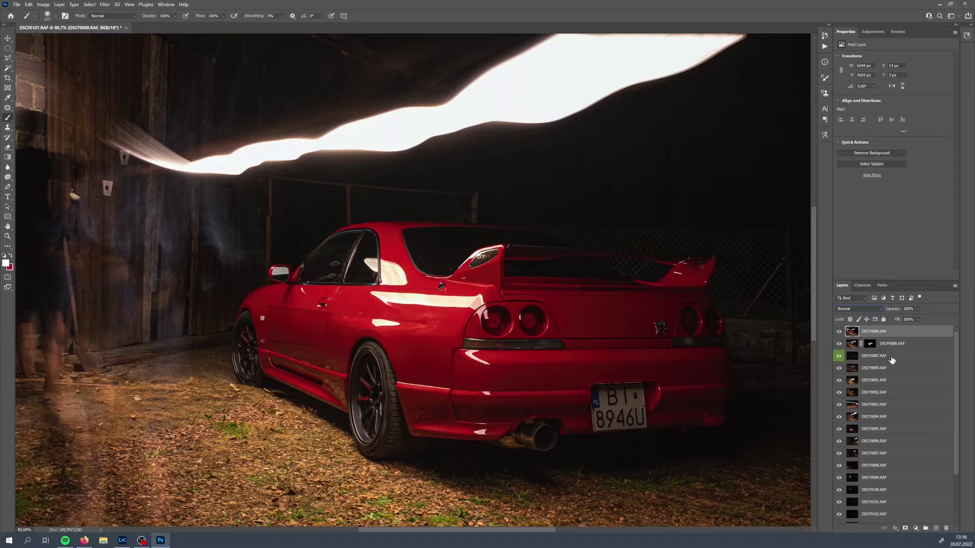
pyautogui.click(906, 529)
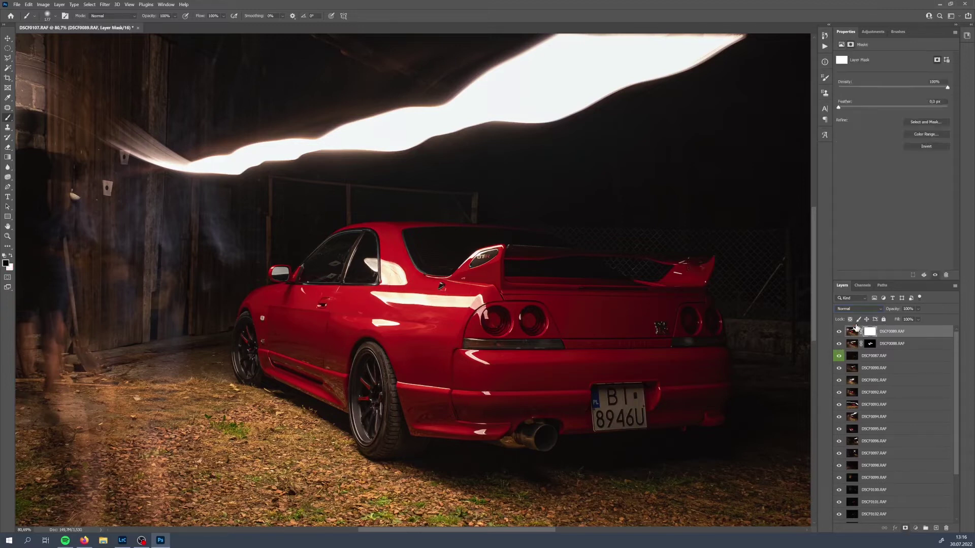
pyautogui.click(857, 308)
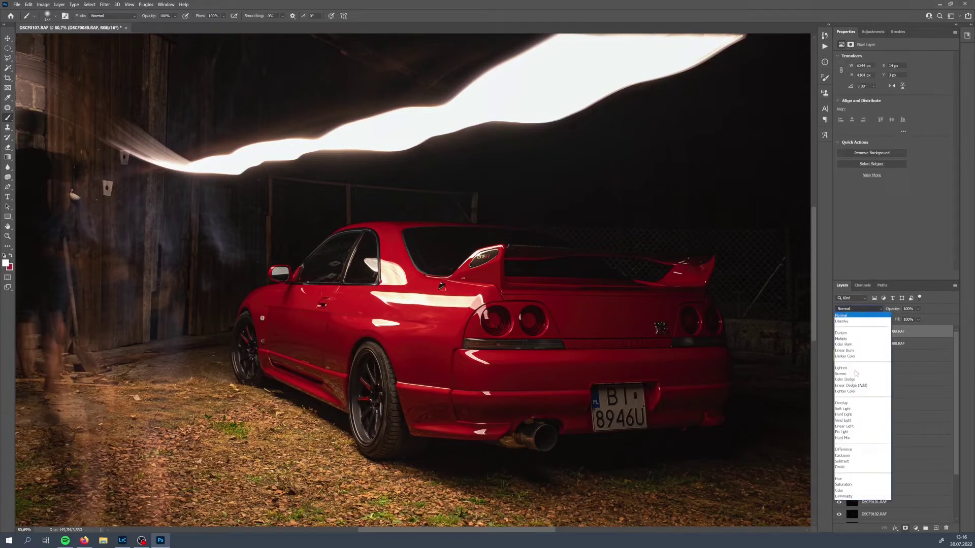
pyautogui.press('Return')
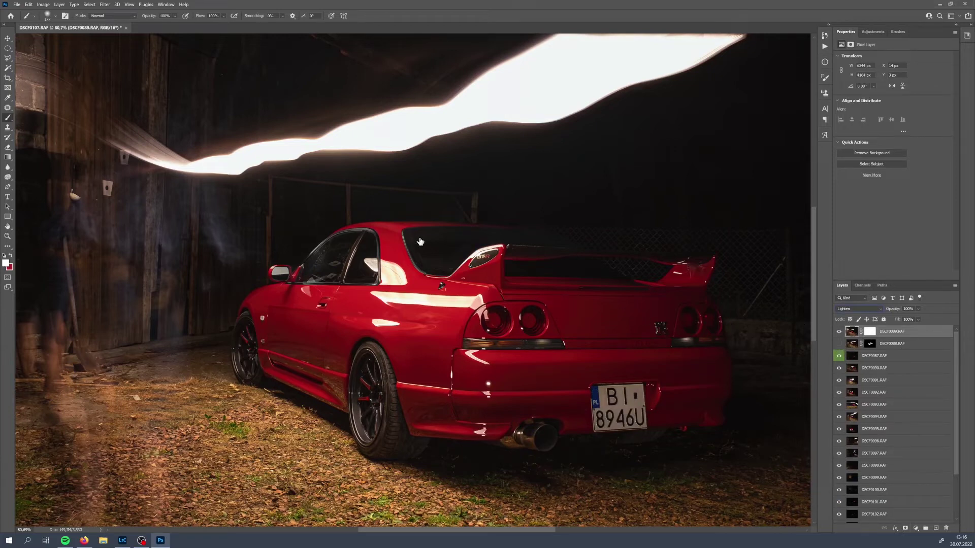
pyautogui.click(870, 331)
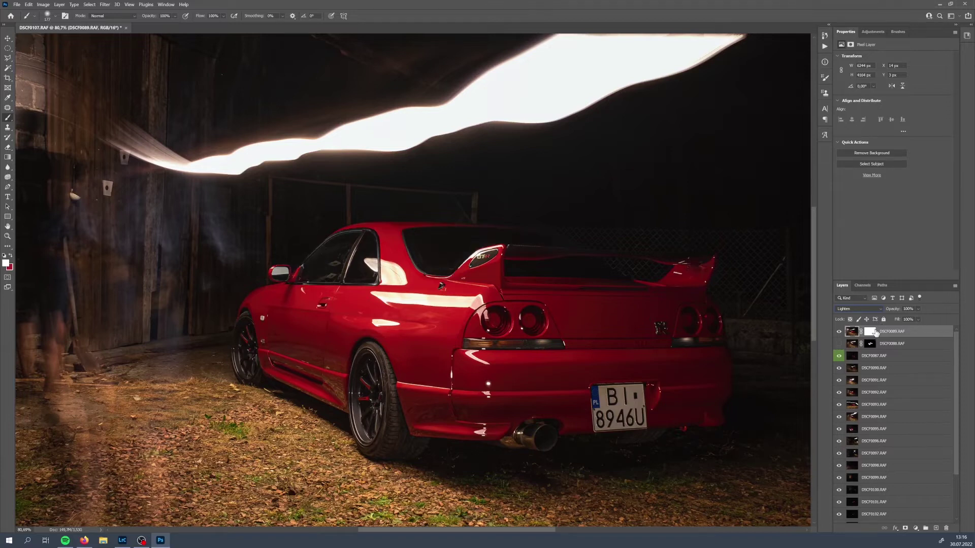
# Step: Show DSCF0088.RAF again for comparison and remove it from the layer stack
pyautogui.click(917, 345)
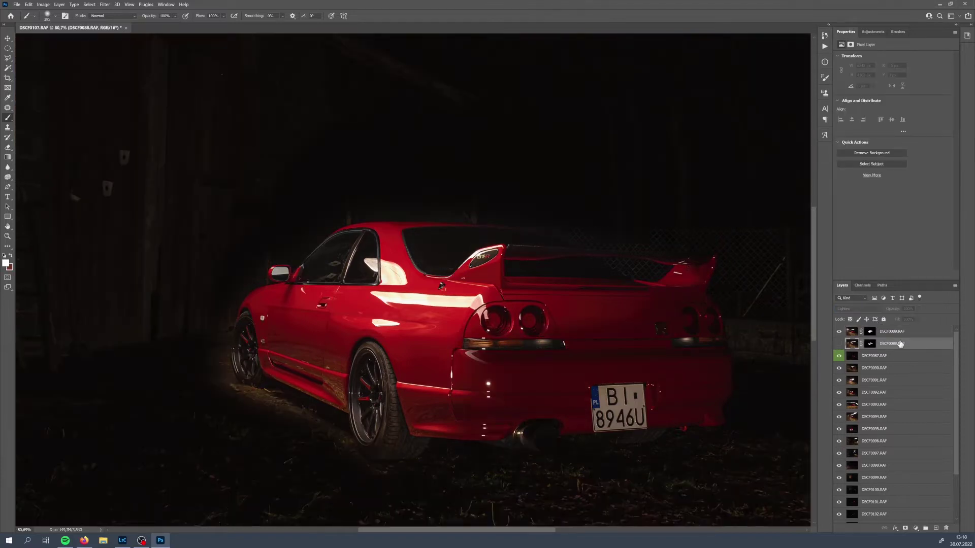
pyautogui.click(839, 344)
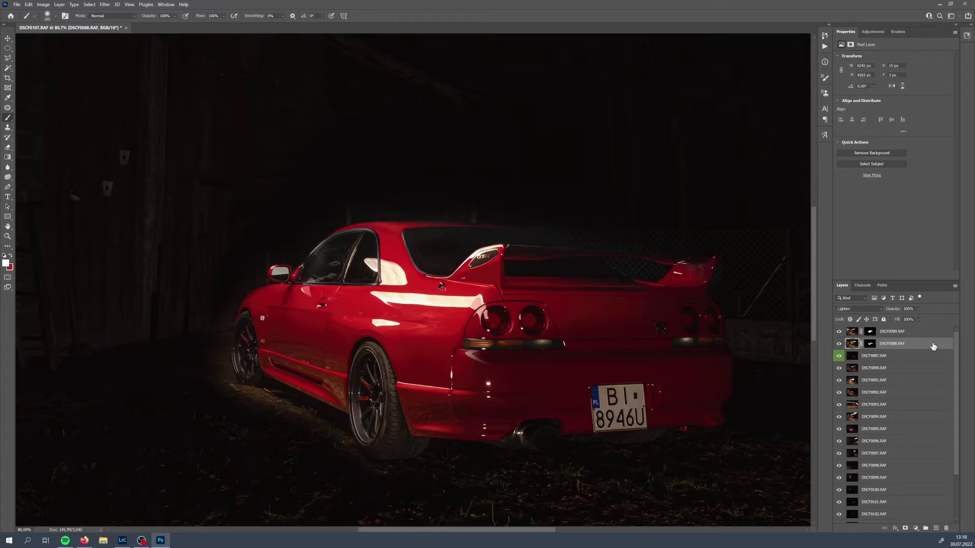
pyautogui.hotkey('ctrl', 'e')
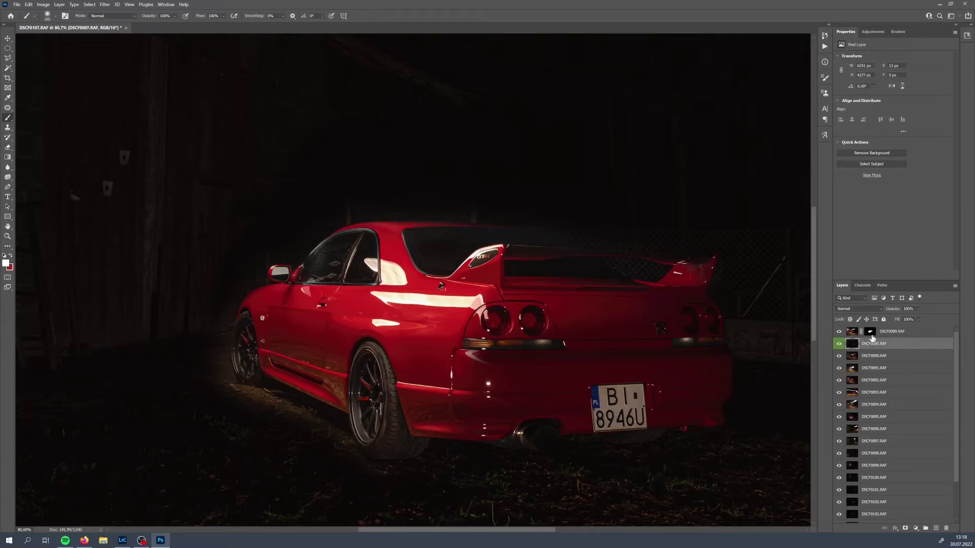
# Step: Paint black on the DSCF0089.RAF mask over the lit ground beside the car and the haze around its front wheel and fender
pyautogui.click(871, 333)
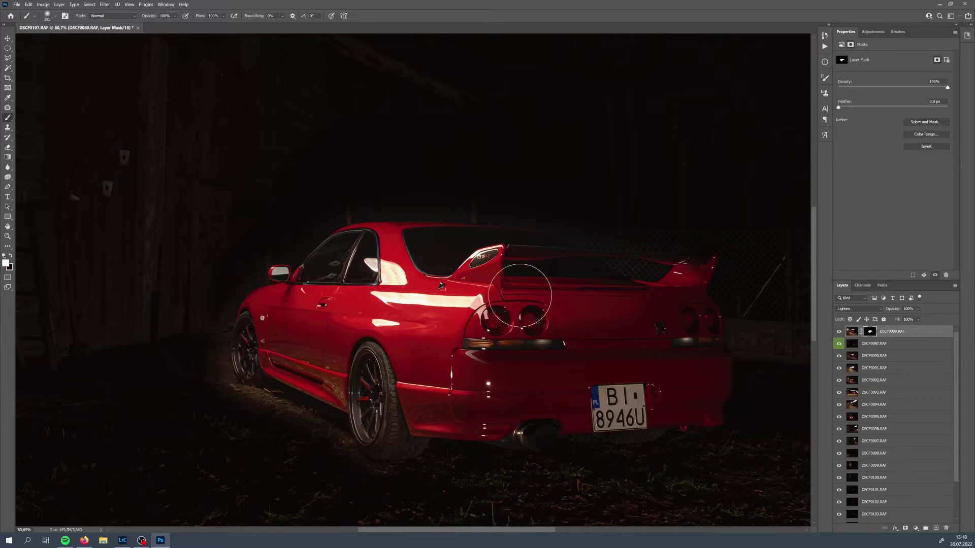
pyautogui.scroll(-3, 439, 350)
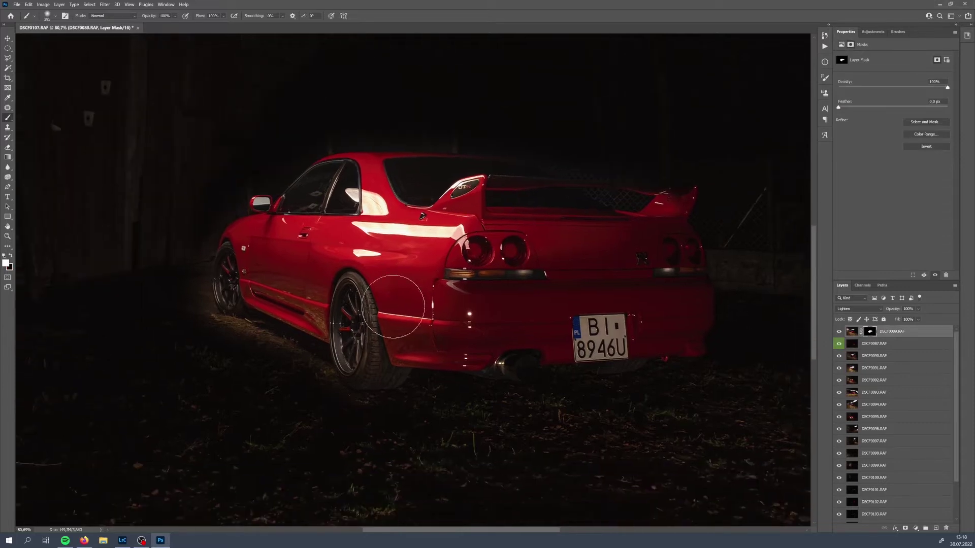
pyautogui.scroll(2, 561, 239)
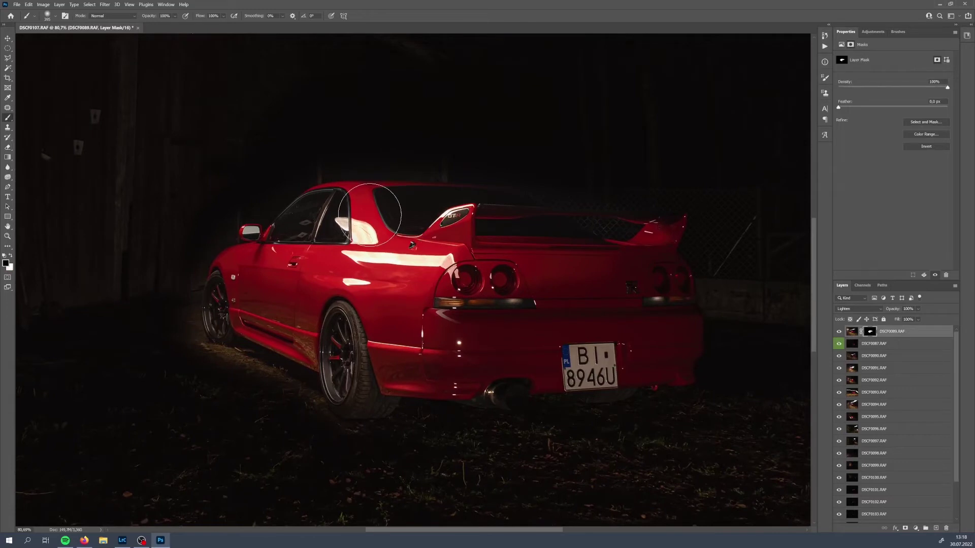
pyautogui.keyDown('alt'); pyautogui.rightClick(192, 369); pyautogui.keyUp('alt')
pyautogui.moveTo(194, 359)
pyautogui.mouseDown()
pyautogui.moveTo(262, 380)
pyautogui.moveTo(217, 355)
pyautogui.mouseUp()
pyautogui.press('x')
pyautogui.keyDown('alt'); pyautogui.rightClick(217, 355); pyautogui.keyUp('alt')
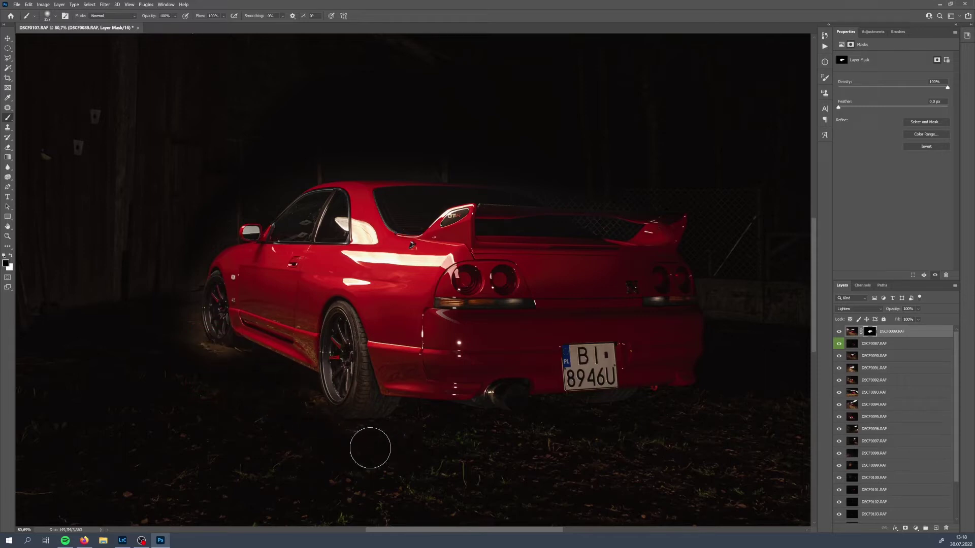
pyautogui.keyDown('alt'); pyautogui.rightClick(310, 413); pyautogui.keyUp('alt')
pyautogui.moveTo(261, 372)
pyautogui.mouseDown()
pyautogui.moveTo(180, 344)
pyautogui.moveTo(184, 358)
pyautogui.moveTo(237, 364)
pyautogui.moveTo(211, 362)
pyautogui.moveTo(187, 342)
pyautogui.moveTo(185, 276)
pyautogui.moveTo(208, 231)
pyautogui.mouseUp()
pyautogui.keyDown('alt'); pyautogui.rightClick(206, 233); pyautogui.keyUp('alt')
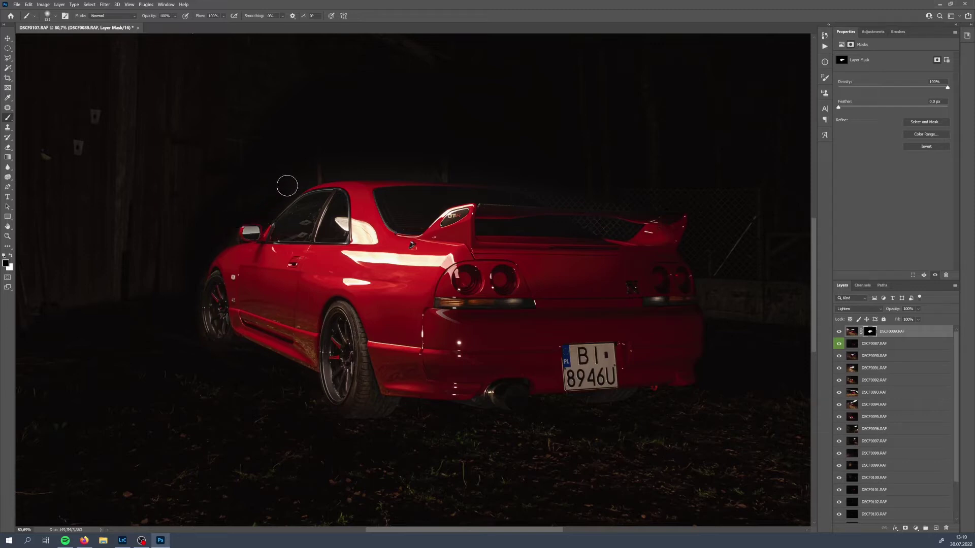
# Step: Refine the DSCF0089.RAF mask at the side mirror by painting white with a smaller brush
pyautogui.press(']')
pyautogui.press(']')
pyautogui.press(']')
pyautogui.press('[')
pyautogui.press('[')
pyautogui.press('x')
pyautogui.press('[')
pyautogui.press('[')
pyautogui.scroll(3, 228, 241)
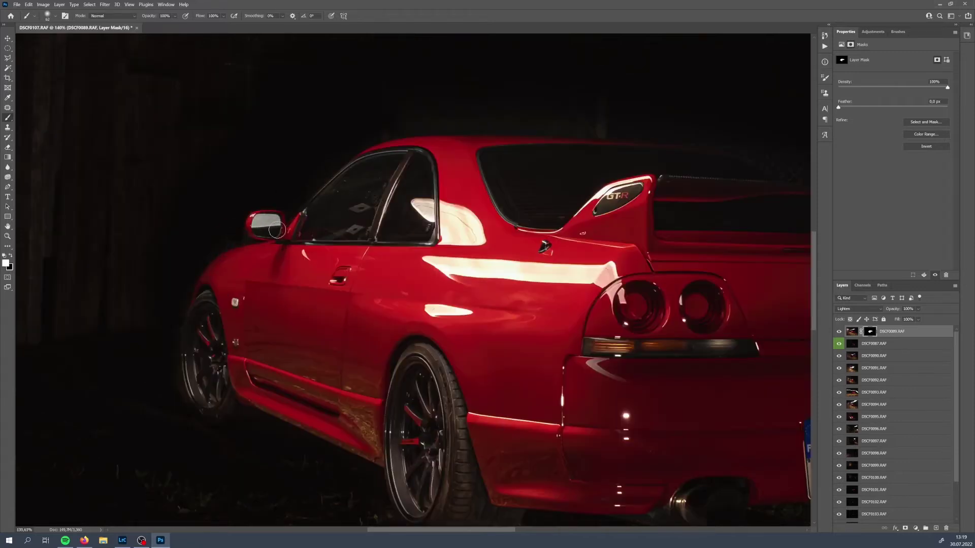
pyautogui.moveTo(409, 106); pyautogui.dragTo(312, 229)
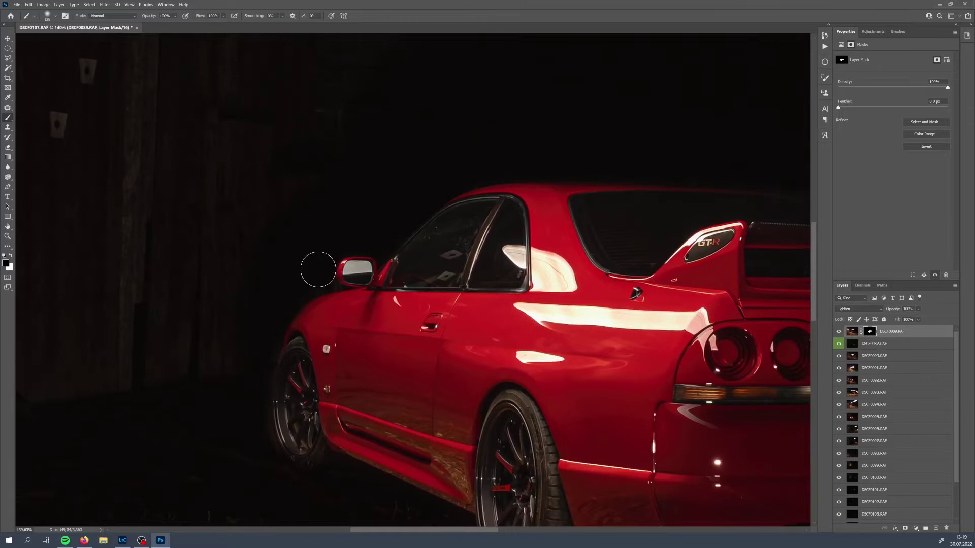
# Step: Paint black on the mask along the outer edges of the side mirror, front fender, roof and rear spoiler
pyautogui.moveTo(240, 337)
pyautogui.mouseDown()
pyautogui.moveTo(185, 439)
pyautogui.moveTo(228, 343)
pyautogui.mouseUp()
pyautogui.moveTo(279, 242); pyautogui.dragTo(198, 405)
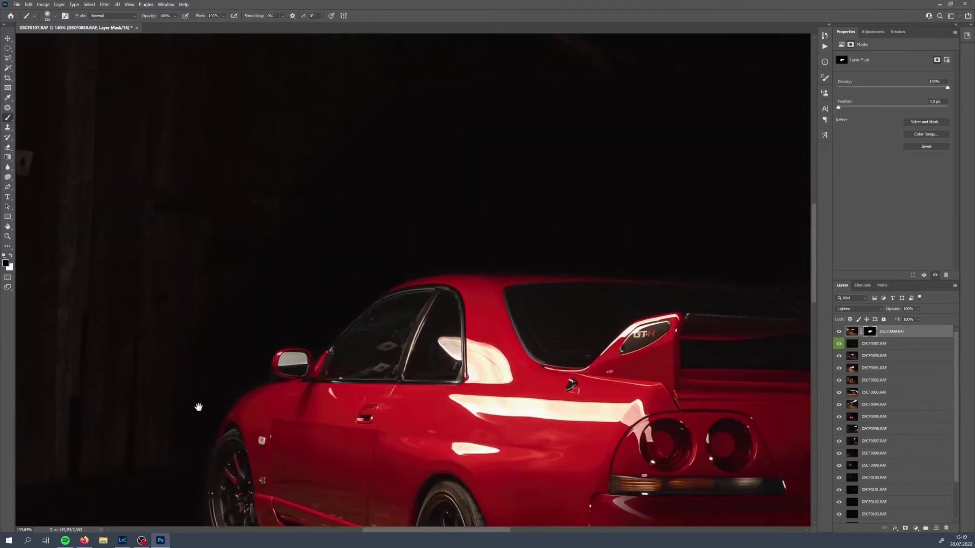
pyautogui.moveTo(630, 261); pyautogui.dragTo(370, 261)
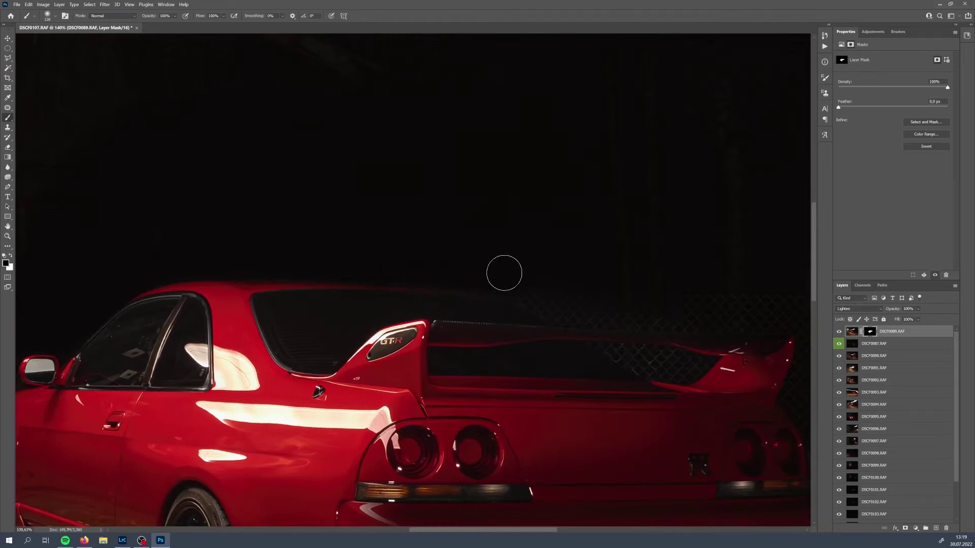
pyautogui.moveTo(603, 276); pyautogui.dragTo(281, 274)
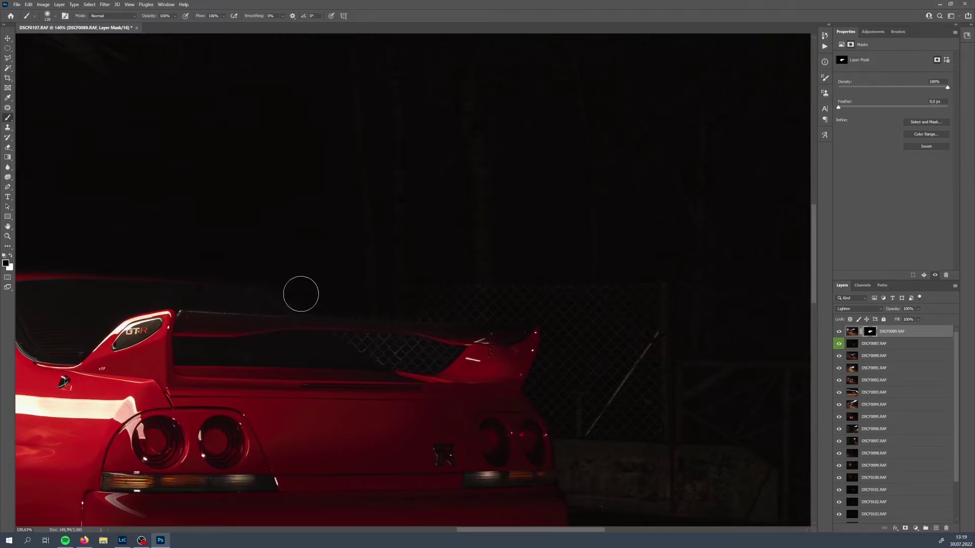
# Step: Paint white with a larger brush on the DSCF0089.RAF mask across the taillights and trunk lid
pyautogui.scroll(-4, 300, 291)
pyautogui.press('x')
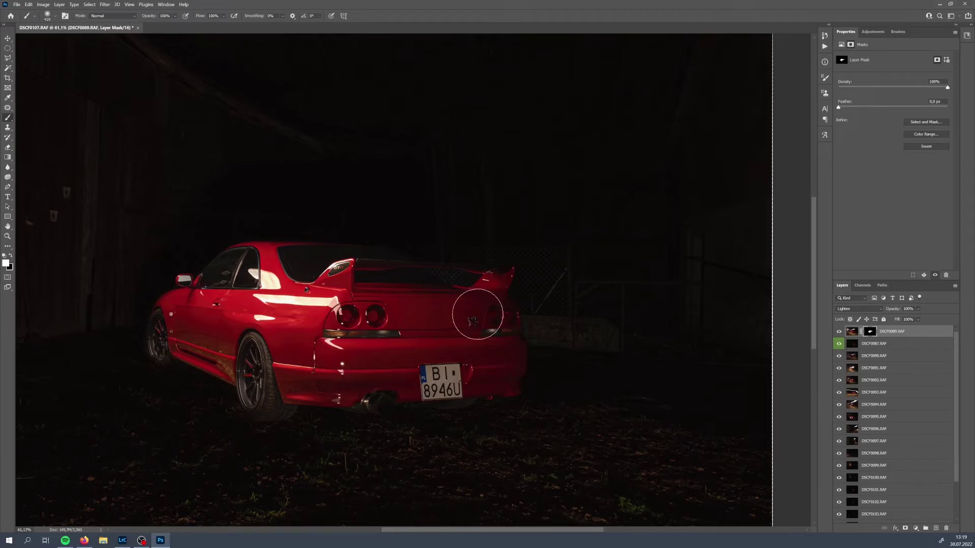
pyautogui.moveTo(355, 315); pyautogui.dragTo(487, 316)
pyautogui.scroll(-2, 518, 316)
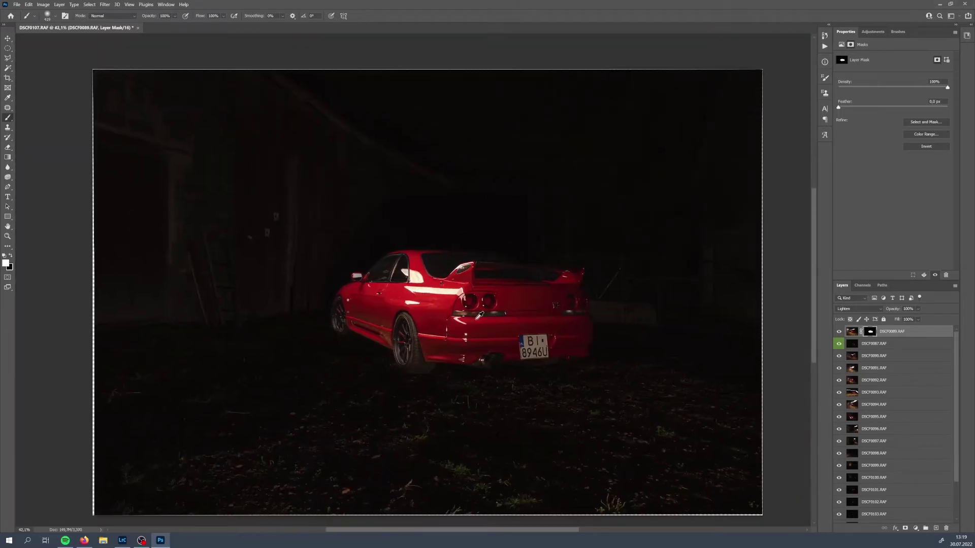
pyautogui.scroll(2, 488, 316)
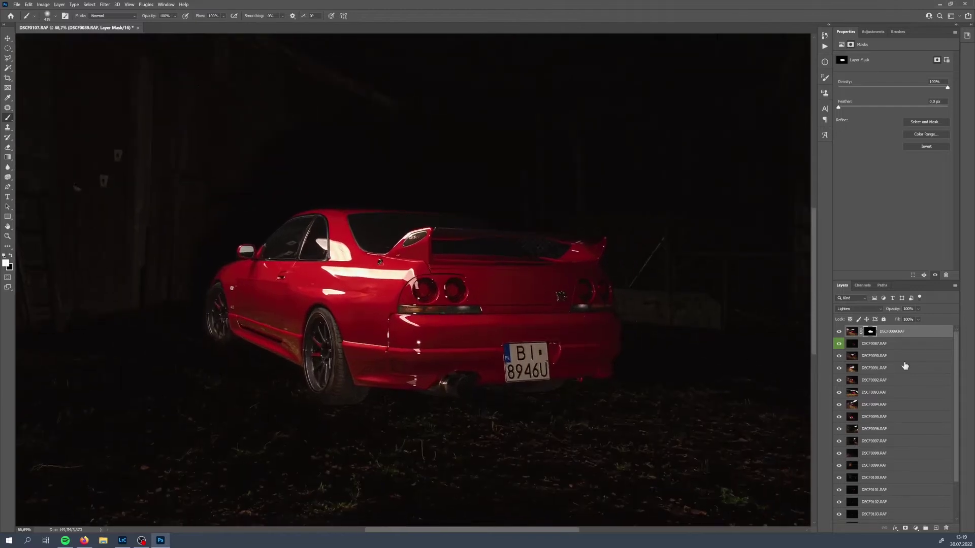
pyautogui.moveTo(366, 300); pyautogui.dragTo(379, 355)
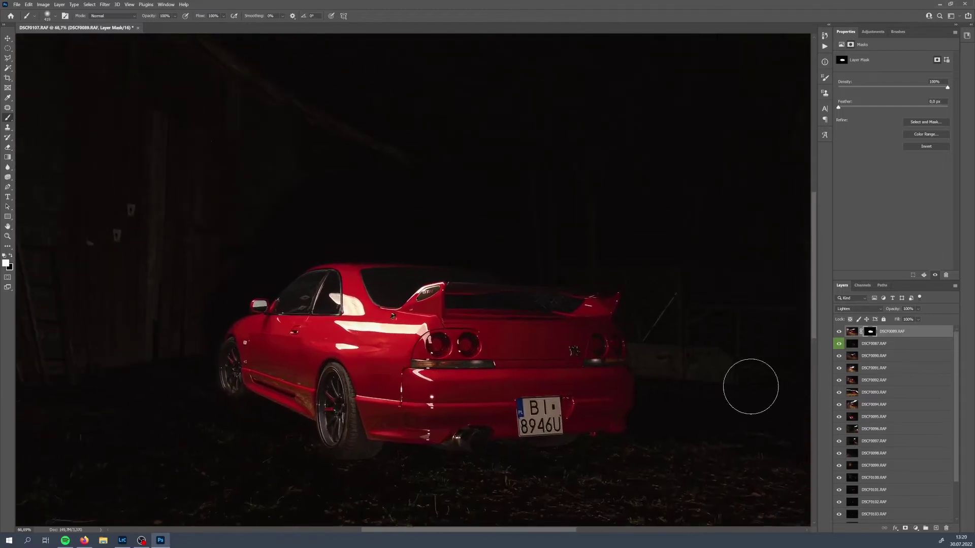
# Step: Move the DSCF0090.RAF layer to the top of the layer stack and inspect which areas of the car and barn it lights
pyautogui.moveTo(880, 333); pyautogui.dragTo(884, 328)
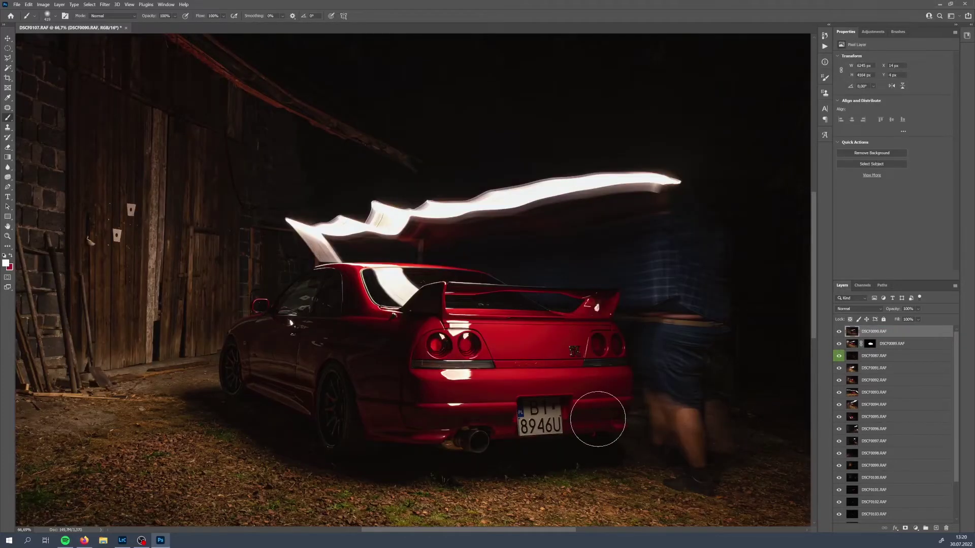
pyautogui.moveTo(467, 402); pyautogui.dragTo(468, 363)
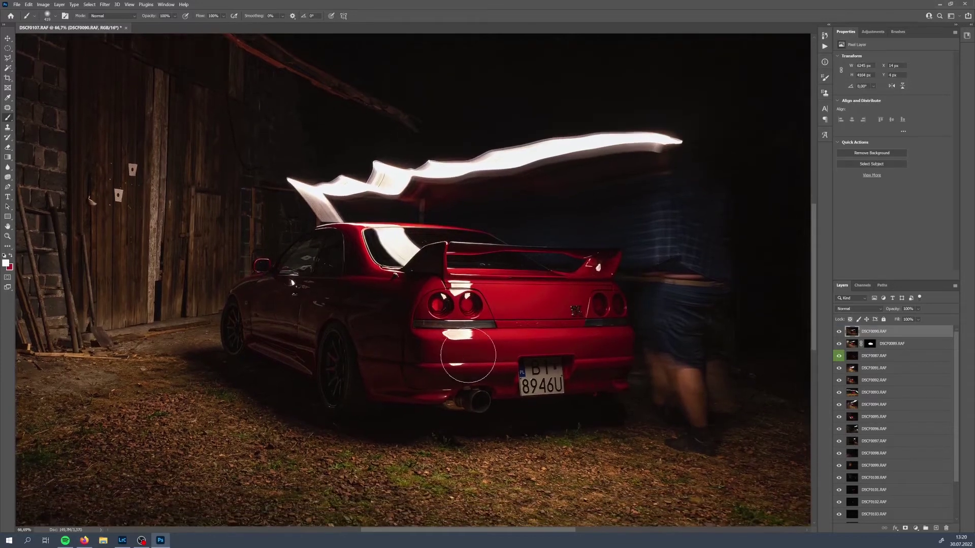
pyautogui.moveTo(383, 405); pyautogui.dragTo(417, 381)
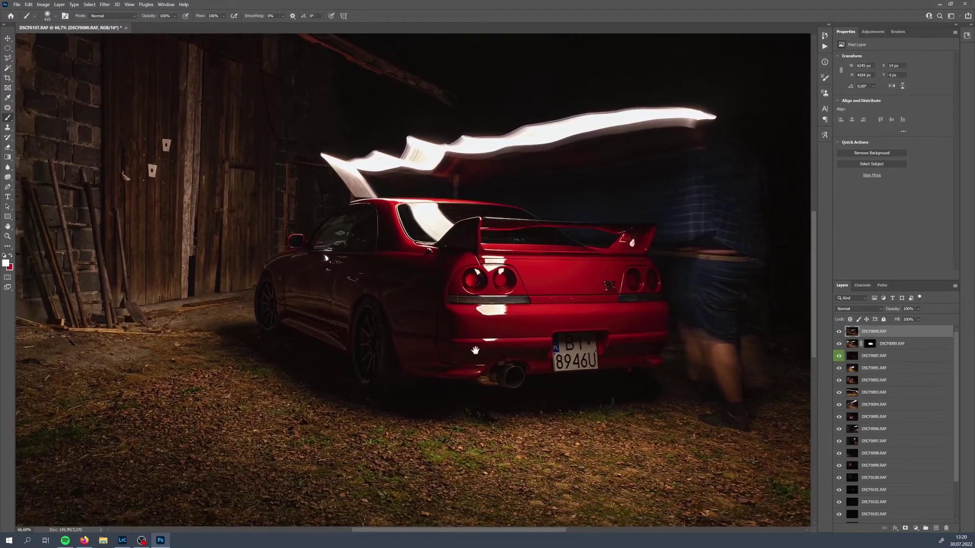
pyautogui.moveTo(486, 337); pyautogui.dragTo(452, 371)
pyautogui.scroll(-3, 304, 381)
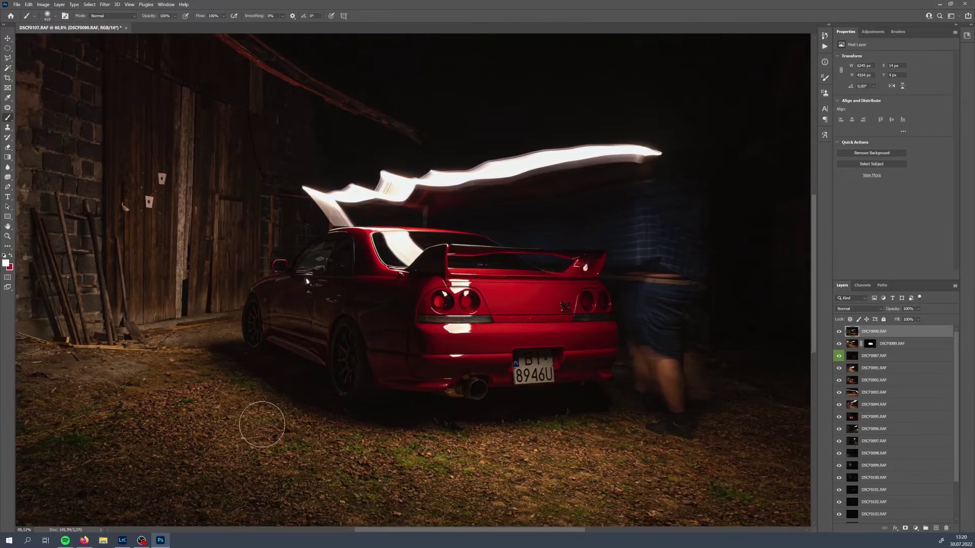
pyautogui.moveTo(188, 373)
pyautogui.mouseDown()
pyautogui.moveTo(370, 311)
pyautogui.moveTo(241, 320)
pyautogui.mouseUp()
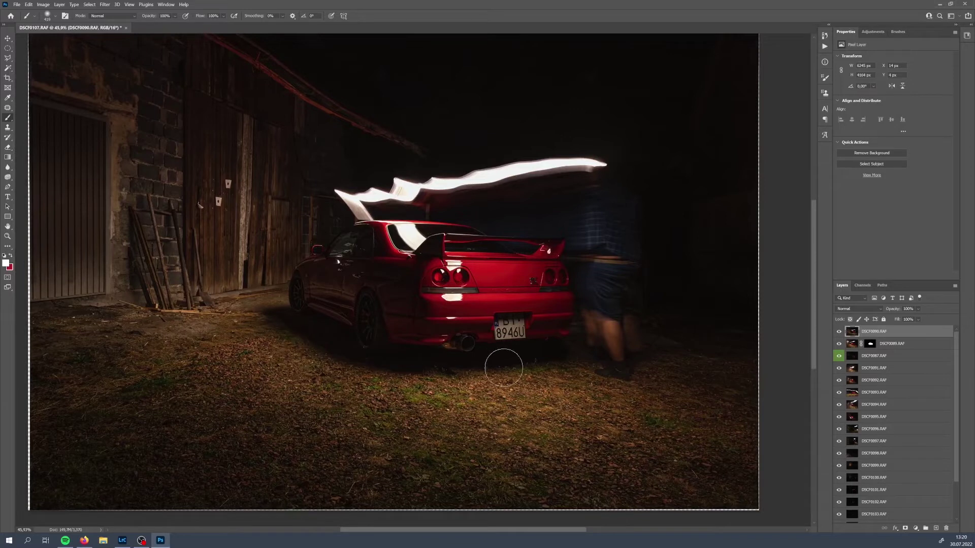
pyautogui.scroll(3, 243, 350)
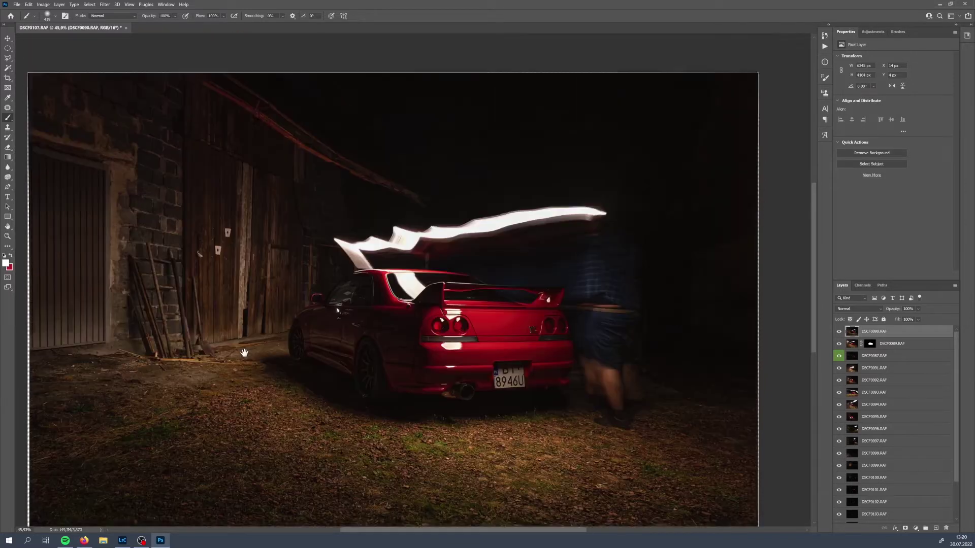
# Step: Add a layer mask to DSCF0090.RAF and invert it to black
pyautogui.scroll(-1, 286, 358)
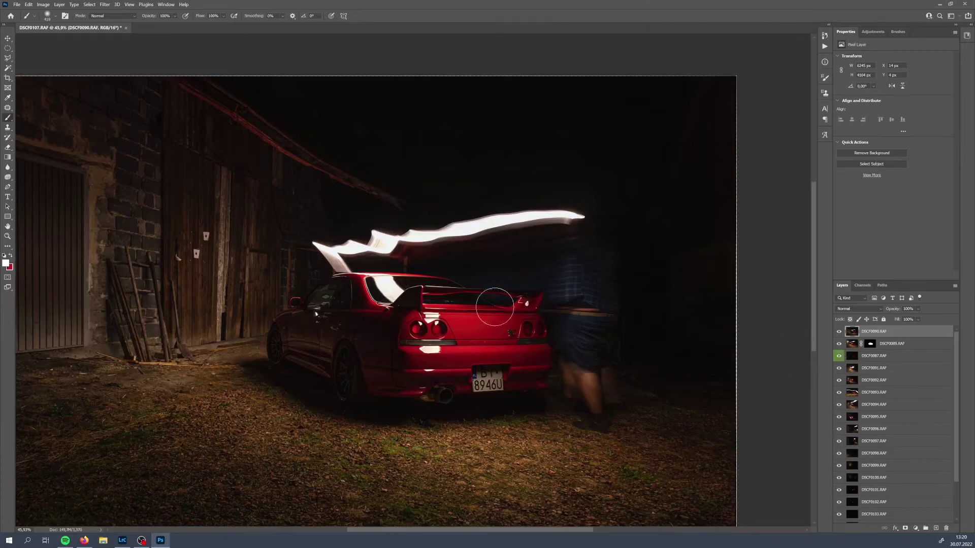
pyautogui.moveTo(478, 310); pyautogui.dragTo(424, 288)
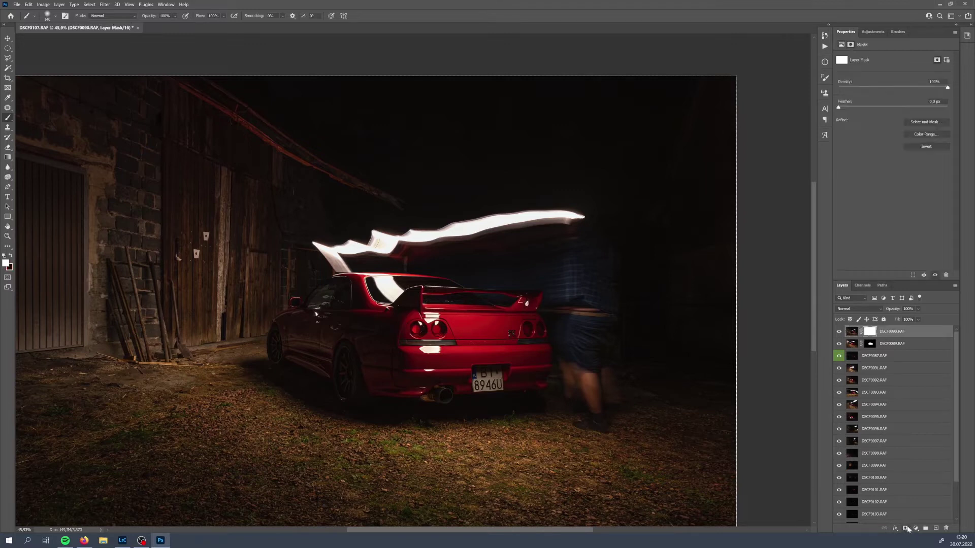
pyautogui.hotkey('ctrl', 'i')
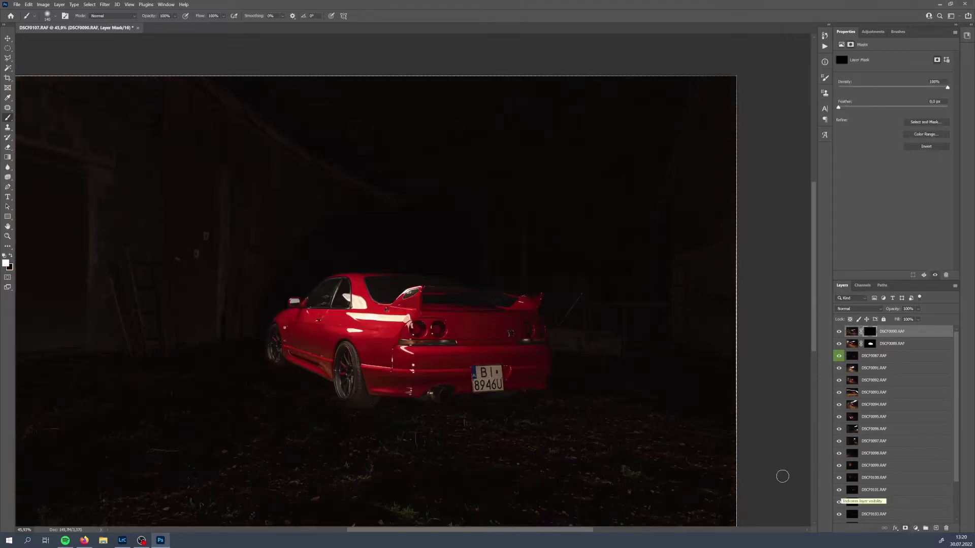
# Step: Paint white on the DSCF0090.RAF mask over the barn wall, the ground and the grass in front of the car
pyautogui.moveTo(423, 410)
pyautogui.mouseDown()
pyautogui.moveTo(399, 408)
pyautogui.moveTo(427, 408)
pyautogui.moveTo(333, 387)
pyautogui.moveTo(378, 403)
pyautogui.moveTo(333, 378)
pyautogui.moveTo(329, 364)
pyautogui.moveTo(342, 381)
pyautogui.moveTo(284, 363)
pyautogui.moveTo(359, 233)
pyautogui.mouseUp()
pyautogui.scroll(-2, 420, 394)
pyautogui.press('[')
pyautogui.press('[')
pyautogui.press('[')
pyautogui.press('[')
pyautogui.press('x')
pyautogui.moveTo(534, 394); pyautogui.dragTo(443, 392)
pyautogui.scroll(2, 231, 305)
pyautogui.moveTo(218, 398); pyautogui.dragTo(223, 401)
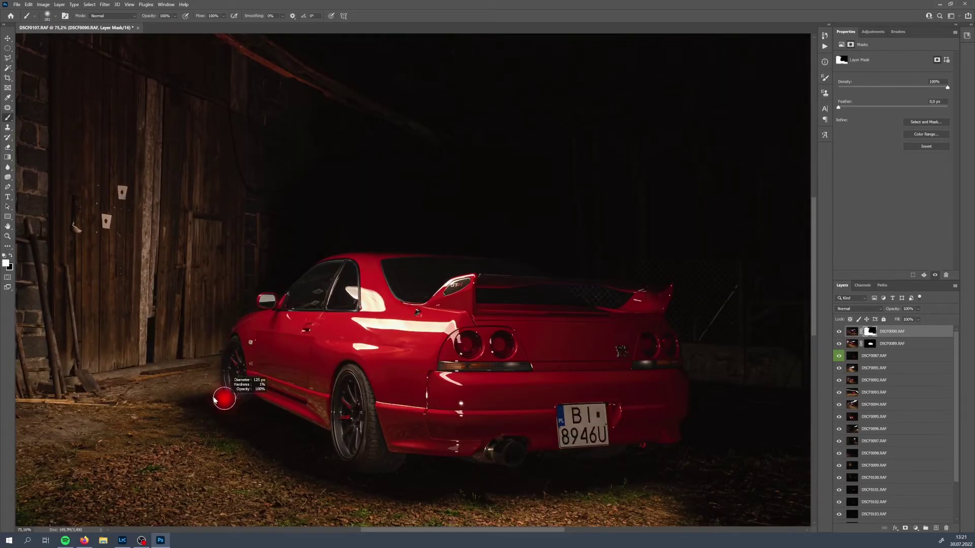
# Step: Touch up the DSCF0090.RAF mask along the upper edge of the rear spoiler with a smaller brush
pyautogui.scroll(-1, 255, 416)
pyautogui.scroll(3, 415, 318)
pyautogui.moveTo(403, 312); pyautogui.dragTo(351, 299)
pyautogui.press('x')
pyautogui.keyDown('shift'); pyautogui.click(608, 305); pyautogui.keyUp('shift')
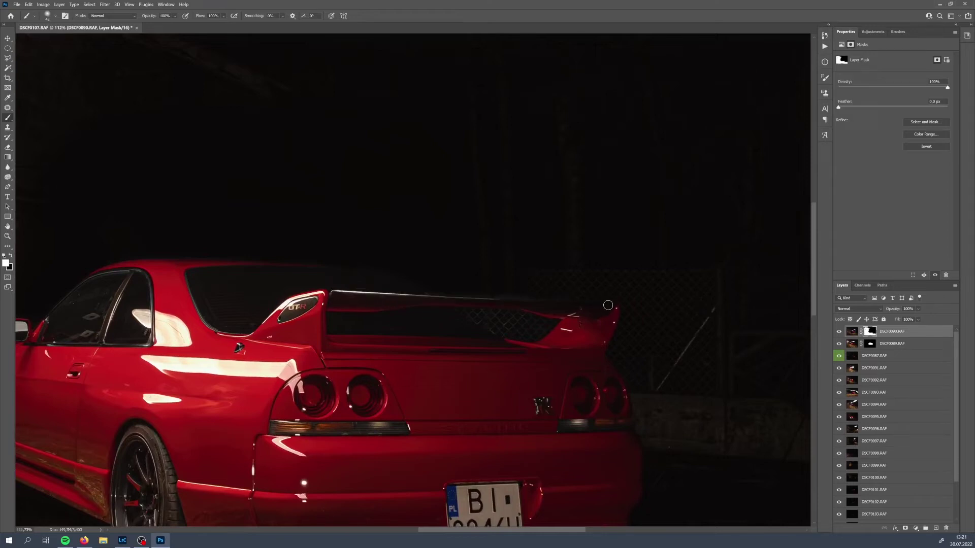
pyautogui.press('x')
pyautogui.press(']')
pyautogui.press(']')
pyautogui.press(']')
pyautogui.press(']')
pyautogui.moveTo(248, 351); pyautogui.dragTo(253, 358)
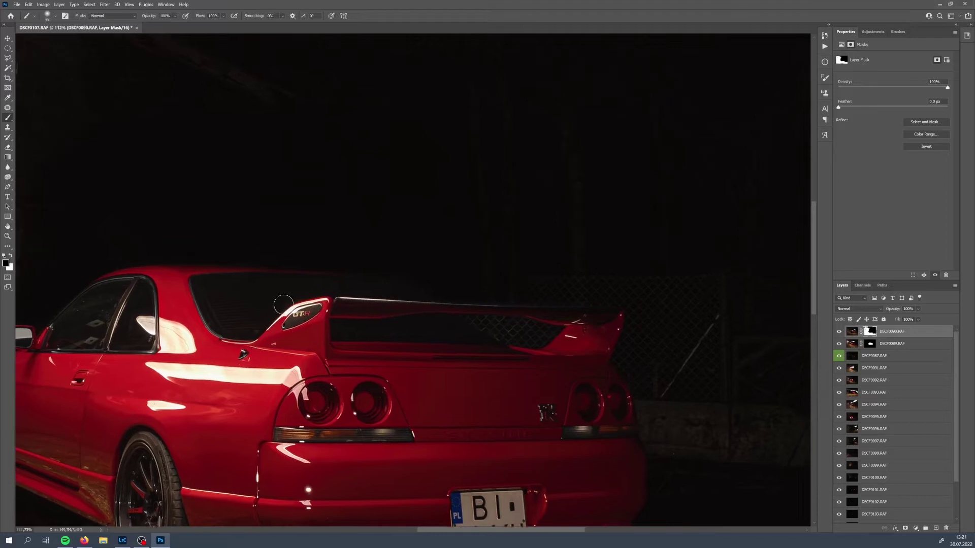
# Step: Try painting white over the roof edge and rear window on the DSCF0090.RAF mask, and undo the strokes
pyautogui.press('x')
pyautogui.moveTo(170, 272); pyautogui.dragTo(349, 275)
pyautogui.hotkey('ctrl', 'z')
pyautogui.moveTo(174, 268)
pyautogui.mouseDown()
pyautogui.moveTo(340, 277)
pyautogui.moveTo(142, 265)
pyautogui.mouseUp()
pyautogui.moveTo(226, 292)
pyautogui.mouseDown()
pyautogui.moveTo(274, 292)
pyautogui.moveTo(263, 303)
pyautogui.moveTo(273, 313)
pyautogui.moveTo(252, 332)
pyautogui.mouseUp()
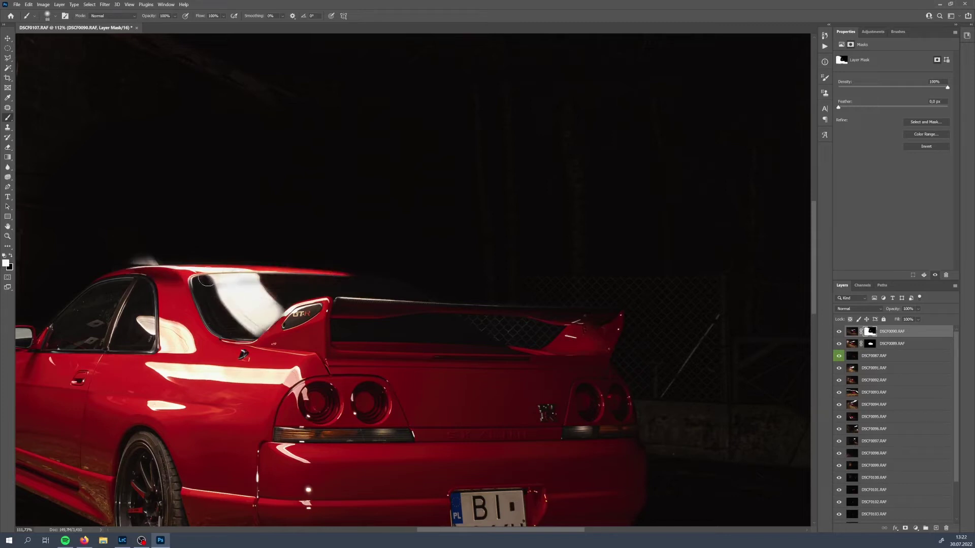
pyautogui.hotkey('ctrl', 'z')
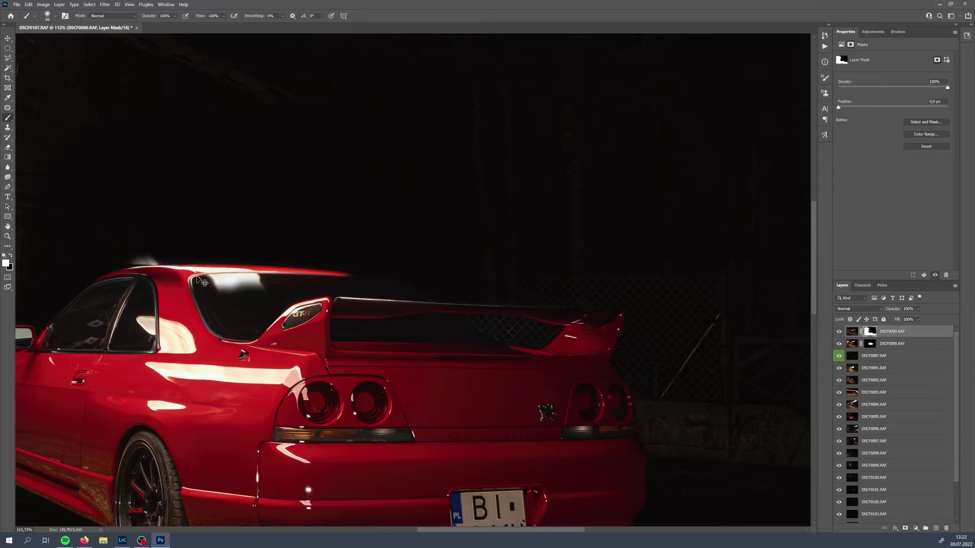
pyautogui.hotkey('ctrl', 'z')
pyautogui.hotkey('ctrl', 'z')
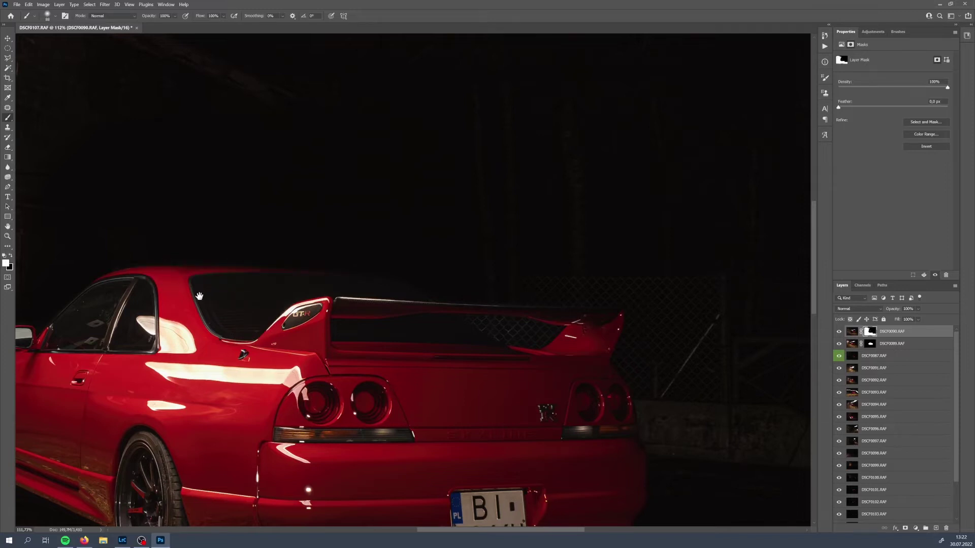
# Step: Try painting a white stroke on the DSCF0090.RAF mask along the rear edge of the roof above the spoiler
pyautogui.moveTo(199, 296); pyautogui.dragTo(282, 270)
pyautogui.moveTo(246, 331); pyautogui.dragTo(314, 204)
pyautogui.moveTo(384, 208); pyautogui.dragTo(348, 289)
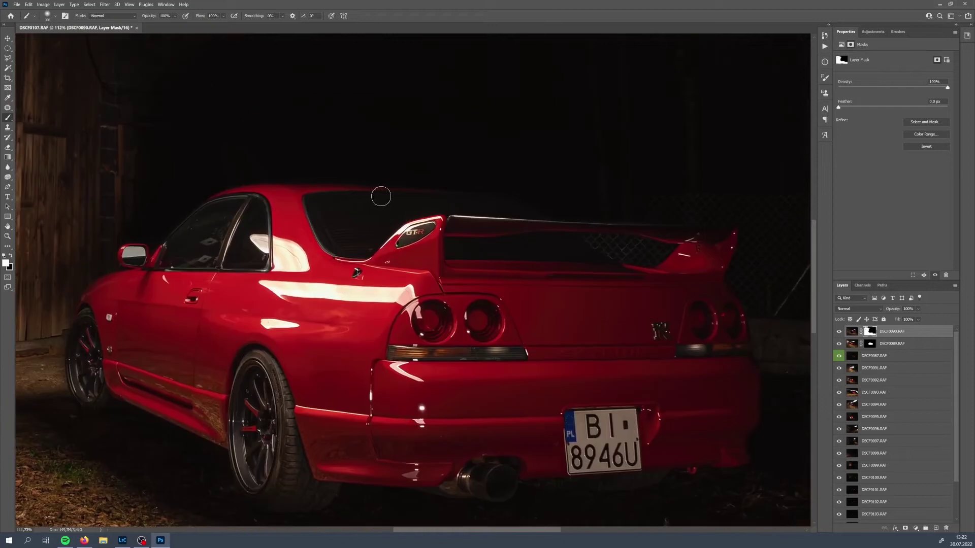
pyautogui.moveTo(494, 193)
pyautogui.mouseDown()
pyautogui.moveTo(412, 190)
pyautogui.moveTo(489, 190)
pyautogui.mouseUp()
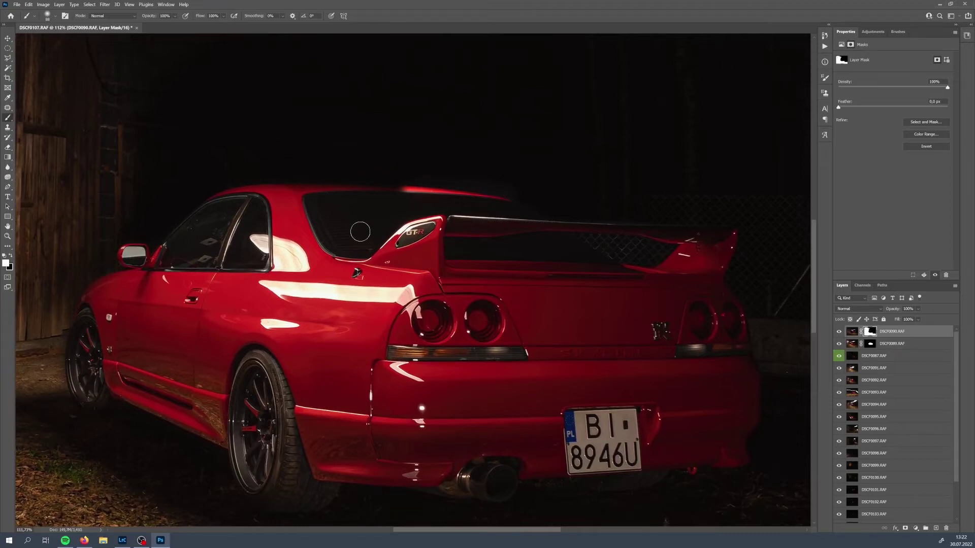
pyautogui.moveTo(483, 310); pyautogui.dragTo(436, 278)
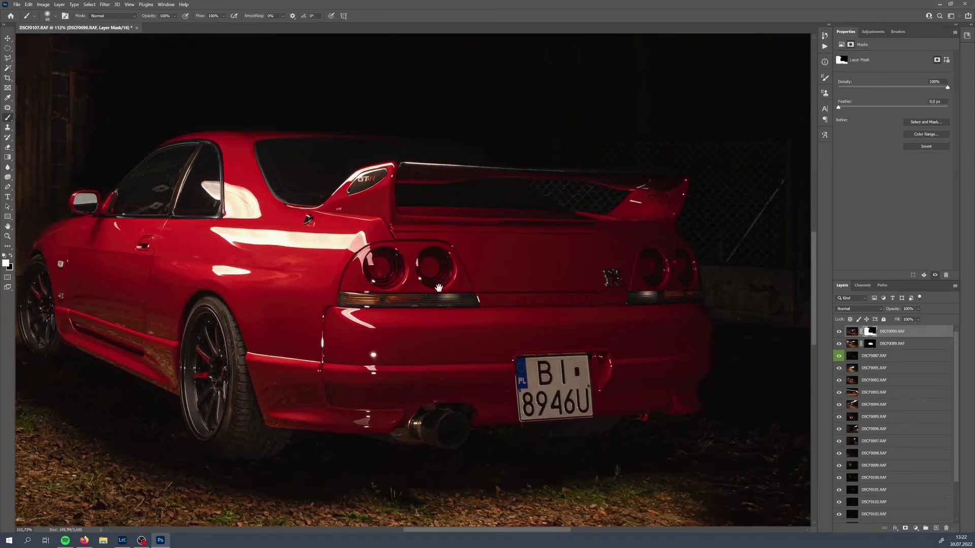
# Step: Move the DSCF0091.RAF layer to the top of the layer stack
pyautogui.moveTo(466, 242); pyautogui.dragTo(464, 273)
pyautogui.scroll(-3, 464, 273)
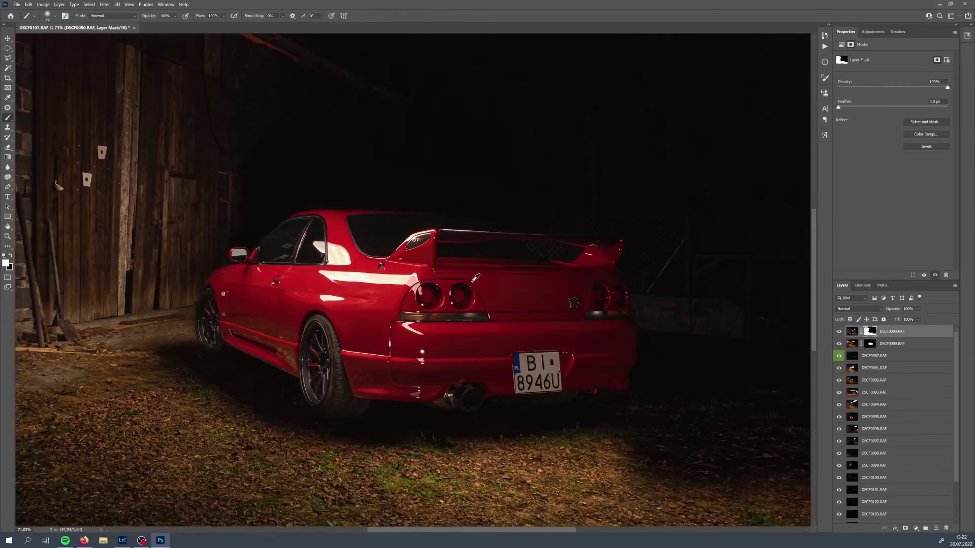
pyautogui.scroll(-1, 486, 288)
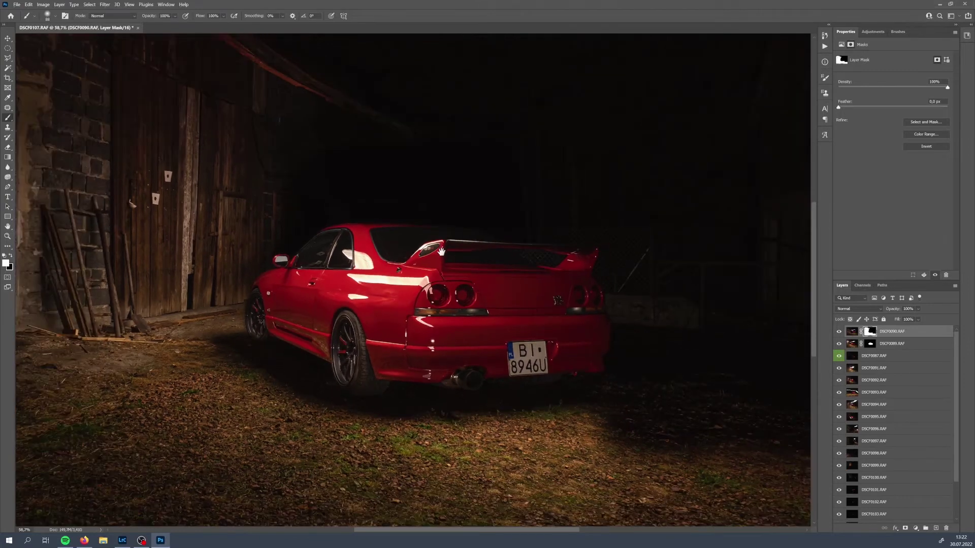
pyautogui.moveTo(441, 251); pyautogui.dragTo(444, 273)
pyautogui.moveTo(876, 372); pyautogui.dragTo(873, 328)
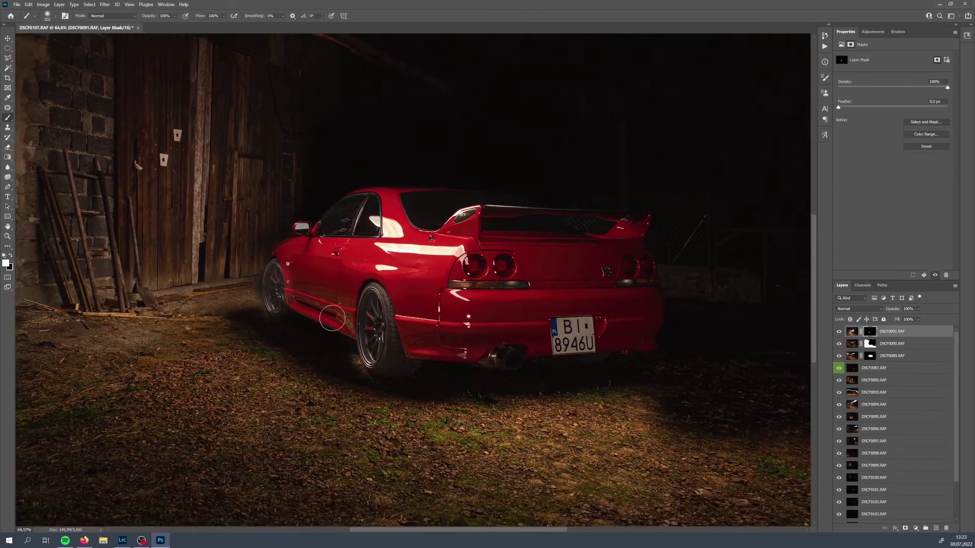
# Step: Undo the white strokes over the front and rear wheels on the DSCF0091.RAF mask
pyautogui.scroll(5, 335, 318)
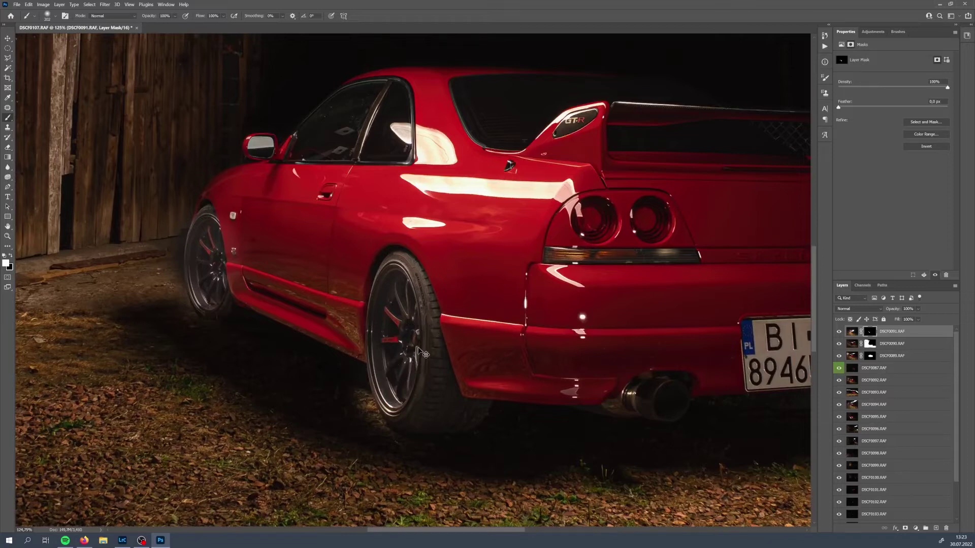
pyautogui.hotkey('ctrl', 'z')
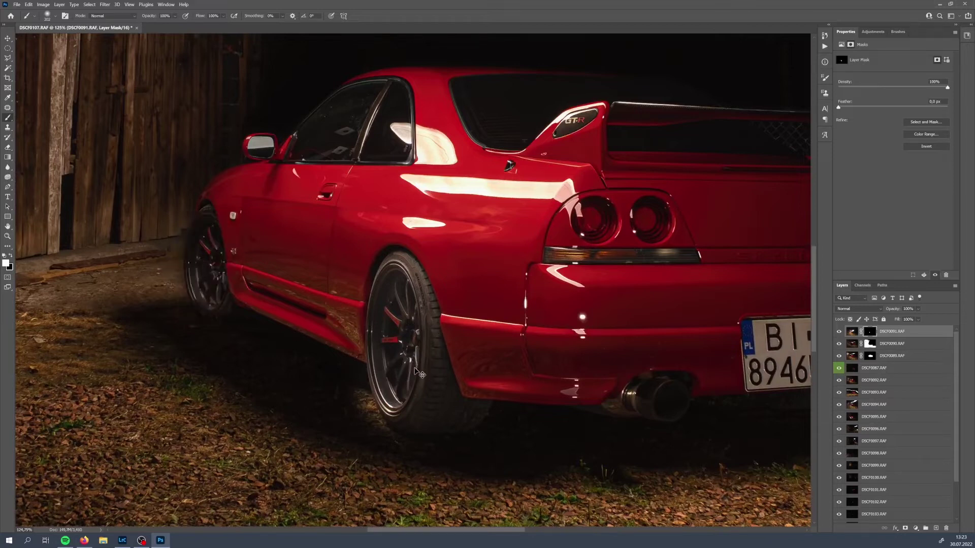
pyautogui.hotkey('ctrl', 'z')
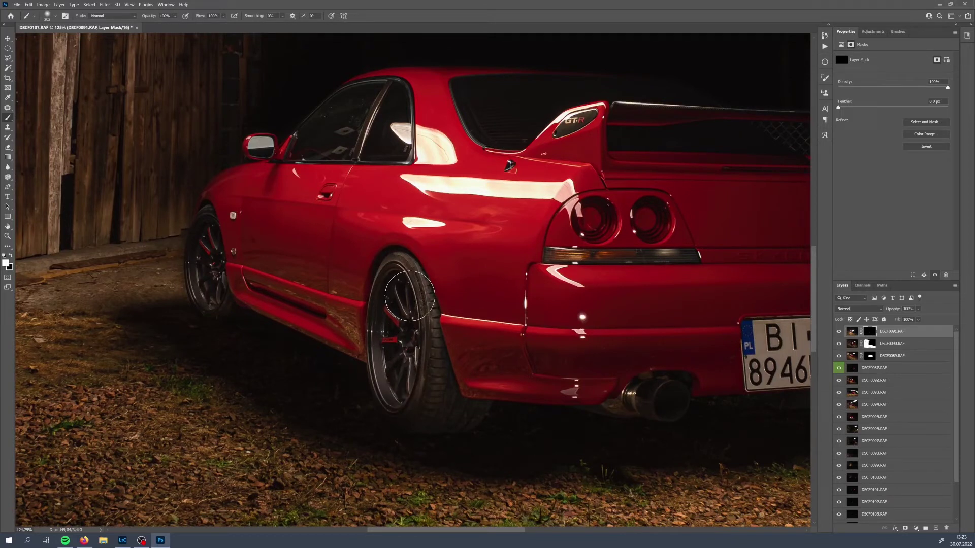
# Step: Repaint the wheels in white with a smaller brush on the DSCF0091.RAF mask and paint black around the front tire's outer edge
pyautogui.keyDown('alt'); pyautogui.rightClick(186, 275); pyautogui.keyUp('alt')
pyautogui.moveTo(186, 275)
pyautogui.mouseDown()
pyautogui.moveTo(174, 266)
pyautogui.moveTo(200, 292)
pyautogui.moveTo(209, 331)
pyautogui.moveTo(175, 316)
pyautogui.moveTo(177, 303)
pyautogui.mouseUp()
pyautogui.press('x')
pyautogui.moveTo(203, 223)
pyautogui.mouseDown()
pyautogui.moveTo(207, 307)
pyautogui.moveTo(216, 305)
pyautogui.mouseUp()
pyautogui.press('x')
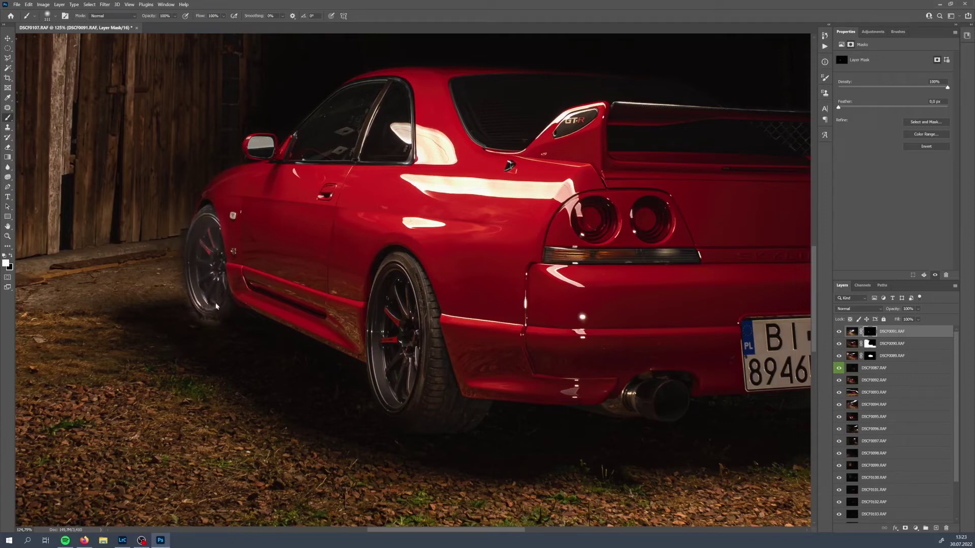
pyautogui.press('x')
pyautogui.moveTo(174, 310); pyautogui.dragTo(196, 249)
# Step: Add a Curves adjustment clipped to DSCF0091.RAF and lower its midtones to darken the wheels
pyautogui.click(916, 529)
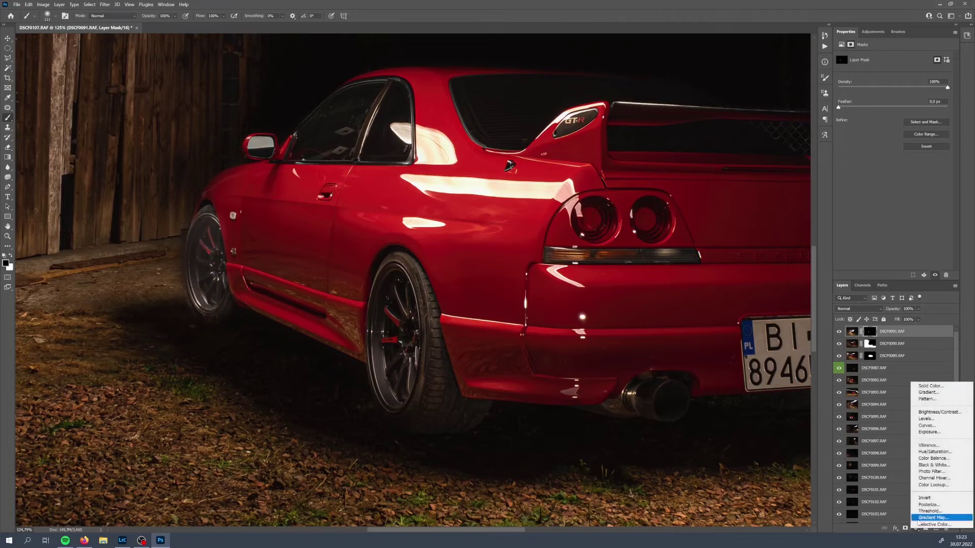
pyautogui.click(943, 427)
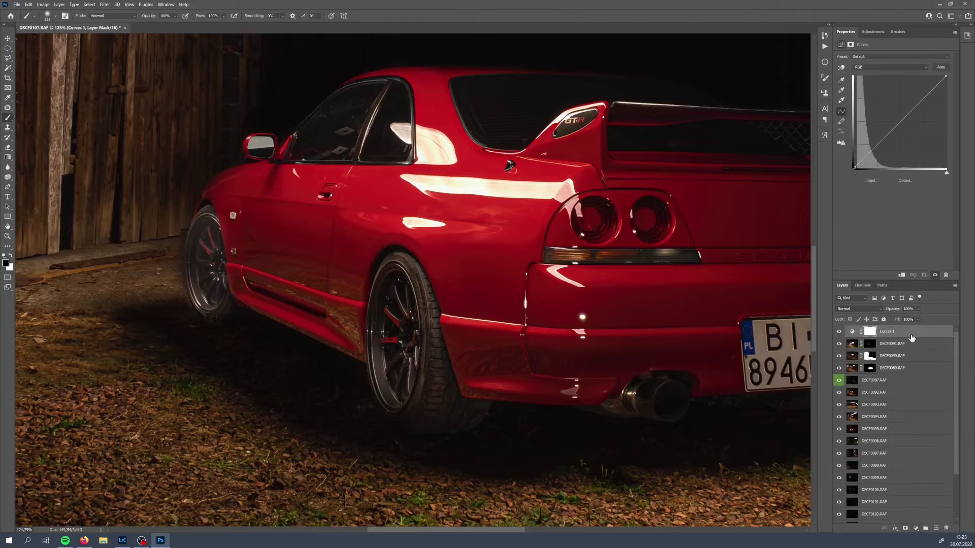
pyautogui.keyDown('alt'); pyautogui.click(892, 336); pyautogui.keyUp('alt')
pyautogui.moveTo(901, 120); pyautogui.dragTo(907, 125)
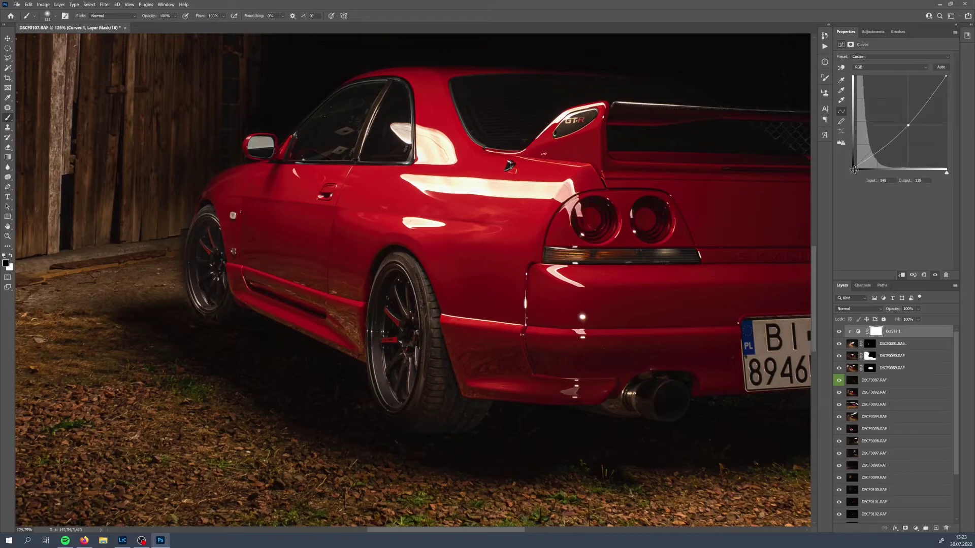
pyautogui.moveTo(855, 172); pyautogui.dragTo(857, 176)
# Step: Touch up the DSCF0091.RAF layer mask on the ground just below the front wheel
pyautogui.click(870, 348)
pyautogui.click(869, 344)
pyautogui.press('x')
pyautogui.moveTo(209, 340)
pyautogui.mouseDown()
pyautogui.moveTo(192, 328)
pyautogui.moveTo(218, 338)
pyautogui.mouseUp()
pyautogui.press('x')
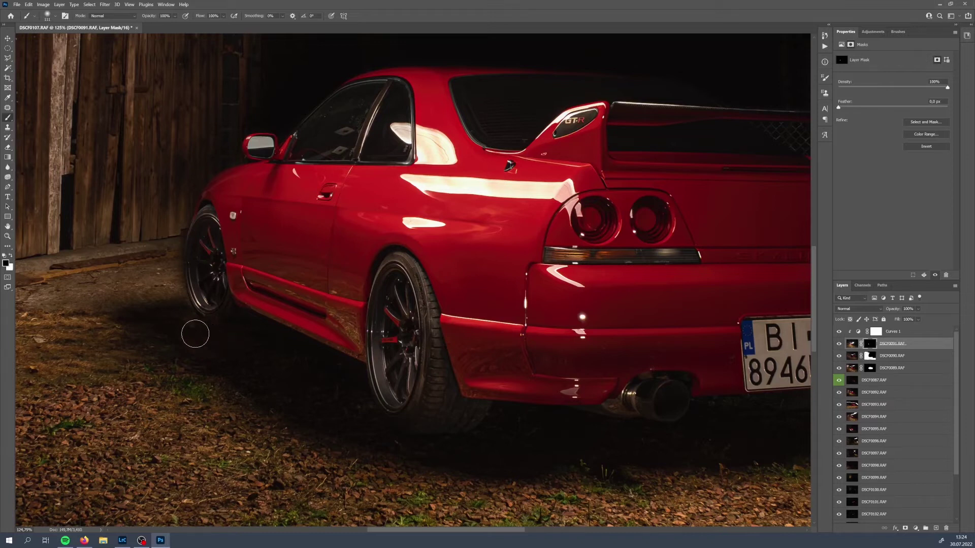
pyautogui.press('[')
pyautogui.press('[')
pyautogui.press('[')
# Step: Toggle the visibility of the DSCF0091.RAF layer to compare the wheels with and without it
pyautogui.click(841, 345)
pyautogui.click(840, 345)
pyautogui.click(841, 345)
pyautogui.click(841, 345)
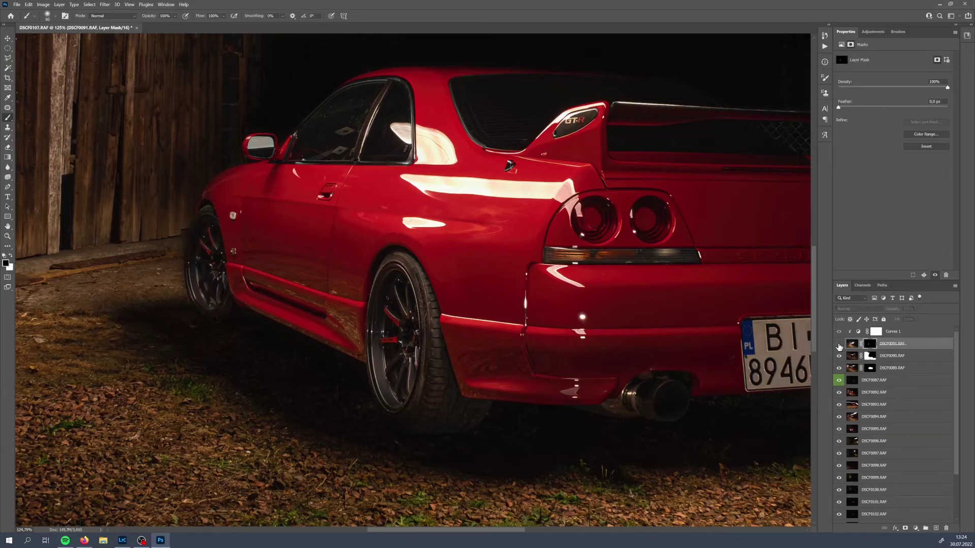
# Step: Examine the whole composite for how the masked light blends across the car, wheels and ground
pyautogui.scroll(-3, 223, 363)
pyautogui.moveTo(225, 386); pyautogui.dragTo(296, 332)
pyautogui.moveTo(295, 289); pyautogui.dragTo(291, 325)
pyautogui.scroll(2, 284, 305)
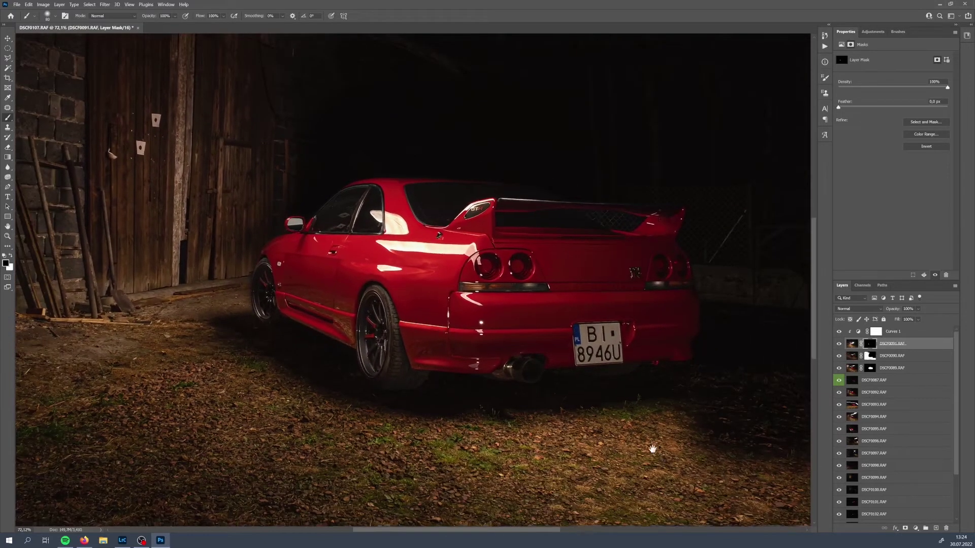
pyautogui.moveTo(651, 446); pyautogui.dragTo(615, 406)
pyautogui.moveTo(401, 252); pyautogui.dragTo(399, 304)
pyautogui.moveTo(354, 381); pyautogui.dragTo(369, 355)
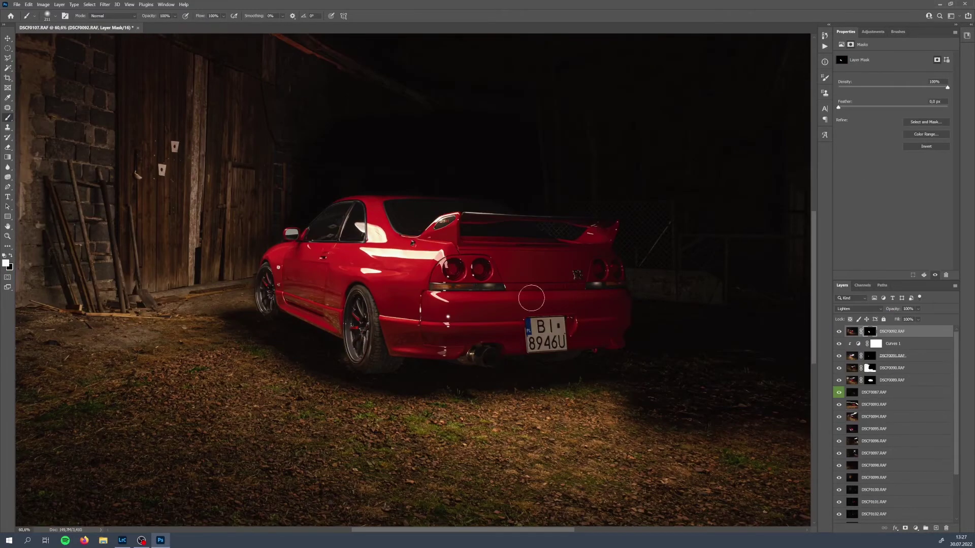
pyautogui.moveTo(388, 292); pyautogui.dragTo(430, 288)
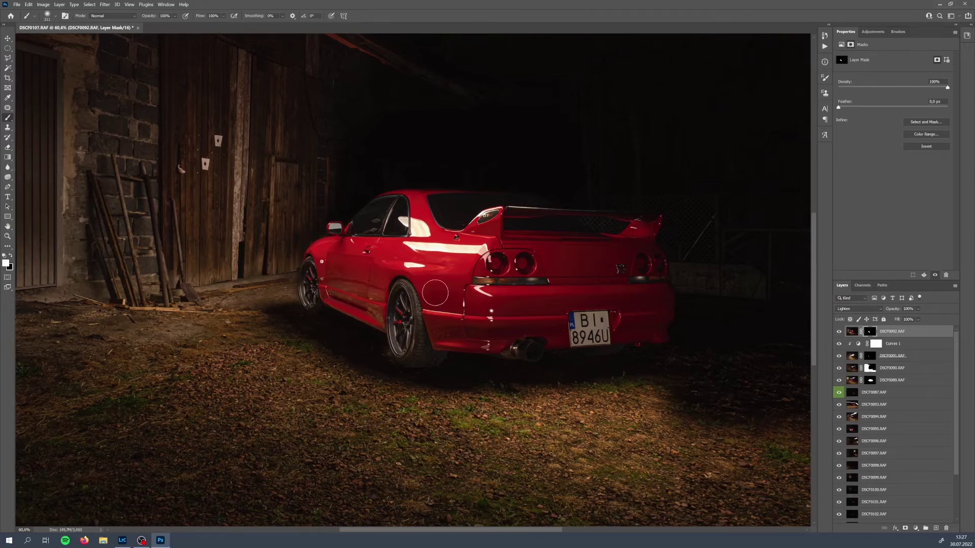
pyautogui.moveTo(343, 259)
pyautogui.mouseDown()
pyautogui.moveTo(350, 309)
pyautogui.moveTo(285, 256)
pyautogui.mouseUp()
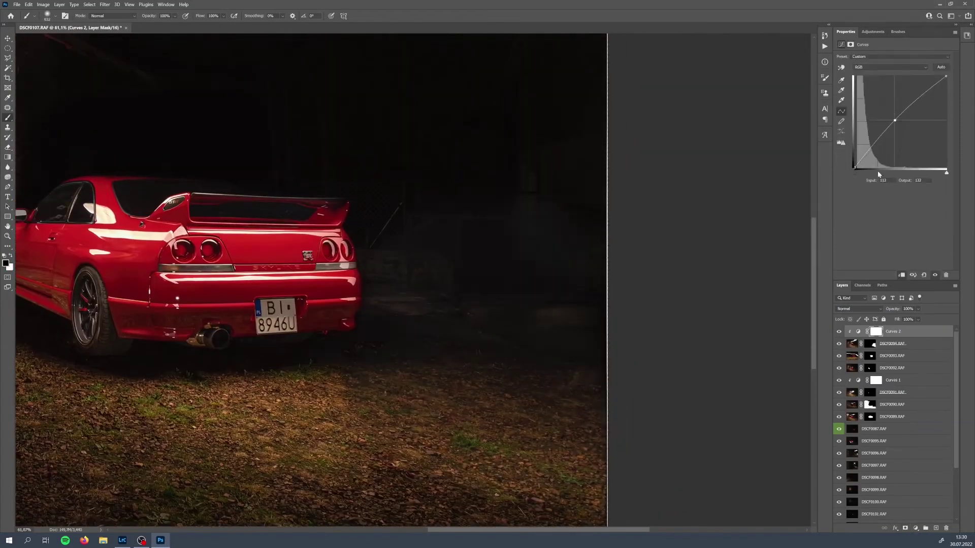
# Step: Reshape the Curves 2 adjustment clipped to DSCF0094.RAF with a control point in the shadows
pyautogui.moveTo(882, 136); pyautogui.dragTo(881, 142)
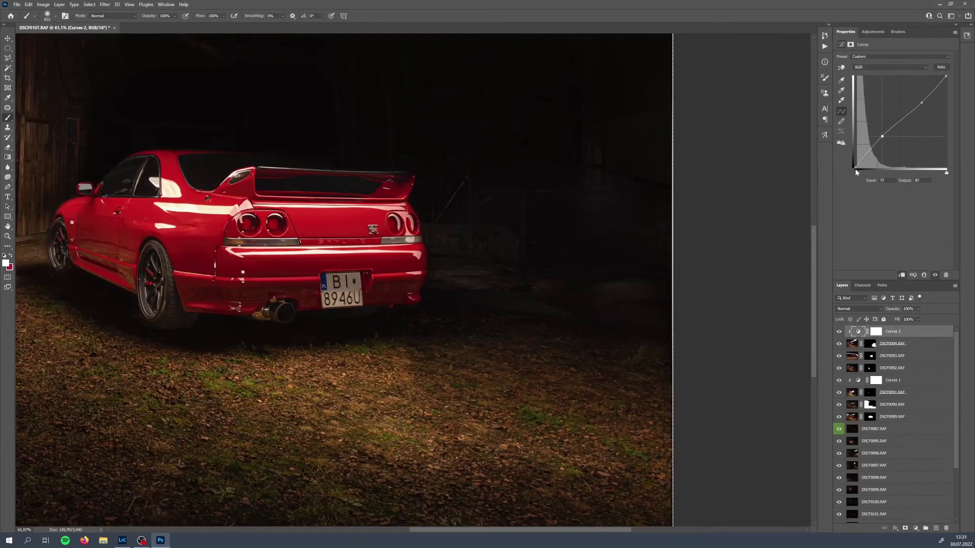
pyautogui.moveTo(531, 250); pyautogui.dragTo(612, 251)
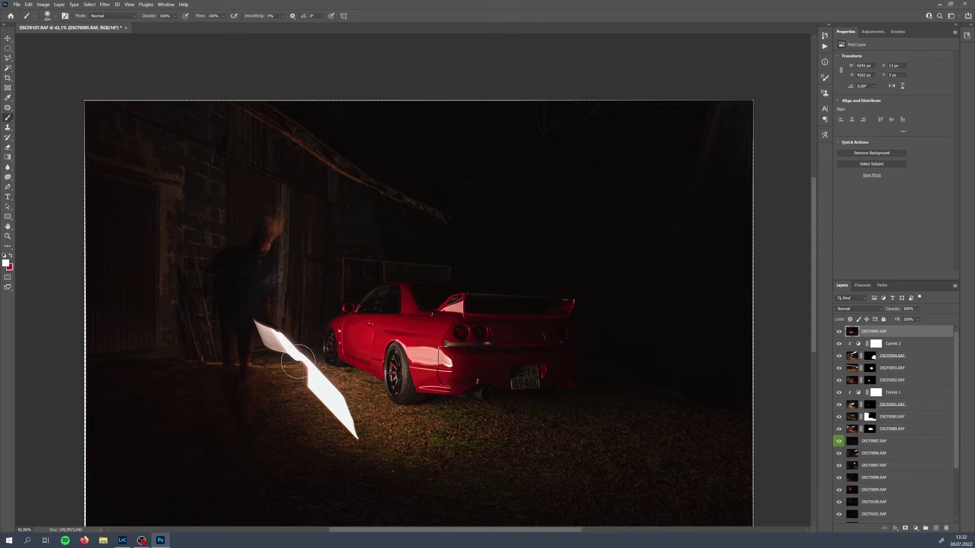
# Step: Duplicate the DSCF0095.RAF layer, hide the copy and select the original
pyautogui.press('[')
pyautogui.hotkey('ctrl', 'j')
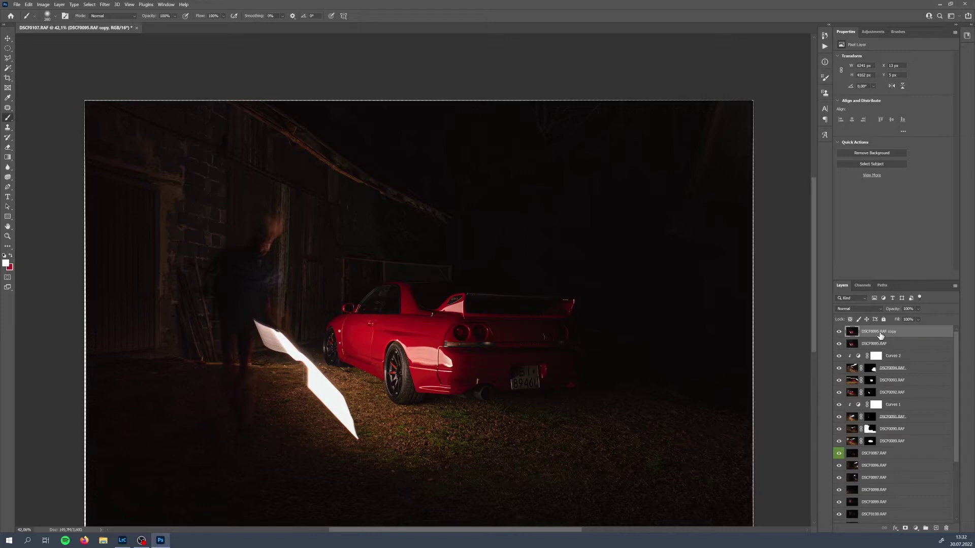
pyautogui.click(886, 345)
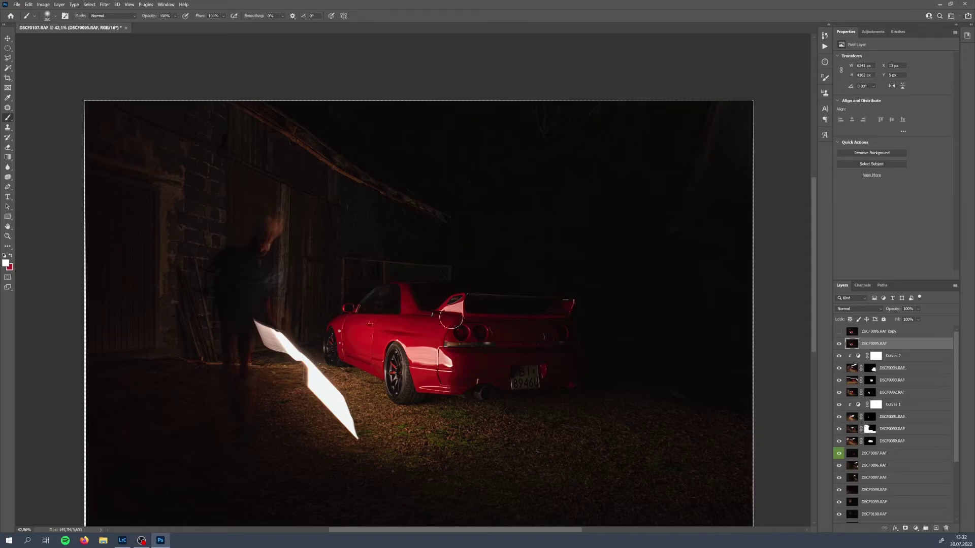
# Step: Add a layer mask to the original DSCF0095.RAF layer and invert it to black
pyautogui.click(906, 528)
pyautogui.hotkey('ctrl', 'i')
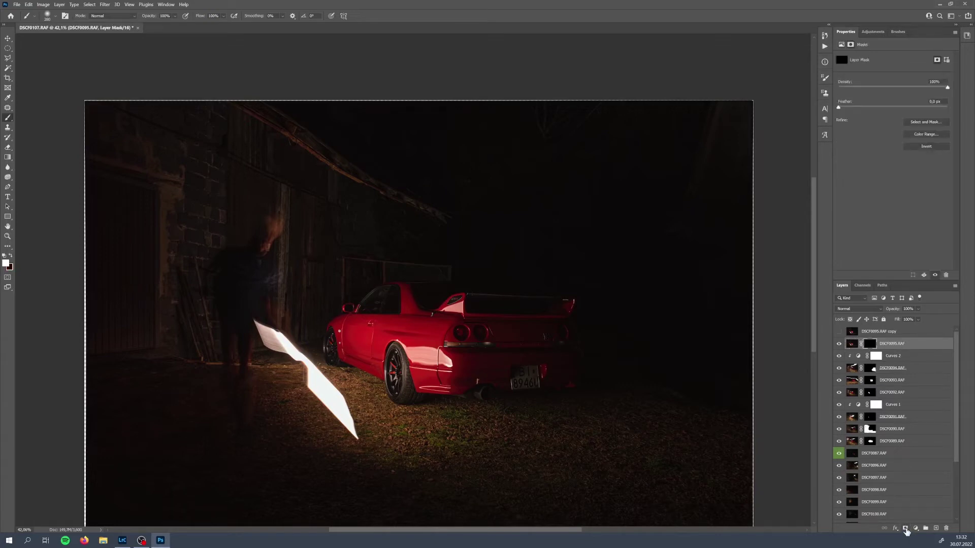
pyautogui.scroll(2, 393, 304)
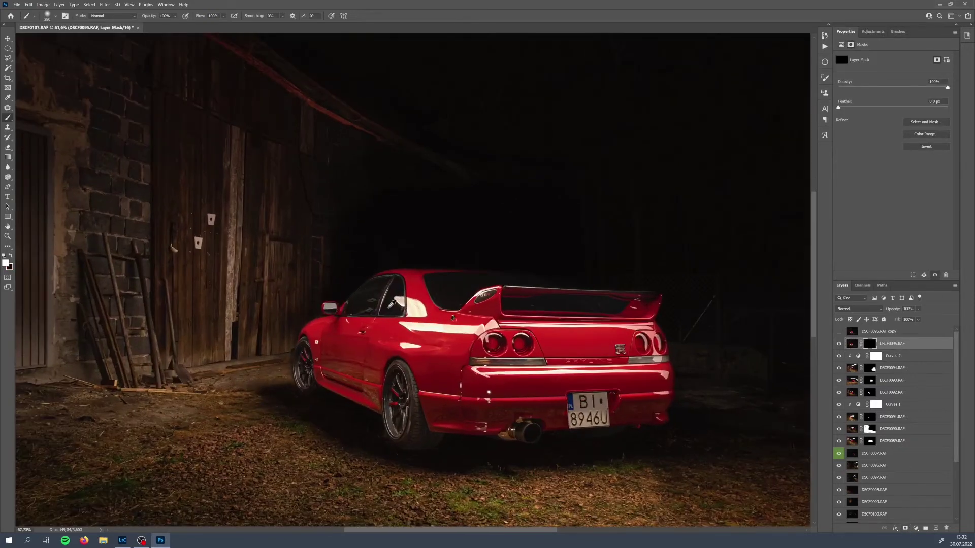
pyautogui.scroll(2, 388, 311)
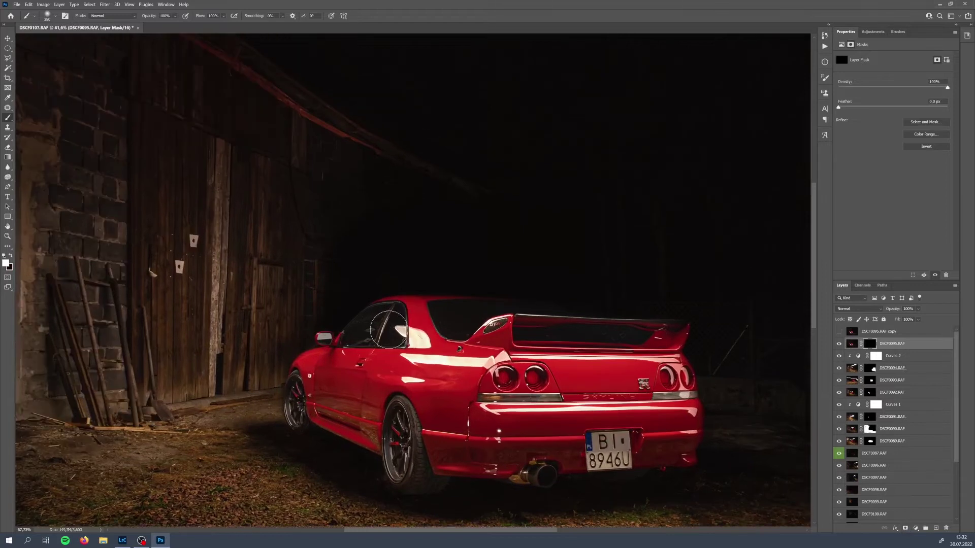
# Step: Paint white with a soft brush on the DSCF0095.RAF mask over the side windows to cover their bright reflections
pyautogui.rightClick(386, 327)
pyautogui.rightClick(361, 326)
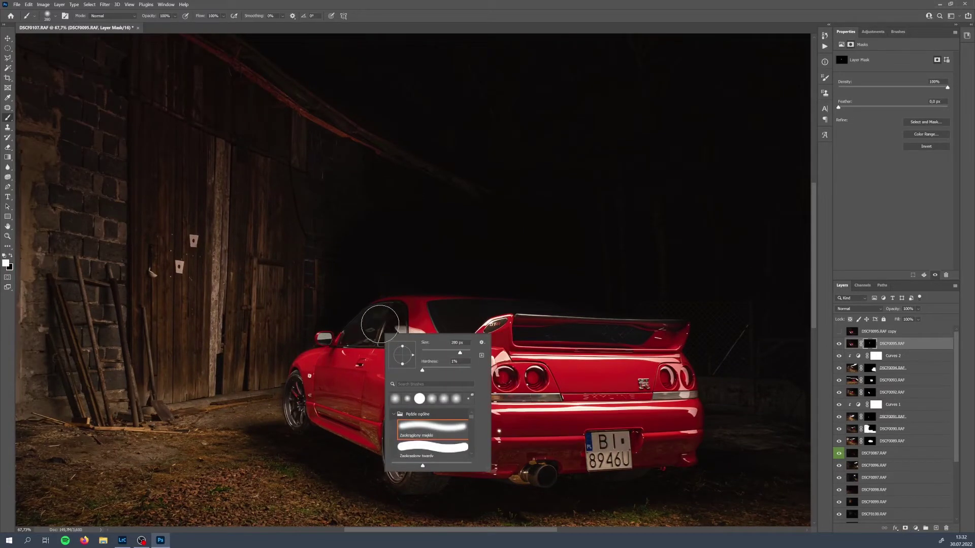
pyautogui.keyDown('alt'); pyautogui.rightClick(369, 327); pyautogui.keyUp('alt')
pyautogui.scroll(3, 370, 327)
pyautogui.keyDown('alt'); pyautogui.rightClick(376, 325); pyautogui.keyUp('alt')
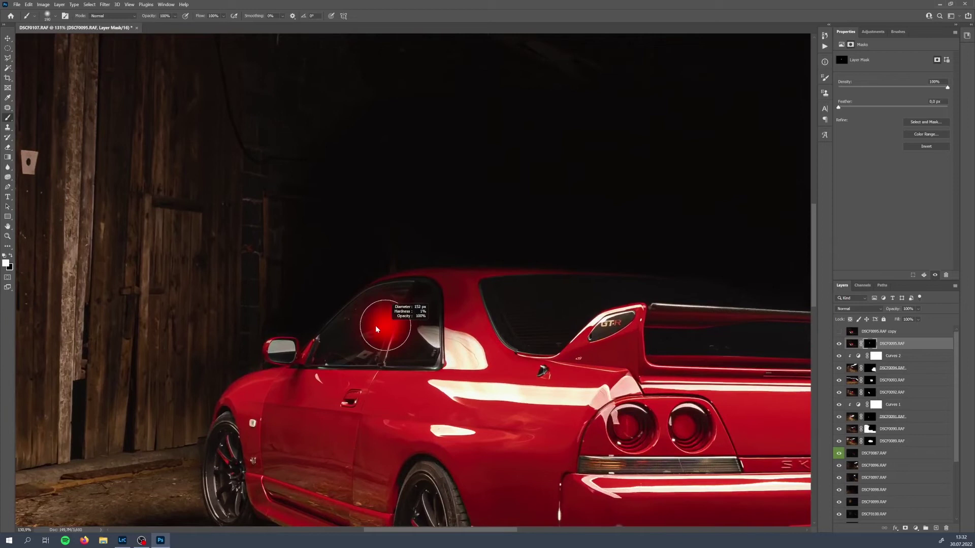
pyautogui.moveTo(407, 305); pyautogui.dragTo(422, 343)
pyautogui.keyDown('alt'); pyautogui.rightClick(413, 342); pyautogui.keyUp('alt')
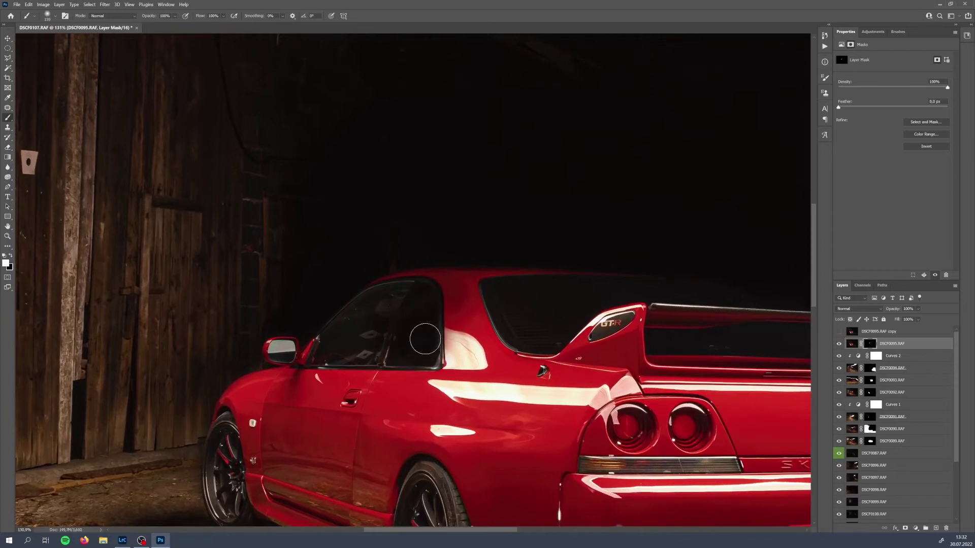
pyautogui.moveTo(416, 304)
pyautogui.mouseDown()
pyautogui.moveTo(378, 307)
pyautogui.moveTo(341, 333)
pyautogui.moveTo(353, 348)
pyautogui.moveTo(414, 353)
pyautogui.mouseUp()
pyautogui.keyDown('alt'); pyautogui.rightClick(422, 349); pyautogui.keyUp('alt')
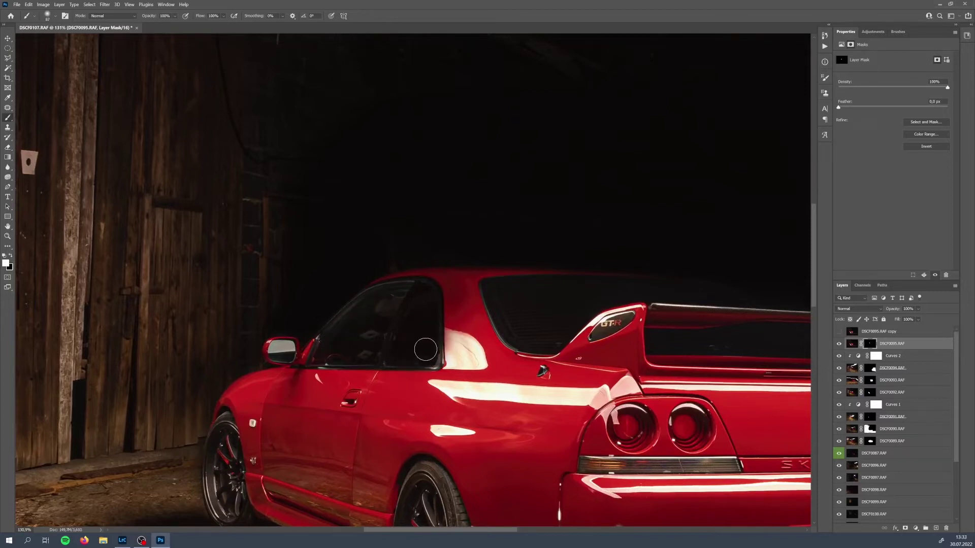
# Step: Paint black with a smaller brush on the DSCF0095.RAF mask along the upper edge of the side window
pyautogui.press('x')
pyautogui.keyDown('alt'); pyautogui.rightClick(427, 301); pyautogui.keyUp('alt')
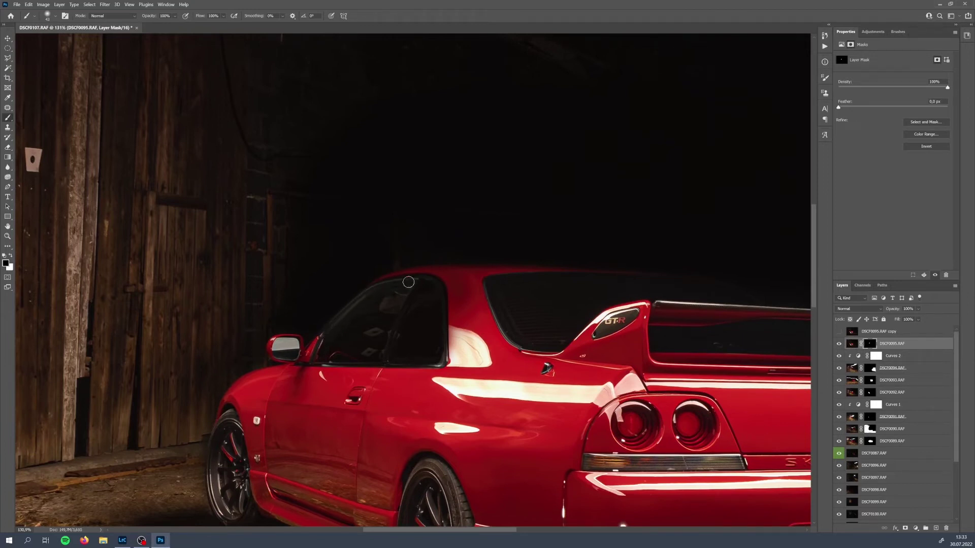
pyautogui.moveTo(403, 298); pyautogui.dragTo(406, 232)
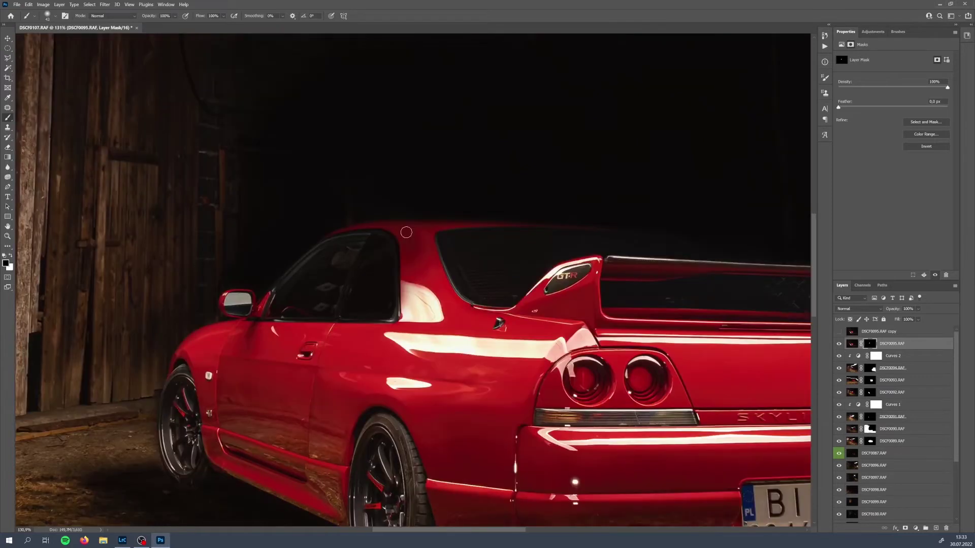
pyautogui.moveTo(328, 282)
pyautogui.mouseDown()
pyautogui.moveTo(336, 304)
pyautogui.moveTo(317, 265)
pyautogui.mouseUp()
pyautogui.scroll(3, 356, 275)
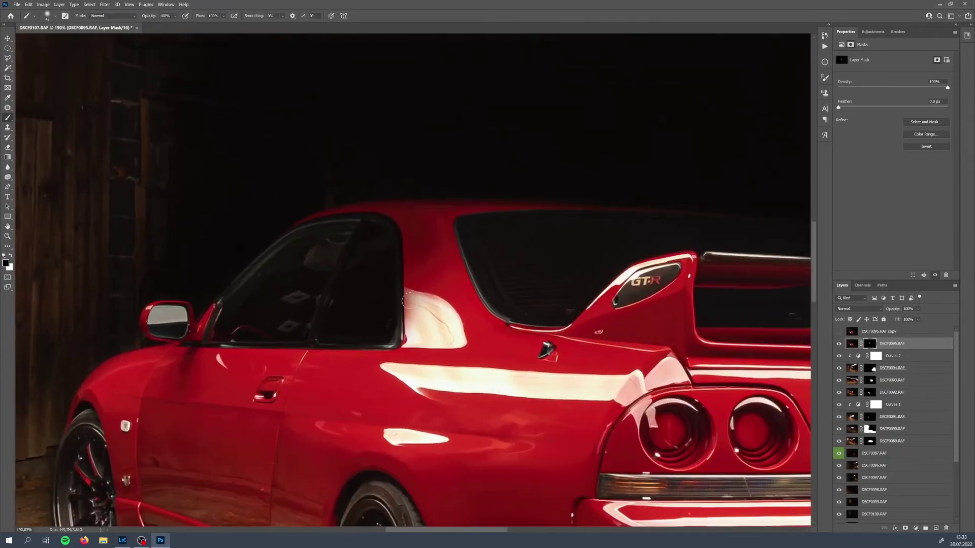
# Step: Refine the DSCF0095.RAF mask along the rear window edge and roof pillar with small white and black strokes
pyautogui.press('x')
pyautogui.moveTo(389, 331); pyautogui.dragTo(349, 304)
pyautogui.press('x')
pyautogui.moveTo(403, 235)
pyautogui.mouseDown()
pyautogui.moveTo(388, 196)
pyautogui.moveTo(388, 235)
pyautogui.mouseUp()
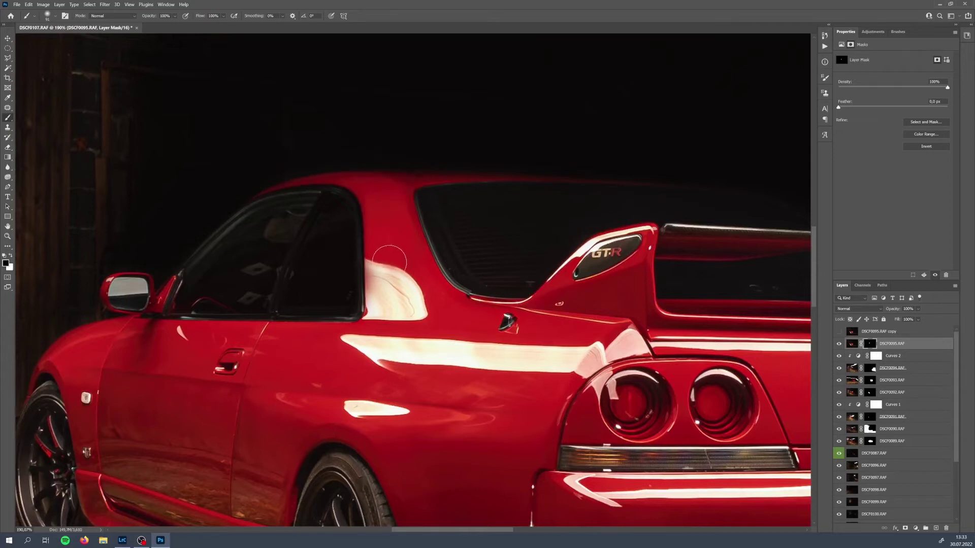
pyautogui.press('x')
pyautogui.press('[')
pyautogui.scroll(-3, 344, 222)
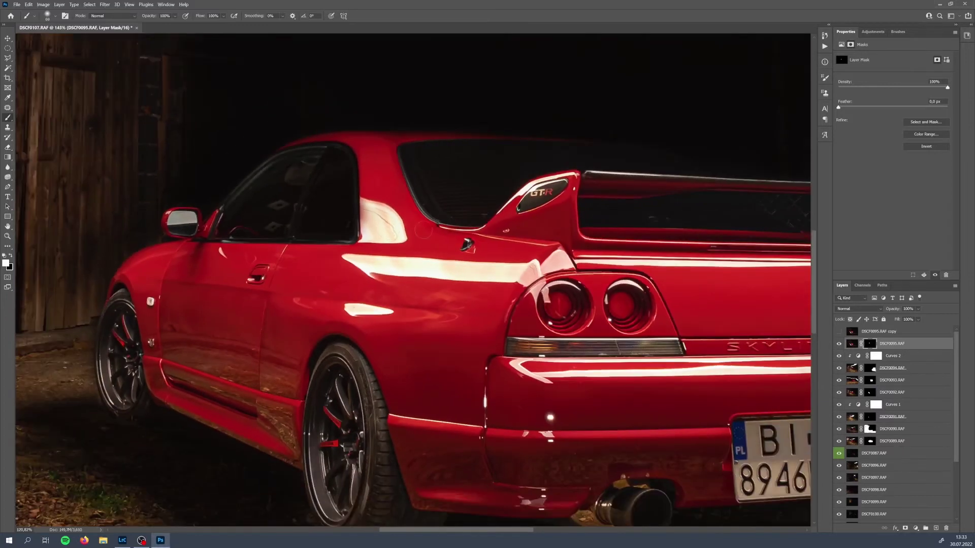
pyautogui.scroll(-2, 331, 304)
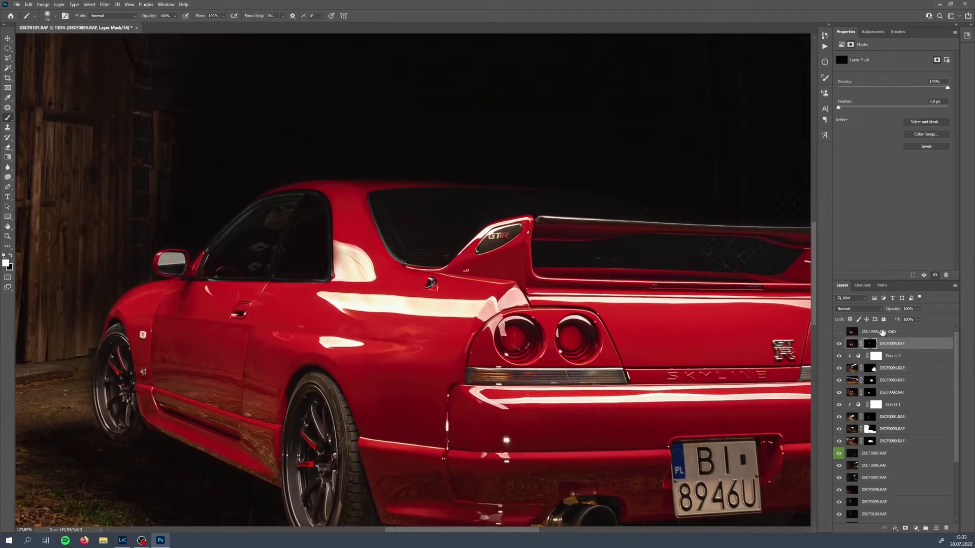
# Step: Show the DSCF0095.RAF copy layer and set its blend mode to Darken
pyautogui.click(881, 331)
pyautogui.click(839, 332)
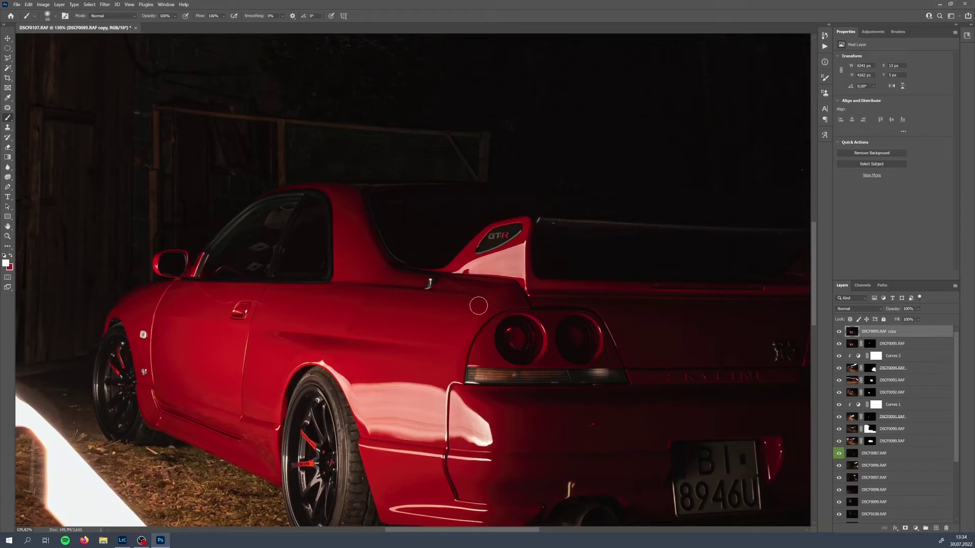
pyautogui.click(859, 309)
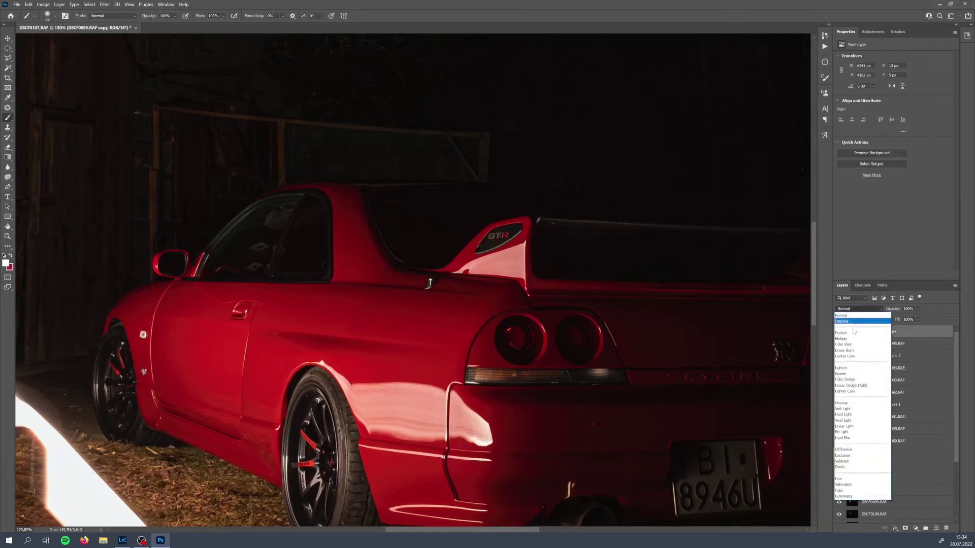
pyautogui.click(849, 333)
# Step: Add a layer mask to the DSCF0095.RAF copy and invert it to black
pyautogui.moveTo(569, 305); pyautogui.dragTo(460, 230)
pyautogui.moveTo(336, 166); pyautogui.dragTo(681, 375)
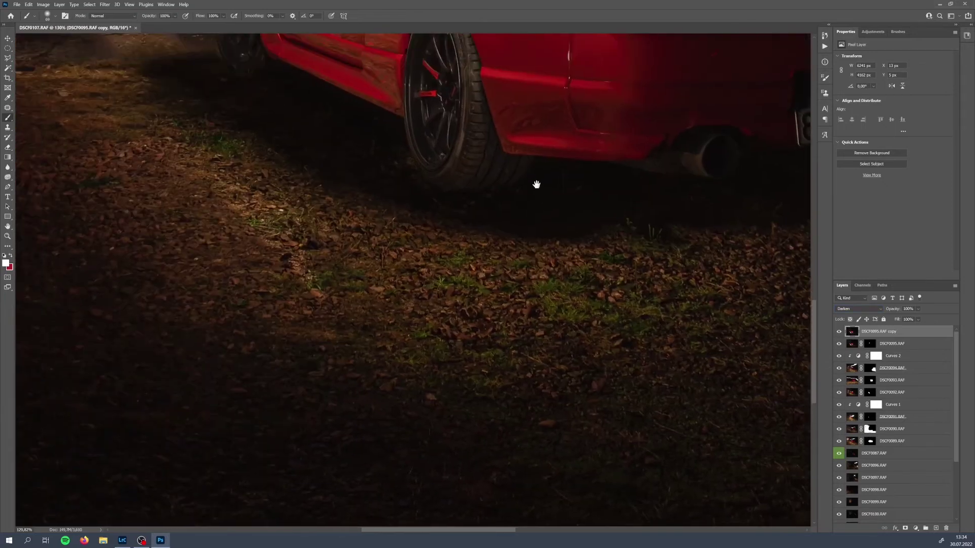
pyautogui.moveTo(535, 185); pyautogui.dragTo(437, 348)
pyautogui.moveTo(450, 244); pyautogui.dragTo(399, 320)
pyautogui.scroll(-5, 400, 321)
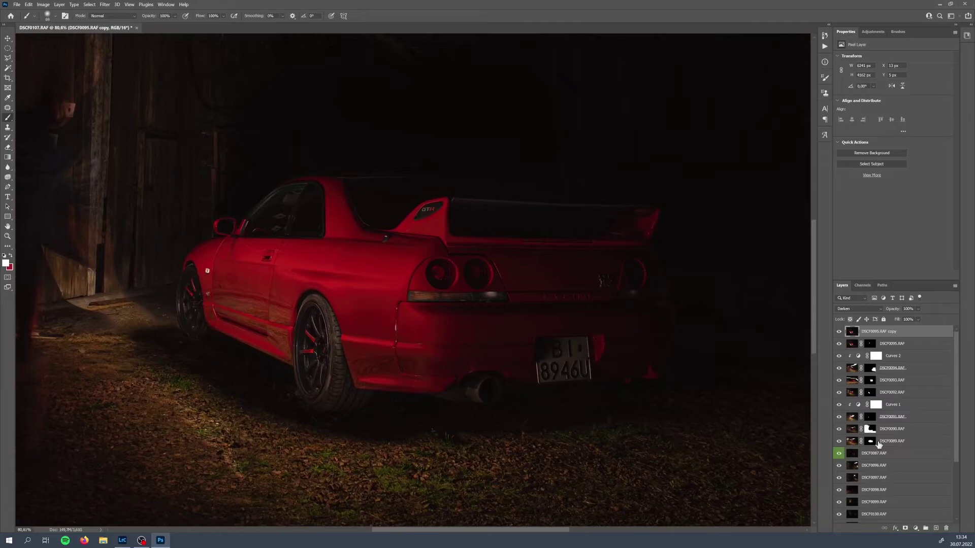
pyautogui.click(905, 529)
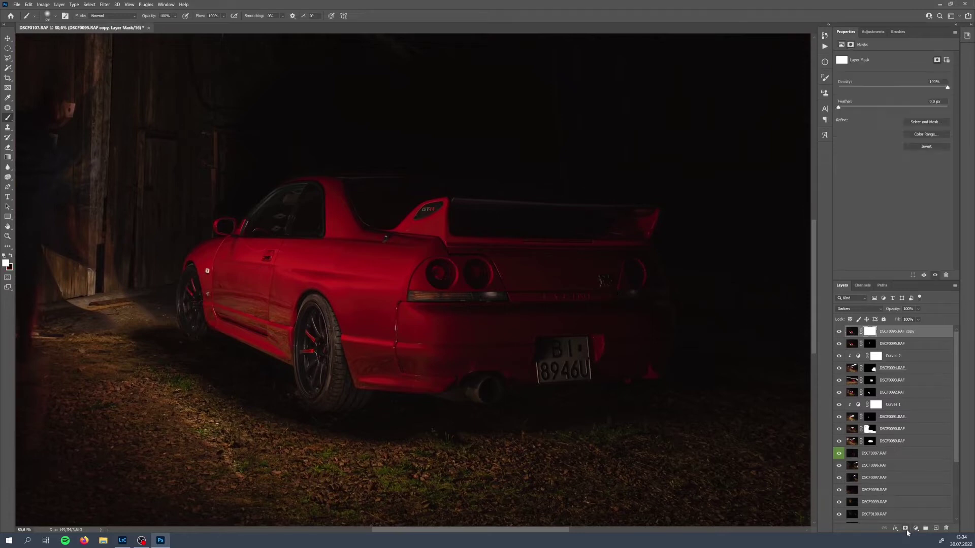
pyautogui.hotkey('ctrl', 'i')
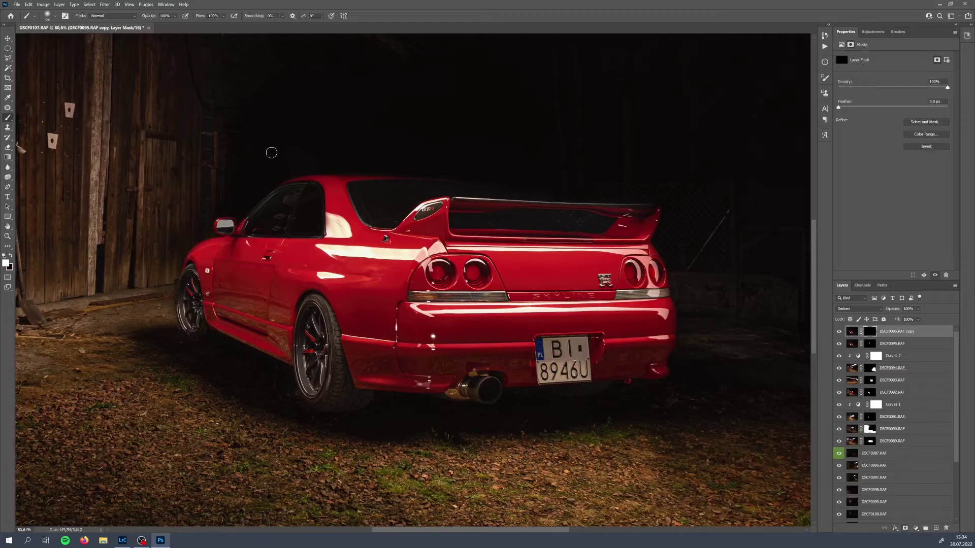
# Step: Paint white on the copy's mask over the small highlight above the rear wheel and across the door
pyautogui.scroll(5, 340, 231)
pyautogui.moveTo(335, 278)
pyautogui.mouseDown()
pyautogui.moveTo(292, 298)
pyautogui.moveTo(258, 349)
pyautogui.moveTo(269, 363)
pyautogui.moveTo(364, 376)
pyautogui.mouseUp()
pyautogui.press('[')
pyautogui.press('[')
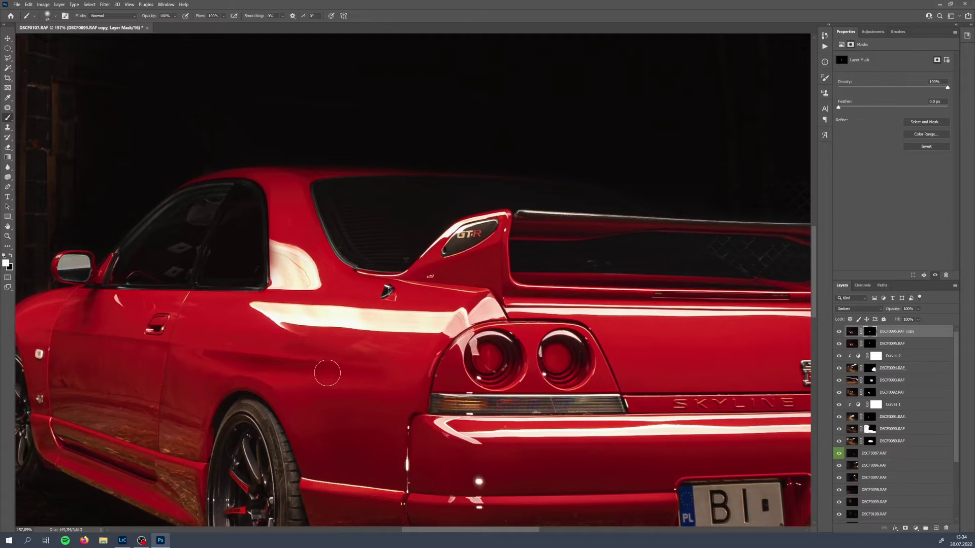
pyautogui.moveTo(262, 358); pyautogui.dragTo(368, 372)
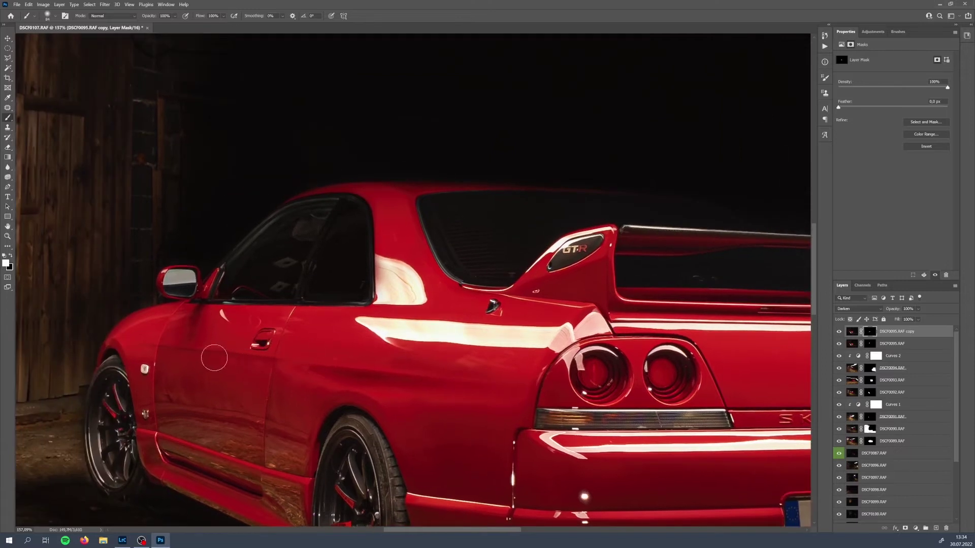
# Step: Refine the copy's mask around the side mirror with alternating black and white strokes
pyautogui.press('x')
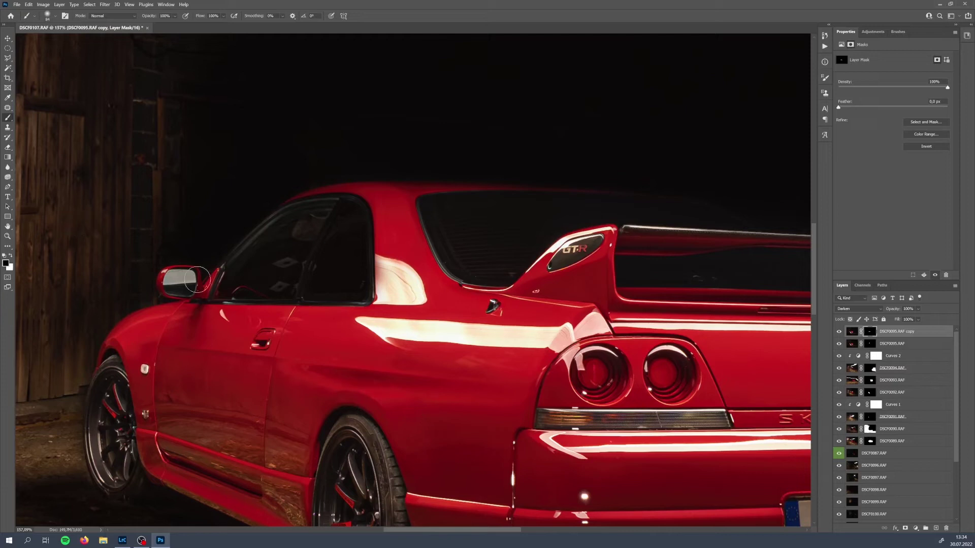
pyautogui.moveTo(178, 281); pyautogui.dragTo(190, 279)
pyautogui.scroll(3, 185, 278)
pyautogui.press('x')
pyautogui.moveTo(135, 256); pyautogui.dragTo(163, 274)
pyautogui.press('x')
pyautogui.moveTo(163, 274)
pyautogui.mouseDown()
pyautogui.moveTo(185, 274)
pyautogui.moveTo(165, 288)
pyautogui.mouseUp()
# Step: Paint white on the copy's mask along the spoiler upright's edge to remove the bright highlight around the GT-R badge
pyautogui.moveTo(528, 295); pyautogui.dragTo(325, 264)
pyautogui.moveTo(406, 368); pyautogui.dragTo(303, 416)
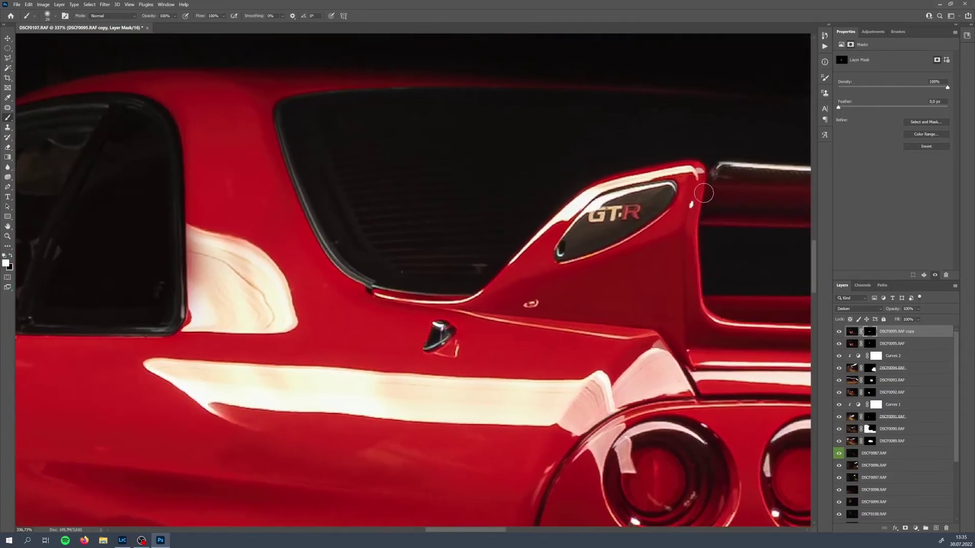
pyautogui.moveTo(696, 172); pyautogui.dragTo(662, 171)
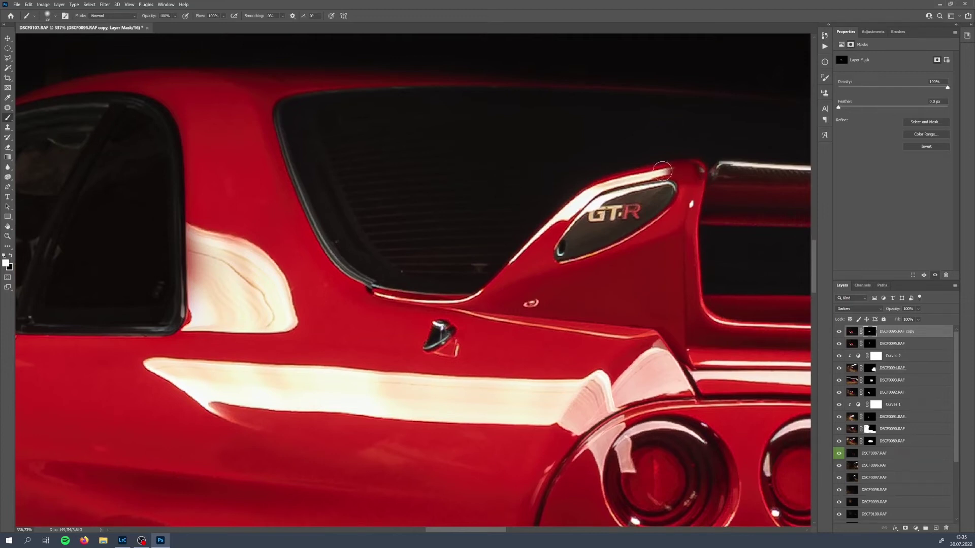
pyautogui.moveTo(482, 272); pyautogui.dragTo(466, 290)
pyautogui.keyDown('alt'); pyautogui.rightClick(508, 293); pyautogui.keyUp('alt')
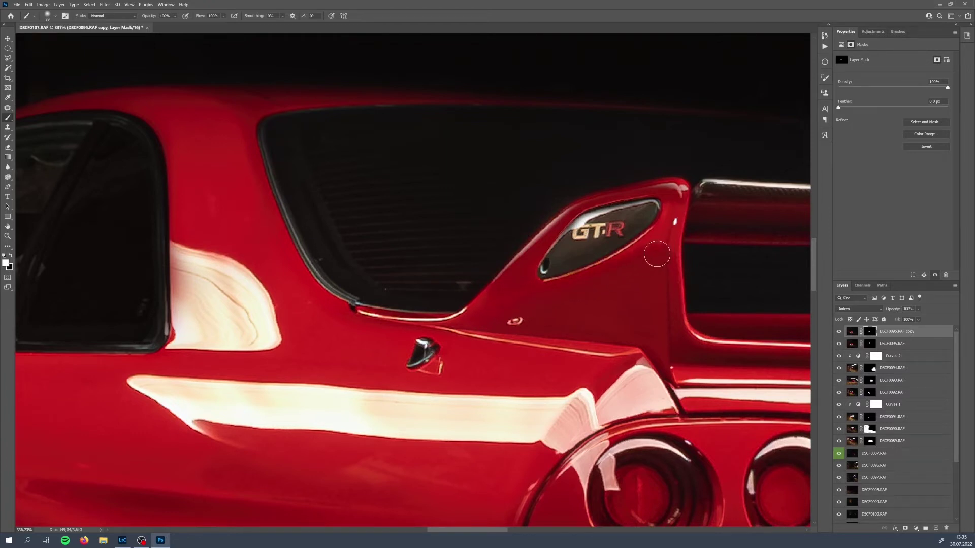
pyautogui.moveTo(665, 230)
pyautogui.mouseDown()
pyautogui.moveTo(678, 241)
pyautogui.moveTo(681, 216)
pyautogui.mouseUp()
# Step: Paint black on the copy's mask over the base of the spoiler upright below the GT-R badge
pyautogui.press('x')
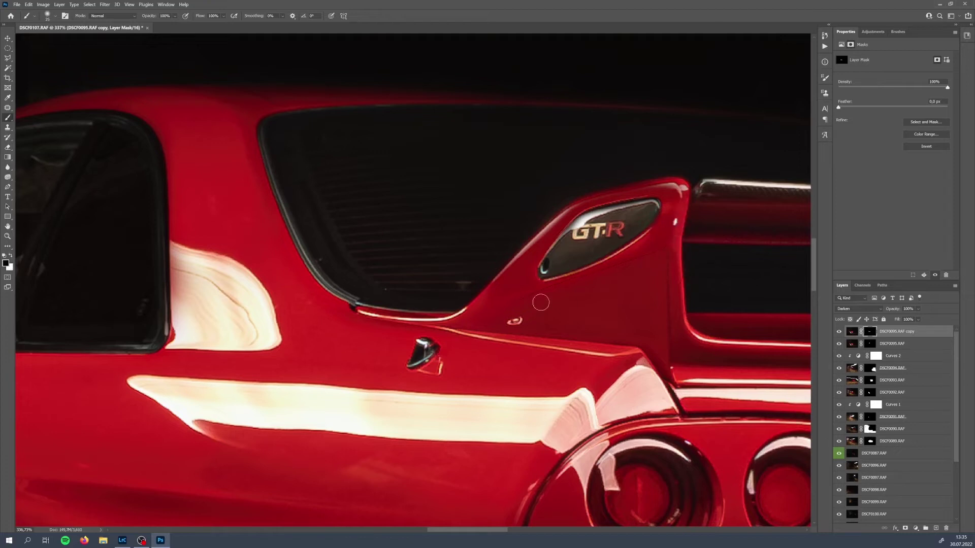
pyautogui.moveTo(556, 299); pyautogui.dragTo(462, 335)
pyautogui.moveTo(575, 271); pyautogui.dragTo(559, 284)
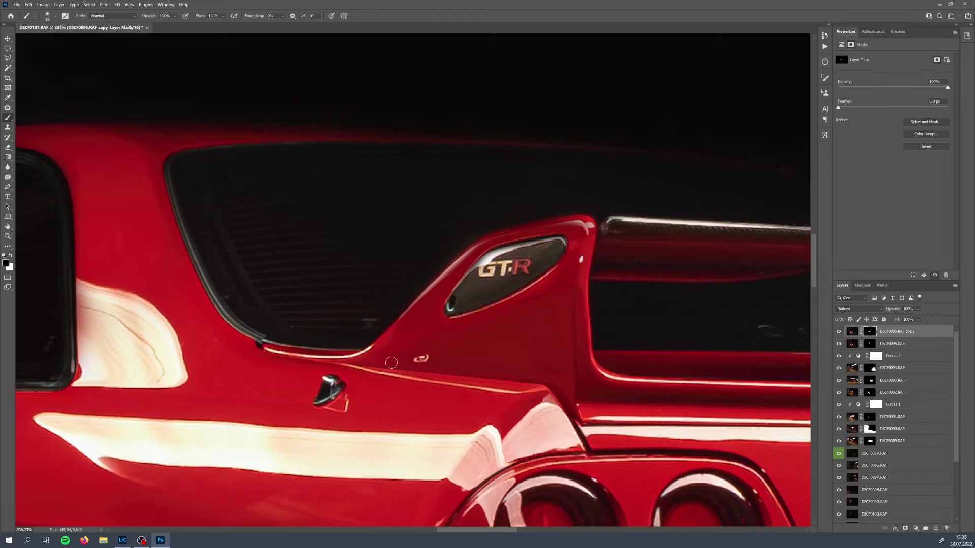
pyautogui.moveTo(462, 295); pyautogui.dragTo(432, 326)
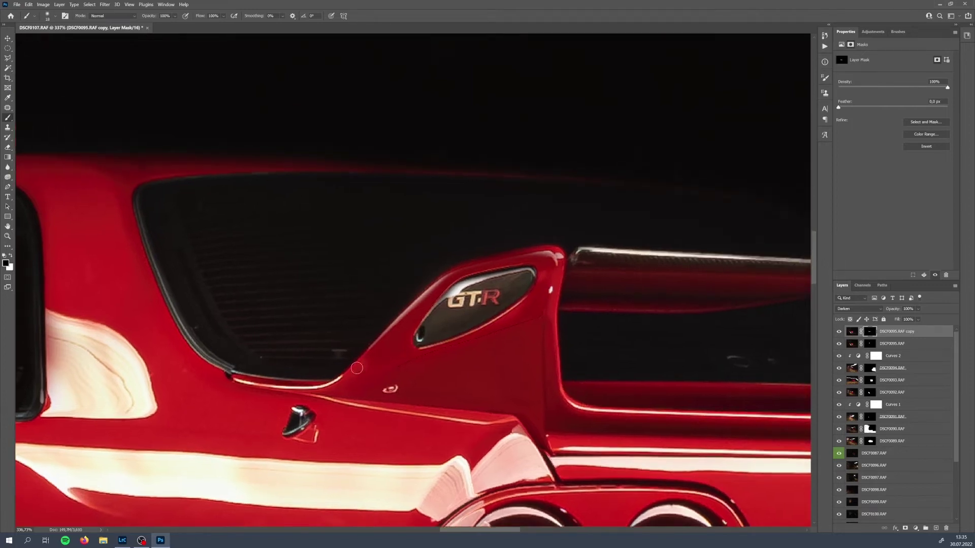
# Step: Touch up the copy's mask along the spoiler upright's sloping upper edge with white and black strokes
pyautogui.press('x')
pyautogui.moveTo(425, 327); pyautogui.dragTo(380, 359)
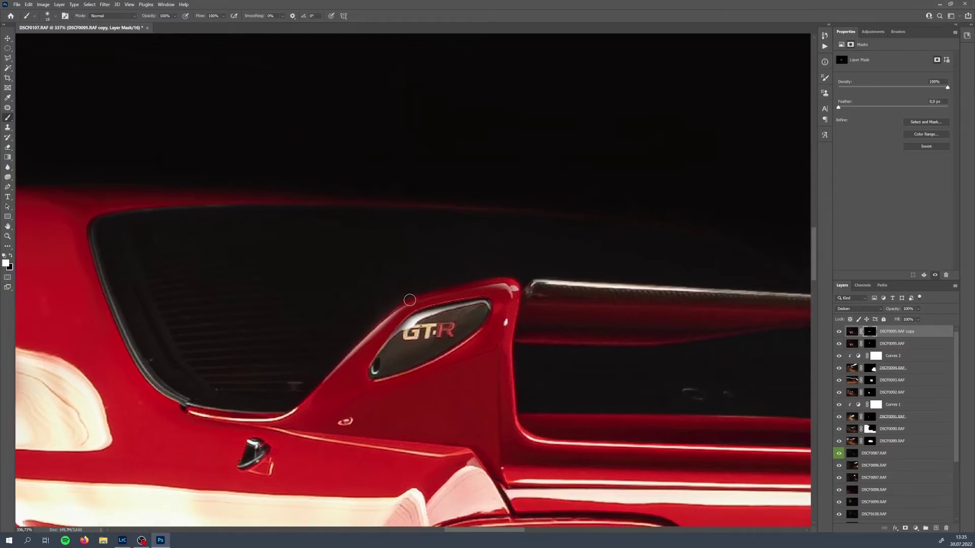
pyautogui.press('x')
pyautogui.moveTo(416, 303)
pyautogui.mouseDown()
pyautogui.moveTo(492, 280)
pyautogui.moveTo(469, 286)
pyautogui.mouseUp()
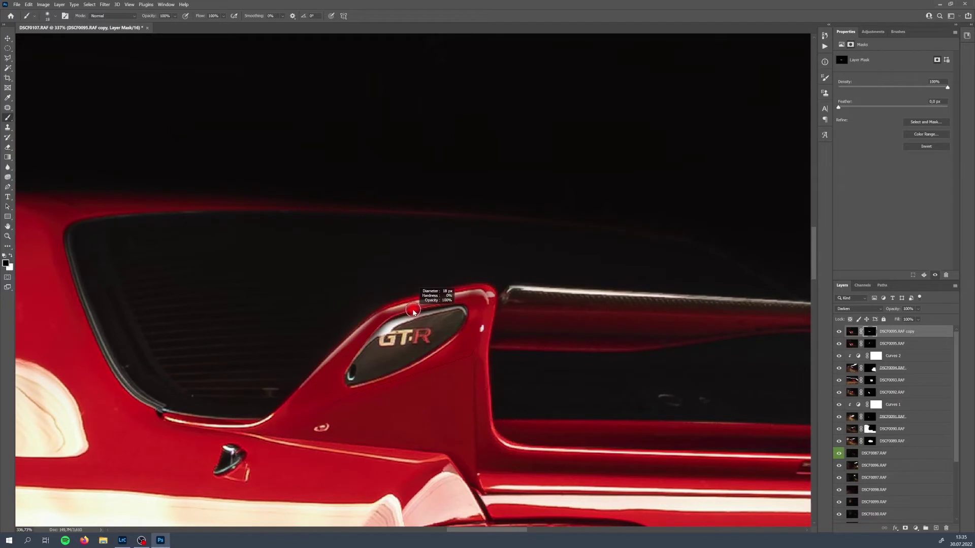
# Step: Undo the last mask strokes and paint black with a smaller brush around the rim of the GT-R badge
pyautogui.press('x')
pyautogui.hotkey('ctrl', 'z')
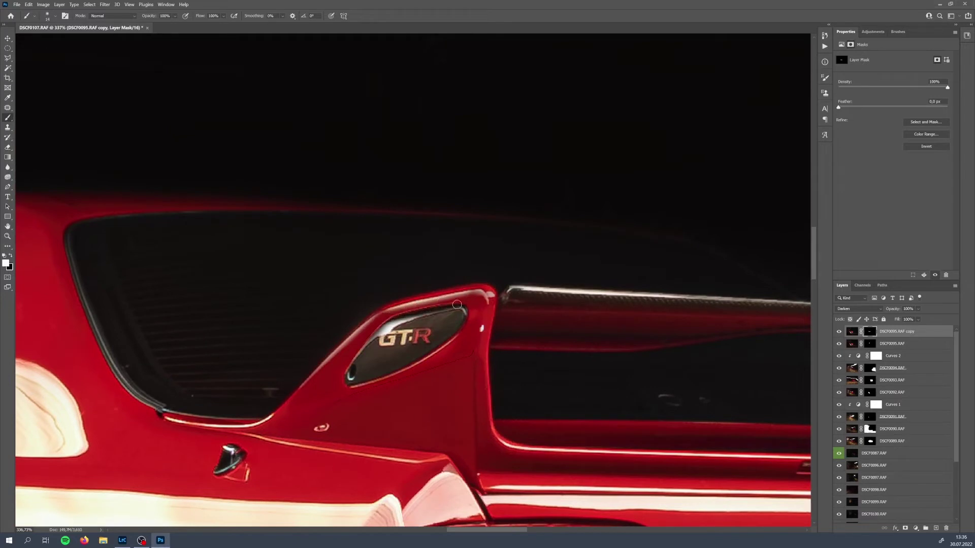
pyautogui.hotkey('ctrl', 'z')
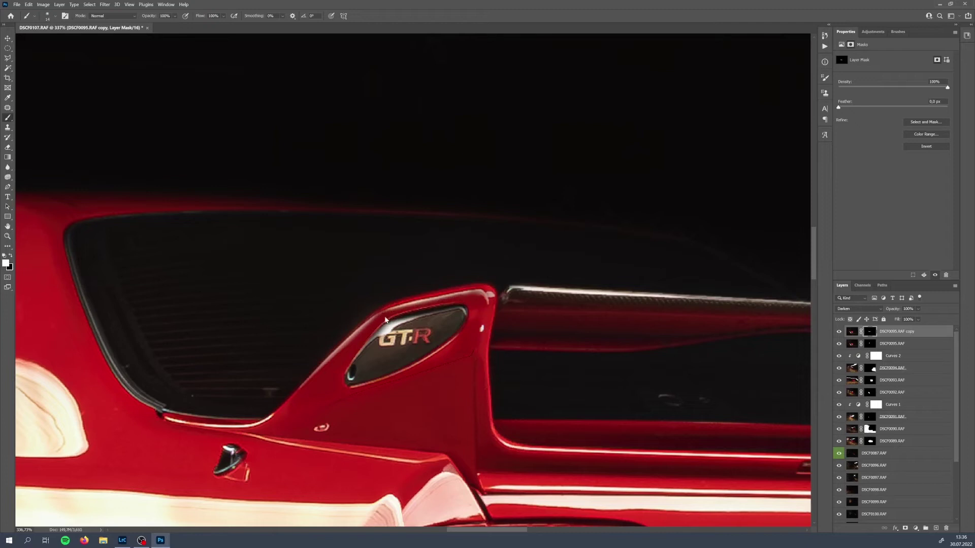
pyautogui.press('x')
pyautogui.moveTo(460, 308)
pyautogui.mouseDown()
pyautogui.moveTo(396, 322)
pyautogui.moveTo(359, 369)
pyautogui.mouseUp()
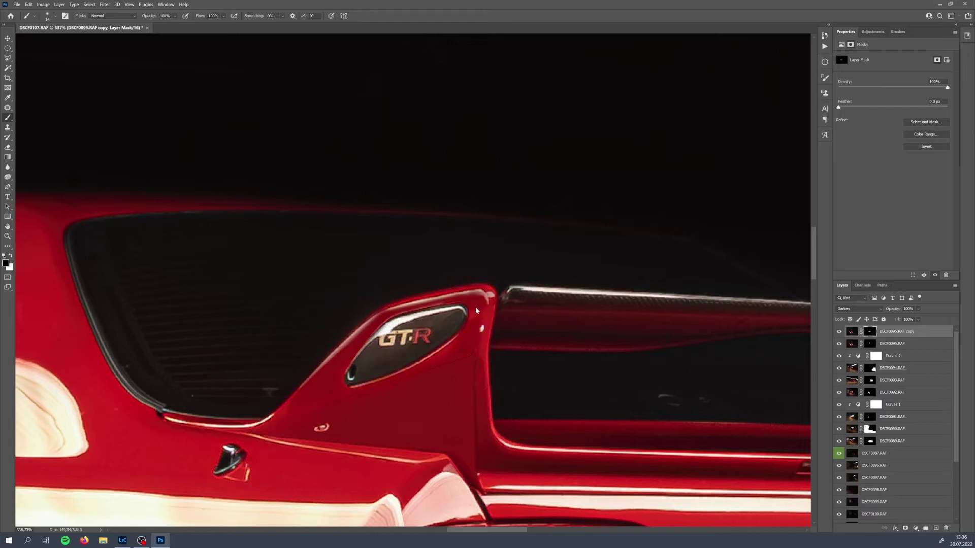
pyautogui.moveTo(430, 313); pyautogui.dragTo(411, 327)
# Step: Try to paint out the large white reflection on the pillar behind the side window on the copy's mask
pyautogui.scroll(-5, 394, 322)
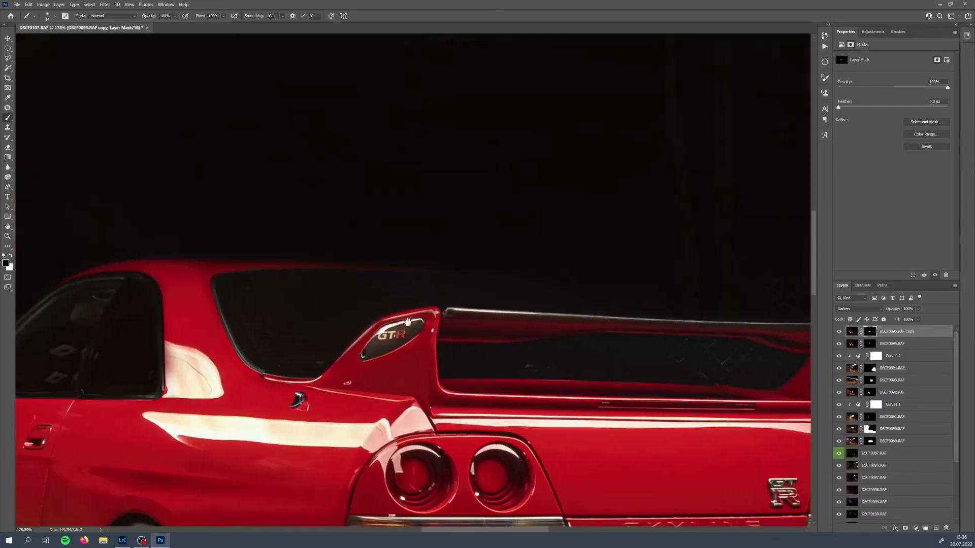
pyautogui.scroll(5, 280, 345)
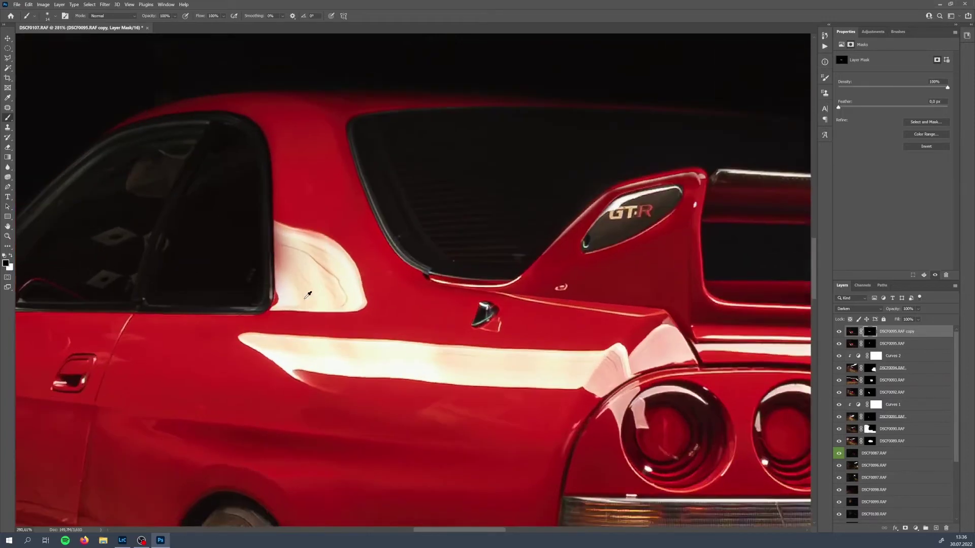
pyautogui.moveTo(339, 302); pyautogui.dragTo(299, 264)
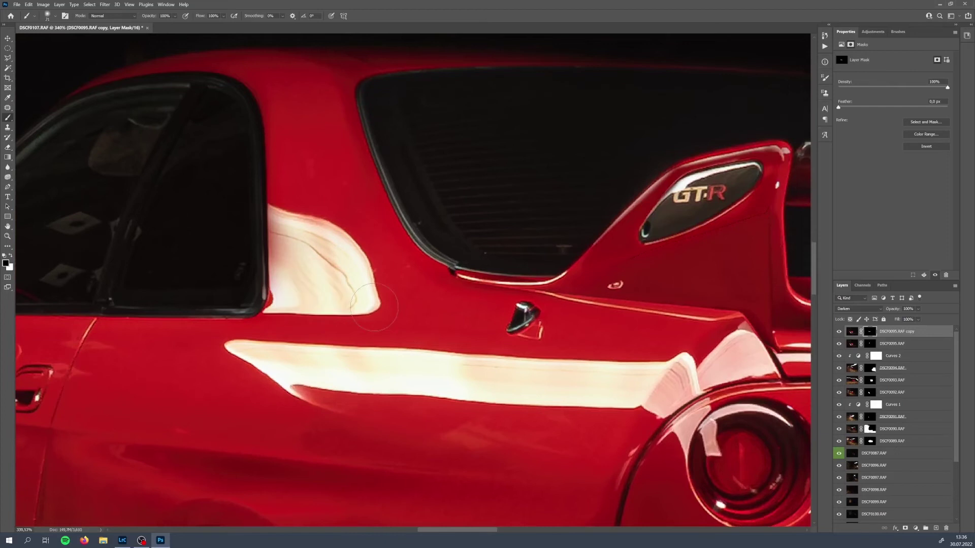
pyautogui.press('x')
pyautogui.moveTo(374, 298)
pyautogui.mouseDown()
pyautogui.moveTo(329, 228)
pyautogui.moveTo(279, 207)
pyautogui.moveTo(288, 312)
pyautogui.moveTo(364, 313)
pyautogui.moveTo(339, 289)
pyautogui.moveTo(298, 287)
pyautogui.moveTo(308, 247)
pyautogui.moveTo(357, 245)
pyautogui.moveTo(365, 319)
pyautogui.moveTo(343, 286)
pyautogui.moveTo(328, 322)
pyautogui.moveTo(276, 315)
pyautogui.mouseUp()
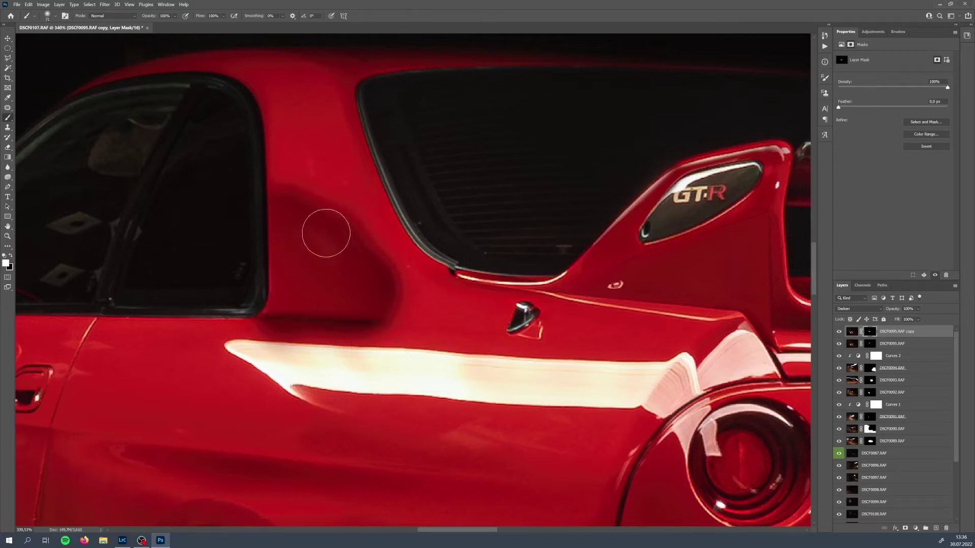
pyautogui.moveTo(378, 318)
pyautogui.mouseDown()
pyautogui.moveTo(357, 342)
pyautogui.moveTo(264, 351)
pyautogui.moveTo(366, 353)
pyautogui.moveTo(316, 300)
pyautogui.mouseUp()
pyautogui.moveTo(492, 314); pyautogui.dragTo(435, 283)
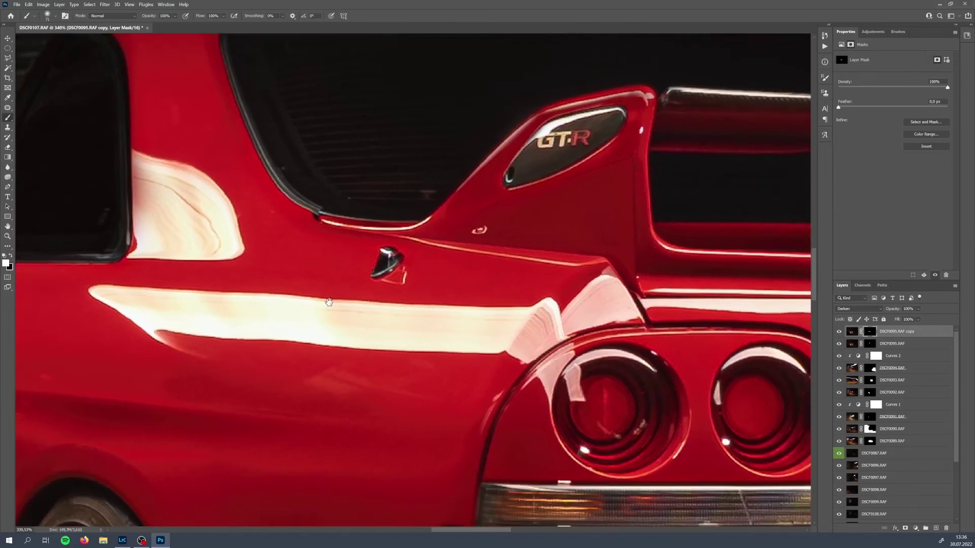
# Step: Move the DSCF0096.RAF layer to the top of the stack in Lighten mode and compare the image with and without it
pyautogui.moveTo(447, 340); pyautogui.dragTo(487, 352)
pyautogui.scroll(-10, 267, 313)
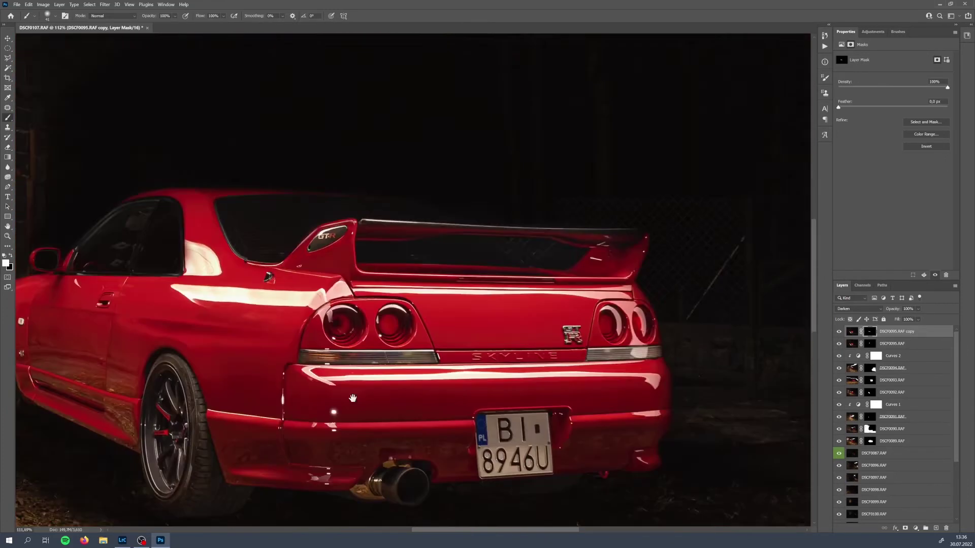
pyautogui.moveTo(873, 465); pyautogui.dragTo(854, 333)
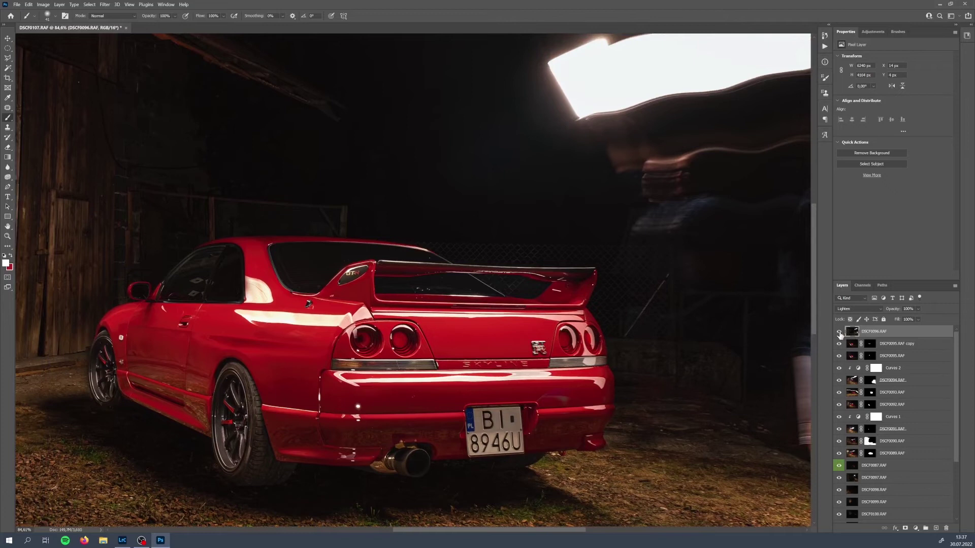
pyautogui.click(838, 332)
pyautogui.click(839, 332)
pyautogui.scroll(-1, 478, 325)
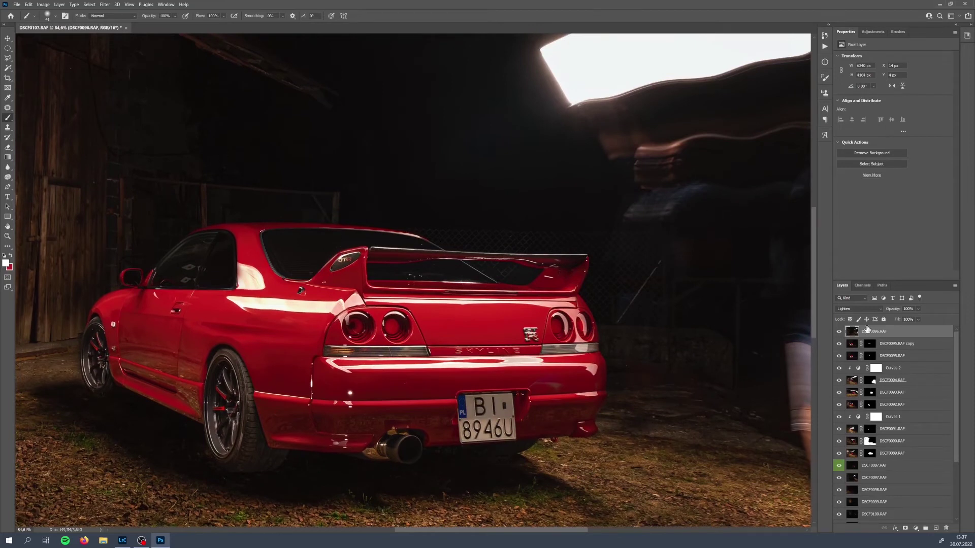
# Step: Give DSCF0096.RAF a black layer mask and paint white along the roof edge, rear window frame and spoiler to reveal their light
pyautogui.click(906, 529)
pyautogui.hotkey('ctrl', 'i')
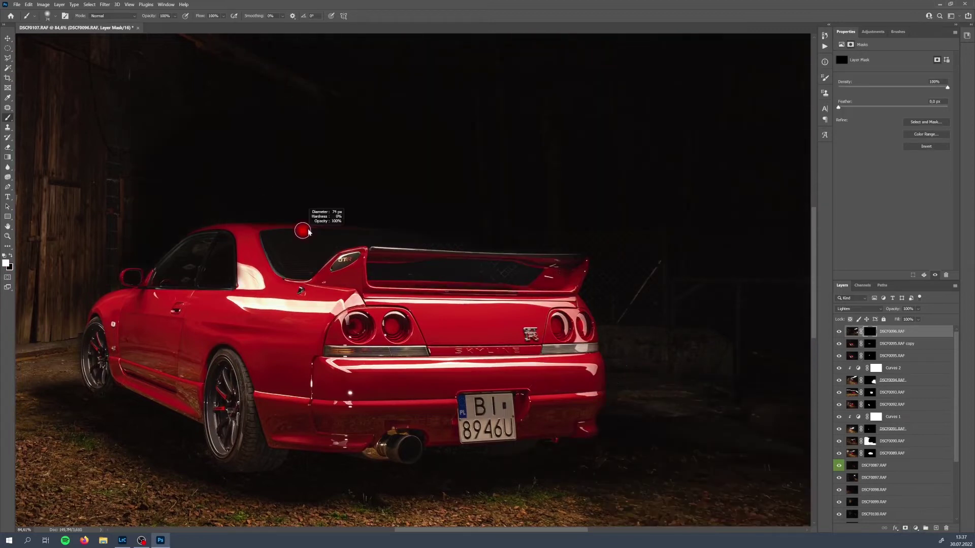
pyautogui.scroll(4, 302, 232)
pyautogui.moveTo(311, 232)
pyautogui.mouseDown()
pyautogui.moveTo(405, 247)
pyautogui.moveTo(578, 335)
pyautogui.mouseUp()
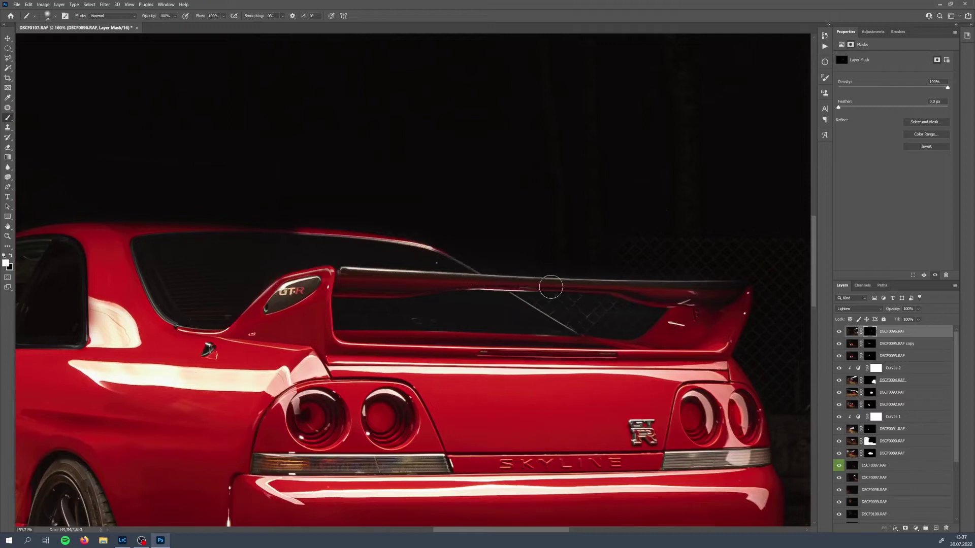
pyautogui.moveTo(729, 289); pyautogui.dragTo(345, 282)
pyautogui.press(']')
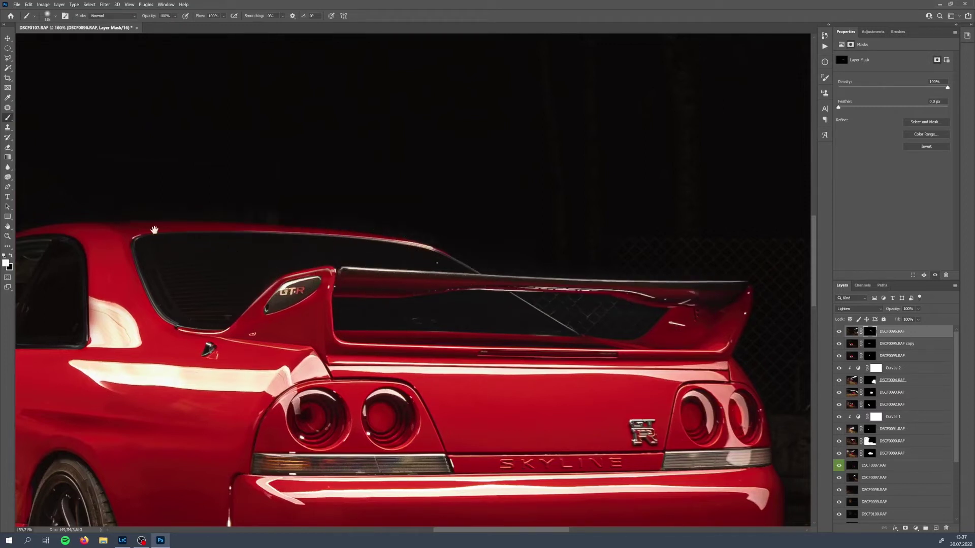
pyautogui.moveTo(97, 229); pyautogui.dragTo(269, 235)
pyautogui.press('x')
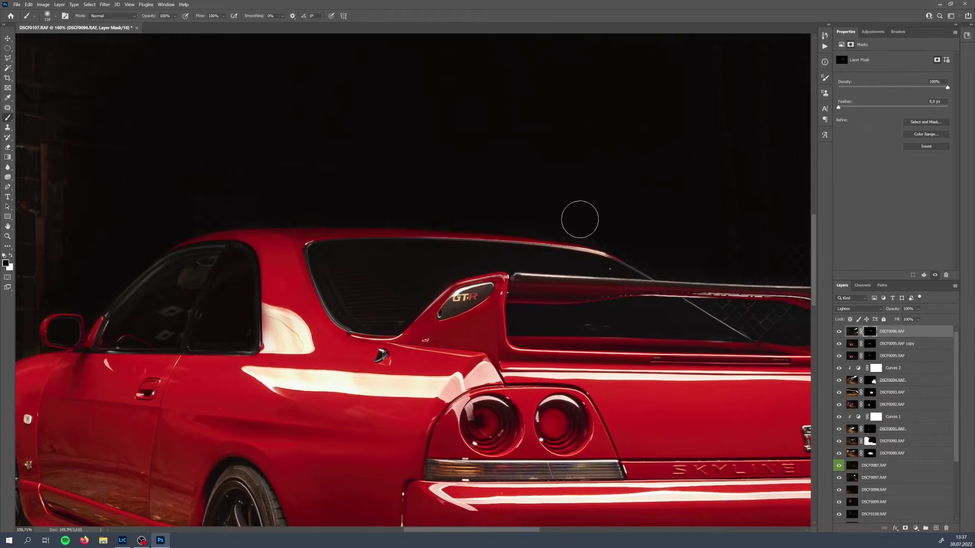
pyautogui.moveTo(665, 336); pyautogui.dragTo(414, 208)
pyautogui.scroll(-5, 414, 207)
pyautogui.moveTo(346, 243); pyautogui.dragTo(471, 289)
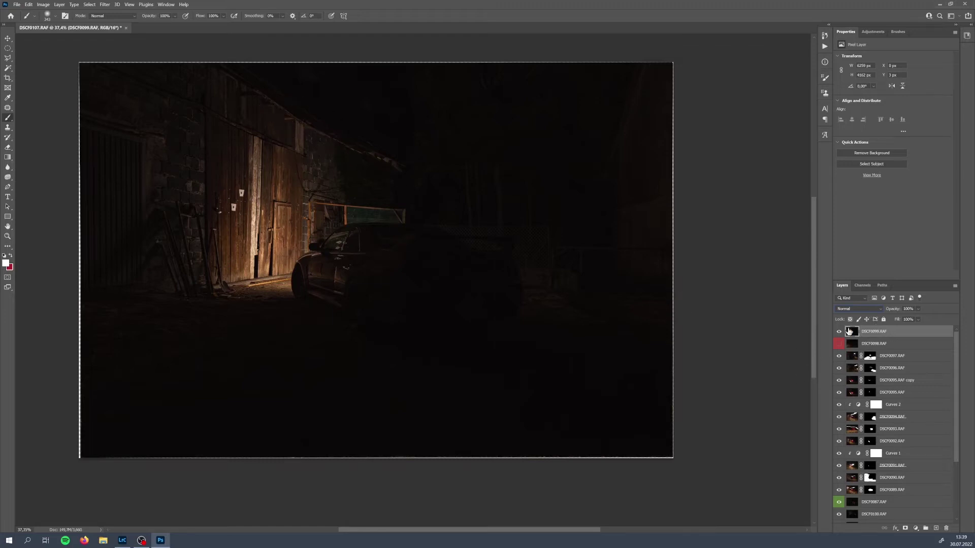
# Step: Set the DSCF0099.RAF layer's blend mode to Lighten and check its effect on the image
pyautogui.click(868, 309)
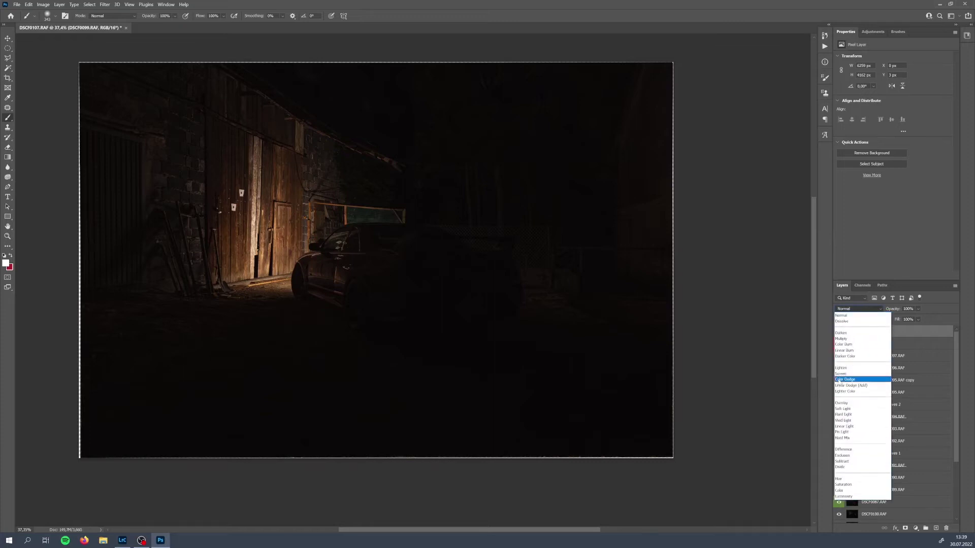
pyautogui.click(858, 370)
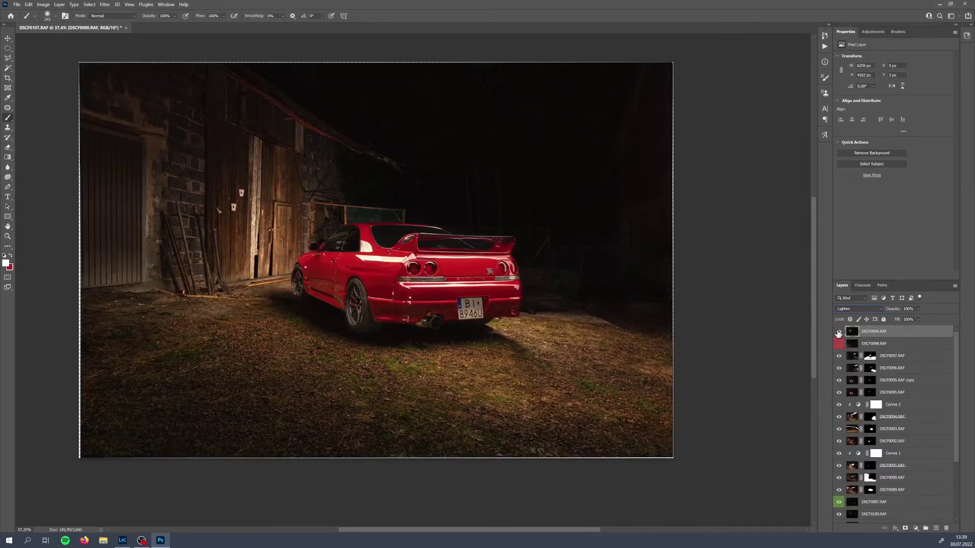
pyautogui.click(839, 331)
pyautogui.click(839, 331)
# Step: Compare the barn doors and the background behind the car with and without the DSCF0099.RAF layer
pyautogui.moveTo(338, 218); pyautogui.dragTo(351, 264)
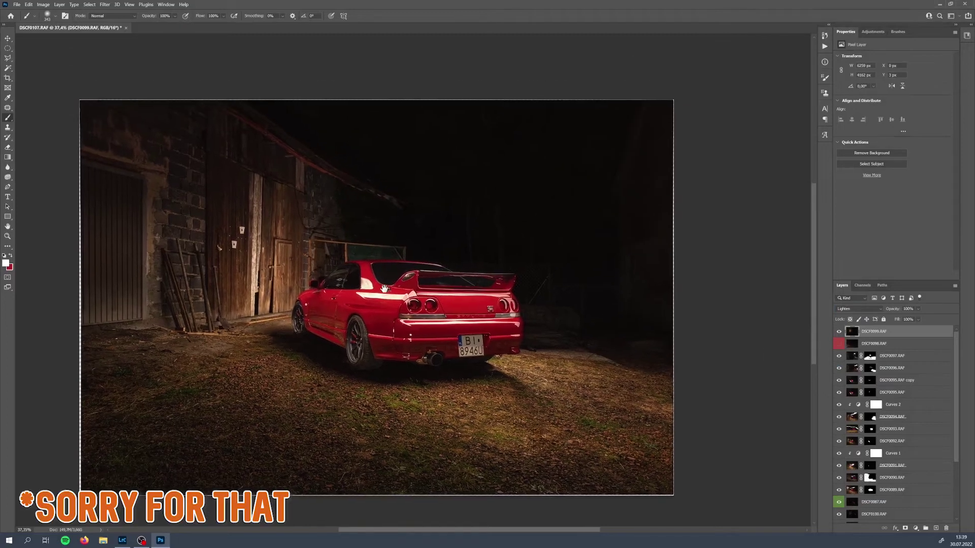
pyautogui.click(838, 331)
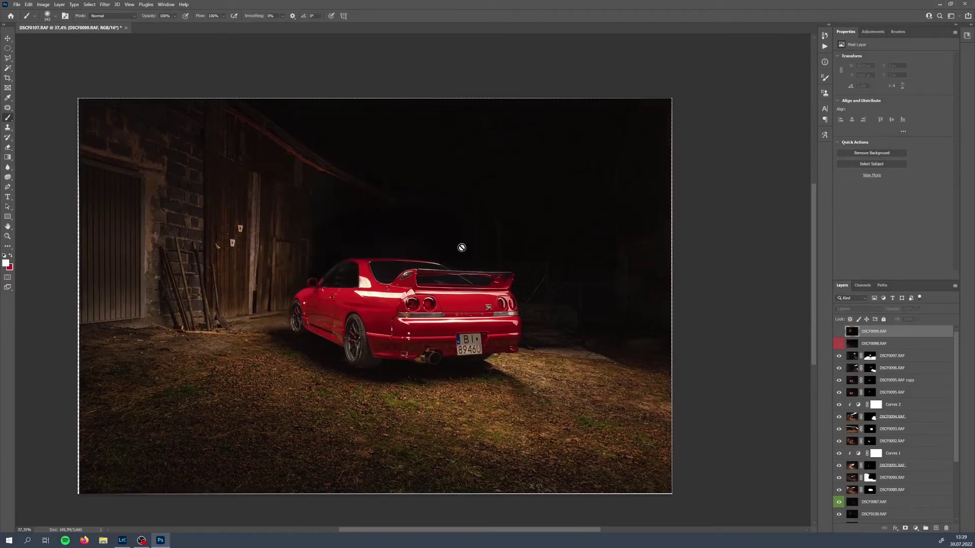
pyautogui.click(838, 333)
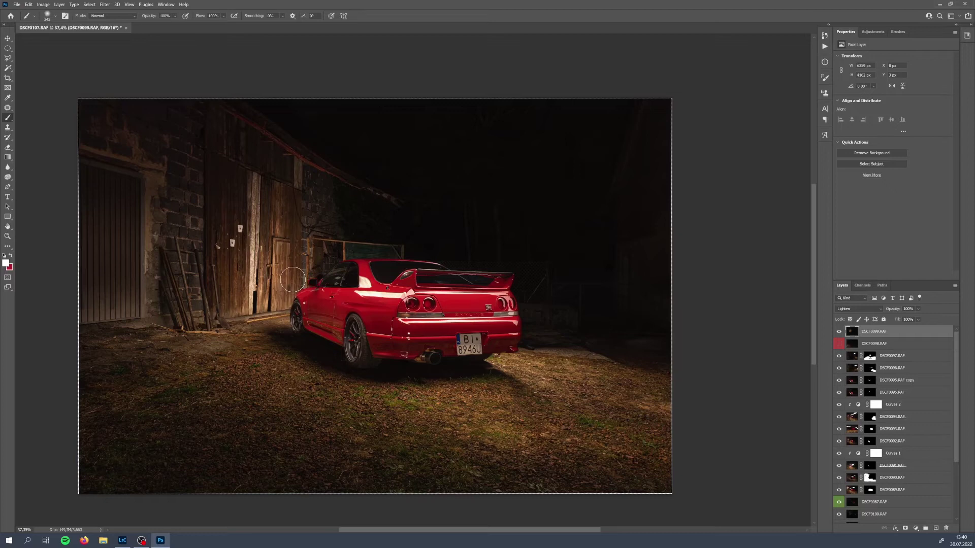
pyautogui.click(838, 332)
pyautogui.click(838, 331)
pyautogui.click(838, 332)
pyautogui.click(839, 332)
pyautogui.click(839, 332)
pyautogui.click(839, 332)
pyautogui.moveTo(481, 329); pyautogui.dragTo(462, 347)
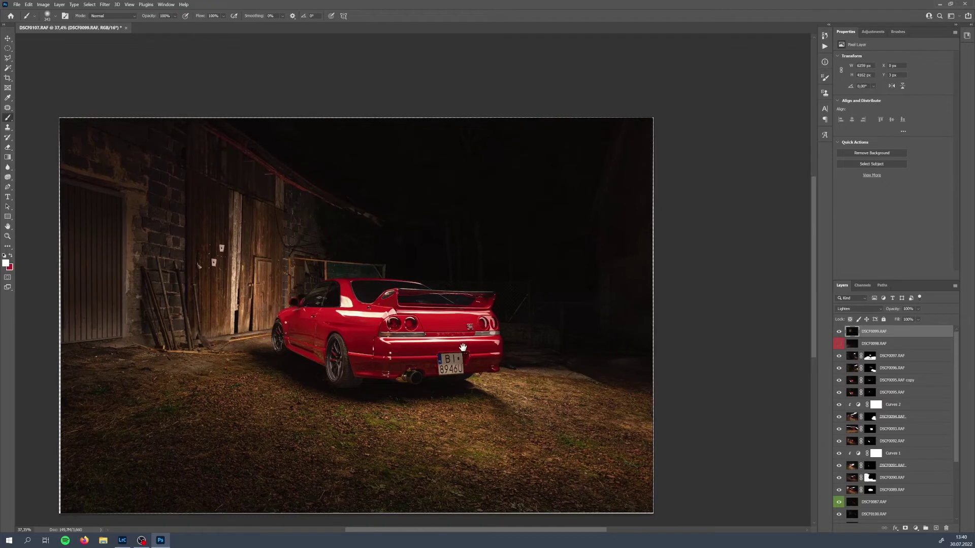
# Step: Move the DSCF0100.RAF layer to the top of the stack and set its blend mode to Lighten
pyautogui.scroll(-1, 848, 396)
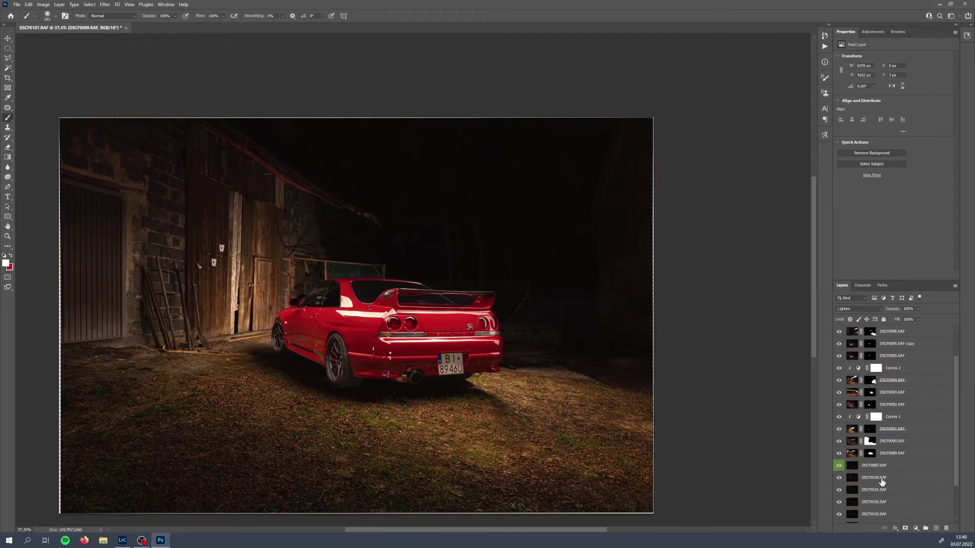
pyautogui.scroll(3, 908, 330)
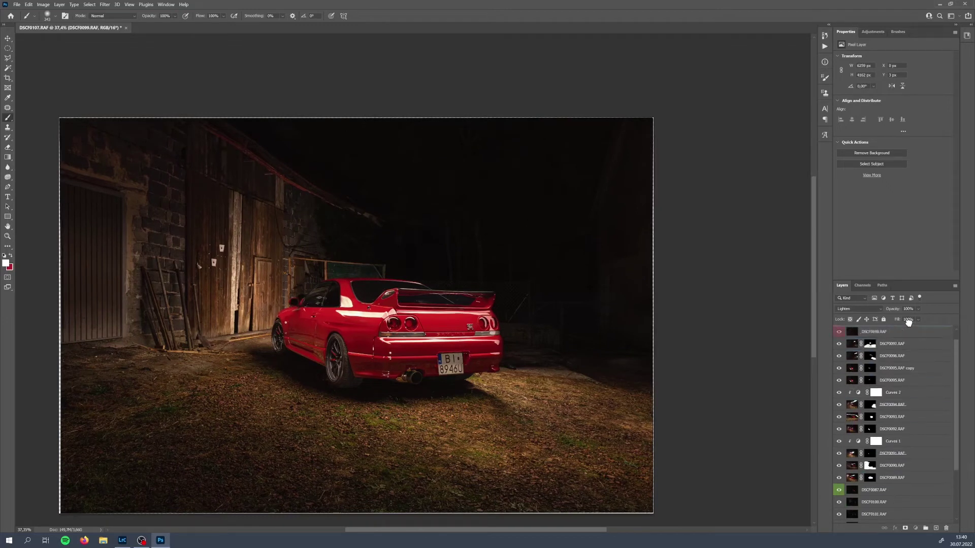
pyautogui.scroll(1, 908, 322)
pyautogui.moveTo(907, 329); pyautogui.dragTo(908, 330)
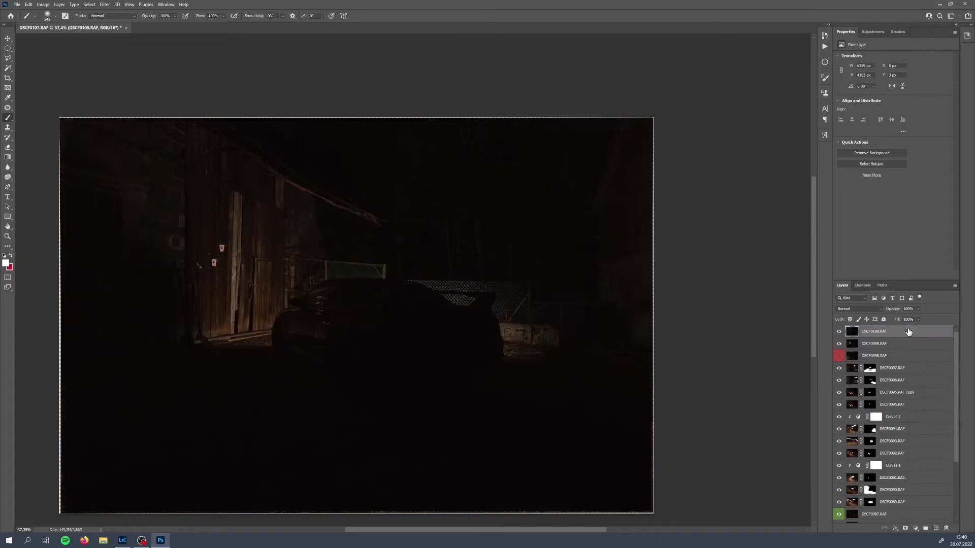
pyautogui.click(855, 309)
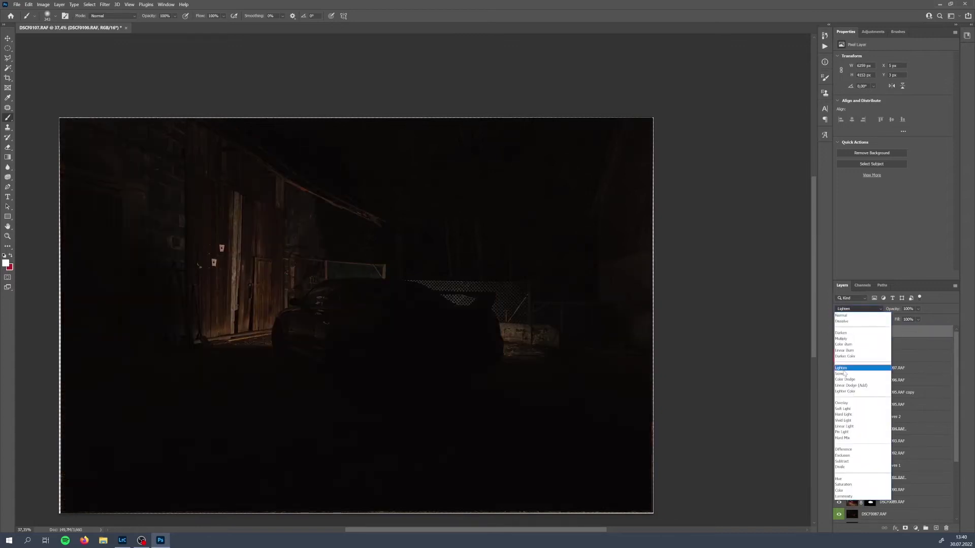
pyautogui.click(845, 369)
# Step: Examine the fence and low wall behind the car with and without the DSCF0100.RAF layer
pyautogui.click(840, 331)
pyautogui.click(840, 331)
pyautogui.click(839, 332)
pyautogui.click(839, 331)
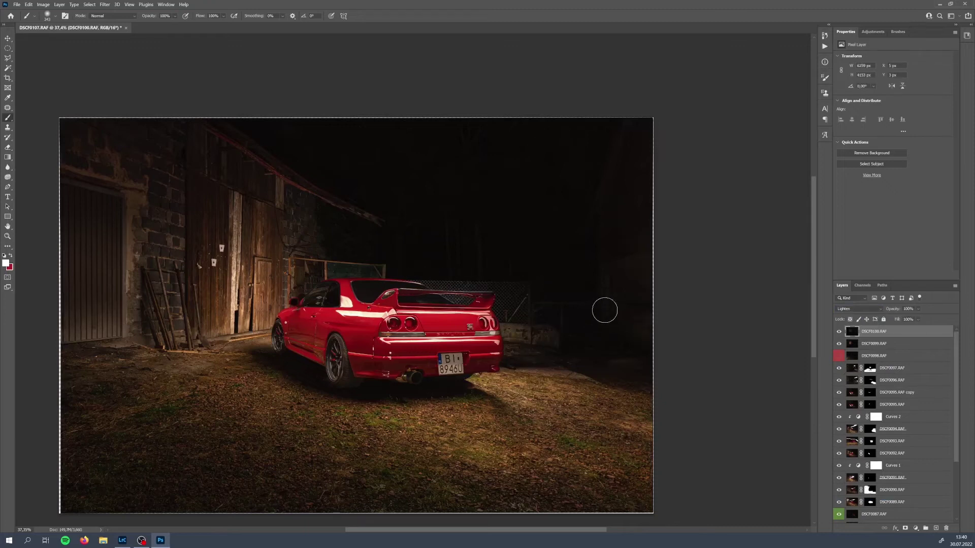
pyautogui.scroll(-1, 618, 327)
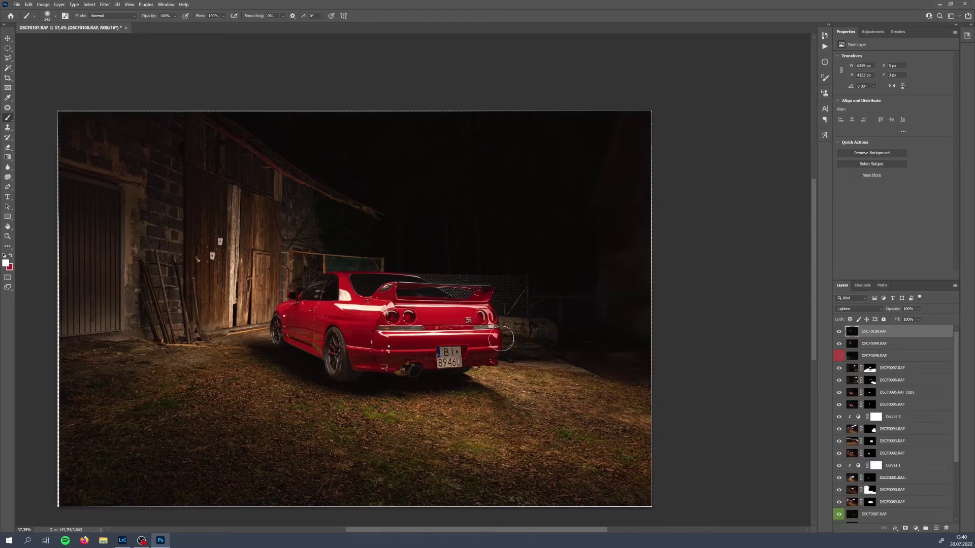
pyautogui.click(839, 332)
pyautogui.click(839, 331)
pyautogui.click(839, 332)
# Step: Move the tail-light layers DSCF0101.RAF, DSCF0102.RAF and DSCF0103.RAF together to the top of the layer stack
pyautogui.scroll(-2, 924, 477)
pyautogui.scroll(-1, 886, 474)
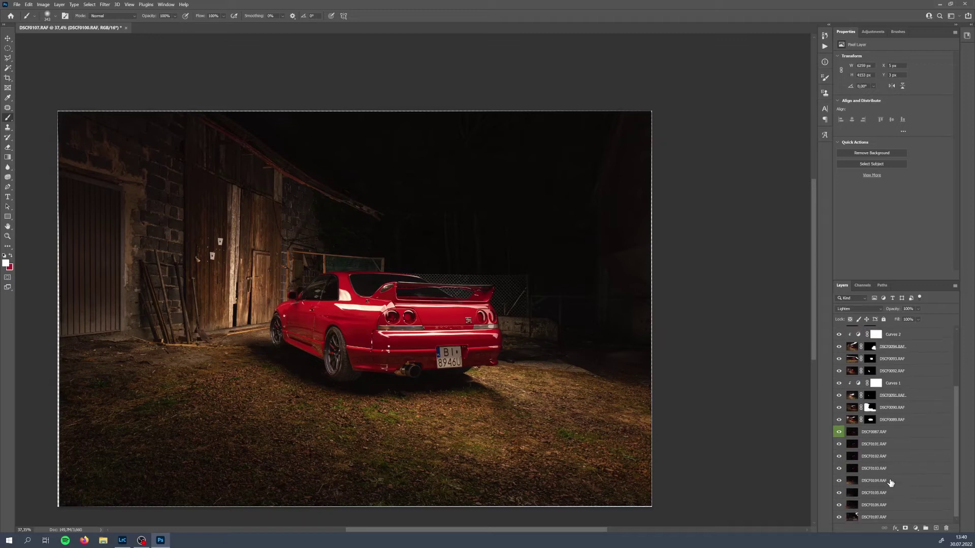
pyautogui.scroll(1, 890, 482)
pyautogui.moveTo(876, 477); pyautogui.dragTo(869, 358)
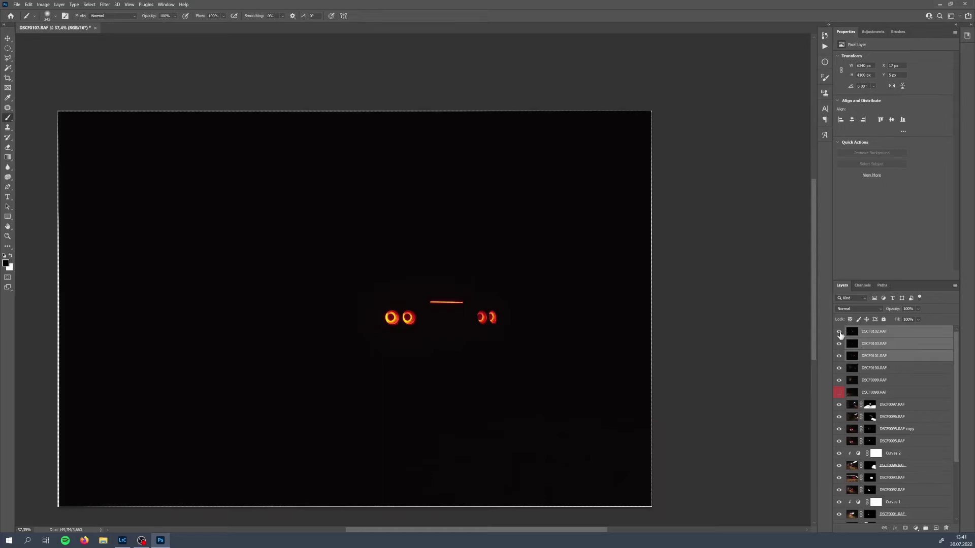
# Step: Compare the three tail-light exposures one by one and hide DSCF0101.RAF, DSCF0102.RAF and DSCF0103.RAF
pyautogui.click(839, 332)
pyautogui.click(839, 344)
pyautogui.click(839, 356)
pyautogui.click(840, 332)
pyautogui.click(838, 343)
pyautogui.click(840, 334)
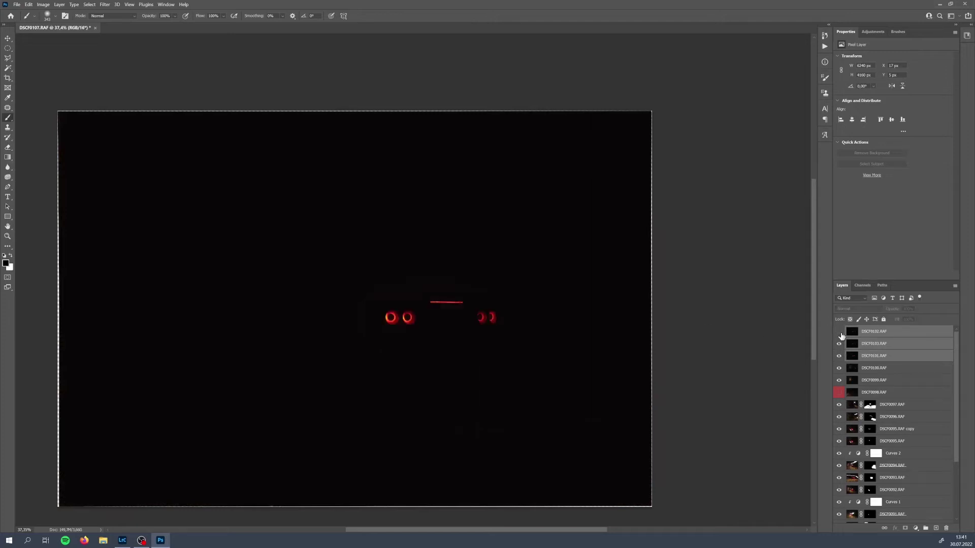
pyautogui.click(840, 335)
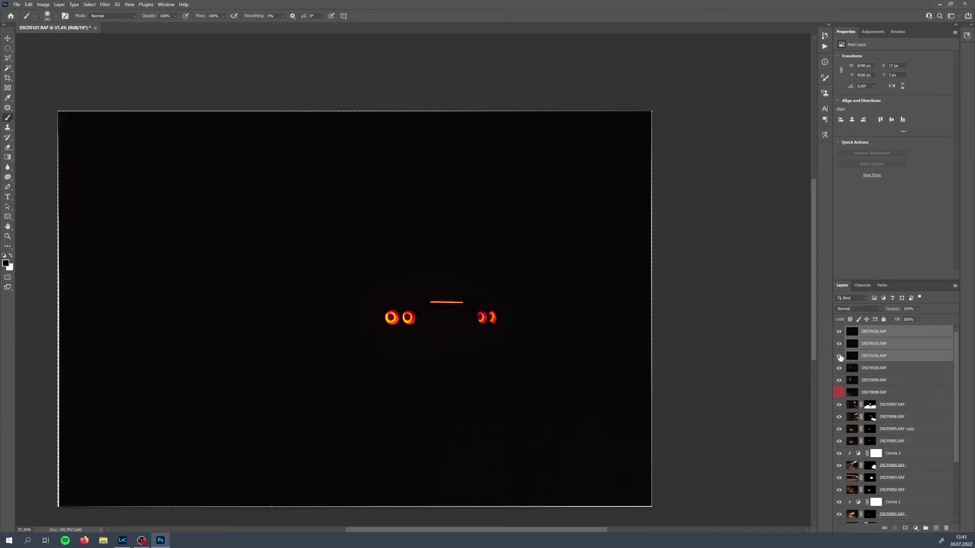
pyautogui.moveTo(841, 335); pyautogui.dragTo(838, 358)
pyautogui.click(838, 356)
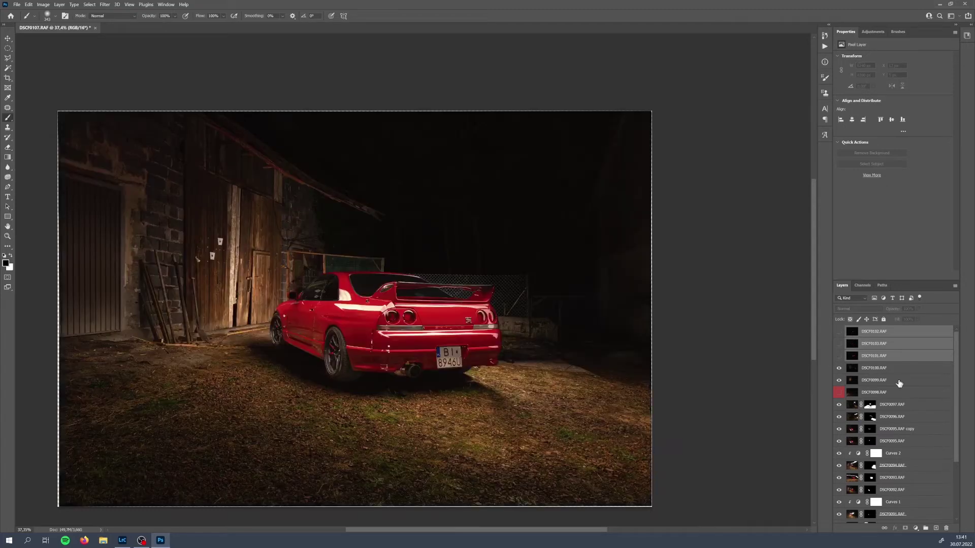
# Step: Move the DSCF0104.RAF layer to the top of the stack and set its blend mode to Lighten
pyautogui.scroll(-3, 900, 384)
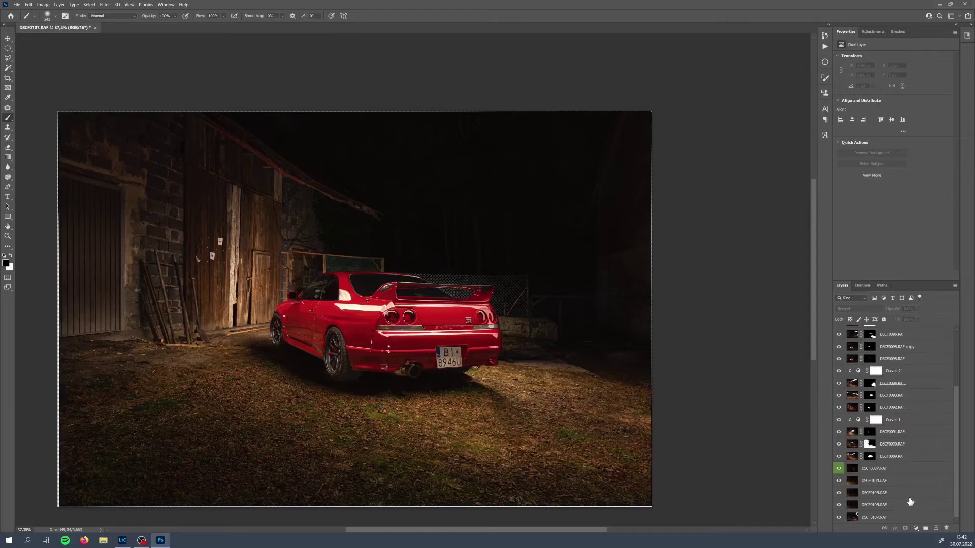
pyautogui.click(883, 483)
pyautogui.moveTo(882, 483); pyautogui.dragTo(885, 331)
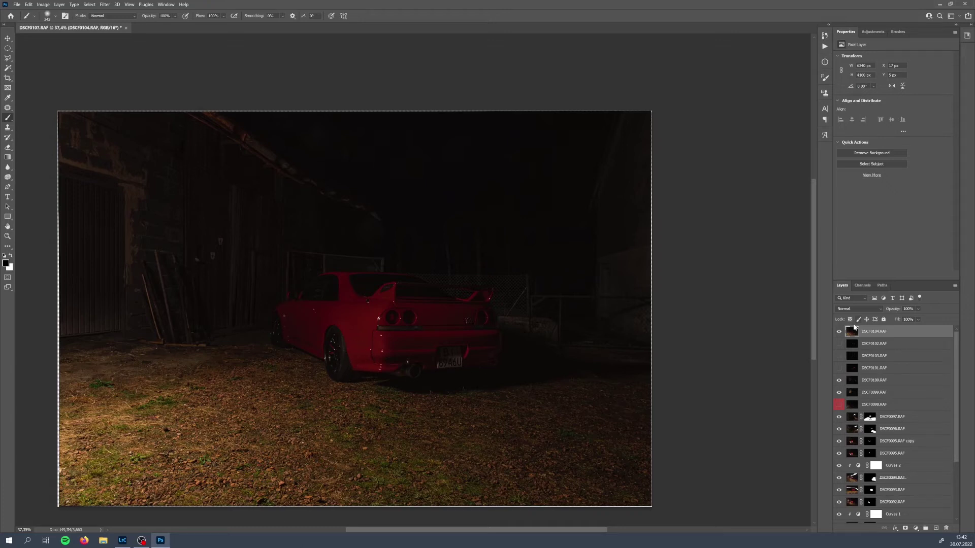
pyautogui.click(862, 309)
pyautogui.click(862, 370)
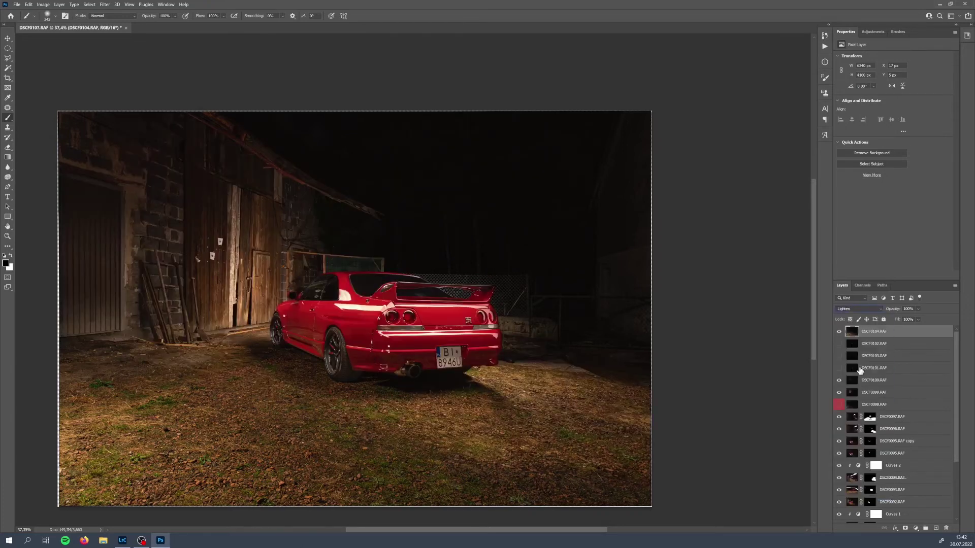
# Step: Examine the ground and the shadow beside the car with and without the DSCF0104.RAF layer
pyautogui.click(839, 332)
pyautogui.click(839, 331)
pyautogui.click(839, 332)
pyautogui.click(837, 332)
pyautogui.click(838, 333)
pyautogui.click(838, 333)
pyautogui.click(839, 333)
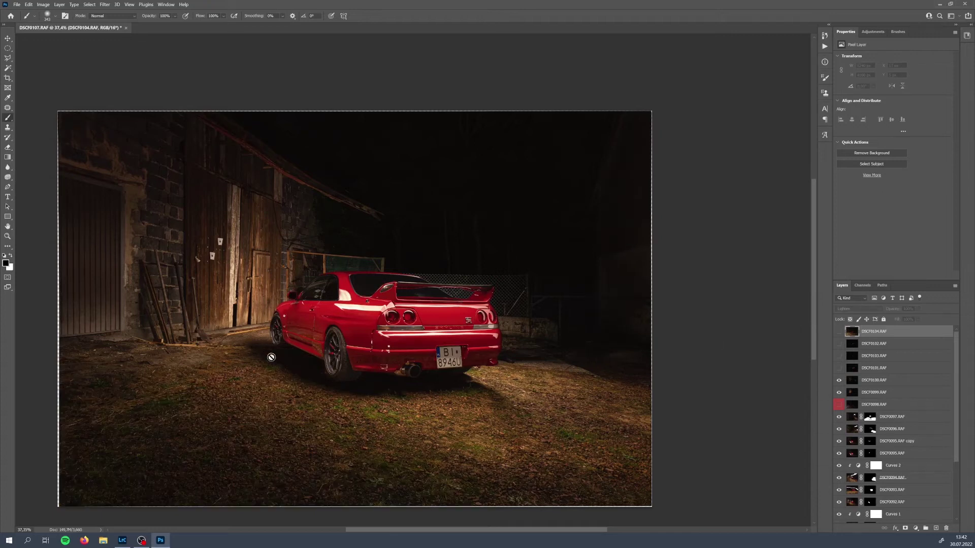
pyautogui.scroll(2, 293, 361)
pyautogui.scroll(1, 293, 361)
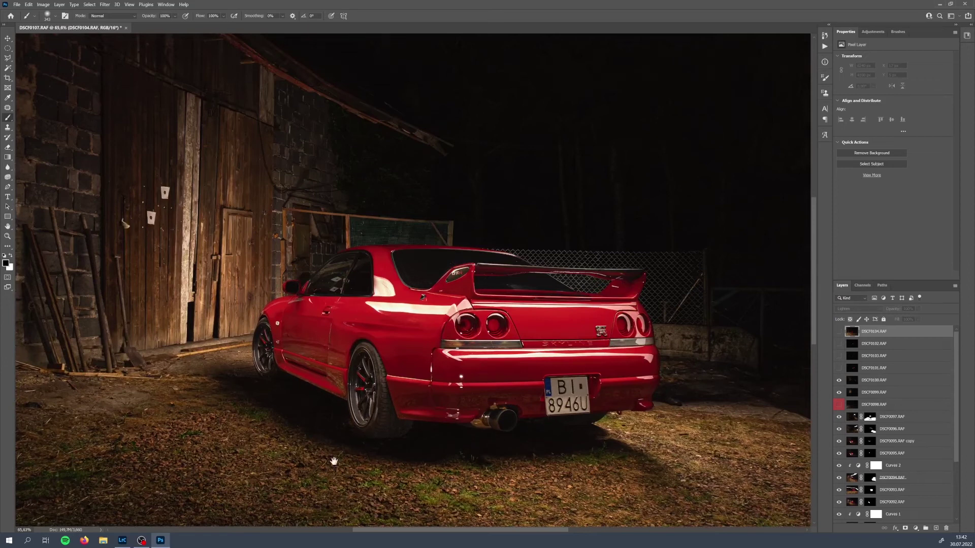
pyautogui.hotkey('ctrl', '0')
pyautogui.moveTo(428, 327); pyautogui.dragTo(422, 358)
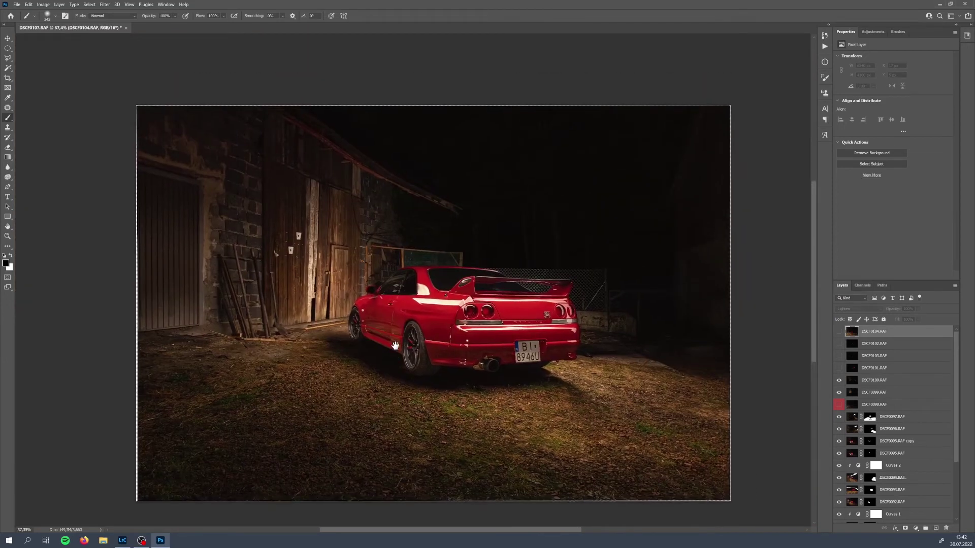
pyautogui.click(839, 331)
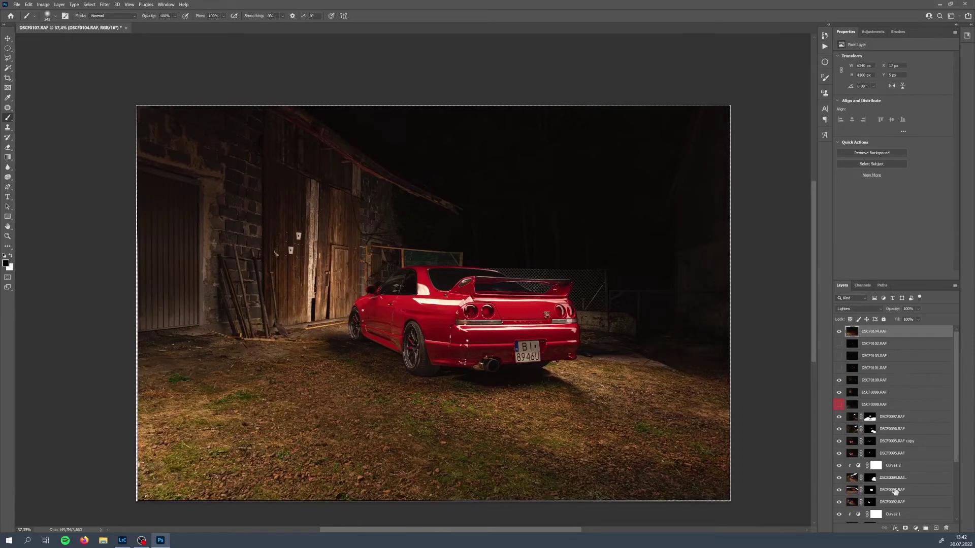
# Step: Give DSCF0104.RAF a black mask, paint white with a larger brush over the dark ground around the car, and select the layer's image
pyautogui.click(905, 529)
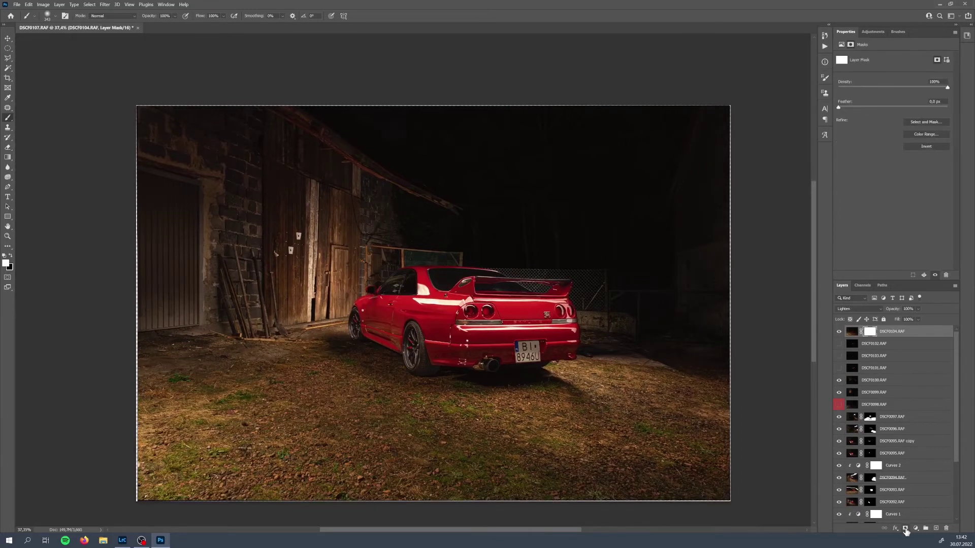
pyautogui.hotkey('ctrl', 'i')
pyautogui.keyDown('alt'); pyautogui.rightClick(369, 363); pyautogui.keyUp('alt')
pyautogui.moveTo(370, 364)
pyautogui.mouseDown()
pyautogui.moveTo(454, 376)
pyautogui.moveTo(535, 376)
pyautogui.moveTo(393, 374)
pyautogui.moveTo(333, 340)
pyautogui.moveTo(437, 381)
pyautogui.moveTo(528, 370)
pyautogui.moveTo(422, 365)
pyautogui.moveTo(334, 341)
pyautogui.moveTo(381, 360)
pyautogui.moveTo(478, 371)
pyautogui.mouseUp()
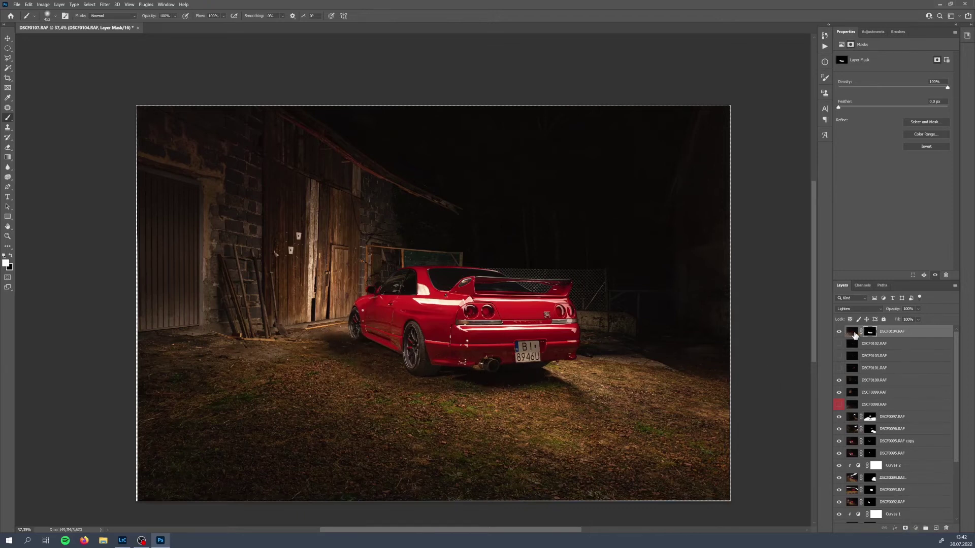
pyautogui.click(852, 332)
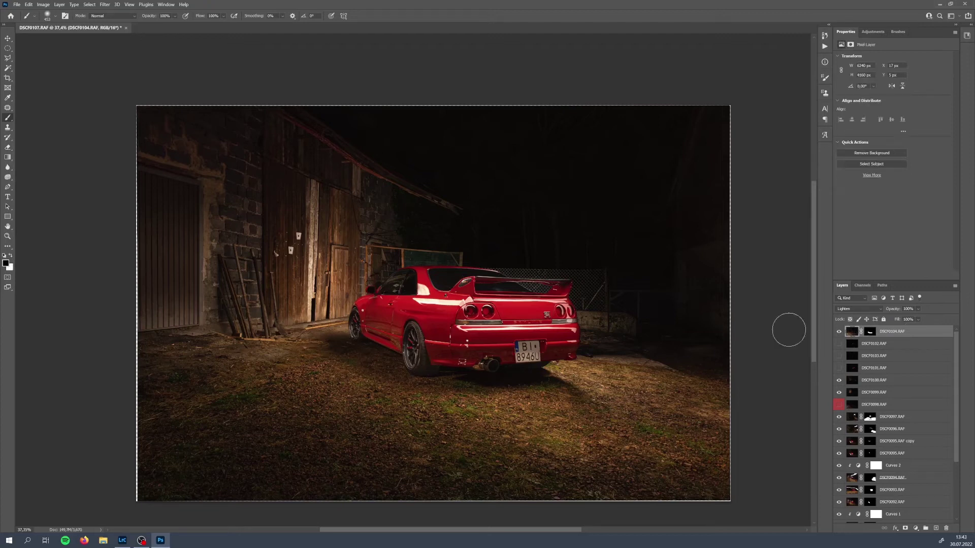
# Step: Lower the opacity of the DSCF0104.RAF layer to 35% and check the ground around the car
pyautogui.moveTo(918, 309); pyautogui.dragTo(909, 320)
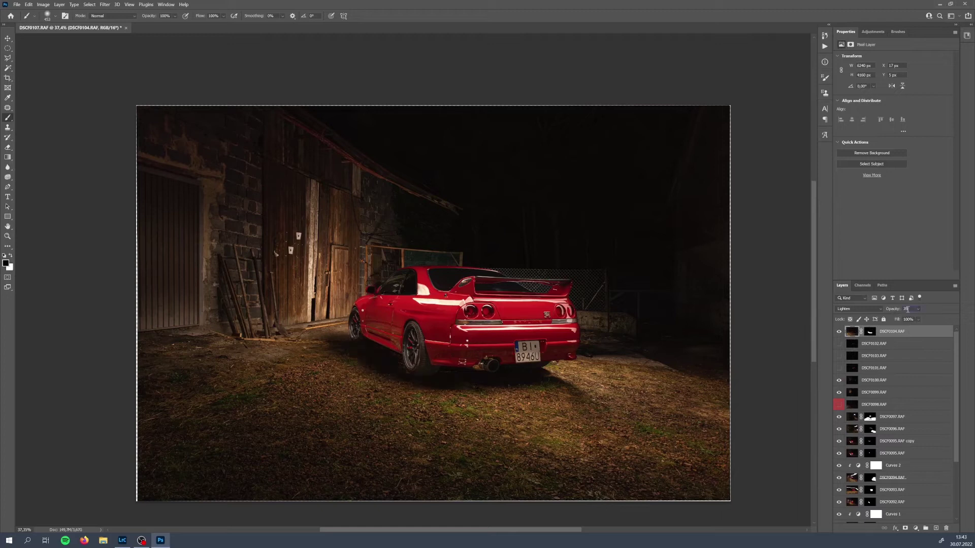
pyautogui.scroll(5, 425, 373)
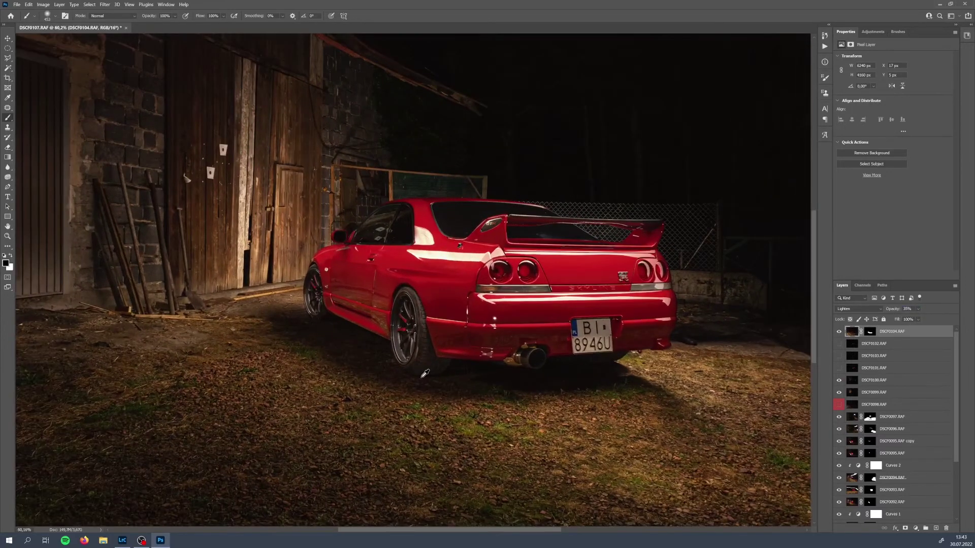
pyautogui.scroll(-5, 425, 374)
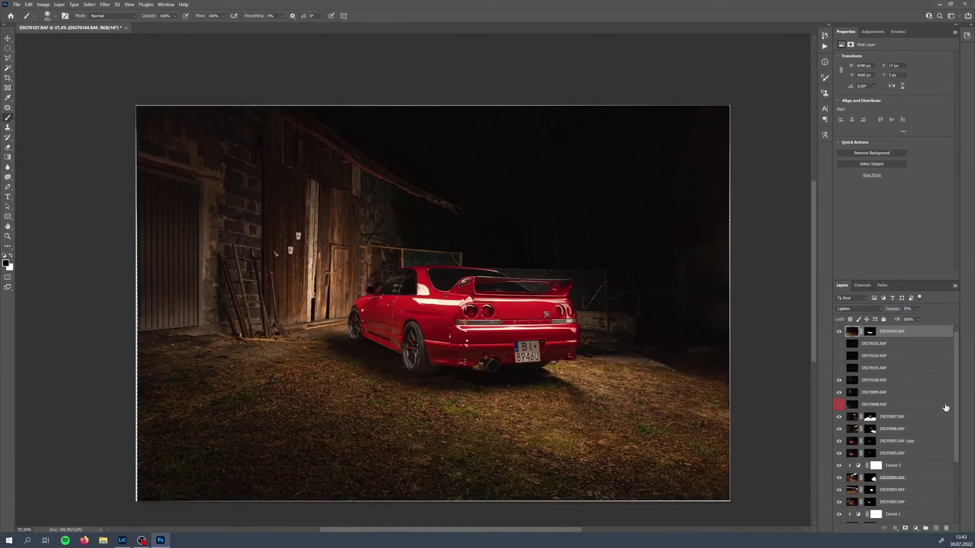
pyautogui.scroll(-3, 945, 409)
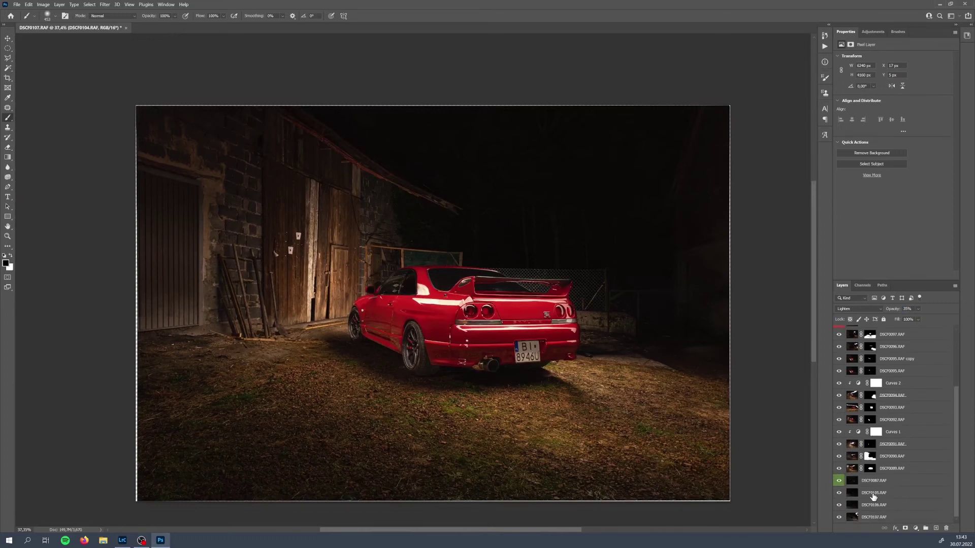
pyautogui.scroll(3, 932, 476)
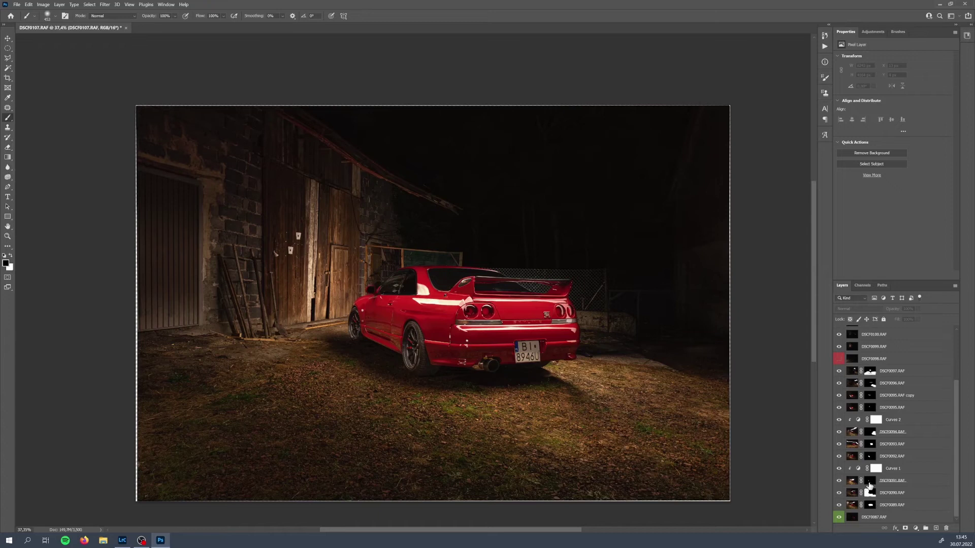
# Step: Select the layer mask of DSCF0089.RAF, make the brush smaller, and check the car in the composite
pyautogui.click(870, 505)
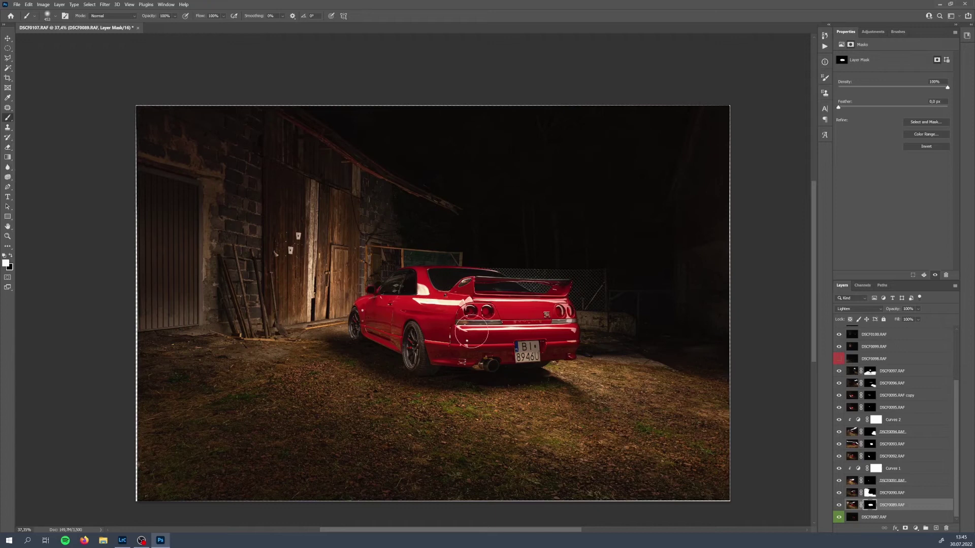
pyautogui.press('[')
pyautogui.press('[')
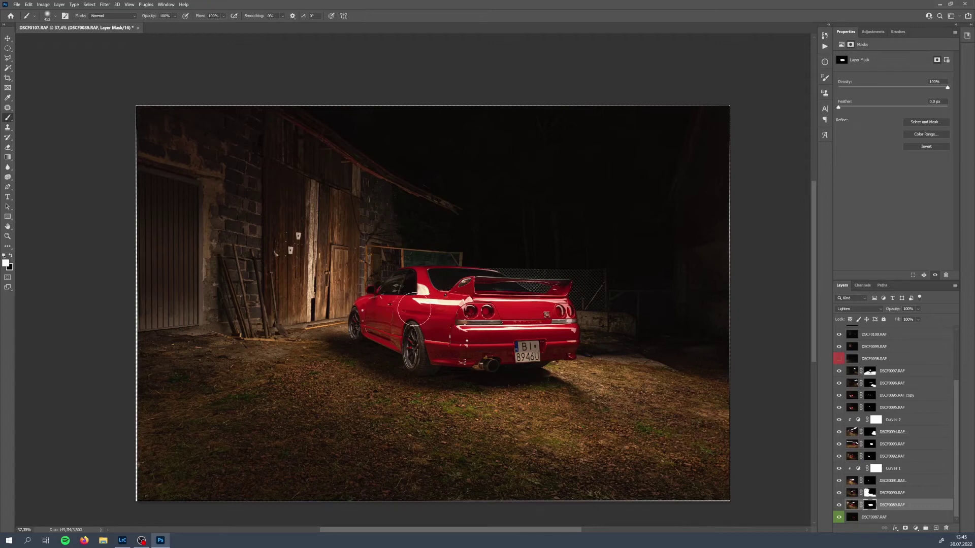
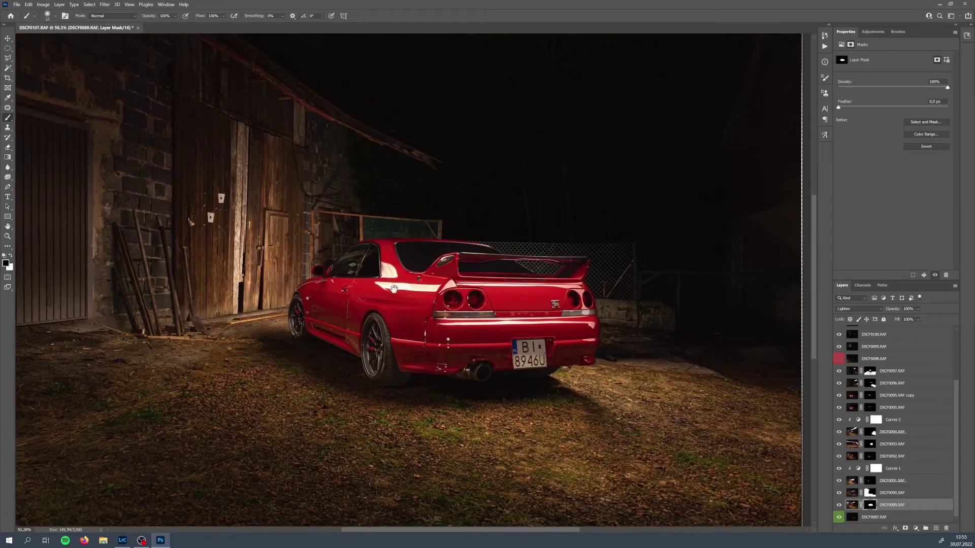
pyautogui.moveTo(394, 289); pyautogui.dragTo(442, 304)
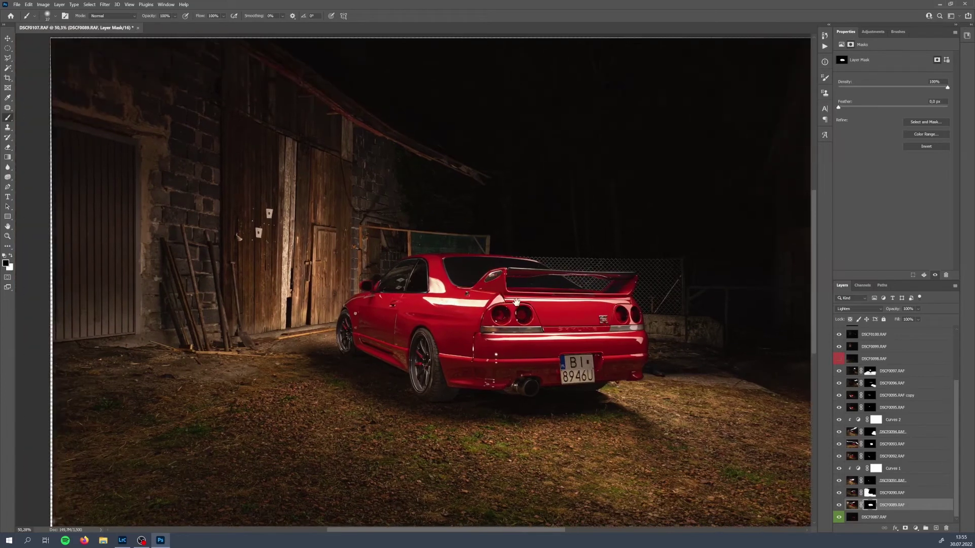
pyautogui.moveTo(516, 303); pyautogui.dragTo(472, 280)
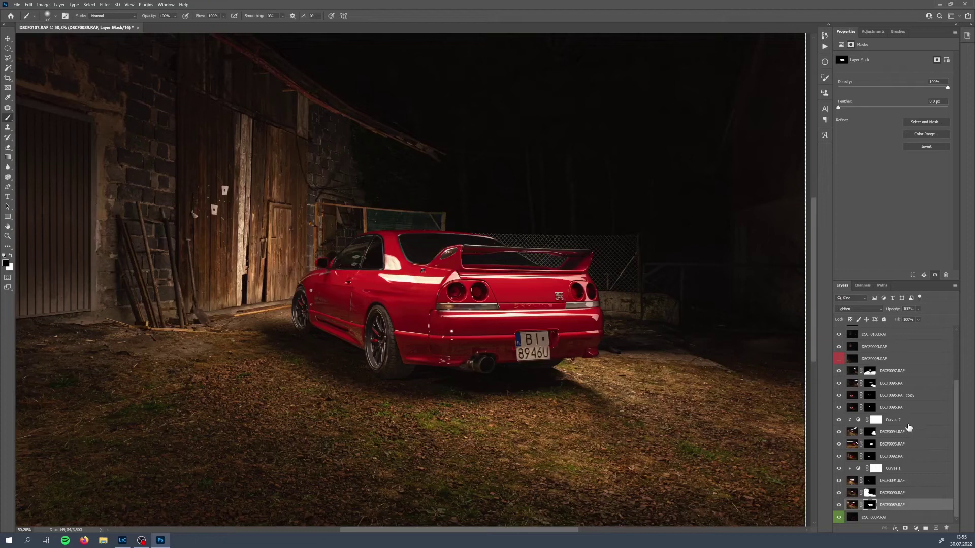
# Step: Move the three hidden layers DSCF0101.RAF, DSCF0102.RAF and DSCF0103.RAF together to the top of the layer stack
pyautogui.click(894, 517)
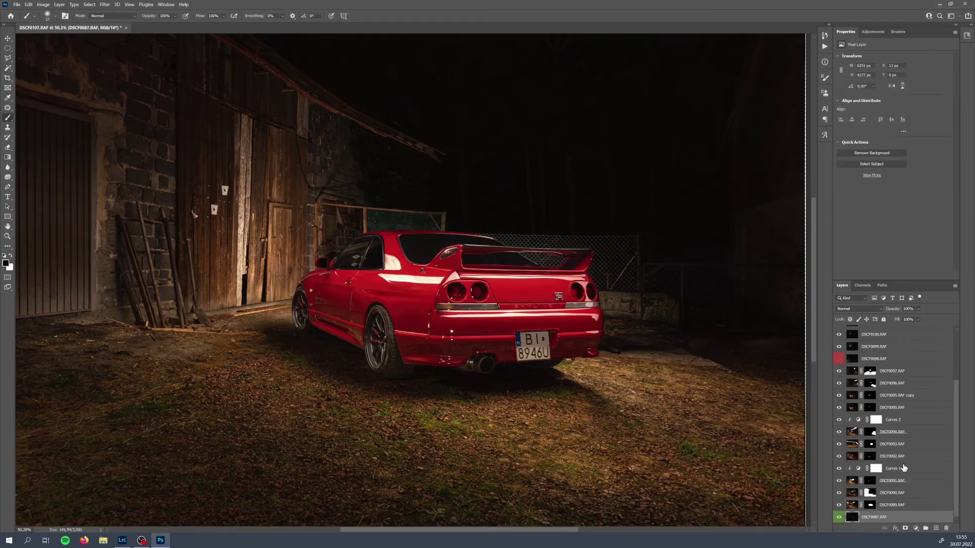
pyautogui.scroll(3, 902, 467)
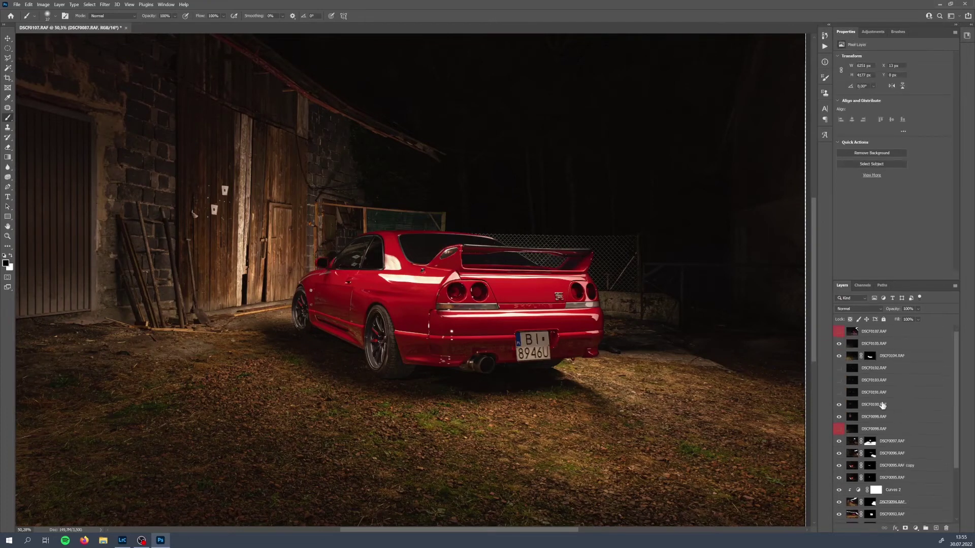
pyautogui.click(875, 392)
pyautogui.keyDown('shift'); pyautogui.click(872, 370); pyautogui.keyUp('shift')
pyautogui.moveTo(872, 372); pyautogui.dragTo(874, 327)
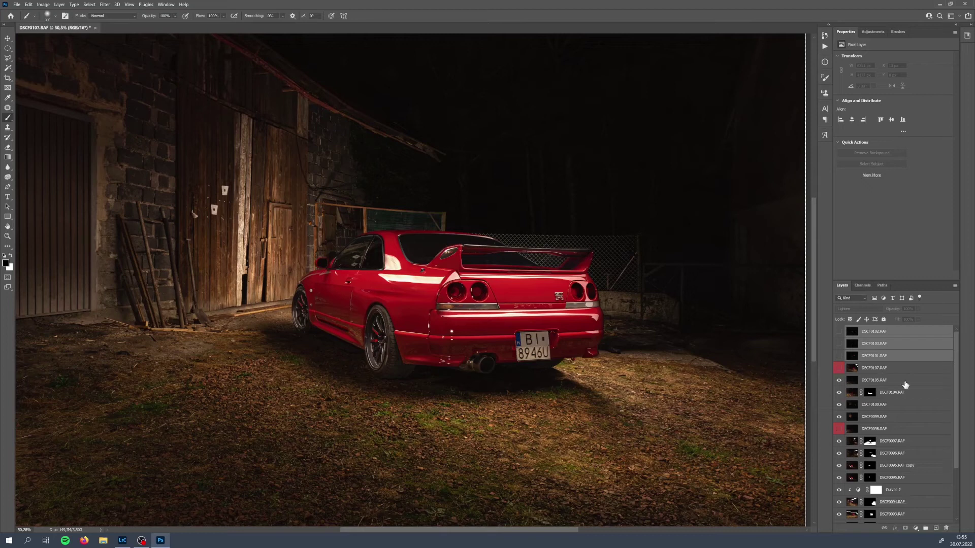
# Step: Select all layers from DSCF0107.RAF down to DSCF0087.RAF and duplicate them
pyautogui.click(886, 371)
pyautogui.scroll(-3, 888, 386)
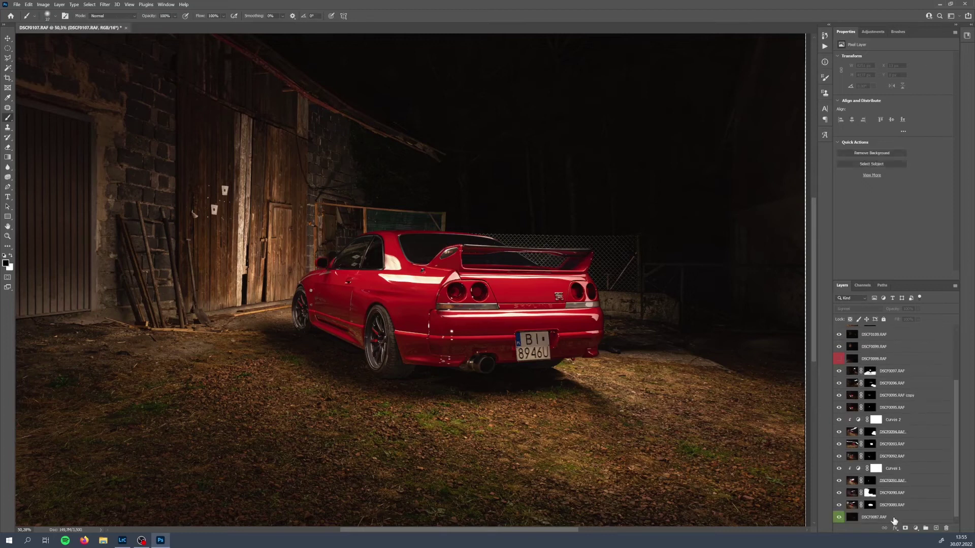
pyautogui.keyDown('shift'); pyautogui.click(894, 519); pyautogui.keyUp('shift')
pyautogui.scroll(3, 888, 446)
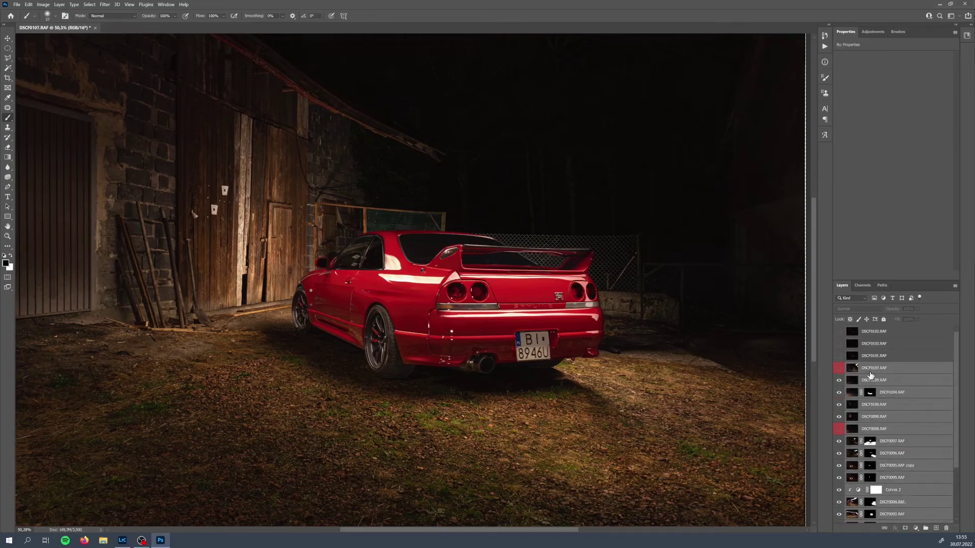
pyautogui.scroll(-2, 870, 375)
pyautogui.scroll(2, 915, 445)
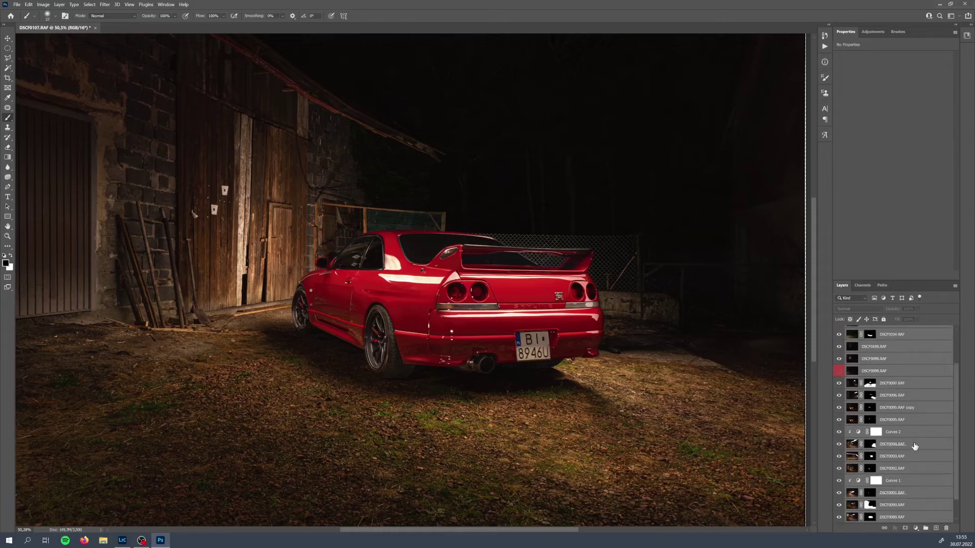
pyautogui.scroll(-2, 893, 382)
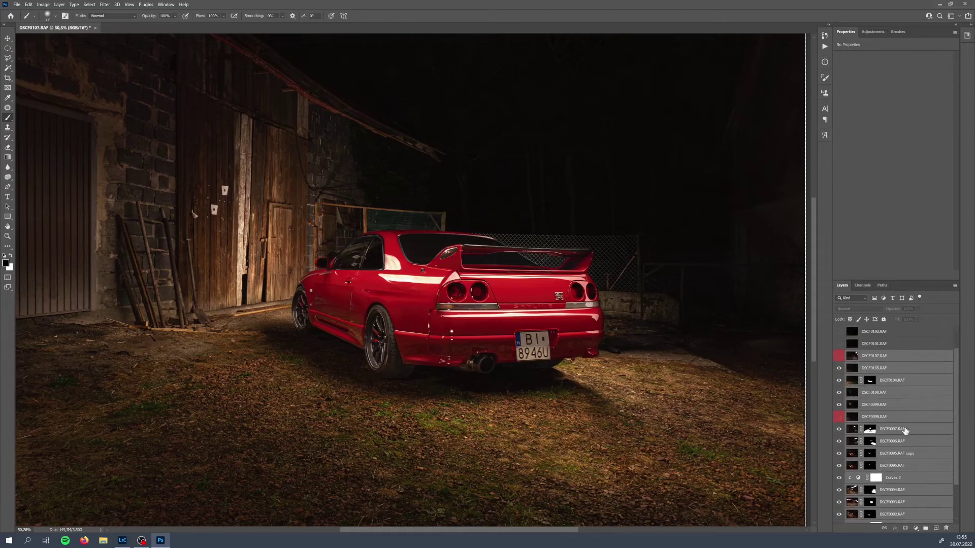
pyautogui.scroll(2, 897, 361)
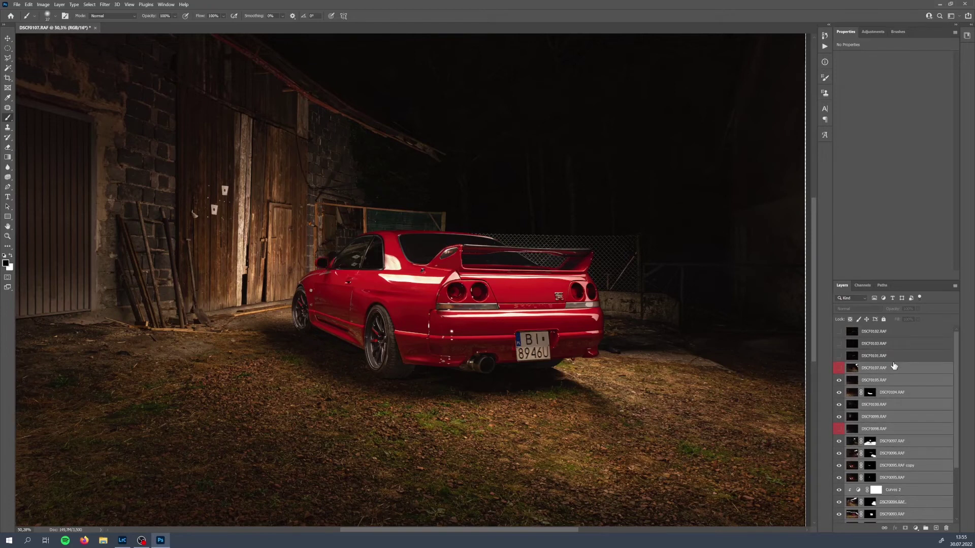
pyautogui.scroll(2, 893, 365)
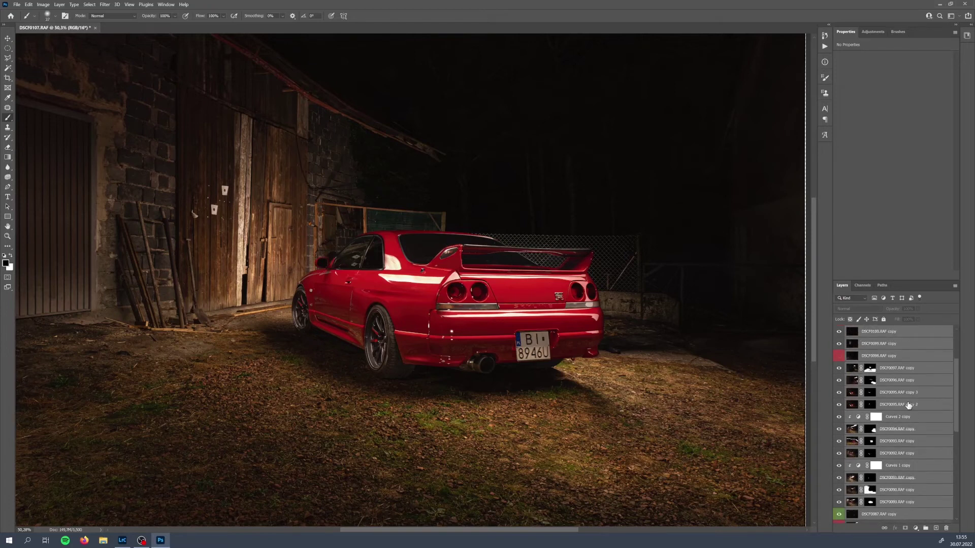
# Step: Merge the duplicated layers into one layer and label it yellow
pyautogui.scroll(-2, 909, 406)
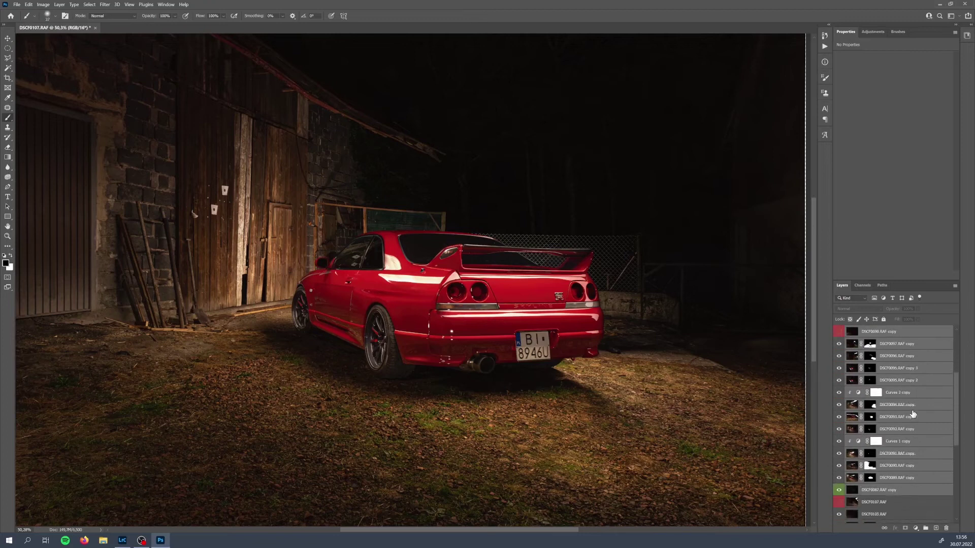
pyautogui.scroll(-3, 913, 414)
pyautogui.rightClick(895, 350)
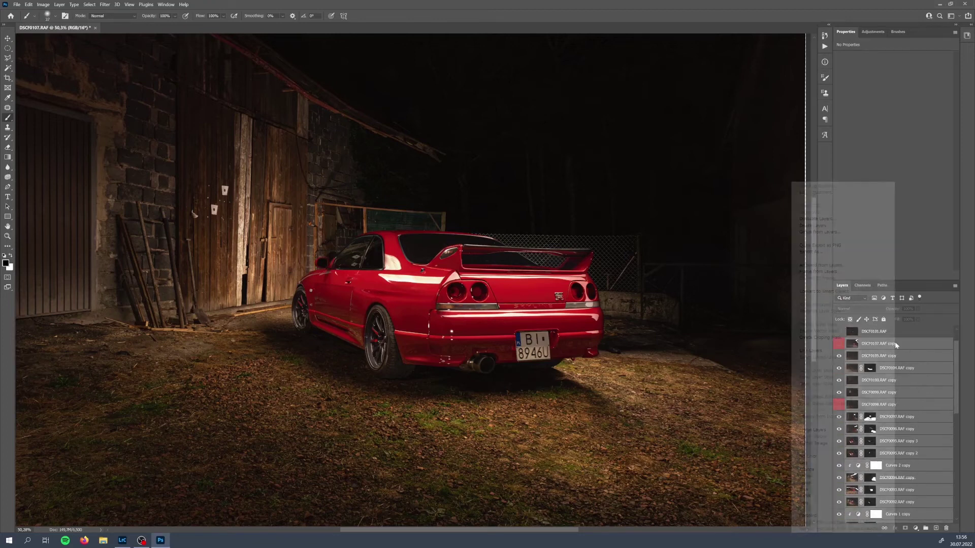
pyautogui.click(840, 430)
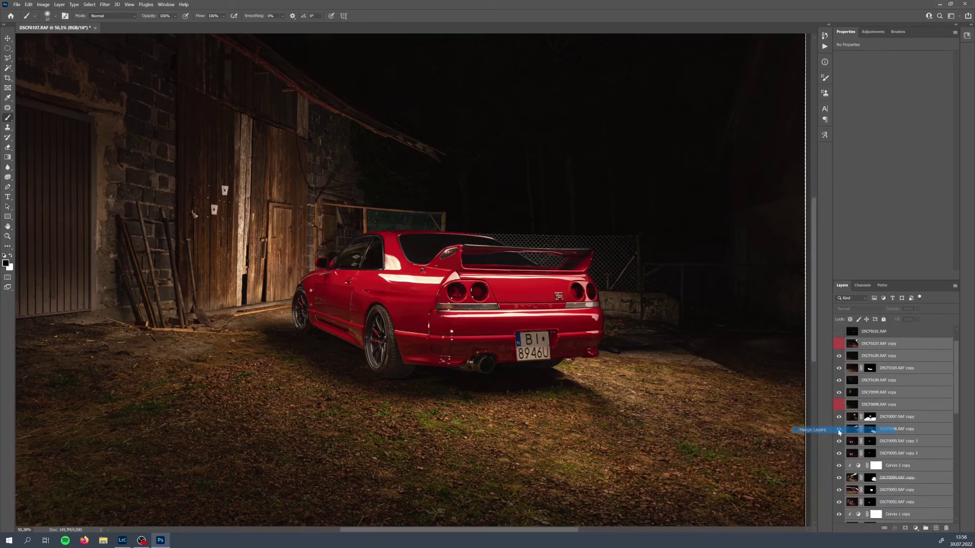
pyautogui.rightClick(892, 350)
pyautogui.click(833, 482)
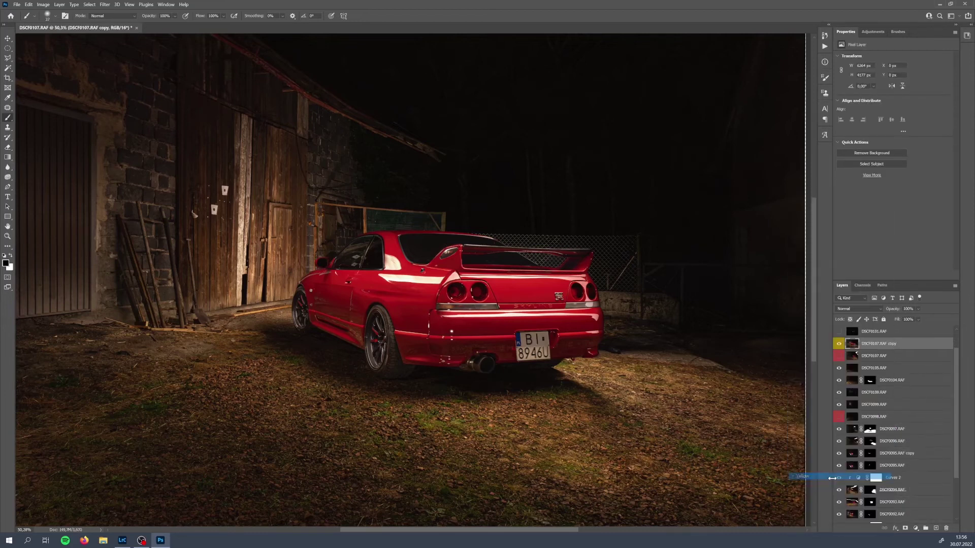
pyautogui.scroll(1, 896, 428)
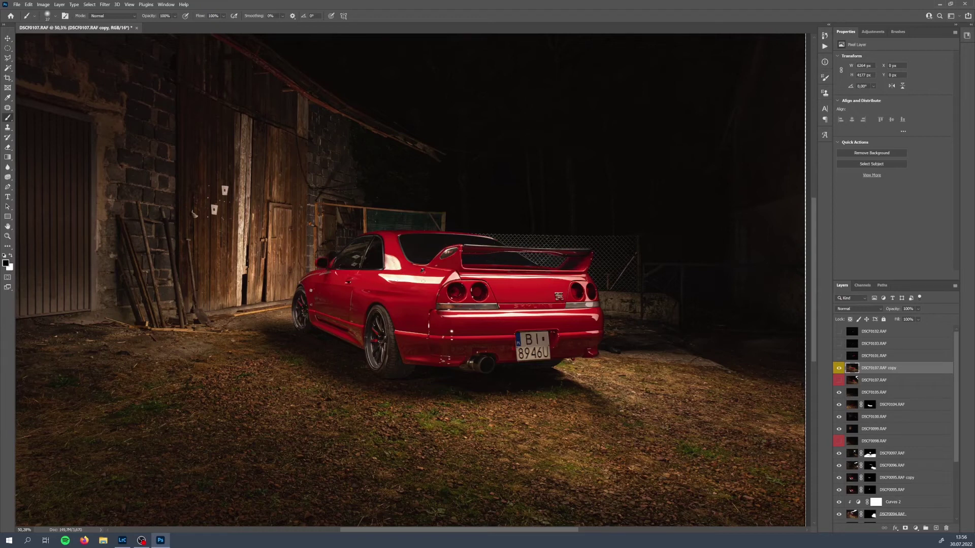
# Step: Examine the merged image up close, from the ground beside the car to its side windows and rear quarter panel
pyautogui.scroll(2, 459, 290)
pyautogui.scroll(2, 337, 320)
pyautogui.moveTo(337, 321); pyautogui.dragTo(349, 370)
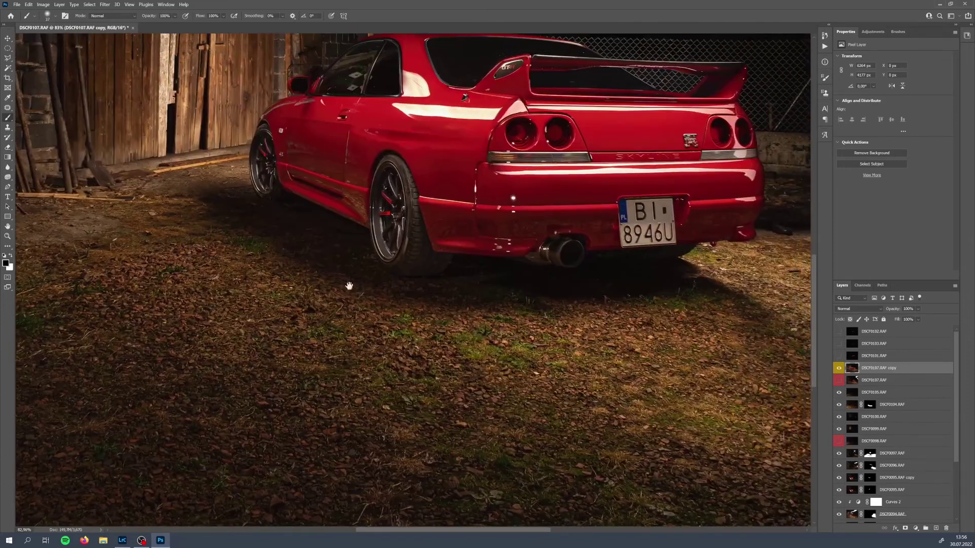
pyautogui.moveTo(348, 281); pyautogui.dragTo(297, 393)
pyautogui.moveTo(357, 247); pyautogui.dragTo(304, 340)
pyautogui.scroll(4, 349, 267)
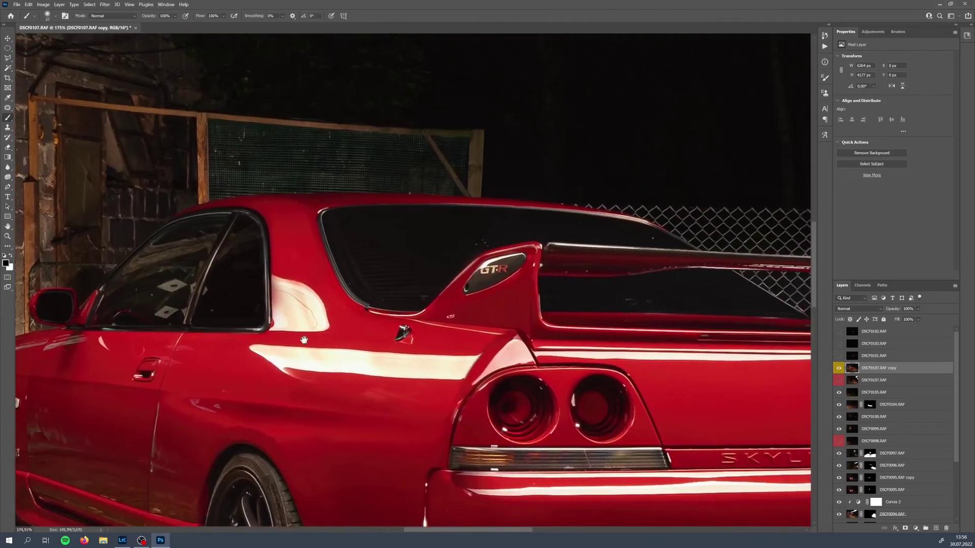
pyautogui.moveTo(333, 396); pyautogui.dragTo(329, 344)
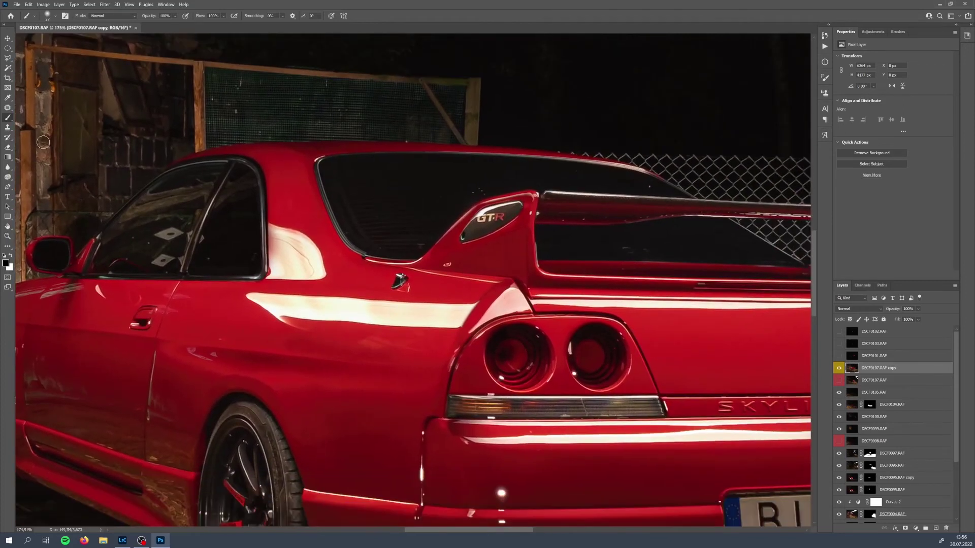
pyautogui.rightClick(8, 122)
pyautogui.click(7, 108)
pyautogui.rightClick(6, 110)
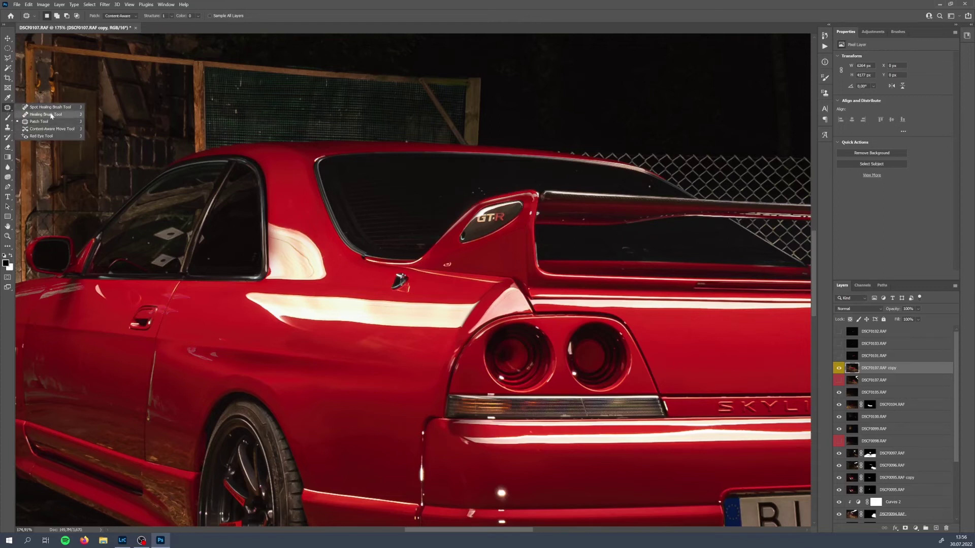
pyautogui.click(8, 128)
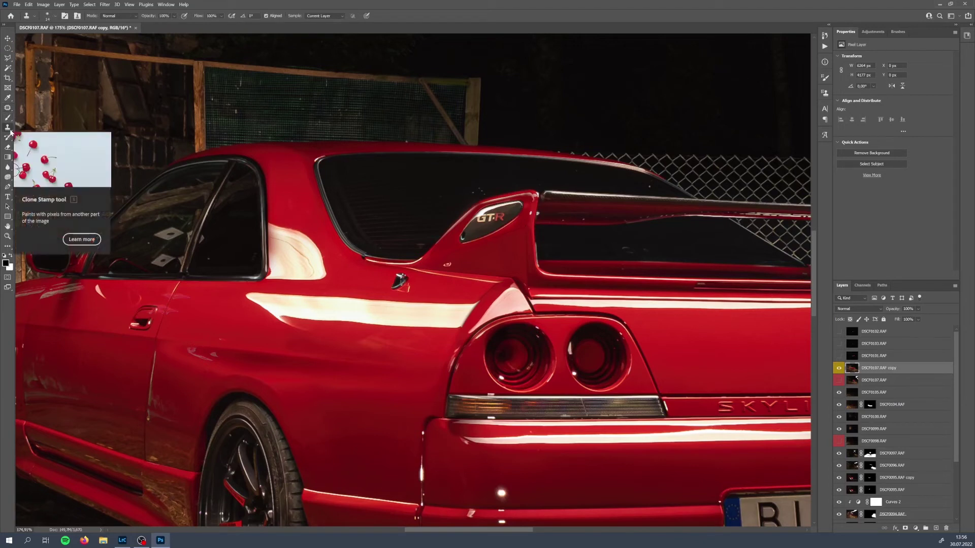
pyautogui.moveTo(8, 177)
pyautogui.mouseDown()
pyautogui.moveTo(39, 184)
pyautogui.moveTo(36, 192)
pyautogui.moveTo(42, 179)
pyautogui.moveTo(39, 193)
pyautogui.mouseUp()
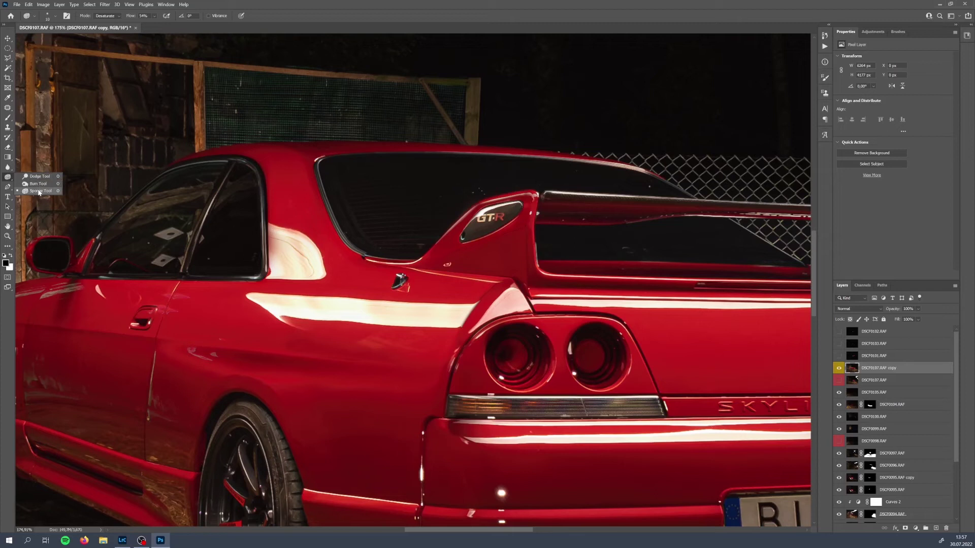
pyautogui.moveTo(38, 192); pyautogui.dragTo(15, 175)
# Step: Switch to the Mixer Brush and examine the bright reflections on the car's side and rear quarter panel
pyautogui.click(8, 120)
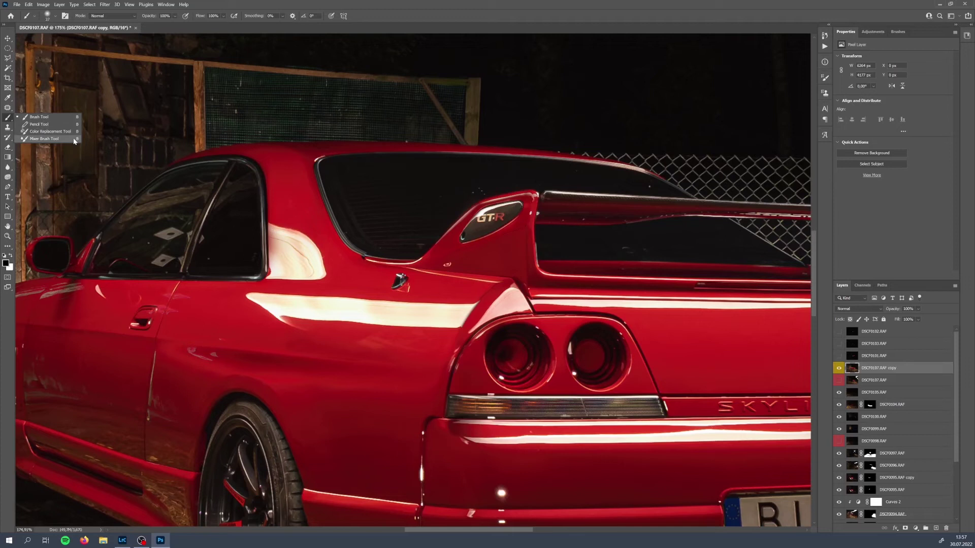
pyautogui.click(39, 141)
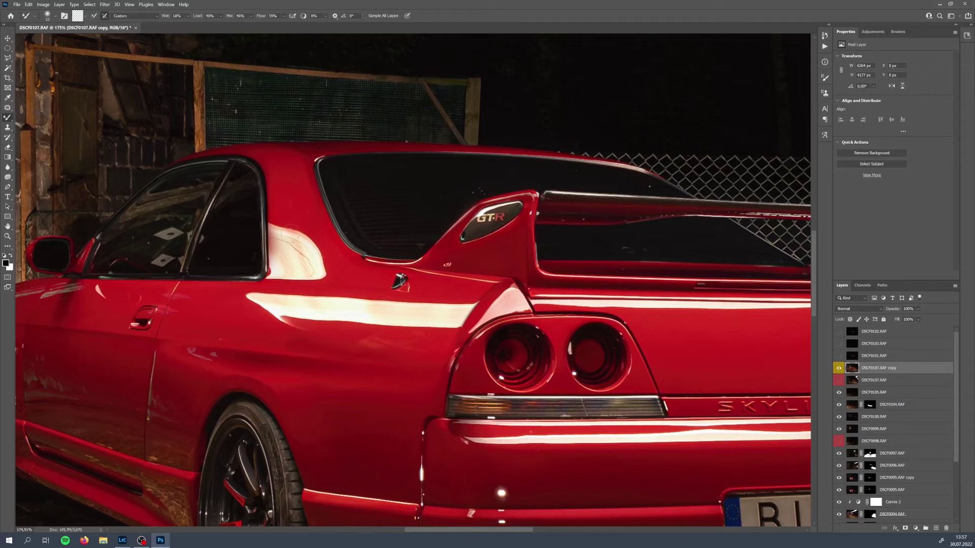
pyautogui.hscroll(-3, 191, 337)
pyautogui.scroll(-1, 190, 337)
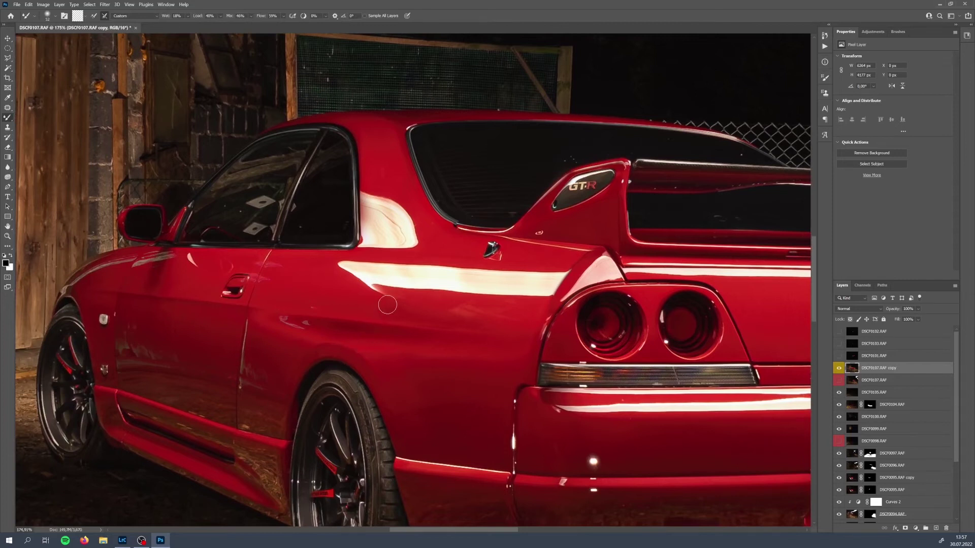
pyautogui.scroll(-2, 381, 295)
pyautogui.hscroll(1, 381, 294)
pyautogui.scroll(1, 374, 282)
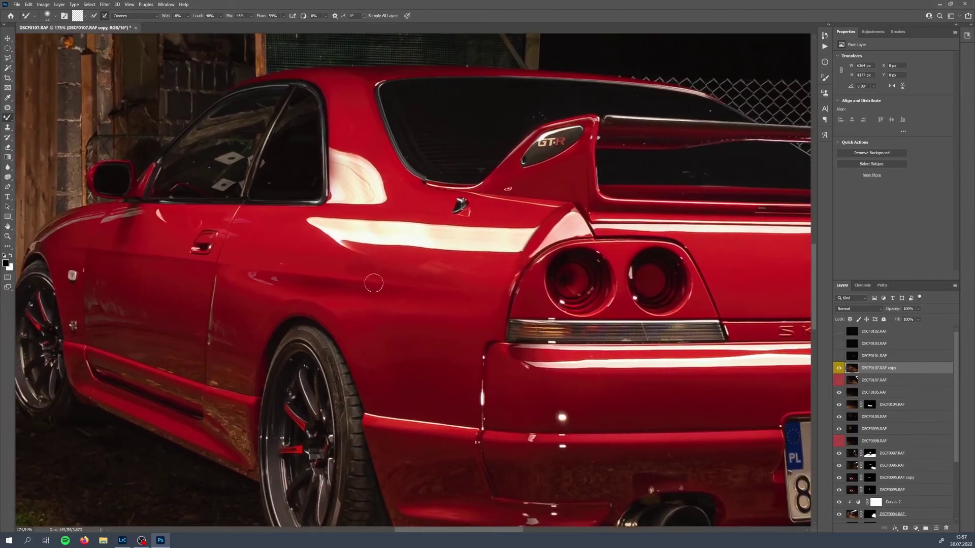
pyautogui.scroll(3, 373, 283)
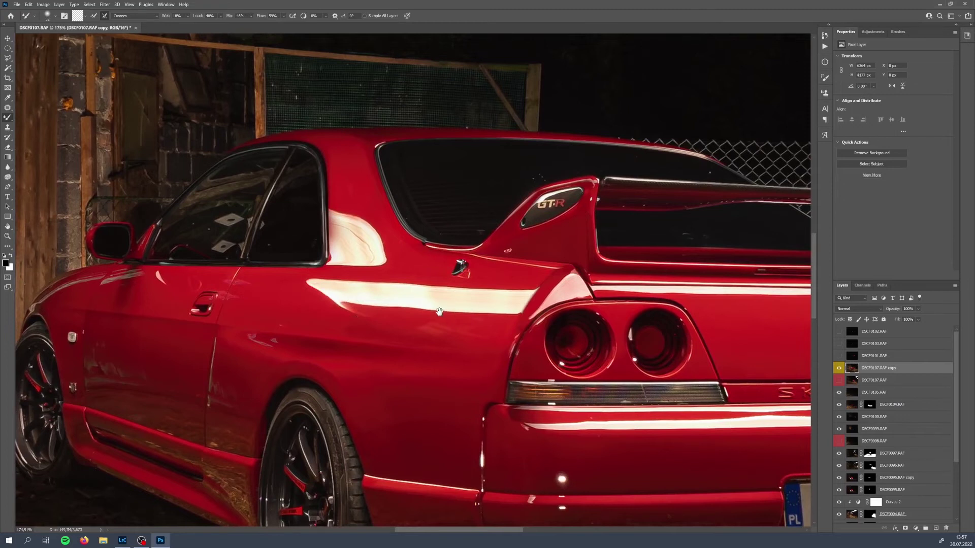
pyautogui.scroll(3, 439, 311)
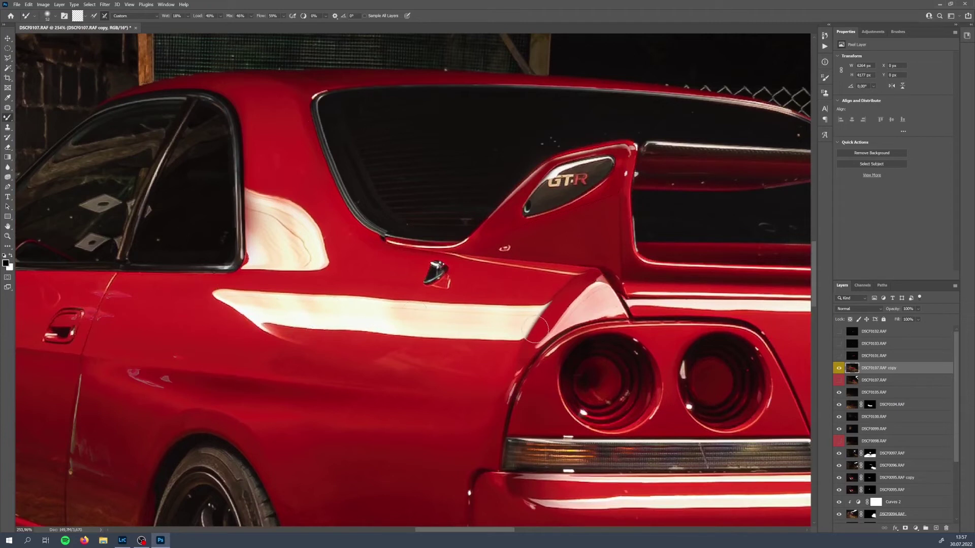
# Step: Outline the long white reflection below the antenna on the rear quarter panel with a closed Polygonal Lasso selection
pyautogui.press('l')
pyautogui.click(197, 289)
pyautogui.click(542, 303)
pyautogui.click(513, 348)
pyautogui.click(304, 337)
pyautogui.click(264, 343)
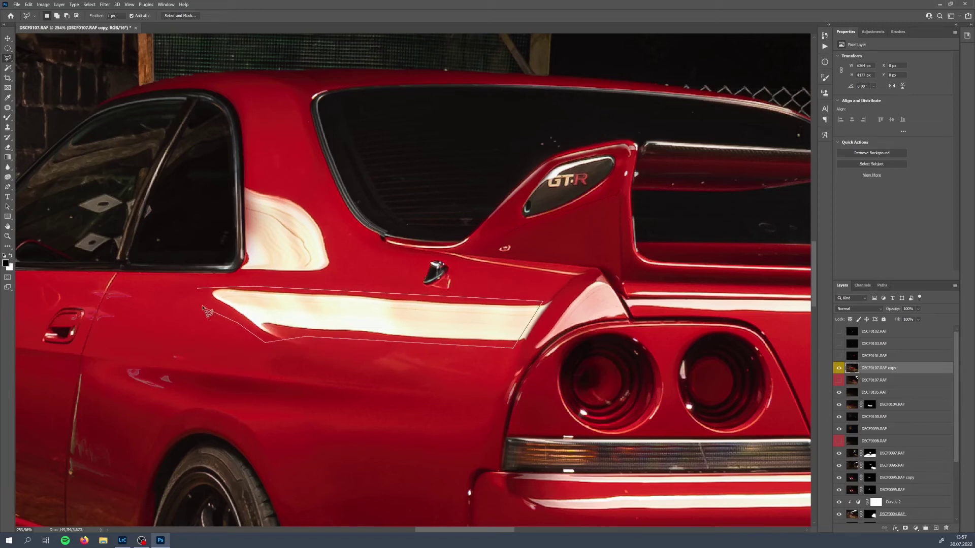
pyautogui.click(196, 290)
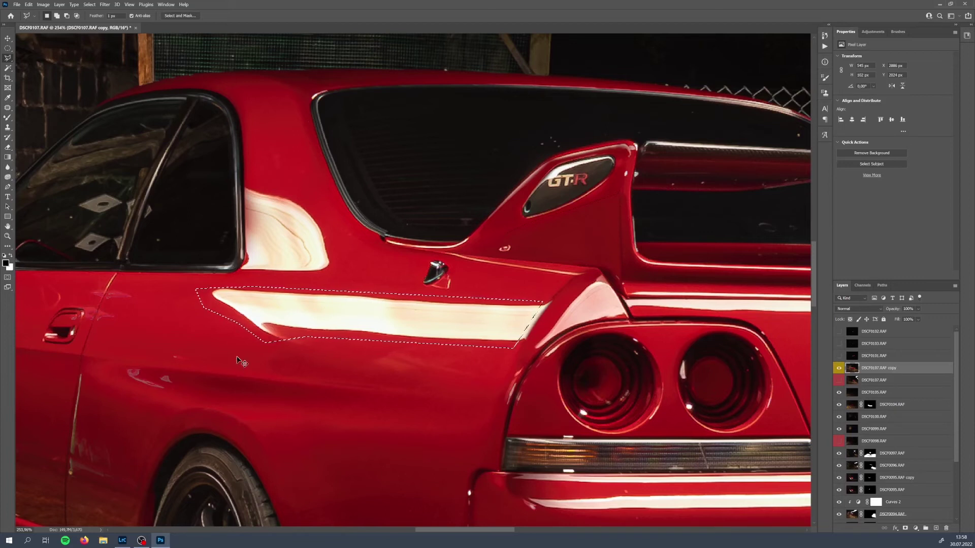
# Step: Fill the selected reflection with Content-Aware, Color Adaptation on, Normal mode and 100% opacity, and clear the selection
pyautogui.press('i')
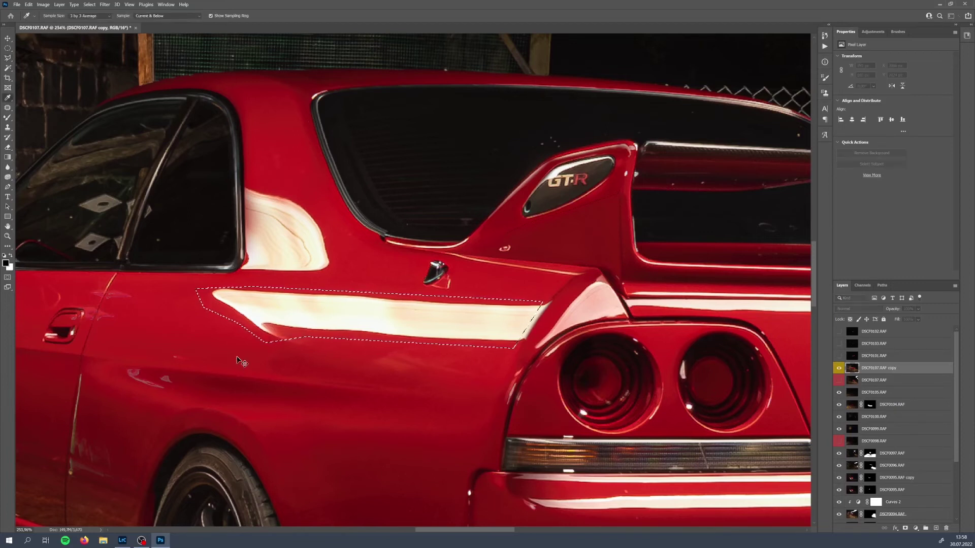
pyautogui.hotkey('shift', 'BackSpace')
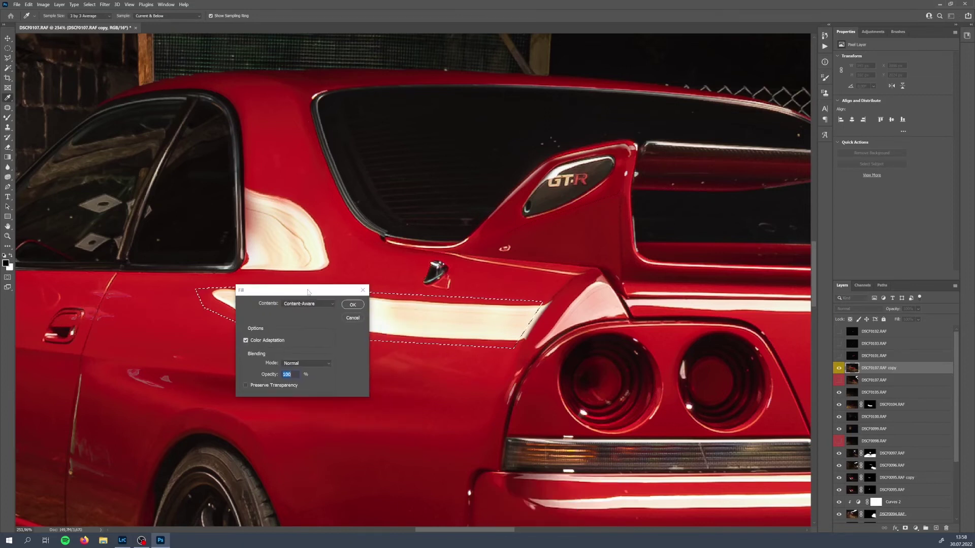
pyautogui.click(415, 350)
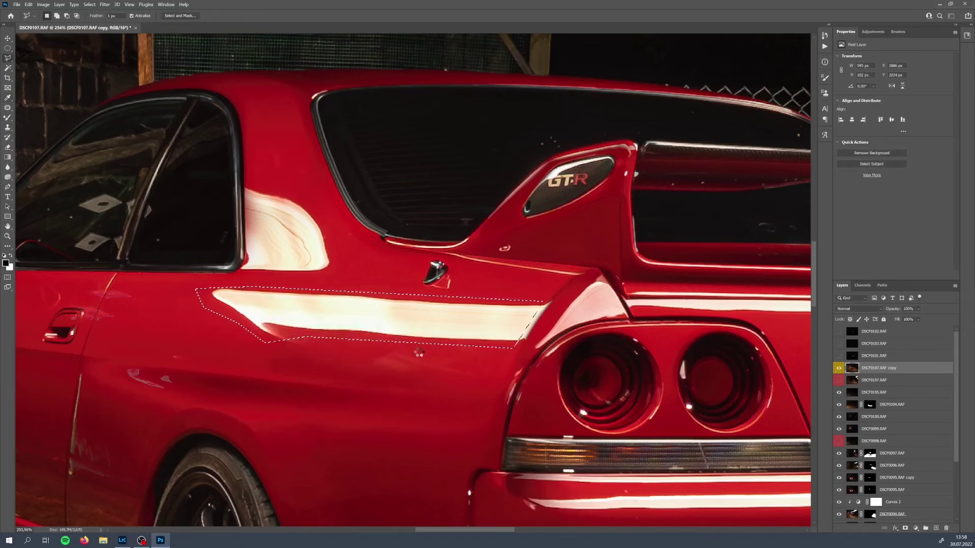
pyautogui.hotkey('ctrl', 'd')
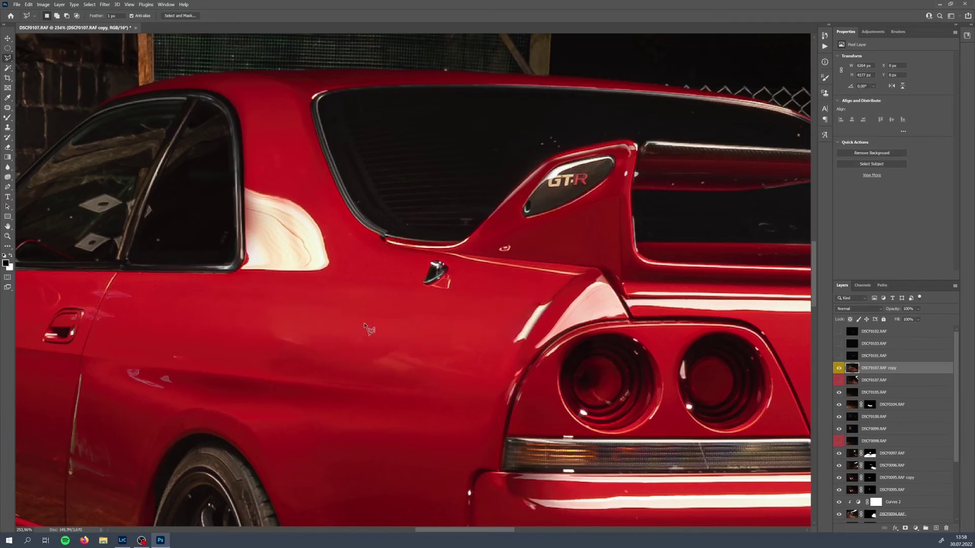
# Step: Clone clean red paint over the white remnant at the quarter panel's rear edge, beside the round taillight
pyautogui.scroll(3, 233, 312)
pyautogui.moveTo(320, 328)
pyautogui.mouseDown()
pyautogui.moveTo(243, 316)
pyautogui.moveTo(322, 337)
pyautogui.moveTo(249, 340)
pyautogui.moveTo(394, 363)
pyautogui.moveTo(474, 364)
pyautogui.moveTo(348, 342)
pyautogui.mouseUp()
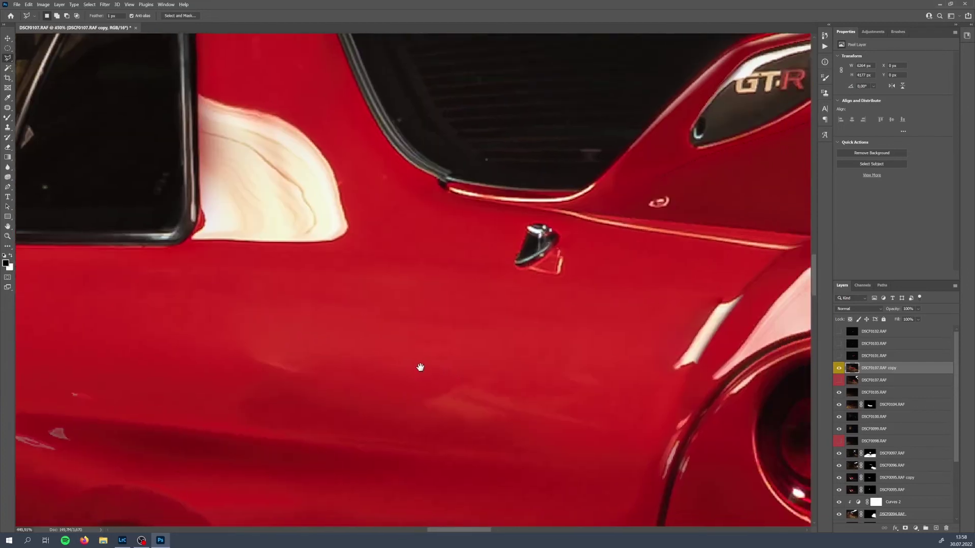
pyautogui.moveTo(467, 337); pyautogui.dragTo(359, 344)
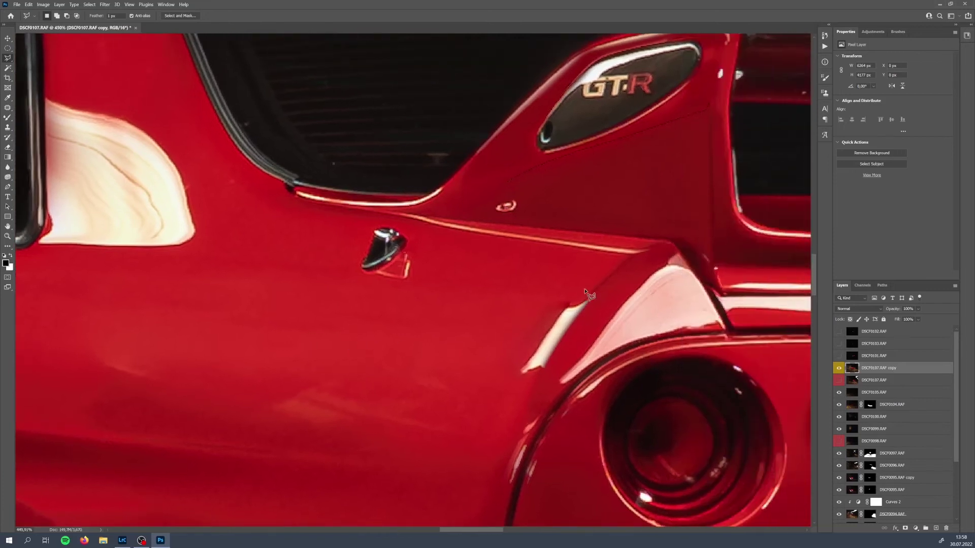
pyautogui.moveTo(507, 324); pyautogui.dragTo(560, 300)
pyautogui.moveTo(453, 323)
pyautogui.mouseDown()
pyautogui.moveTo(615, 325)
pyautogui.moveTo(509, 319)
pyautogui.mouseUp()
pyautogui.press('s')
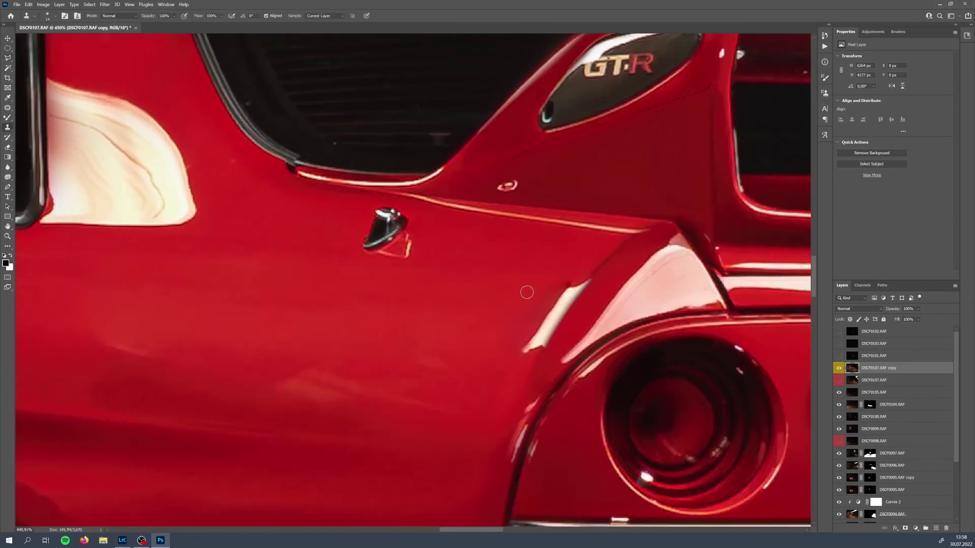
pyautogui.hscroll(2, 501, 283)
pyautogui.scroll(3, 501, 282)
pyautogui.moveTo(500, 283); pyautogui.dragTo(394, 266)
pyautogui.keyDown('alt'); pyautogui.click(405, 259); pyautogui.keyUp('alt')
pyautogui.moveTo(464, 264)
pyautogui.mouseDown()
pyautogui.moveTo(420, 374)
pyautogui.moveTo(464, 304)
pyautogui.mouseUp()
pyautogui.hscroll(1, 355, 250)
pyautogui.scroll(-3, 355, 251)
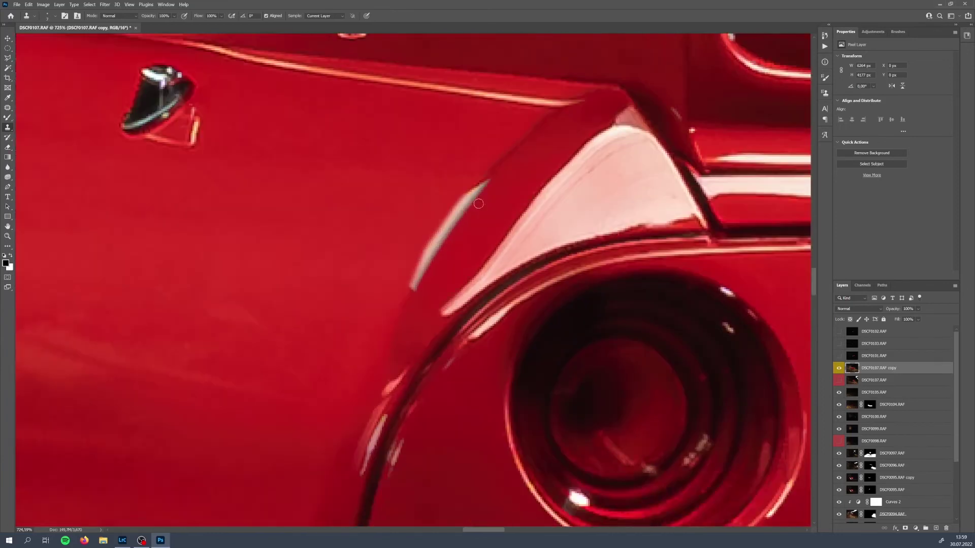
# Step: Thin the remaining pale streak along the body crease beside the taillight with fine Clone Stamp strokes
pyautogui.scroll(2, 478, 204)
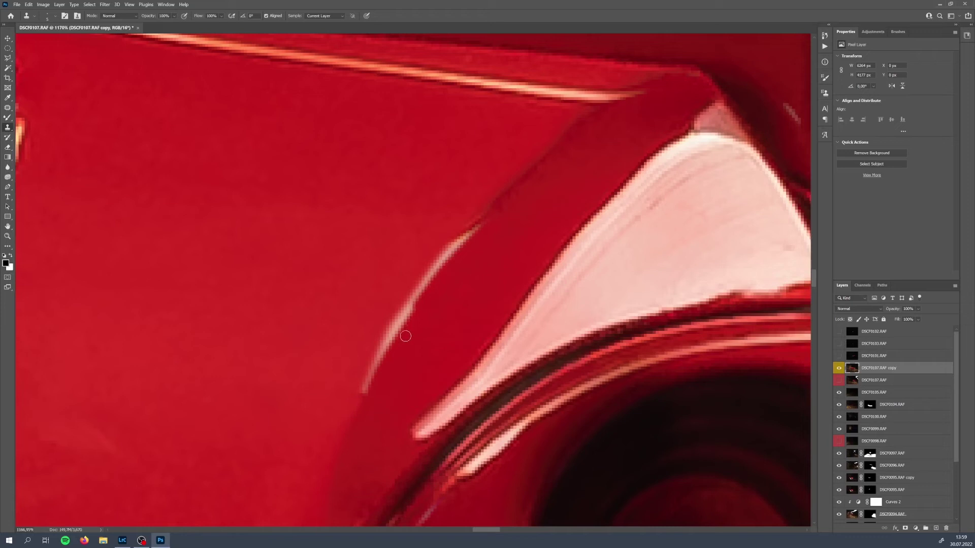
pyautogui.moveTo(484, 237)
pyautogui.mouseDown()
pyautogui.moveTo(468, 265)
pyautogui.moveTo(545, 209)
pyautogui.mouseUp()
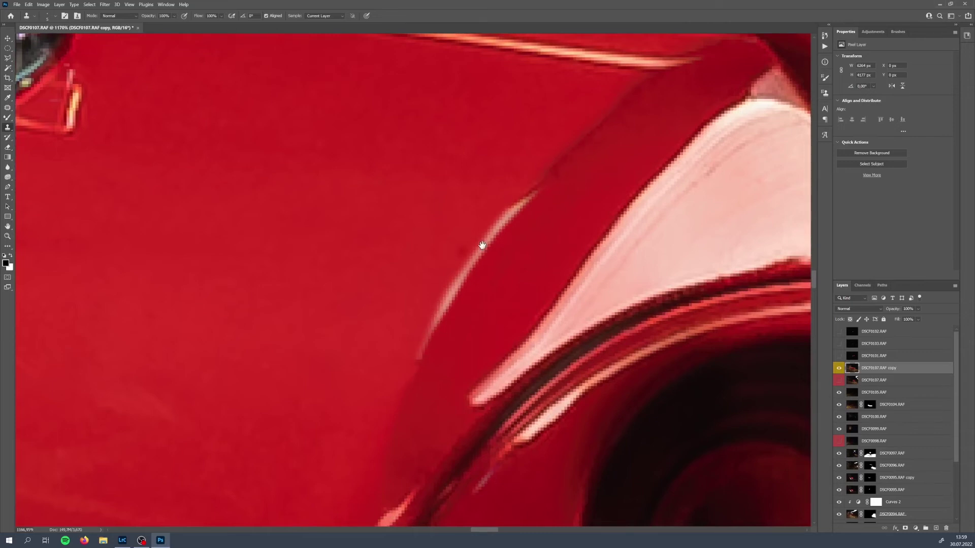
pyautogui.moveTo(477, 246); pyautogui.dragTo(464, 259)
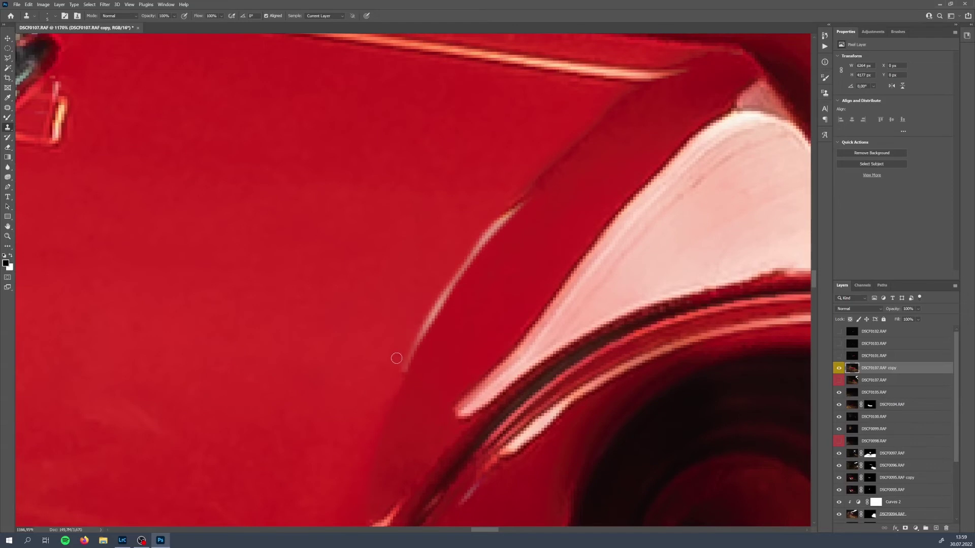
pyautogui.scroll(-2, 412, 282)
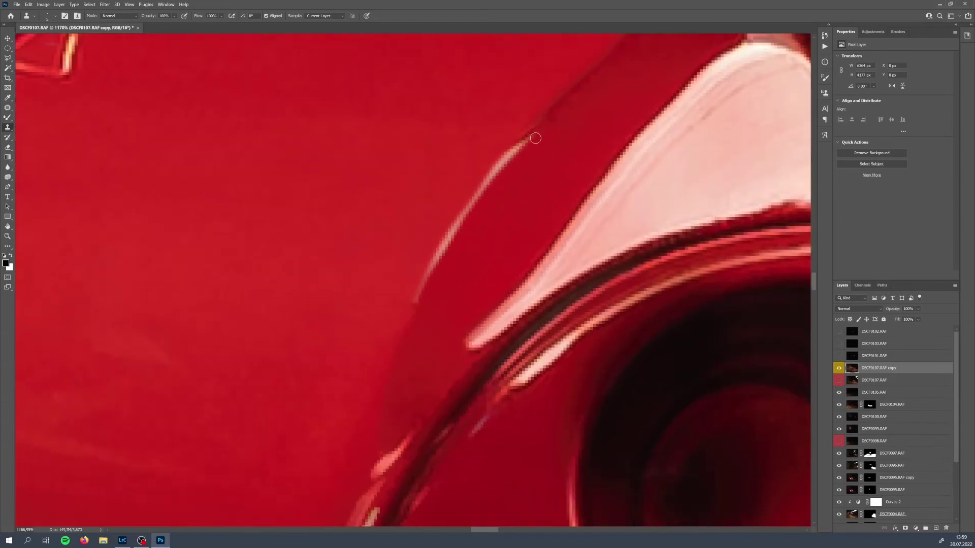
pyautogui.moveTo(514, 158)
pyautogui.mouseDown()
pyautogui.moveTo(474, 216)
pyautogui.moveTo(494, 258)
pyautogui.moveTo(472, 227)
pyautogui.moveTo(420, 311)
pyautogui.mouseUp()
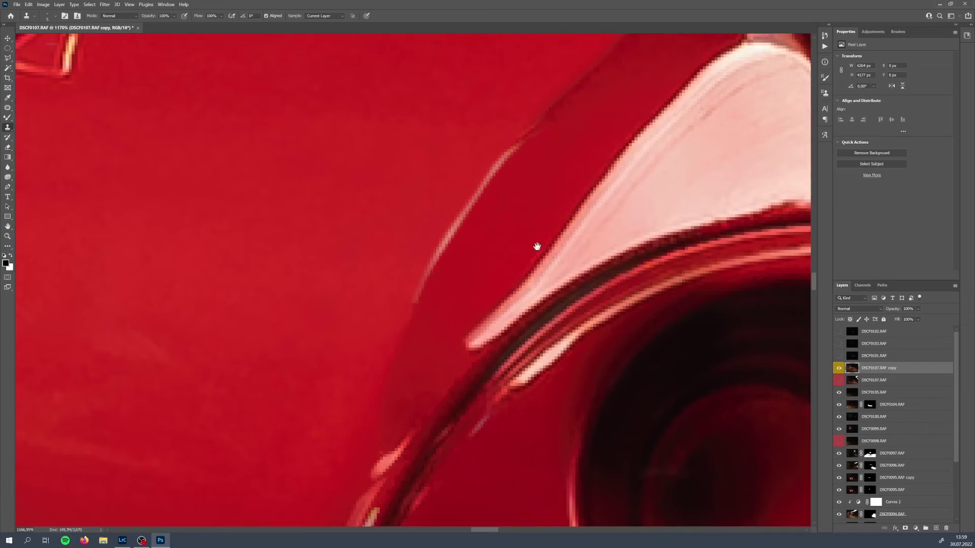
# Step: Check the retouched quarter panel against the whole car and inspect the white reflection behind the rear side window
pyautogui.scroll(-12, 475, 311)
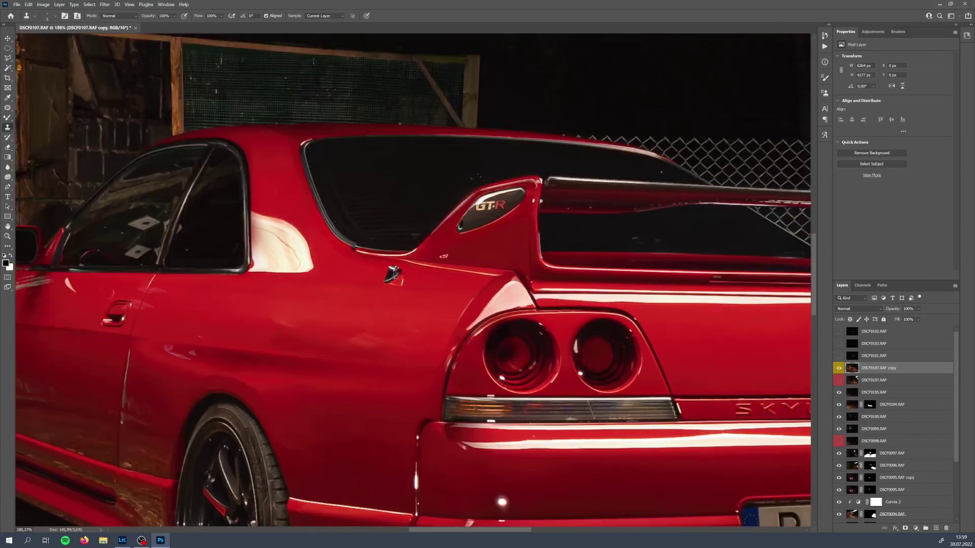
pyautogui.scroll(-5, 528, 244)
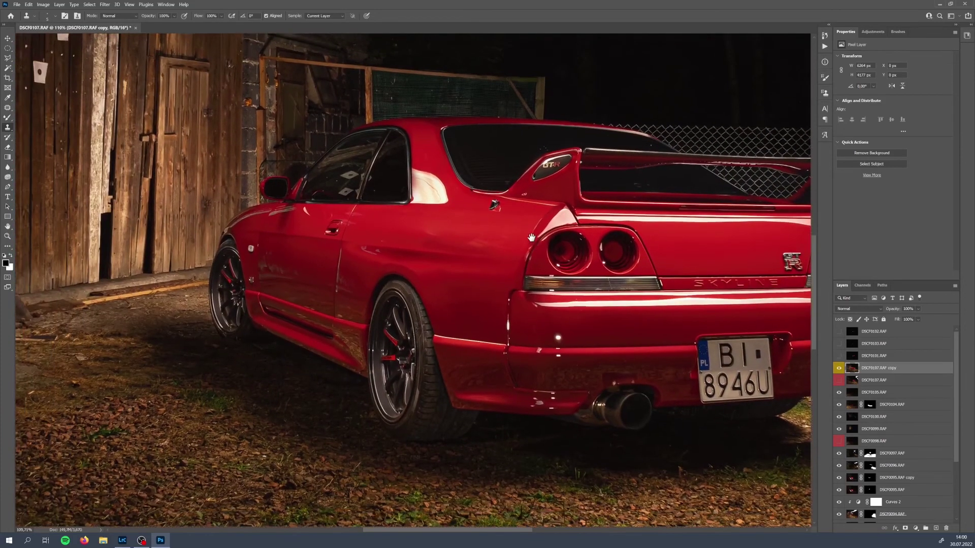
pyautogui.moveTo(521, 234); pyautogui.dragTo(487, 290)
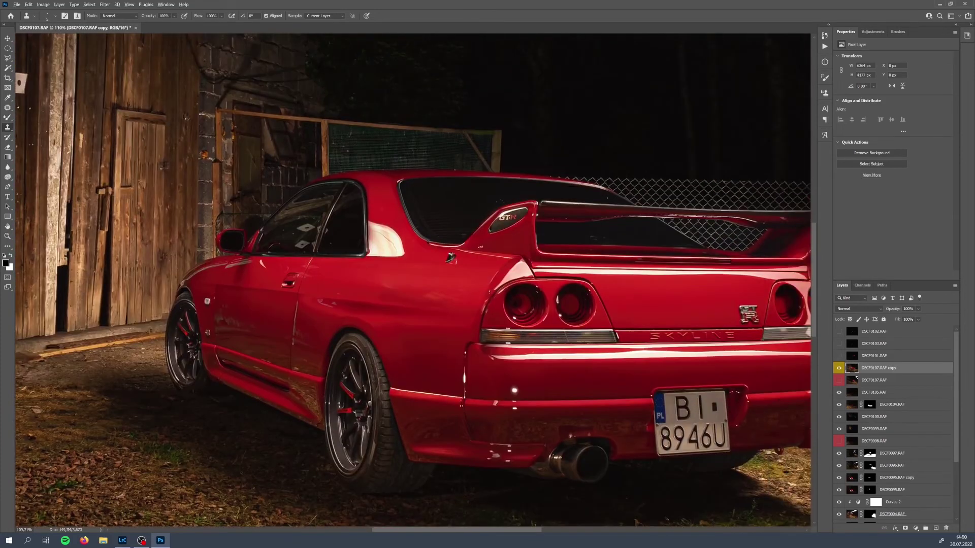
pyautogui.scroll(-4, 489, 292)
pyautogui.moveTo(446, 253); pyautogui.dragTo(442, 267)
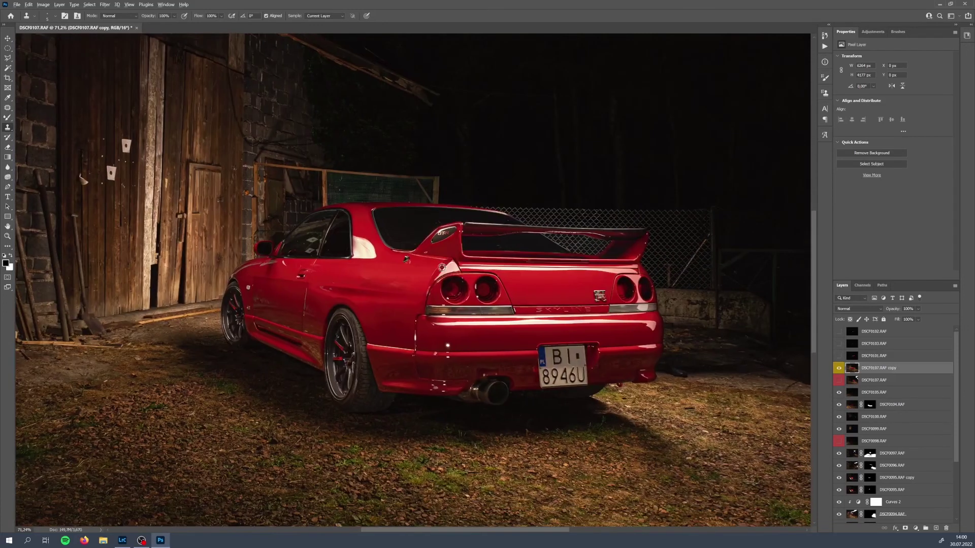
pyautogui.scroll(10, 356, 253)
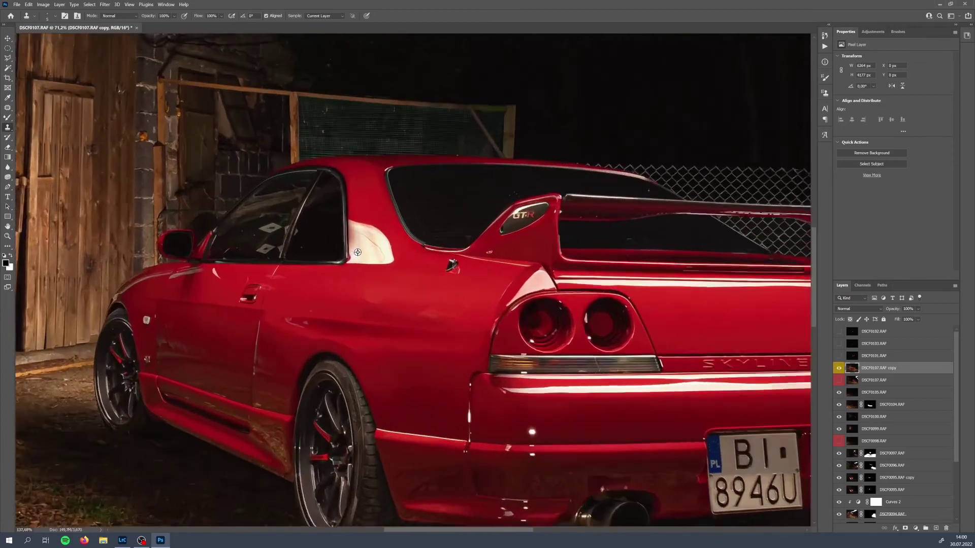
pyautogui.scroll(3, 342, 264)
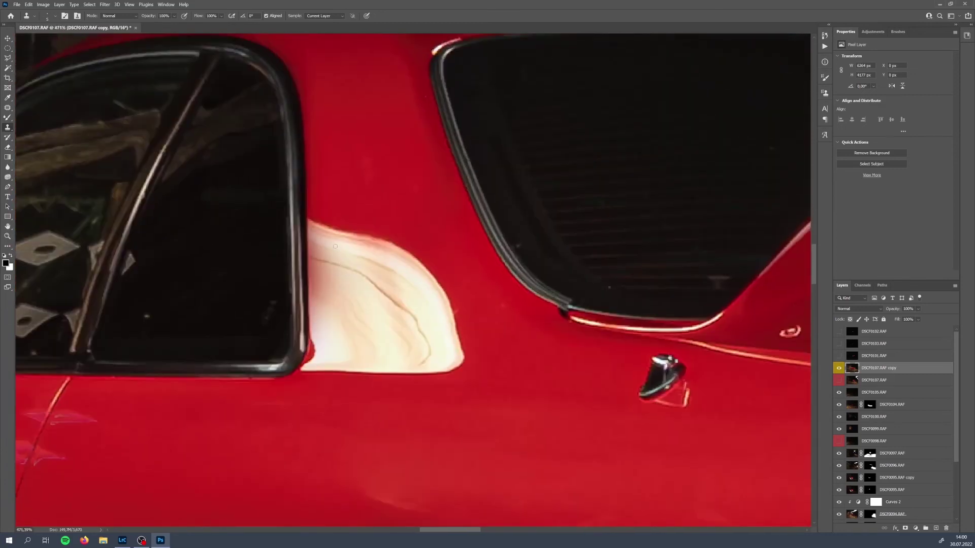
pyautogui.moveTo(332, 190); pyautogui.dragTo(482, 286)
pyautogui.moveTo(397, 197)
pyautogui.mouseDown()
pyautogui.moveTo(395, 236)
pyautogui.moveTo(384, 213)
pyautogui.mouseUp()
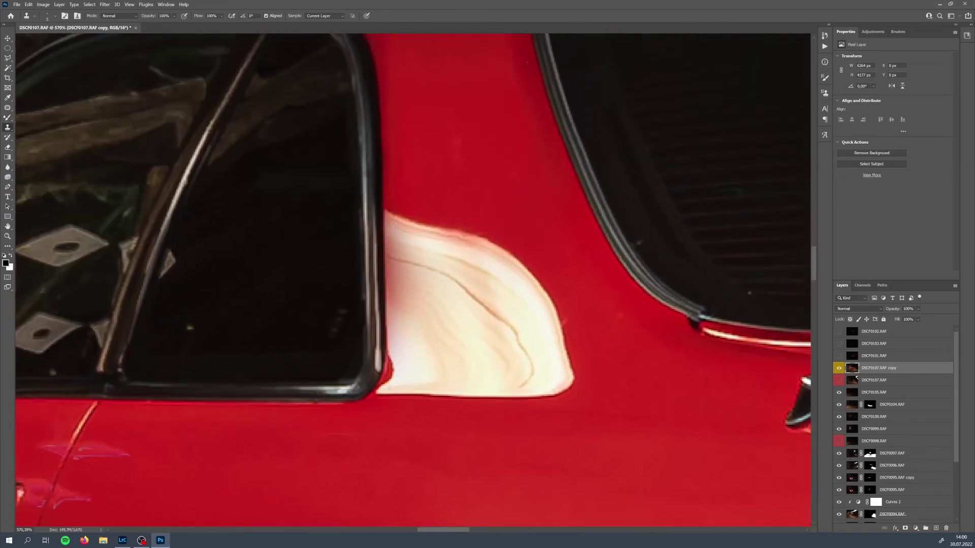
# Step: Trace the white reflection behind the rear side window with the Pen tool, convert the path to a selection and fill it with matching red paint
pyautogui.press('p')
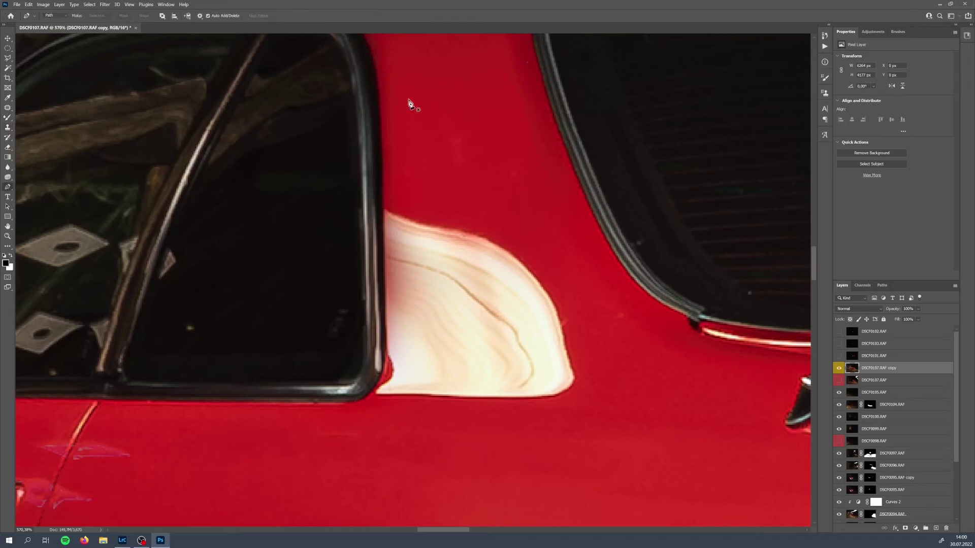
pyautogui.scroll(1, 386, 178)
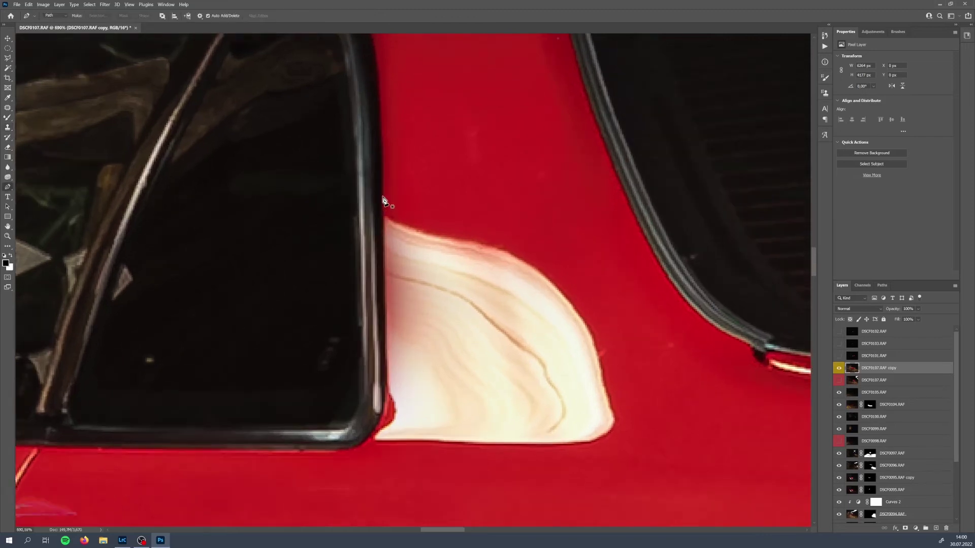
pyautogui.click(383, 199)
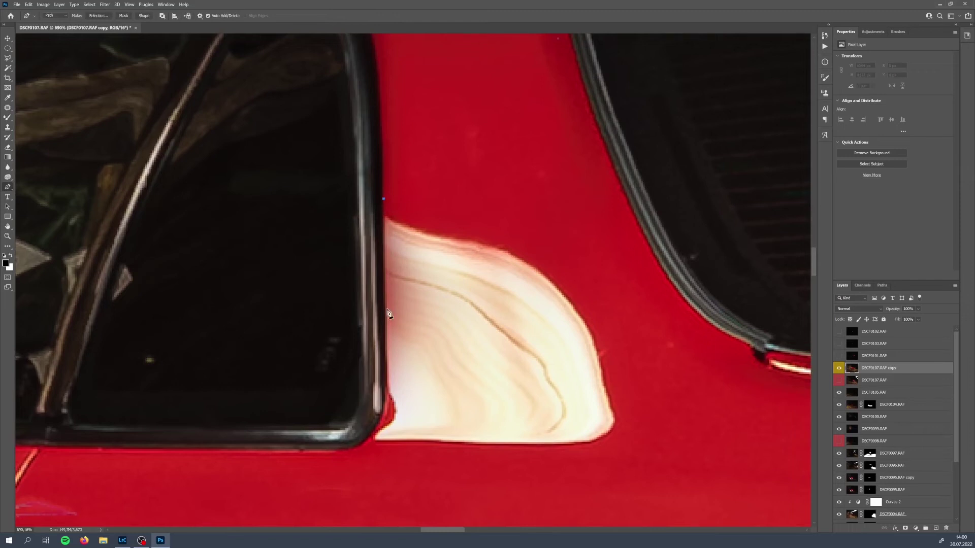
pyautogui.click(387, 332)
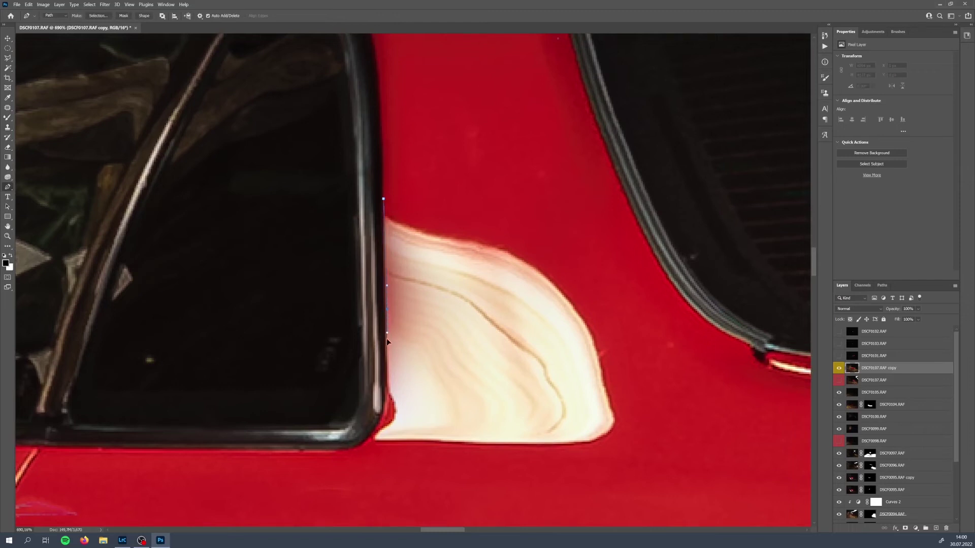
pyautogui.click(389, 395)
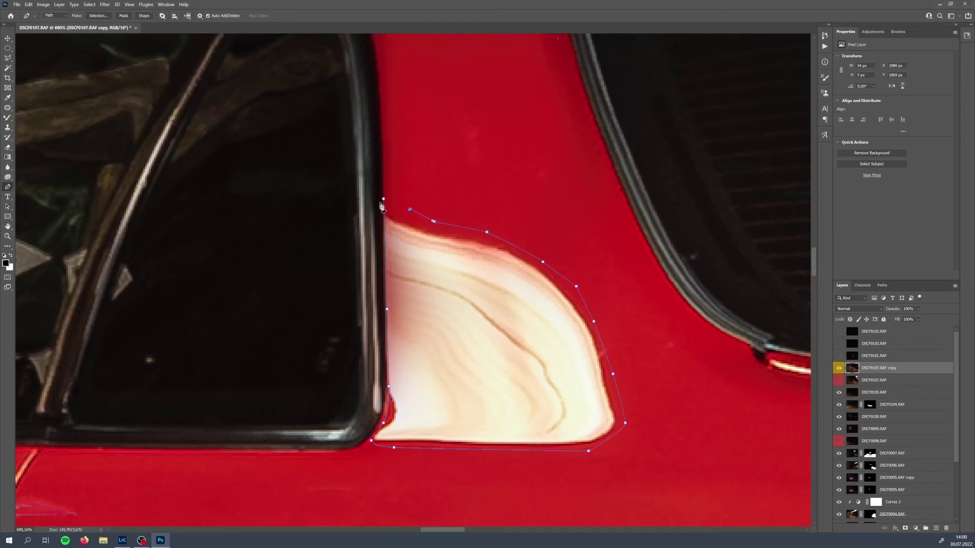
pyautogui.hotkey('ctrl', 'Return')
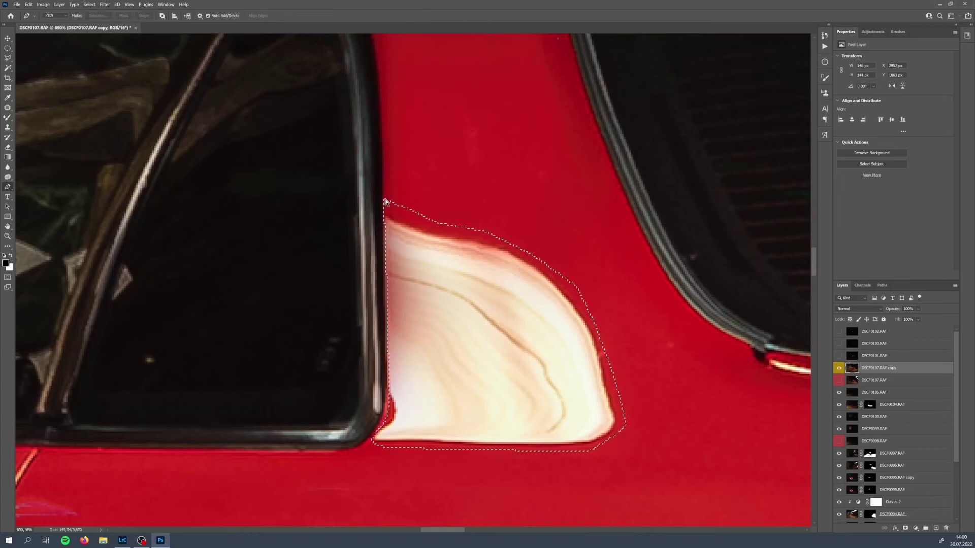
pyautogui.press('Delete')
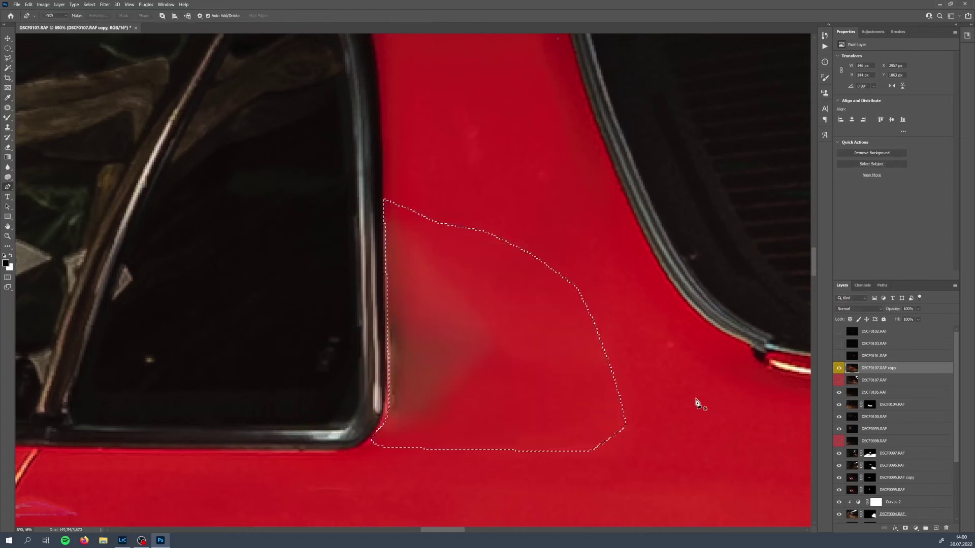
# Step: Blend the dark grey smudge beside the rear side window into the red paint with Mixer Brush strokes inside the selection
pyautogui.scroll(-2, 604, 440)
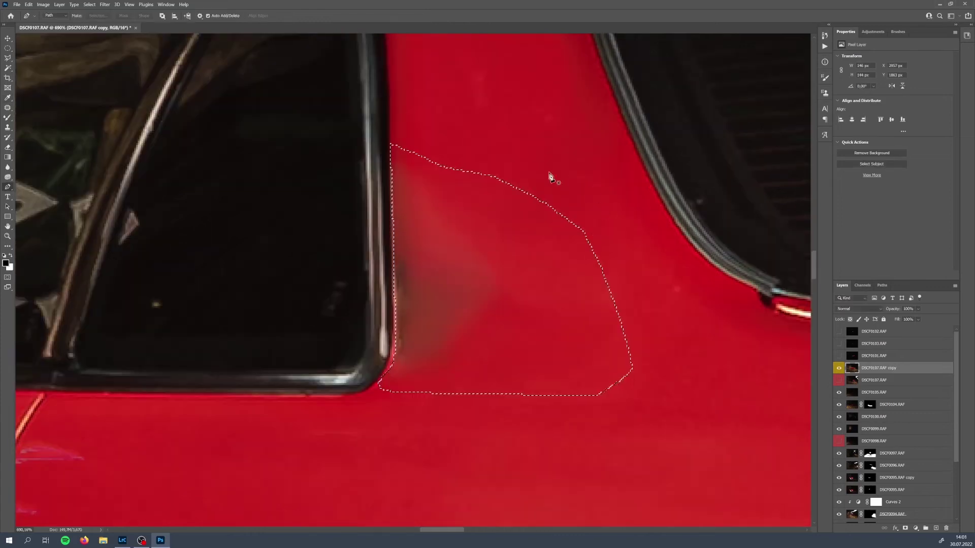
pyautogui.moveTo(494, 235); pyautogui.dragTo(452, 274)
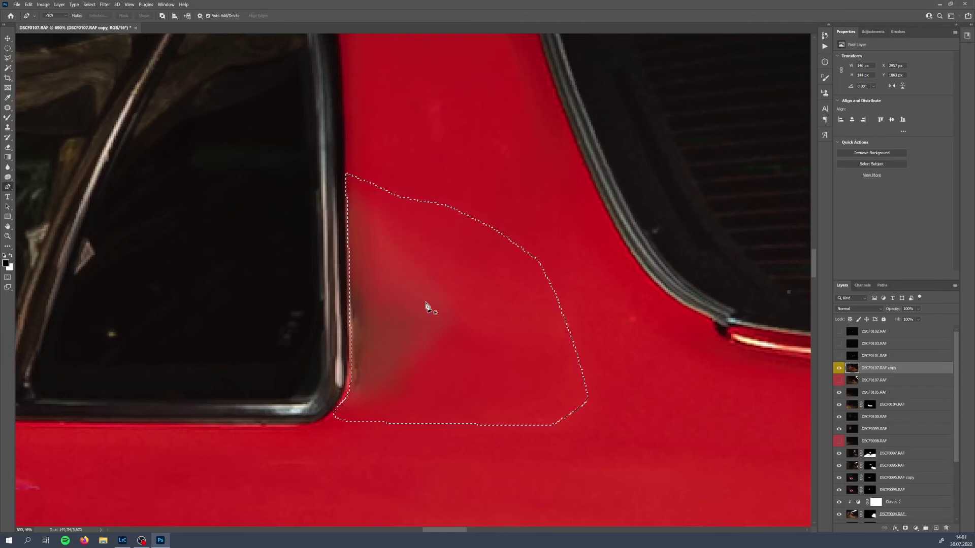
pyautogui.rightClick(9, 120)
pyautogui.click(41, 140)
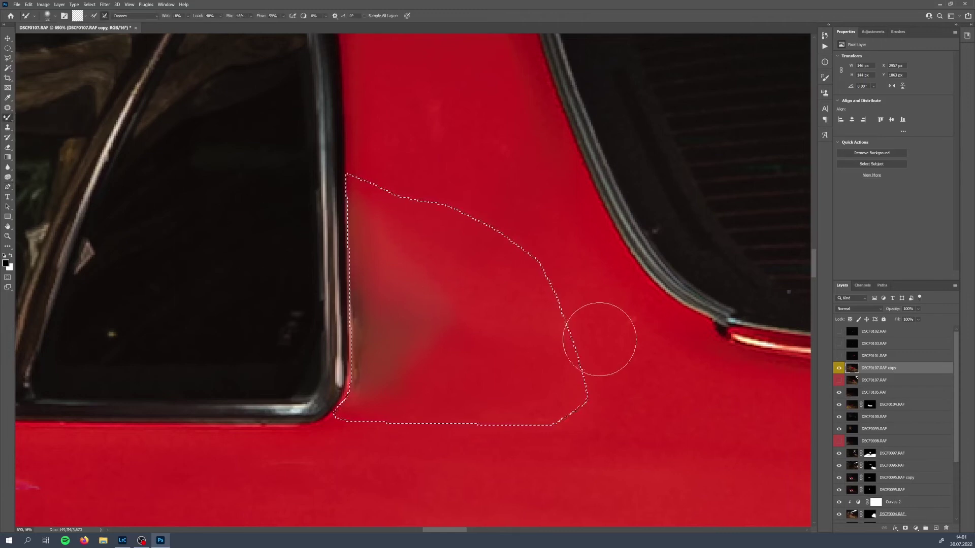
pyautogui.moveTo(374, 198); pyautogui.dragTo(376, 248)
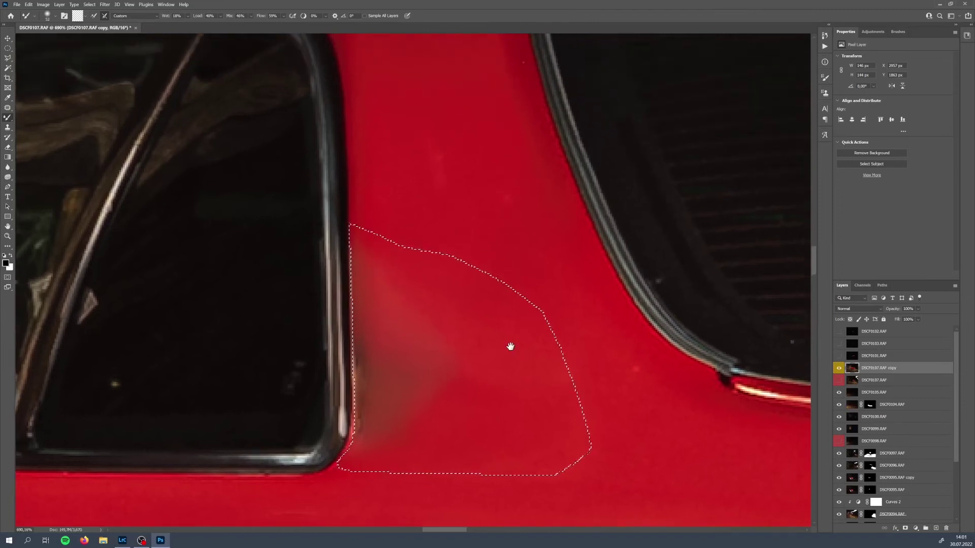
pyautogui.moveTo(509, 344); pyautogui.dragTo(394, 274)
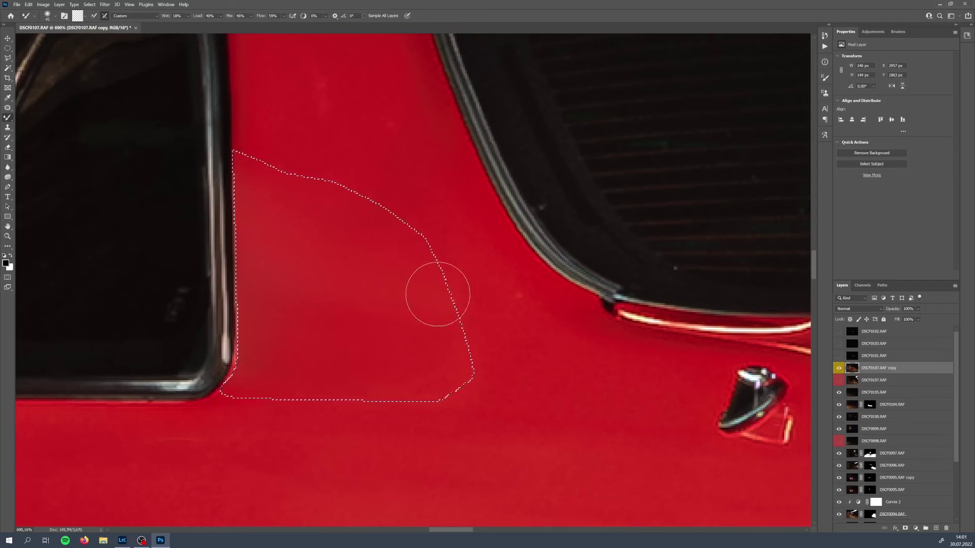
# Step: Smooth the uneven red tones across the middle and lower part of the selected pillar patch with the Mixer Brush
pyautogui.scroll(3, 438, 295)
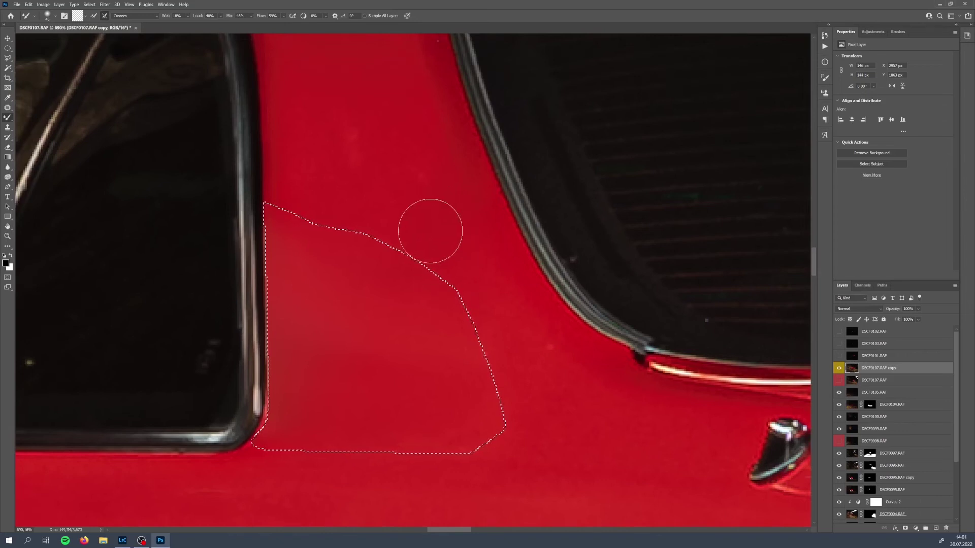
pyautogui.scroll(2, 351, 196)
pyautogui.hscroll(-2, 351, 196)
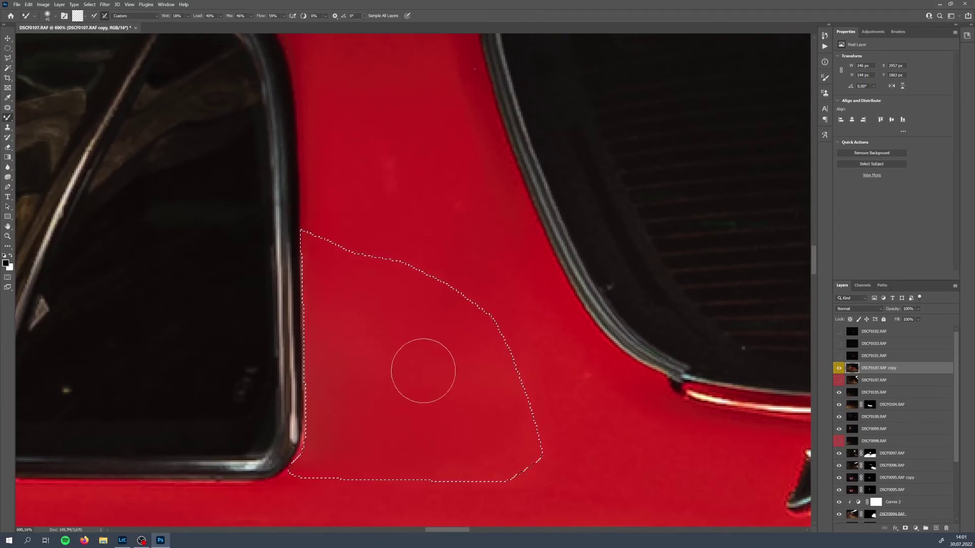
pyautogui.moveTo(474, 402); pyautogui.dragTo(469, 313)
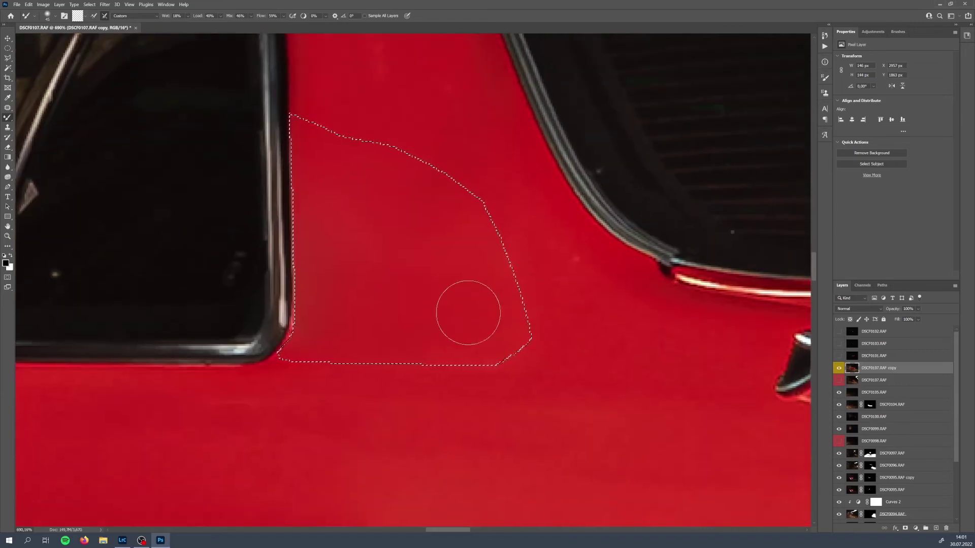
pyautogui.moveTo(475, 256); pyautogui.dragTo(469, 294)
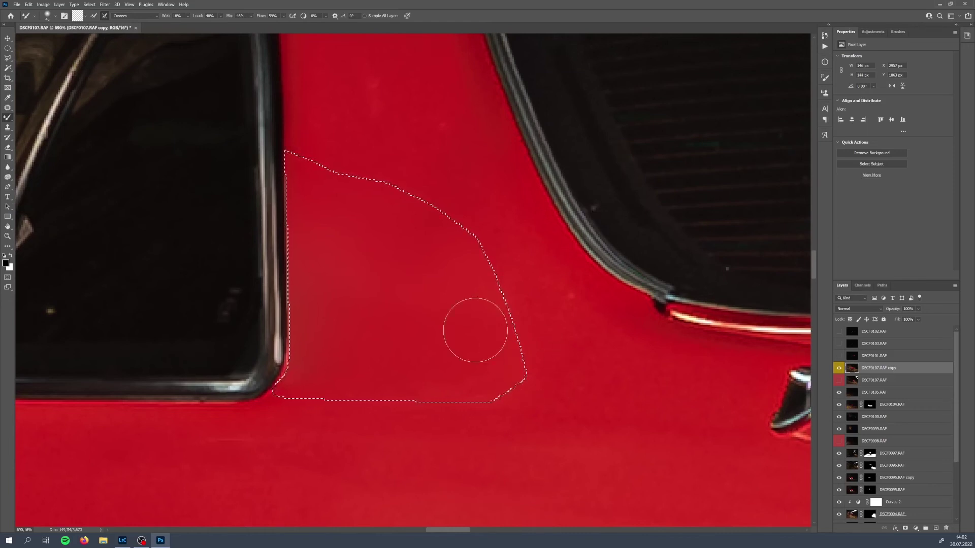
pyautogui.moveTo(402, 278); pyautogui.dragTo(441, 324)
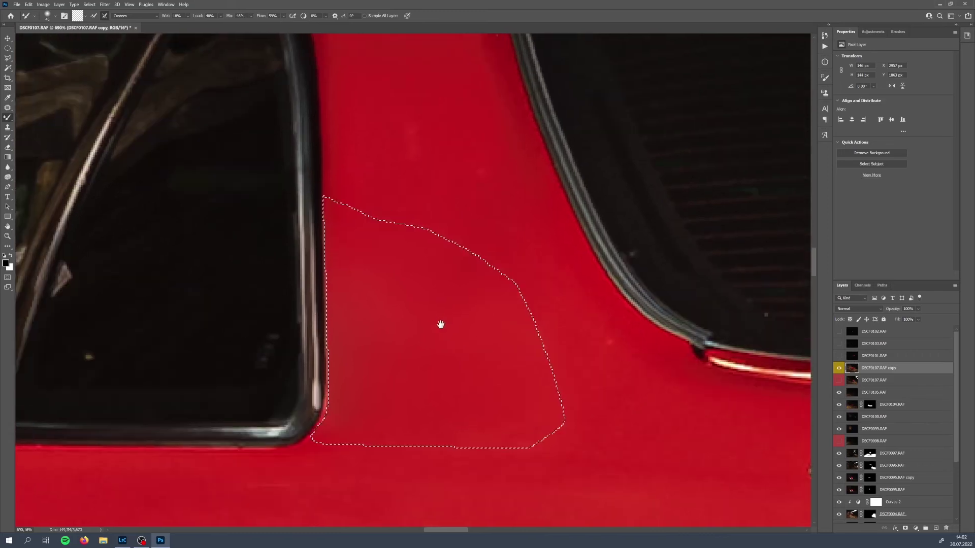
pyautogui.scroll(1, 532, 391)
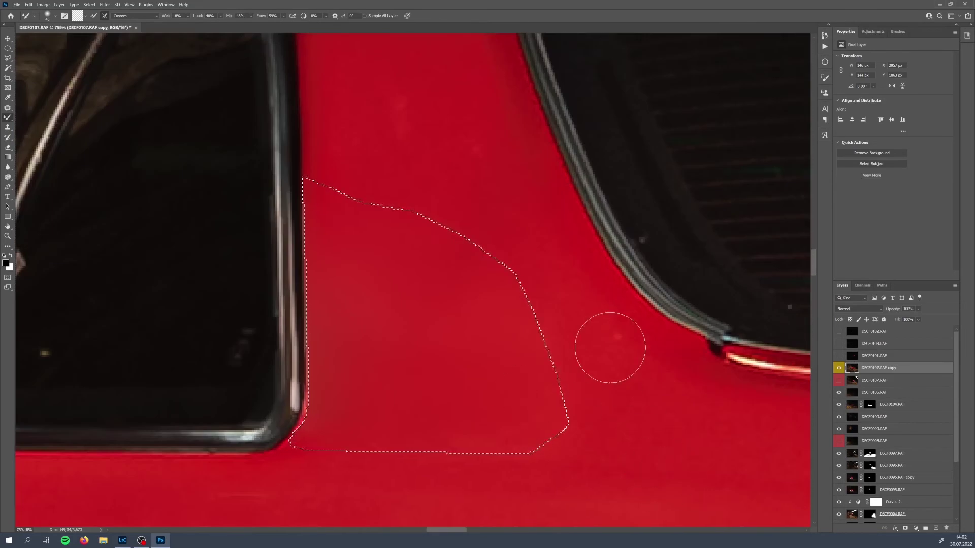
# Step: Refine the patch's tonal transitions with a smaller Mixer Brush, and even out its window side with a larger one
pyautogui.press('[')
pyautogui.press('[')
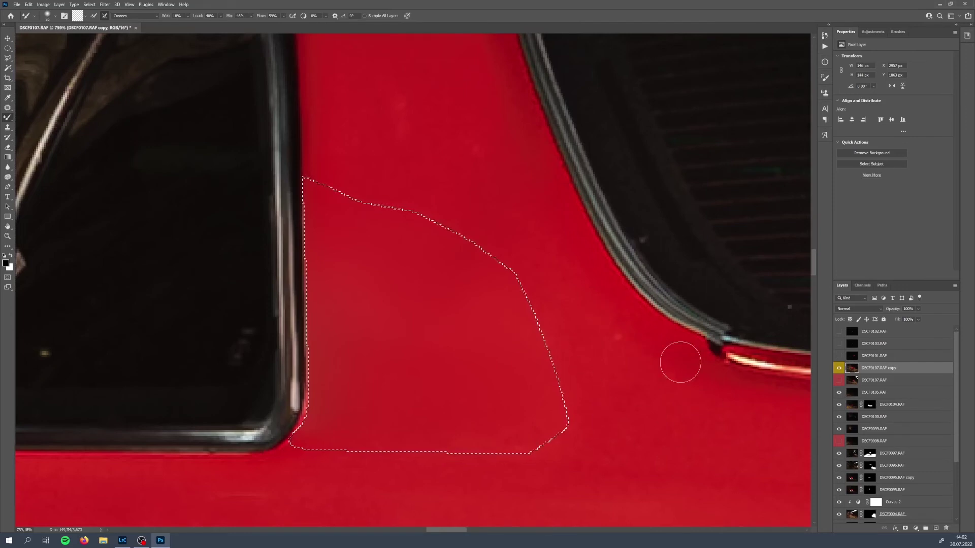
pyautogui.moveTo(648, 387); pyautogui.dragTo(542, 344)
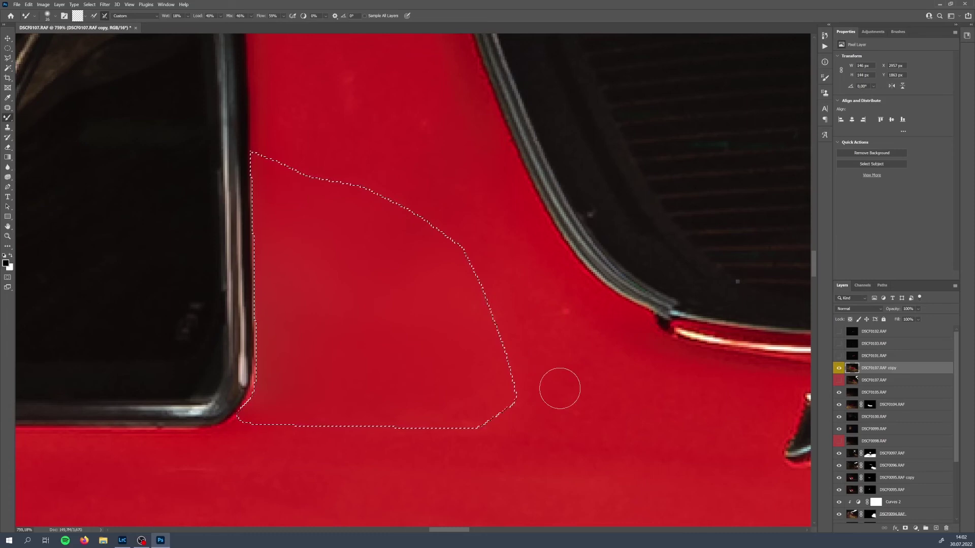
pyautogui.moveTo(442, 319); pyautogui.dragTo(376, 311)
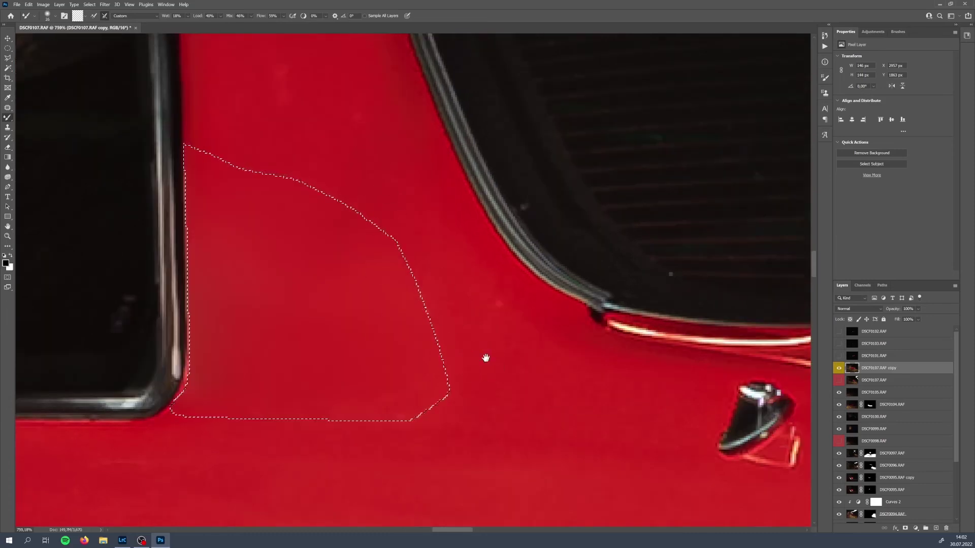
pyautogui.moveTo(483, 355); pyautogui.dragTo(443, 289)
pyautogui.moveTo(489, 326); pyautogui.dragTo(551, 470)
pyautogui.moveTo(365, 195); pyautogui.dragTo(424, 347)
pyautogui.moveTo(463, 417); pyautogui.dragTo(387, 283)
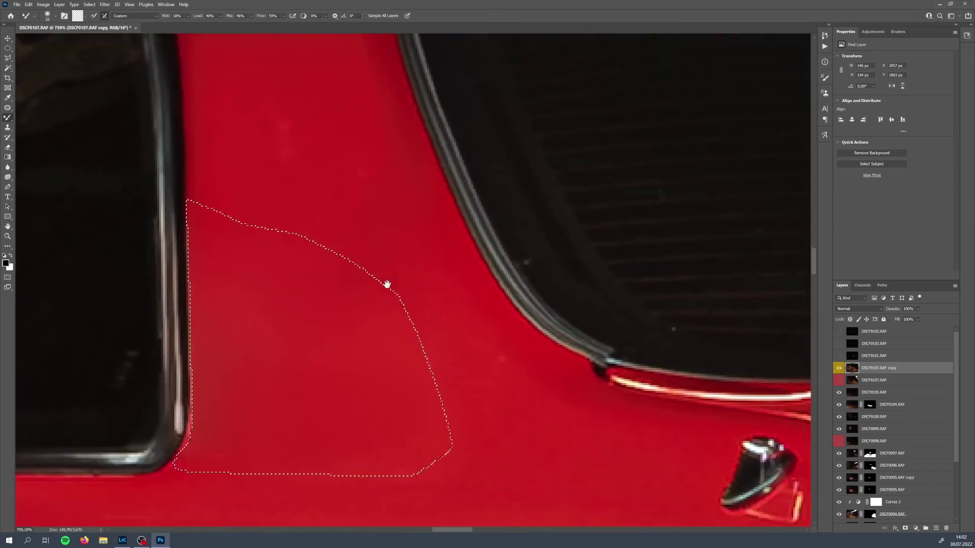
pyautogui.moveTo(461, 420); pyautogui.dragTo(444, 318)
pyautogui.moveTo(390, 337); pyautogui.dragTo(492, 333)
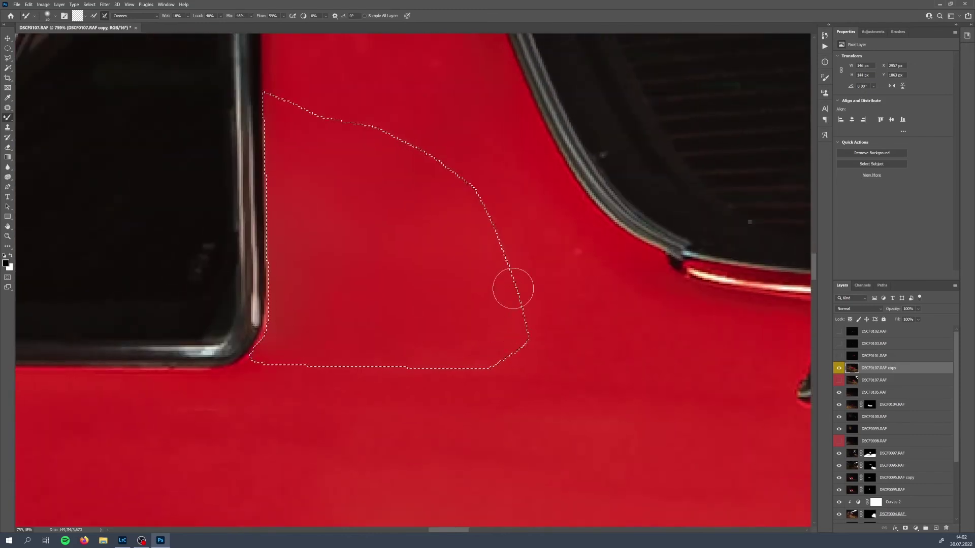
pyautogui.moveTo(512, 285); pyautogui.dragTo(524, 358)
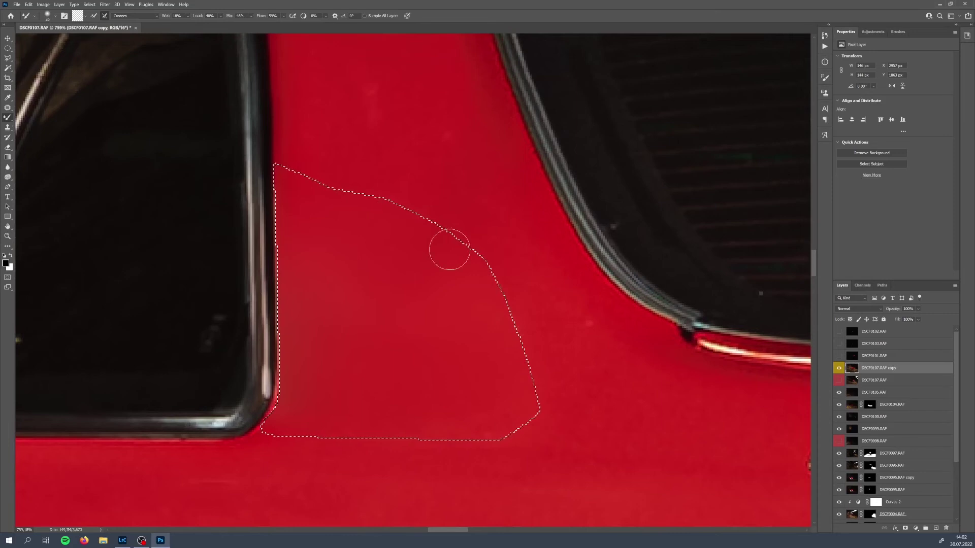
pyautogui.moveTo(411, 372)
pyautogui.mouseDown()
pyautogui.moveTo(433, 375)
pyautogui.moveTo(424, 375)
pyautogui.mouseUp()
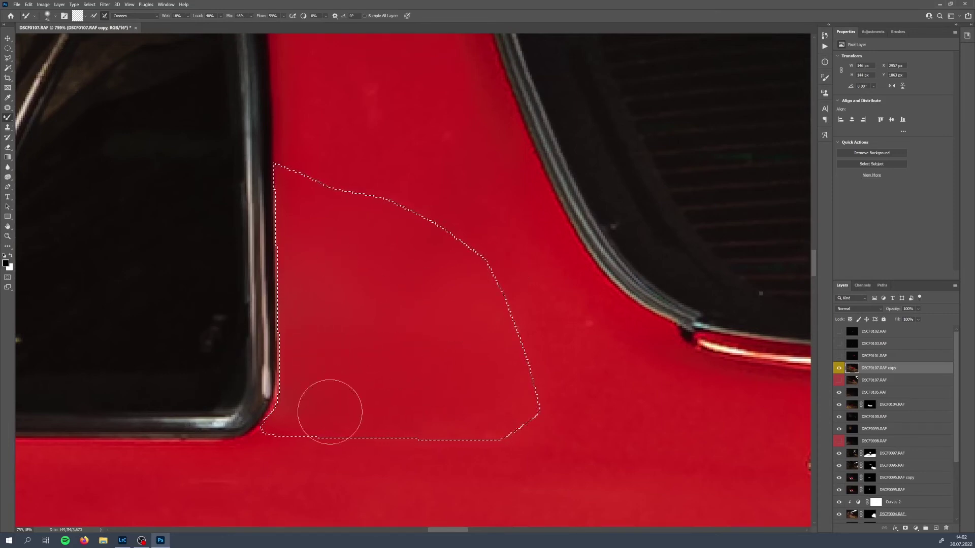
pyautogui.moveTo(336, 262); pyautogui.dragTo(348, 342)
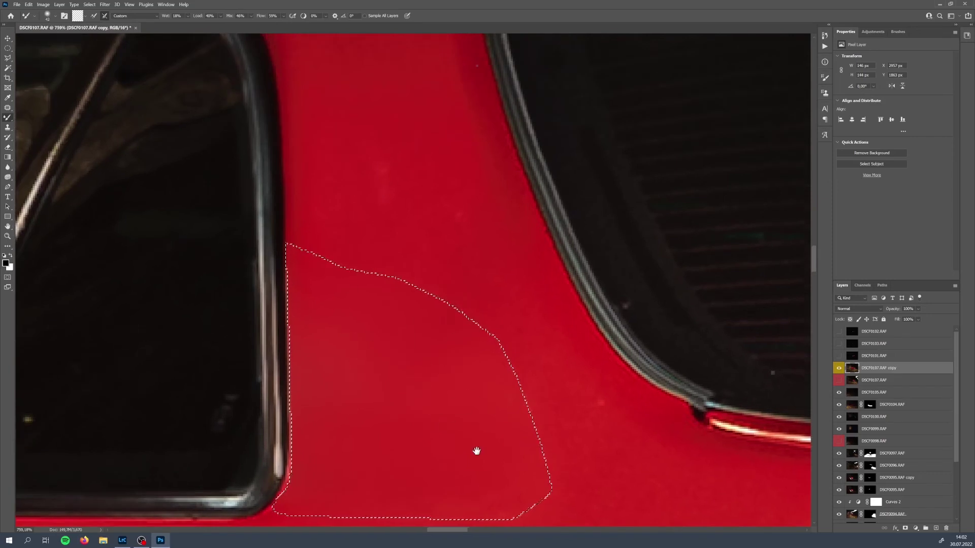
# Step: Temporarily deselect the blended patch to compare it with the surrounding bodywork, and restore the selection
pyautogui.moveTo(476, 450); pyautogui.dragTo(402, 331)
pyautogui.hotkey('ctrl', 'd')
pyautogui.scroll(-3, 465, 396)
pyautogui.scroll(-3, 465, 396)
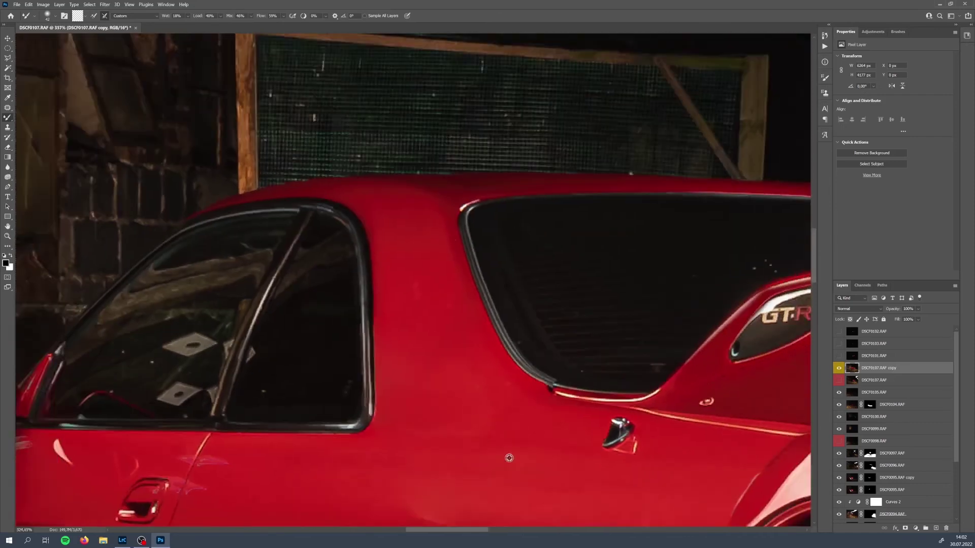
pyautogui.scroll(-2, 508, 458)
pyautogui.scroll(5, 500, 461)
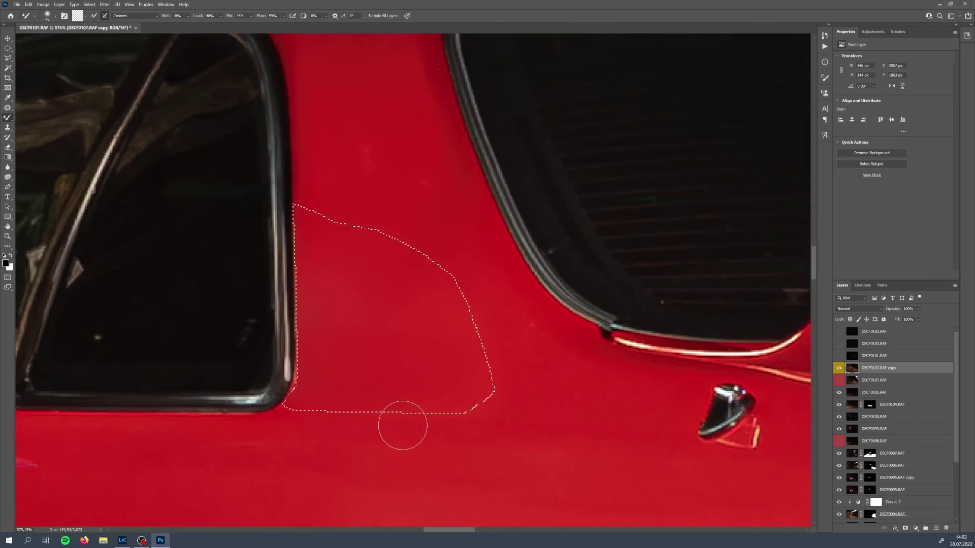
pyautogui.scroll(2, 422, 378)
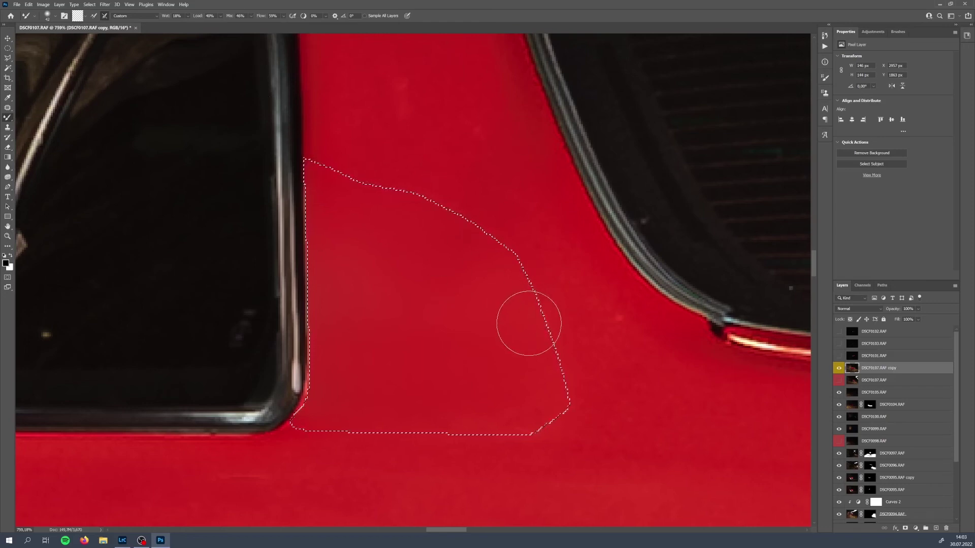
# Step: Add 0.4% uniform monochromatic noise to the selected pillar patch to match the paint's grain, and deselect it
pyautogui.click(105, 5)
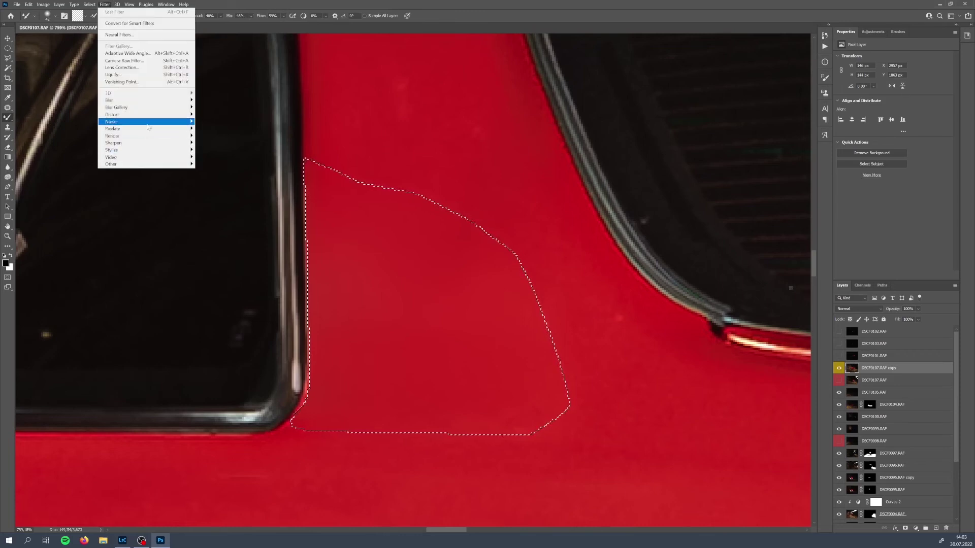
pyautogui.moveTo(148, 123)
pyautogui.click(205, 123)
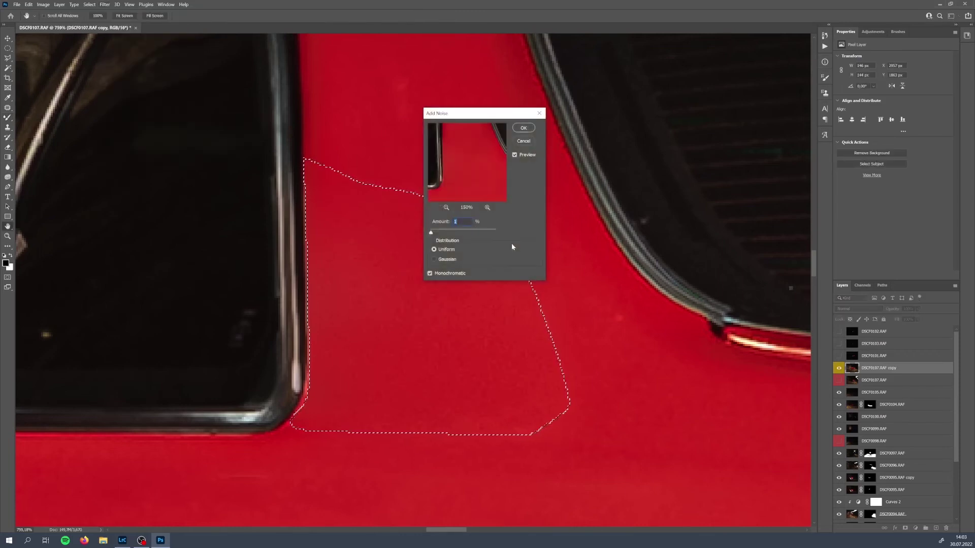
pyautogui.moveTo(465, 112); pyautogui.dragTo(573, 92)
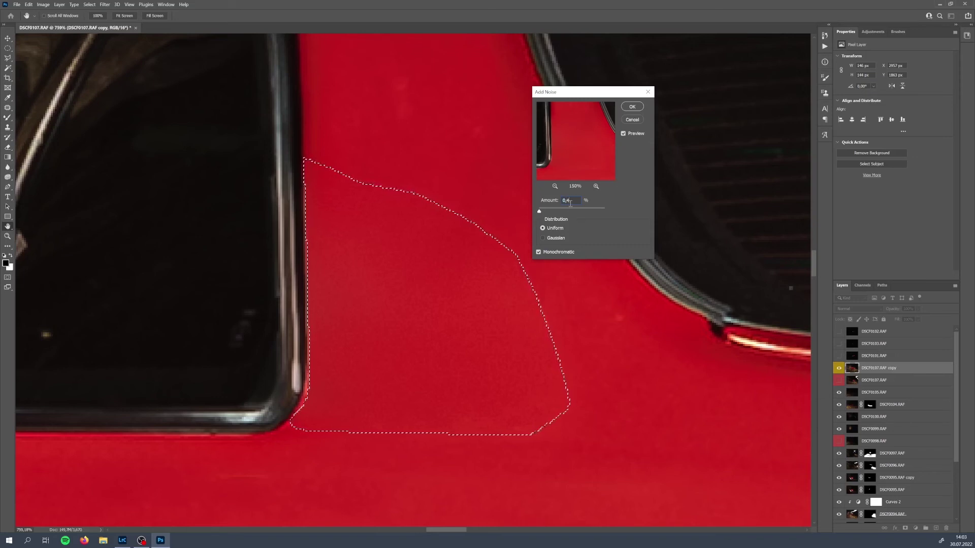
pyautogui.click(632, 106)
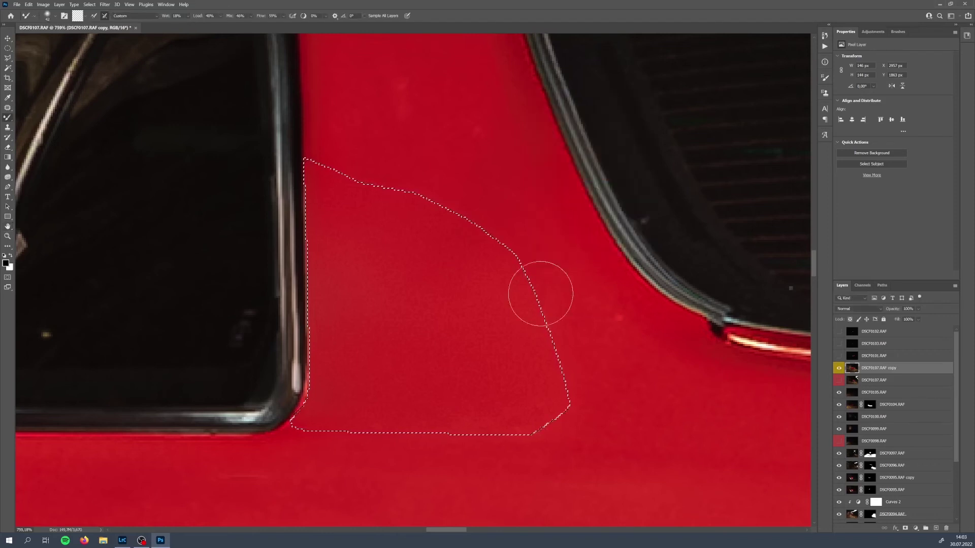
pyautogui.scroll(2, 506, 283)
pyautogui.scroll(-1, 506, 286)
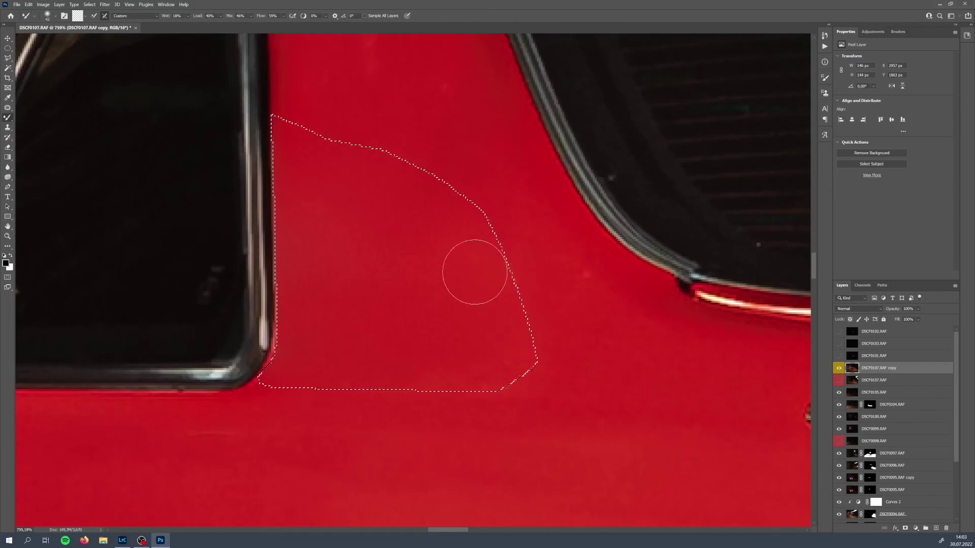
pyautogui.scroll(2, 435, 290)
pyautogui.scroll(-1, 437, 318)
pyautogui.hscroll(1, 437, 317)
pyautogui.hotkey('ctrl', 'd')
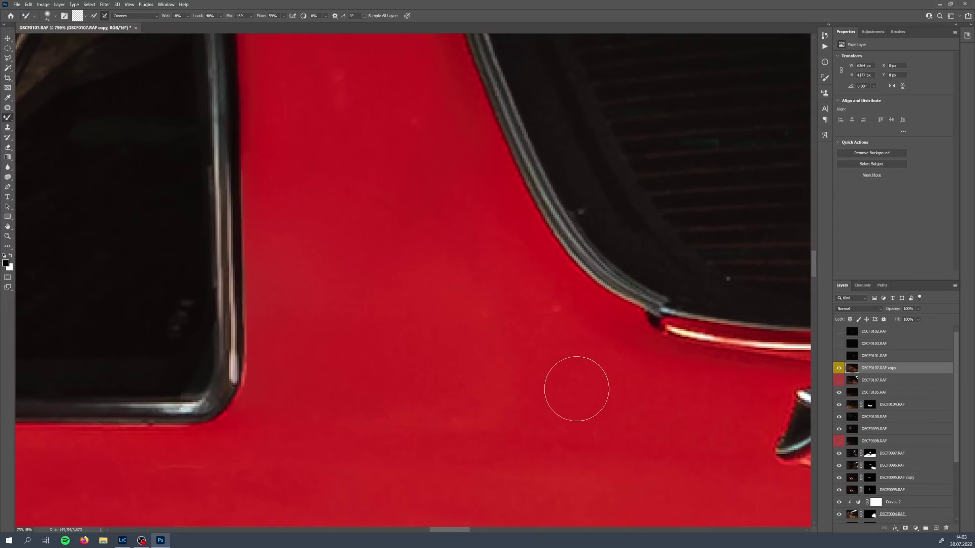
# Step: Even out the visible lower edge of the blended area behind the side window with the Patch tool
pyautogui.moveTo(553, 387)
pyautogui.mouseDown()
pyautogui.moveTo(550, 422)
pyautogui.moveTo(540, 391)
pyautogui.mouseUp()
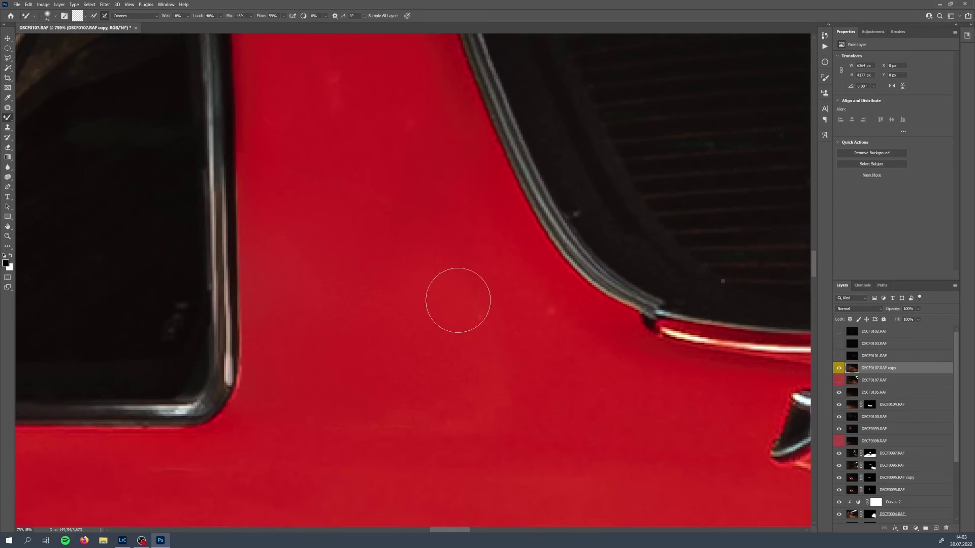
pyautogui.keyDown('alt'); pyautogui.rightClick(459, 280); pyautogui.keyUp('alt')
pyautogui.press('j')
pyautogui.moveTo(512, 382); pyautogui.dragTo(512, 385)
pyautogui.moveTo(474, 322)
pyautogui.mouseDown()
pyautogui.moveTo(407, 322)
pyautogui.moveTo(505, 359)
pyautogui.moveTo(523, 394)
pyautogui.moveTo(496, 398)
pyautogui.mouseUp()
pyautogui.hotkey('ctrl', 'd')
# Step: Patch the faint pale streaks on the upper pillar between the side and rear windows with clean red paint
pyautogui.moveTo(401, 243); pyautogui.dragTo(420, 350)
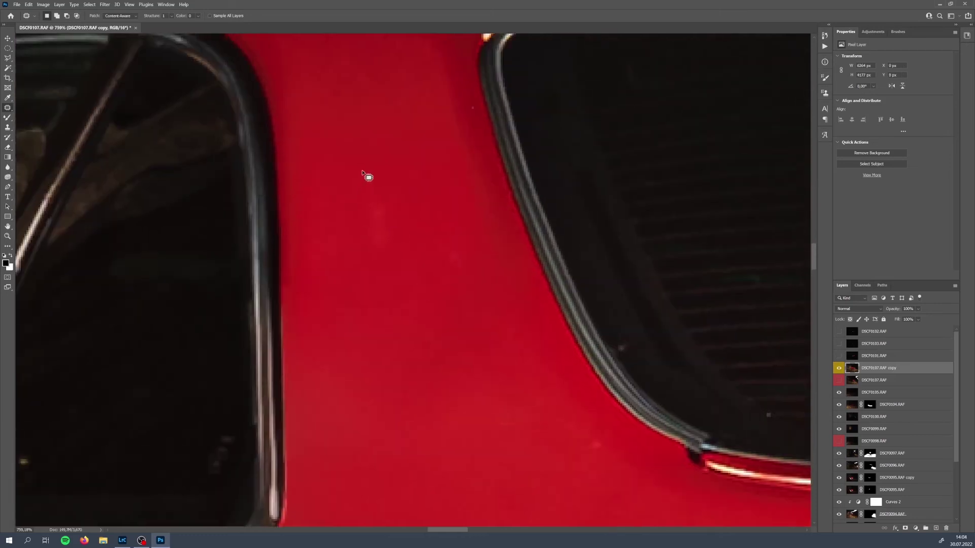
pyautogui.moveTo(408, 205); pyautogui.dragTo(364, 147)
pyautogui.hotkey('ctrl', 'd')
pyautogui.moveTo(416, 236)
pyautogui.mouseDown()
pyautogui.moveTo(368, 236)
pyautogui.moveTo(392, 200)
pyautogui.mouseUp()
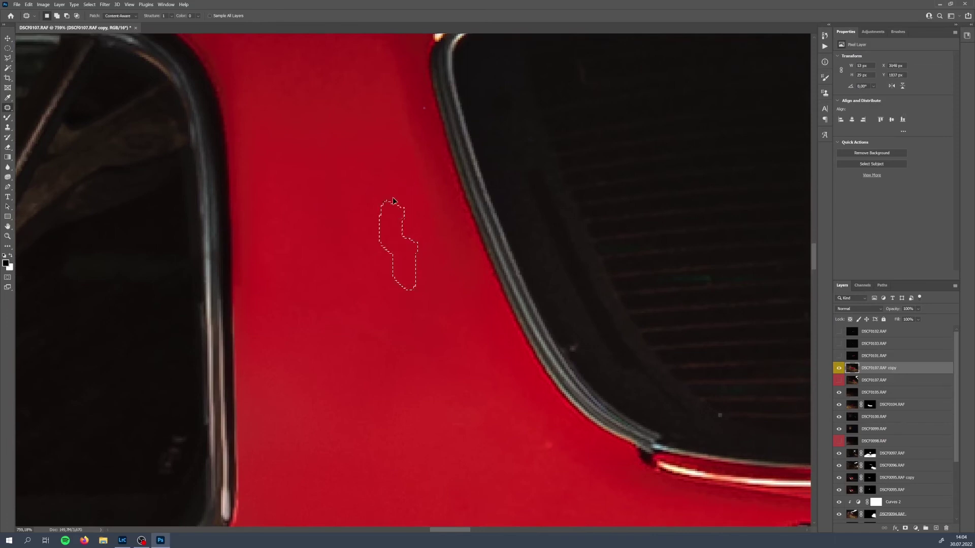
pyautogui.moveTo(385, 406); pyautogui.dragTo(376, 272)
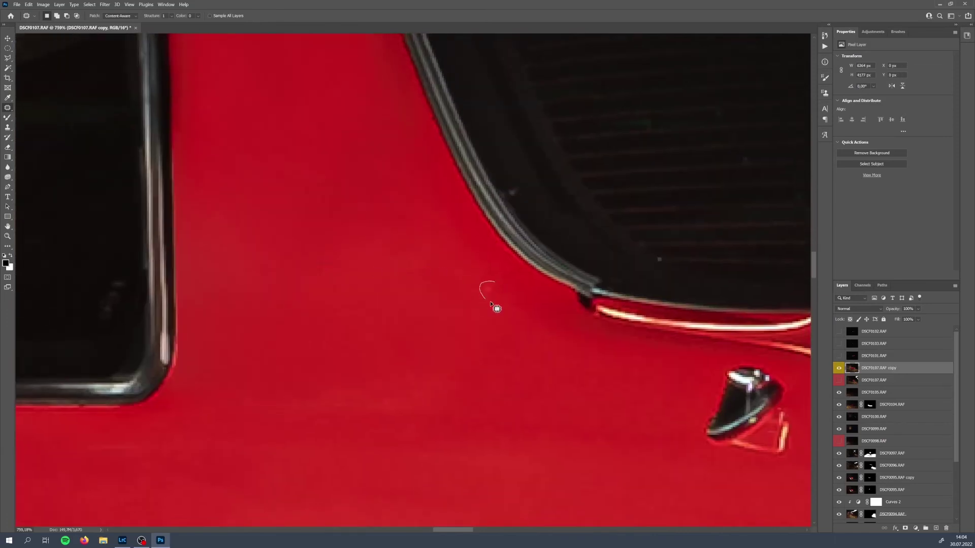
# Step: Patch the small bright spot below the rear window's corner and the remaining blemishes on the panel beneath it
pyautogui.moveTo(503, 316)
pyautogui.mouseDown()
pyautogui.moveTo(409, 238)
pyautogui.moveTo(394, 269)
pyautogui.moveTo(589, 256)
pyautogui.mouseUp()
pyautogui.moveTo(526, 444)
pyautogui.mouseDown()
pyautogui.moveTo(468, 254)
pyautogui.moveTo(552, 258)
pyautogui.mouseUp()
pyautogui.moveTo(450, 235); pyautogui.dragTo(311, 224)
pyautogui.hotkey('ctrl', 'd')
pyautogui.moveTo(551, 231); pyautogui.dragTo(333, 289)
# Step: Examine the retouched pillar and quarter panel in a wider view for remaining reflections and uneven paint
pyautogui.scroll(-2, 335, 211)
pyautogui.hotkey('ctrl', 'shift', 'd')
pyautogui.press('b')
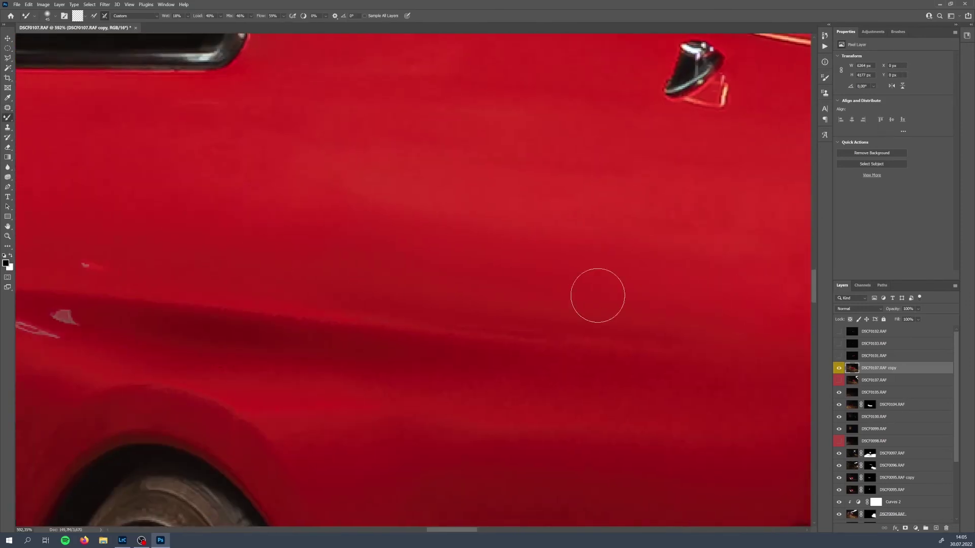
pyautogui.click(105, 4)
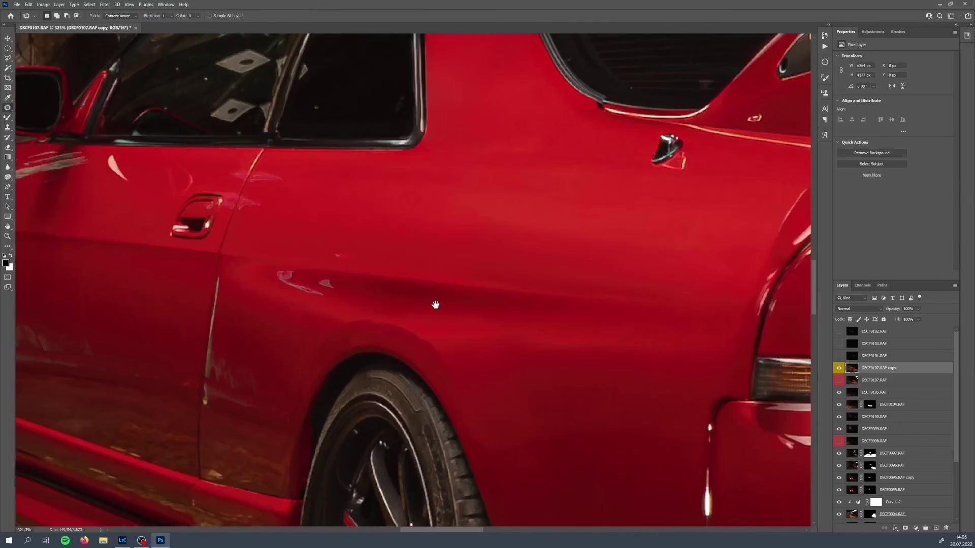
pyautogui.scroll(-4, 435, 305)
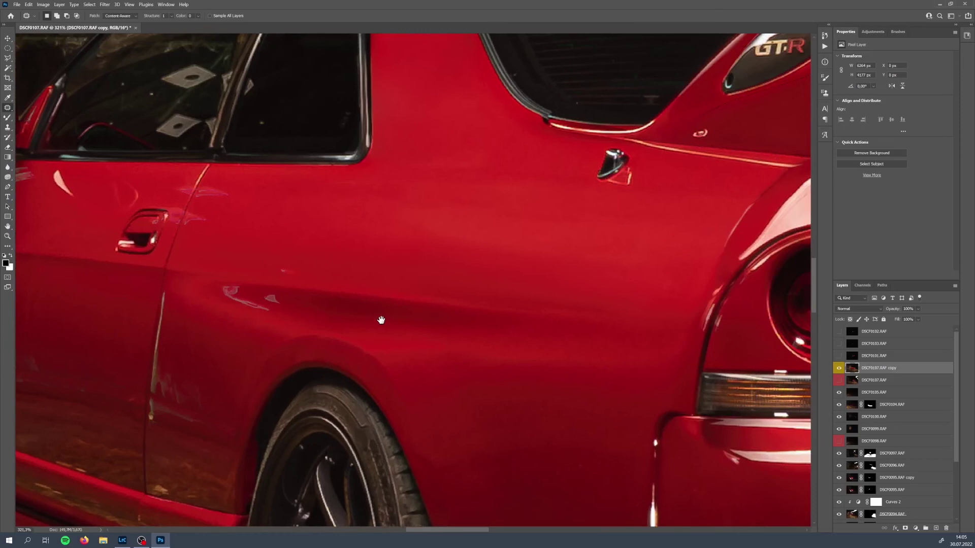
# Step: Trace the upper strip of the boot lid below the spoiler with the Pen tool and turn the path into a selection
pyautogui.scroll(-5, 397, 323)
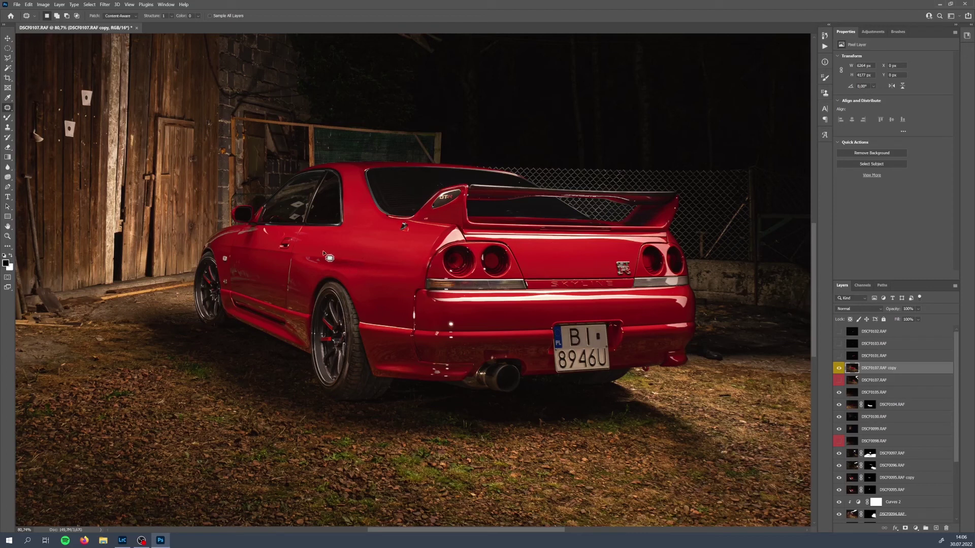
pyautogui.hscroll(-1, 381, 265)
pyautogui.scroll(-1, 376, 265)
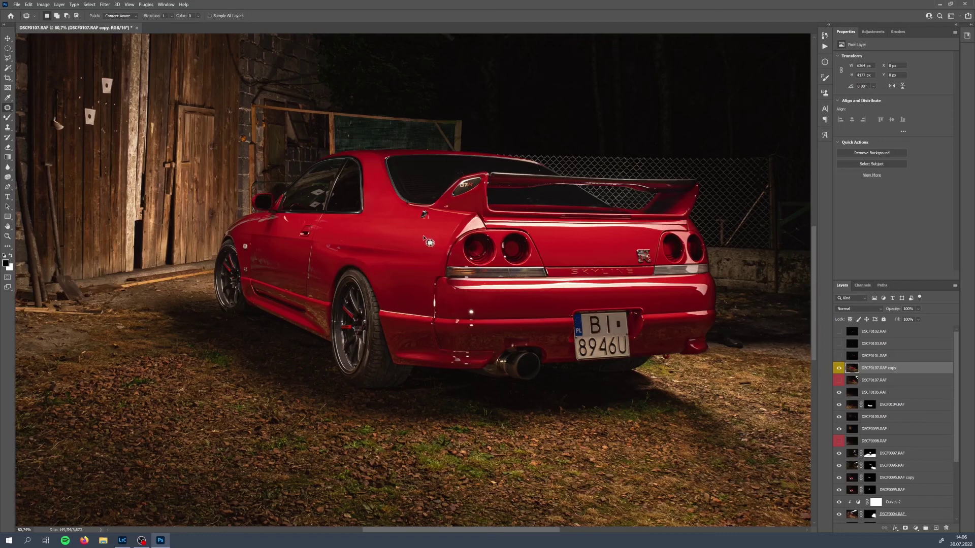
pyautogui.press('s')
pyautogui.scroll(8, 429, 242)
pyautogui.scroll(3, 523, 283)
pyautogui.hscroll(-3, 523, 282)
pyautogui.scroll(3, 444, 214)
pyautogui.scroll(-1, 426, 264)
pyautogui.scroll(1, 427, 274)
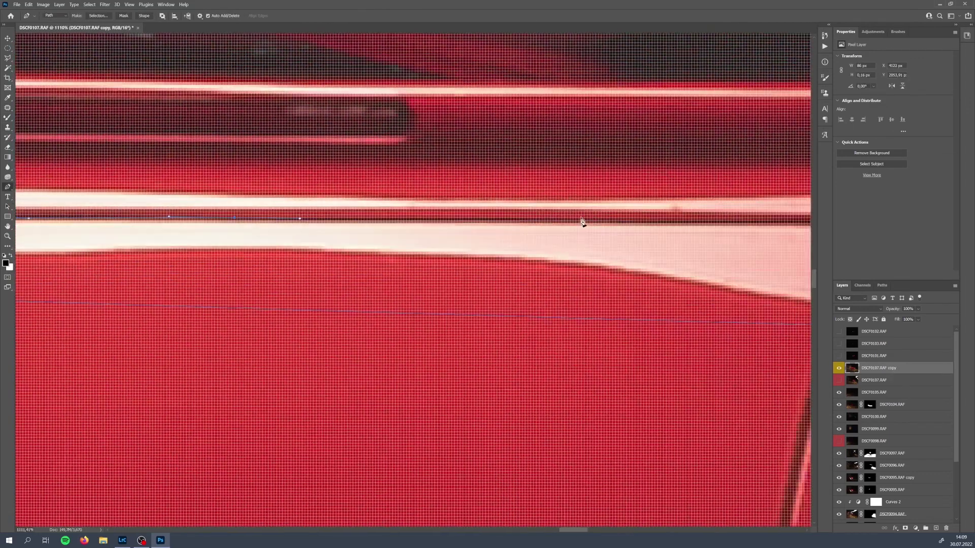
pyautogui.scroll(-5, 583, 220)
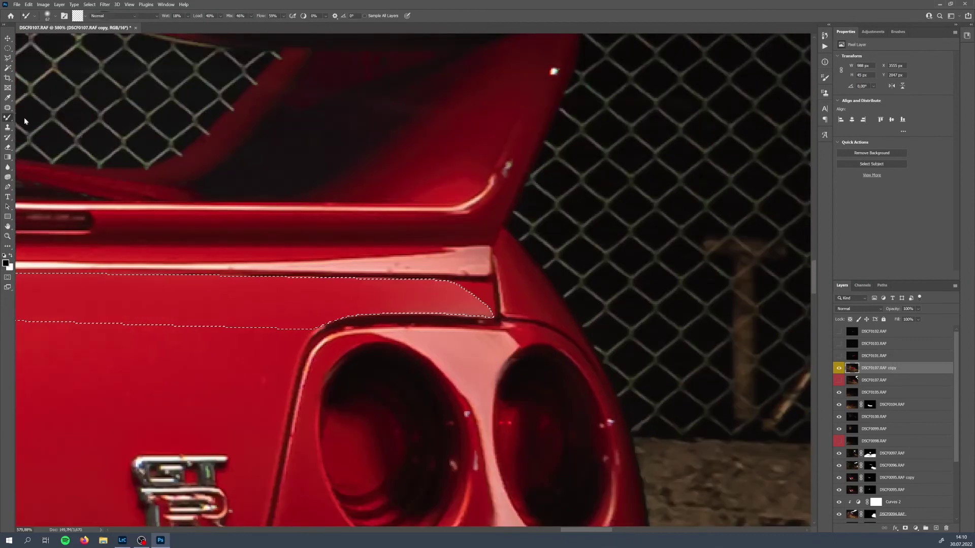
# Step: Paint over the pale reflection in the selected boot-lid strip above the far tail light with dark red using the Brush tool
pyautogui.hotkey('shift', 'b')
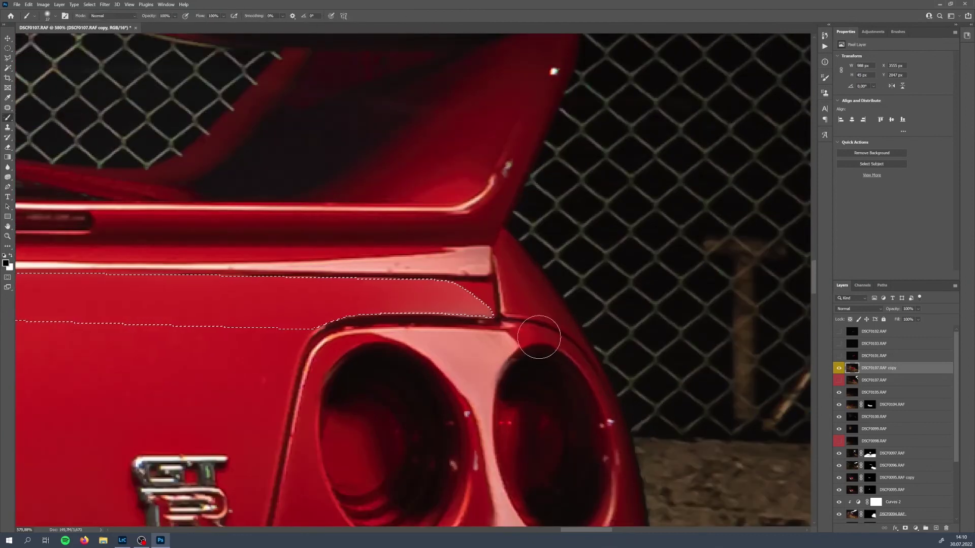
pyautogui.press('[')
pyautogui.press('[')
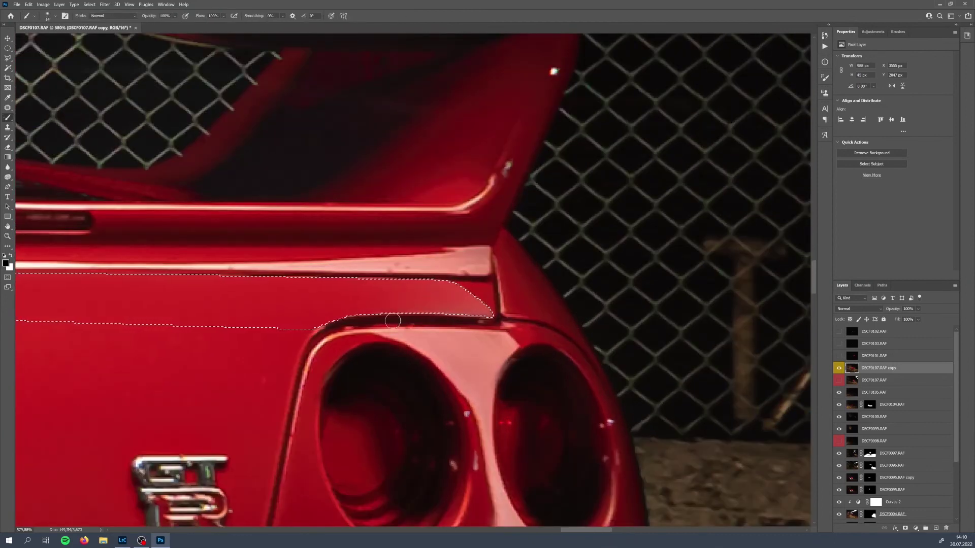
pyautogui.scroll(2, 393, 321)
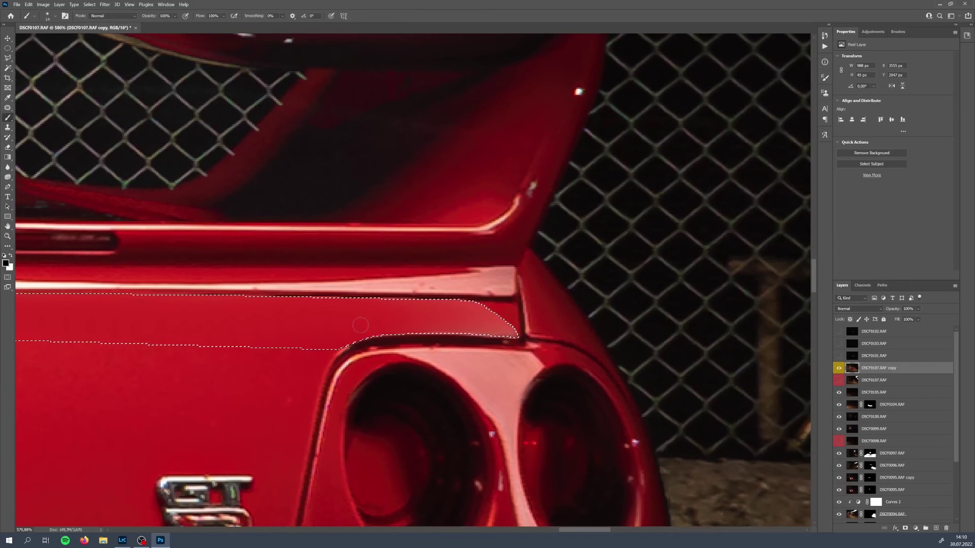
pyautogui.hscroll(-3, 322, 325)
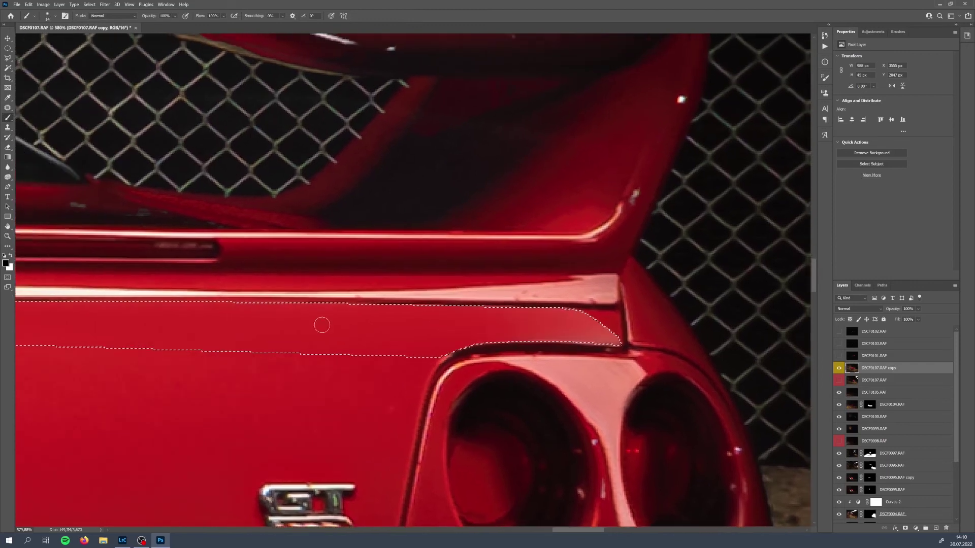
pyautogui.scroll(-5, 398, 355)
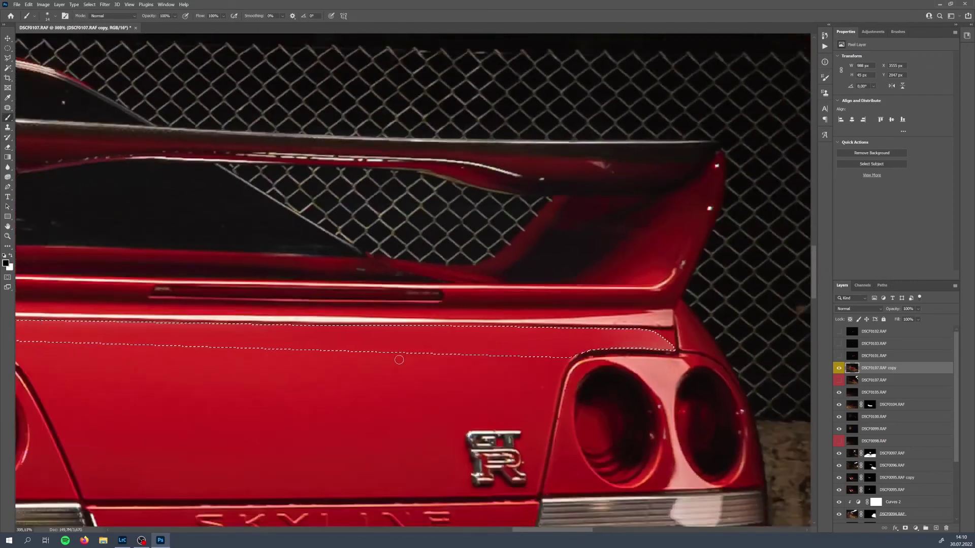
pyautogui.scroll(-1, 399, 360)
pyautogui.moveTo(483, 337); pyautogui.dragTo(337, 330)
pyautogui.moveTo(436, 323); pyautogui.dragTo(323, 367)
pyautogui.scroll(3, 312, 309)
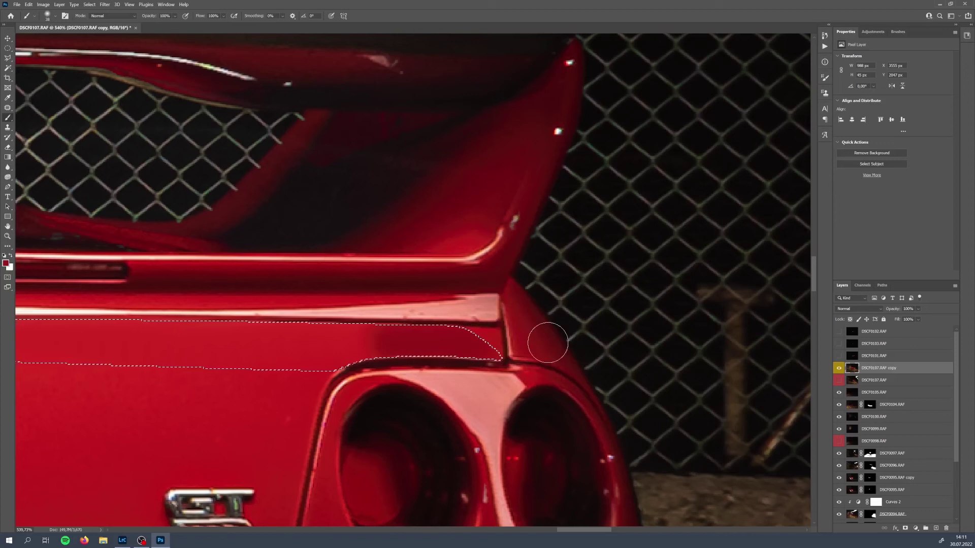
pyautogui.moveTo(492, 341)
pyautogui.mouseDown()
pyautogui.moveTo(407, 330)
pyautogui.moveTo(483, 337)
pyautogui.moveTo(388, 347)
pyautogui.moveTo(370, 337)
pyautogui.moveTo(447, 332)
pyautogui.moveTo(468, 348)
pyautogui.moveTo(499, 342)
pyautogui.mouseUp()
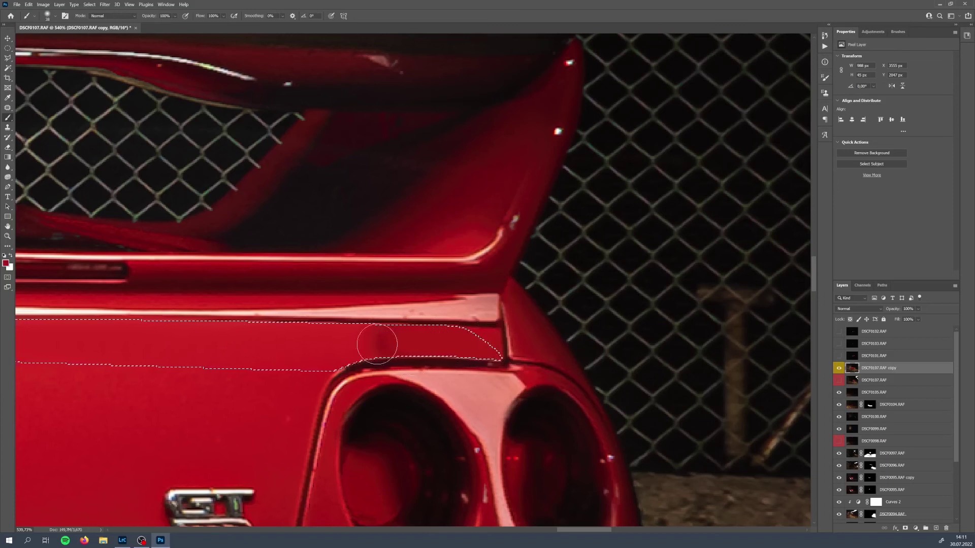
# Step: Blend the painted area above the tail light with the Mixer Brush at about 45 px and clear the selection
pyautogui.rightClick(8, 117)
pyautogui.click(46, 139)
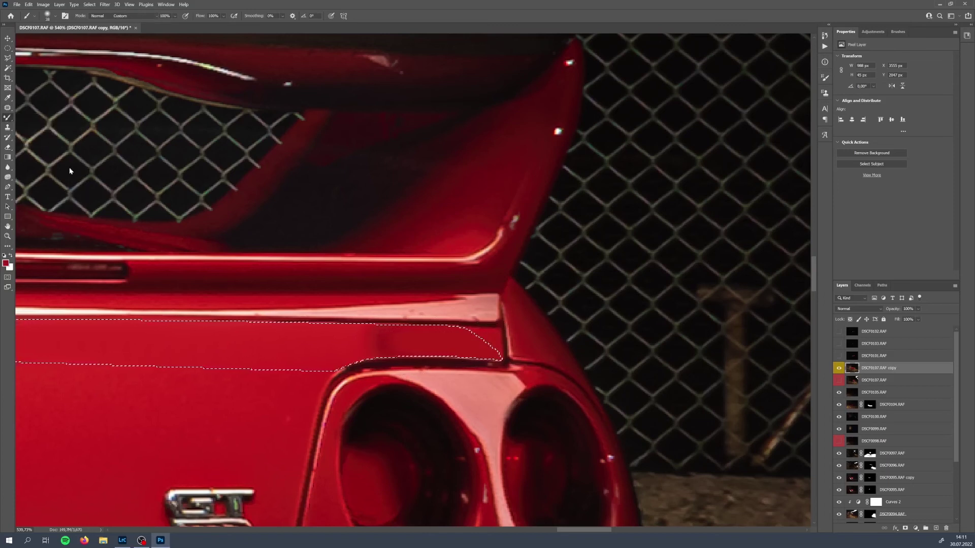
pyautogui.moveTo(434, 371); pyautogui.dragTo(391, 346)
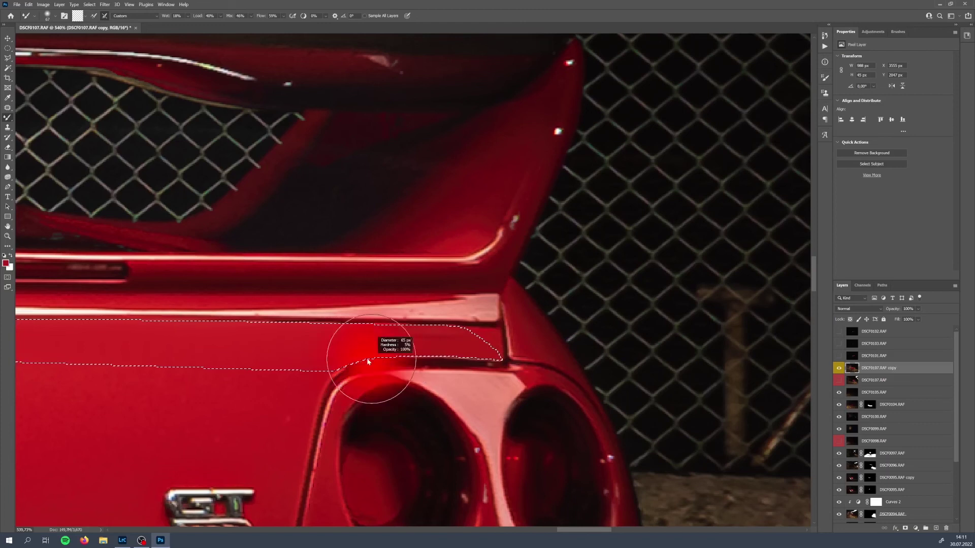
pyautogui.press('s')
pyautogui.hotkey('ctrl', 'd')
pyautogui.scroll(2, 327, 341)
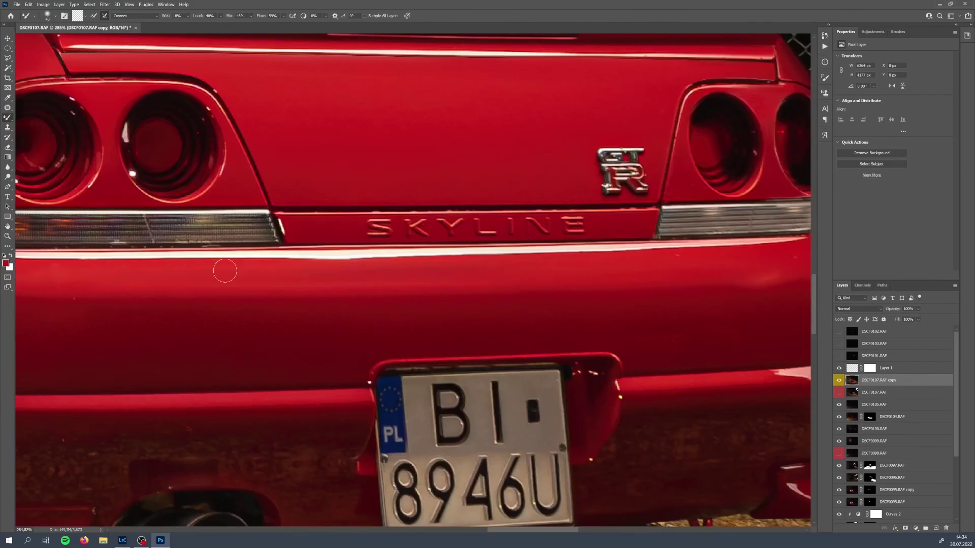
# Step: Blend the selected pale reflection at the far end of the bumper and darken the bright glint in the bumper's side seam
pyautogui.moveTo(534, 313); pyautogui.dragTo(518, 373)
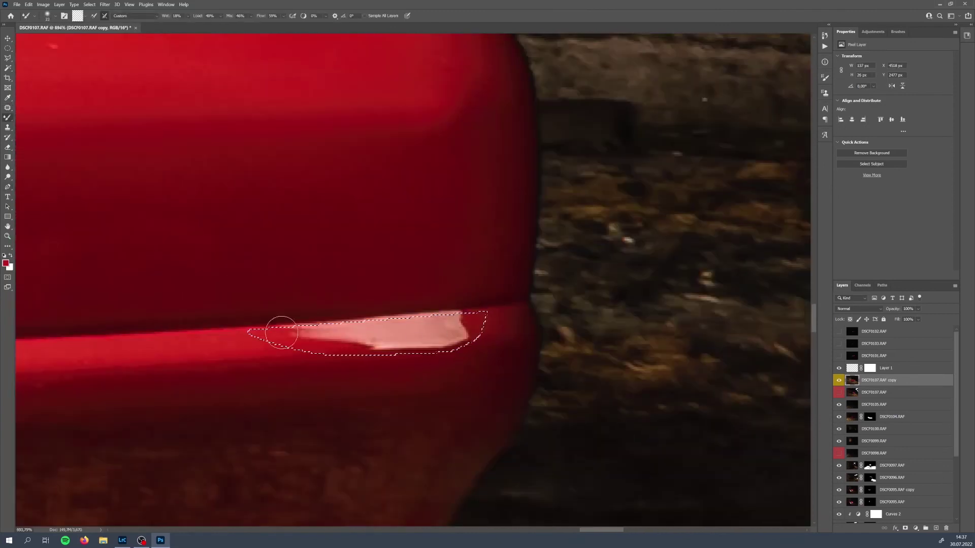
pyautogui.moveTo(406, 337)
pyautogui.mouseDown()
pyautogui.moveTo(481, 330)
pyautogui.moveTo(402, 340)
pyautogui.mouseUp()
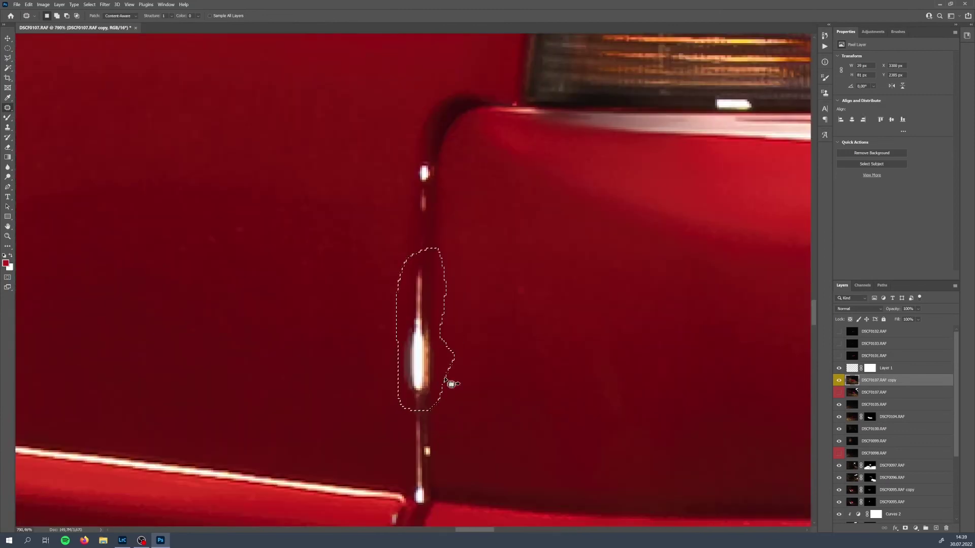
pyautogui.press('o')
pyautogui.moveTo(418, 376); pyautogui.dragTo(420, 298)
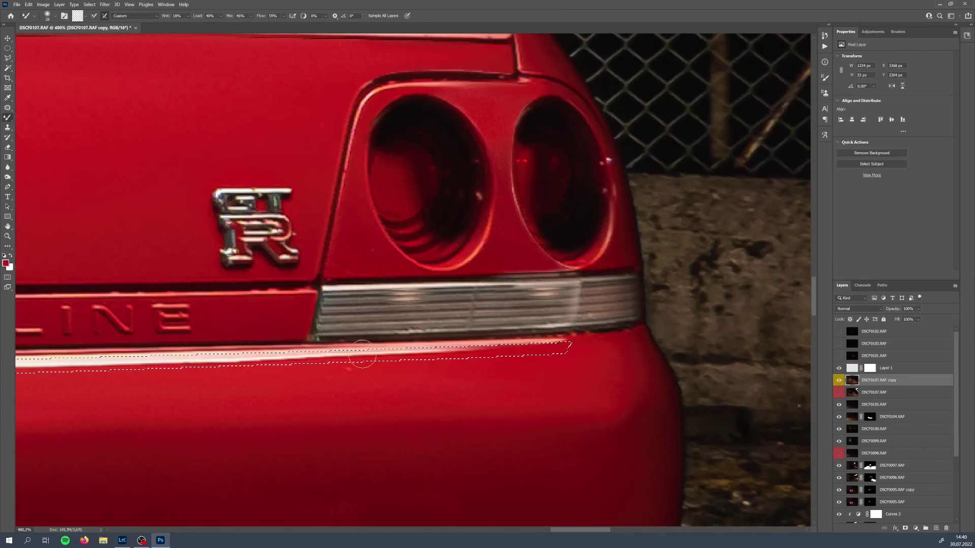
# Step: Compare the car with and without the DSCF0107.RAF copy layer to review the retouching of the paintwork
pyautogui.scroll(5, 363, 366)
pyautogui.scroll(-4, 318, 394)
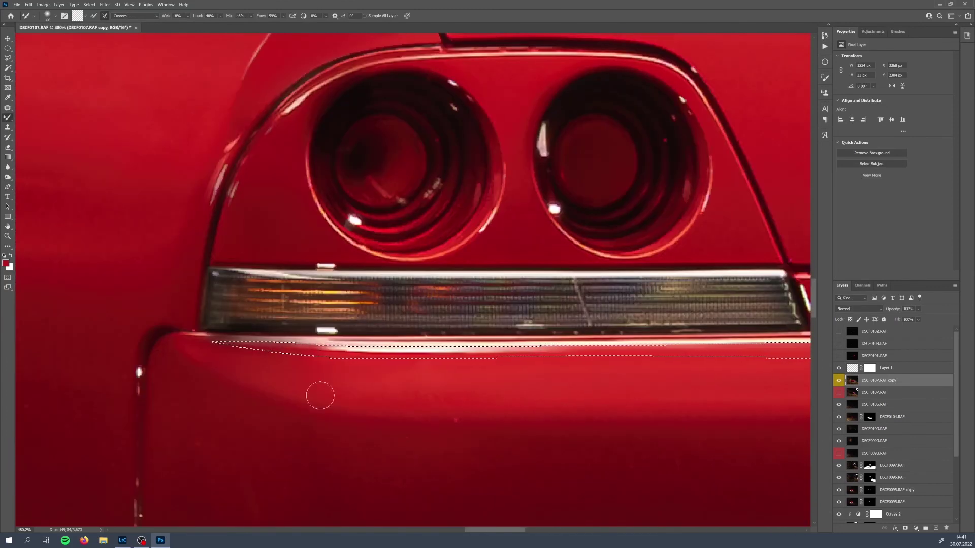
pyautogui.scroll(5, 315, 405)
pyautogui.hscroll(3, 366, 428)
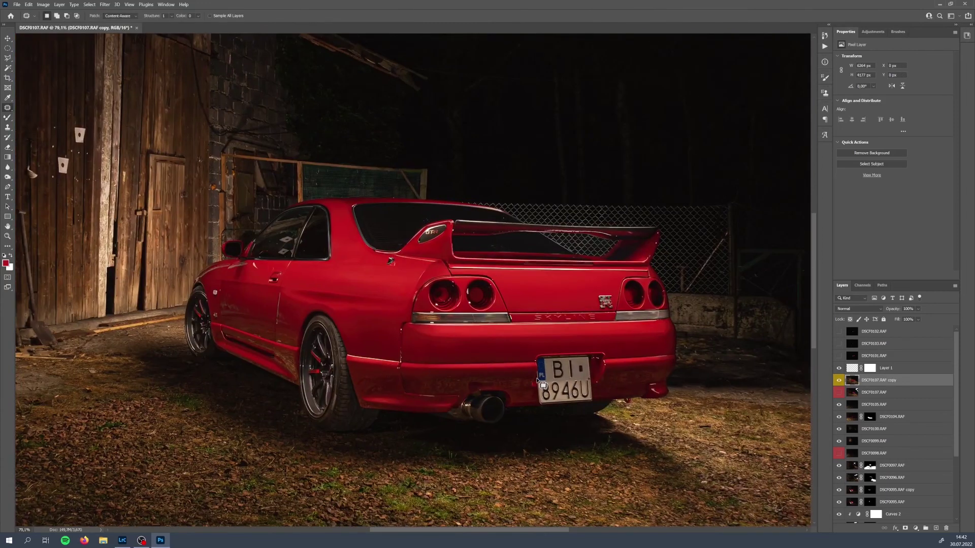
pyautogui.click(841, 381)
pyautogui.click(840, 381)
pyautogui.click(841, 382)
pyautogui.click(840, 381)
pyautogui.click(841, 382)
pyautogui.click(841, 383)
pyautogui.click(841, 382)
pyautogui.click(840, 383)
pyautogui.click(841, 383)
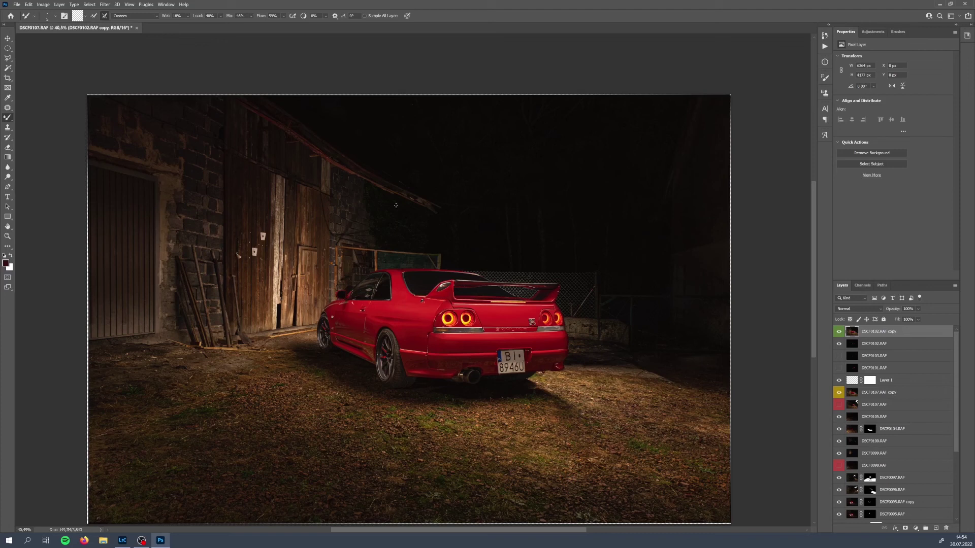
pyautogui.click(104, 4)
pyautogui.click(213, 172)
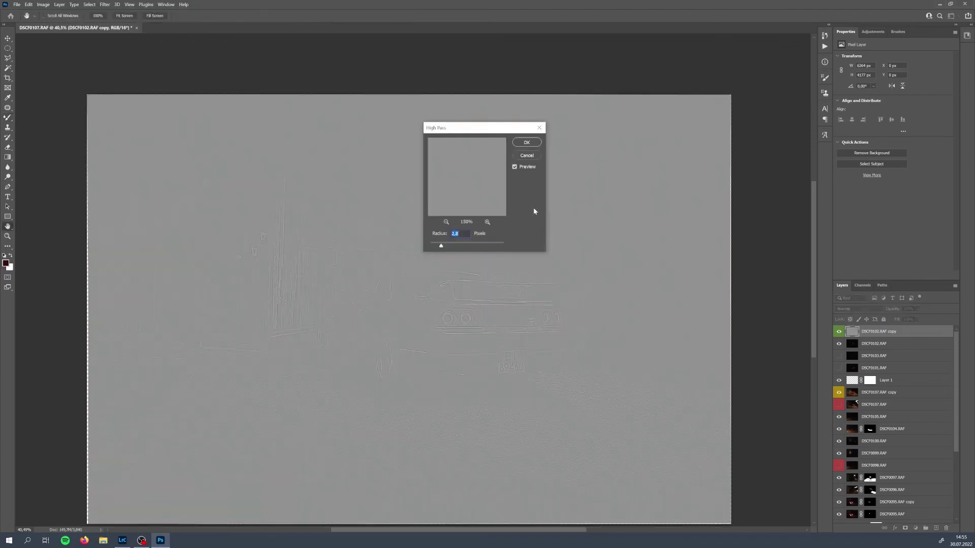
pyautogui.click(527, 155)
# Step: Duplicate the merged DSCF0102.RAF copy layer, apply the High Pass filter to the duplicate and blend it in Overlay mode
pyautogui.hotkey('ctrl', 'j')
pyautogui.click(105, 4)
pyautogui.click(214, 171)
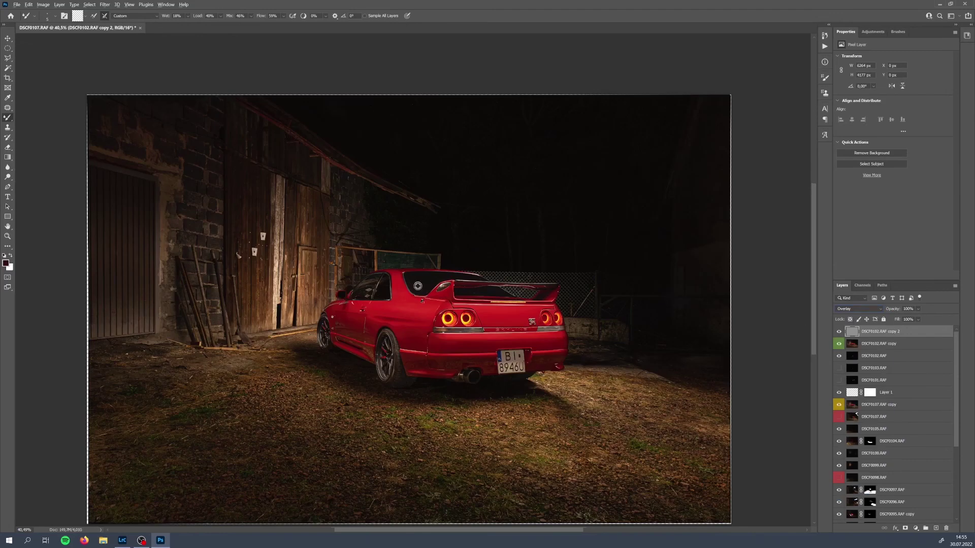
pyautogui.scroll(10, 621, 311)
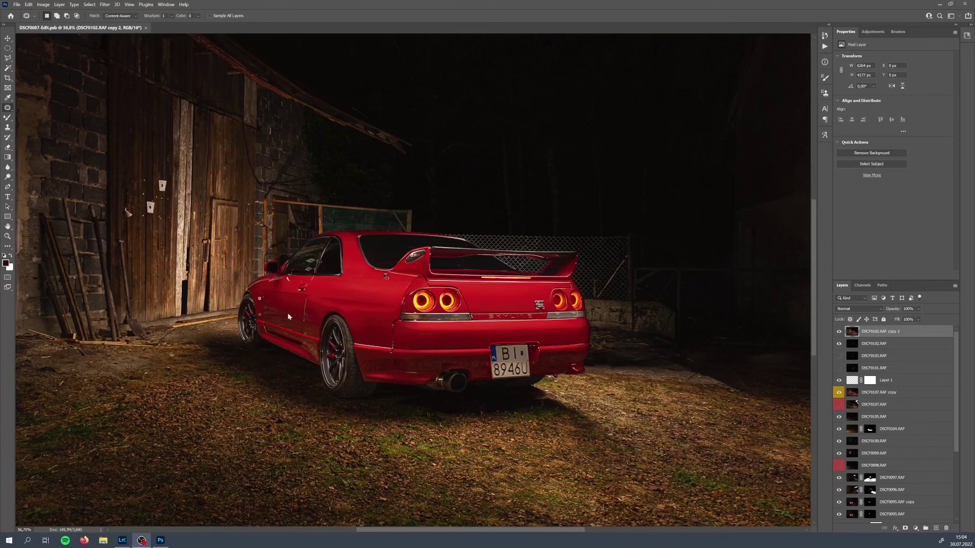
# Step: Switch to Lightroom Classic and copy the develop settings of the edited front-view photo DSCF0050-Edit.psb, leaving out masking, crop and transform
pyautogui.moveTo(353, 339); pyautogui.dragTo(401, 339)
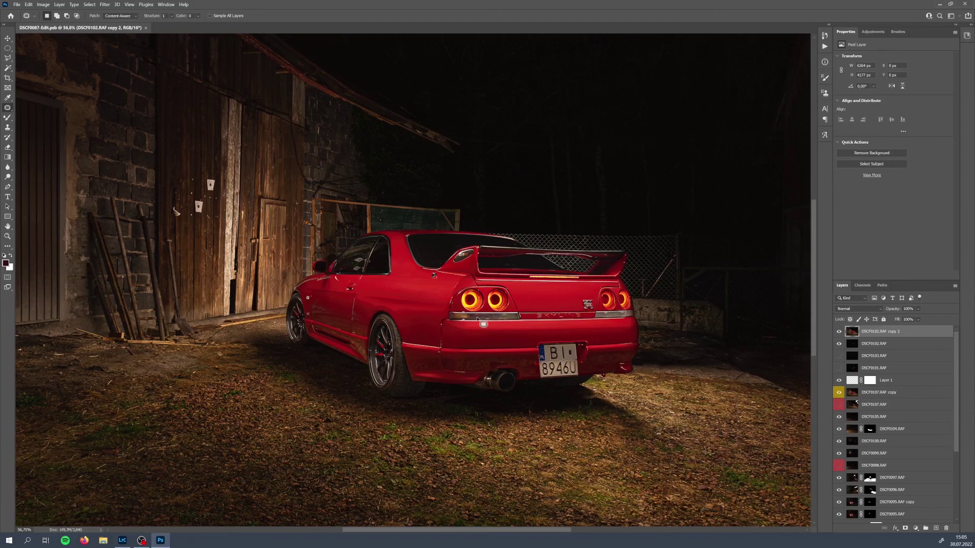
pyautogui.click(124, 541)
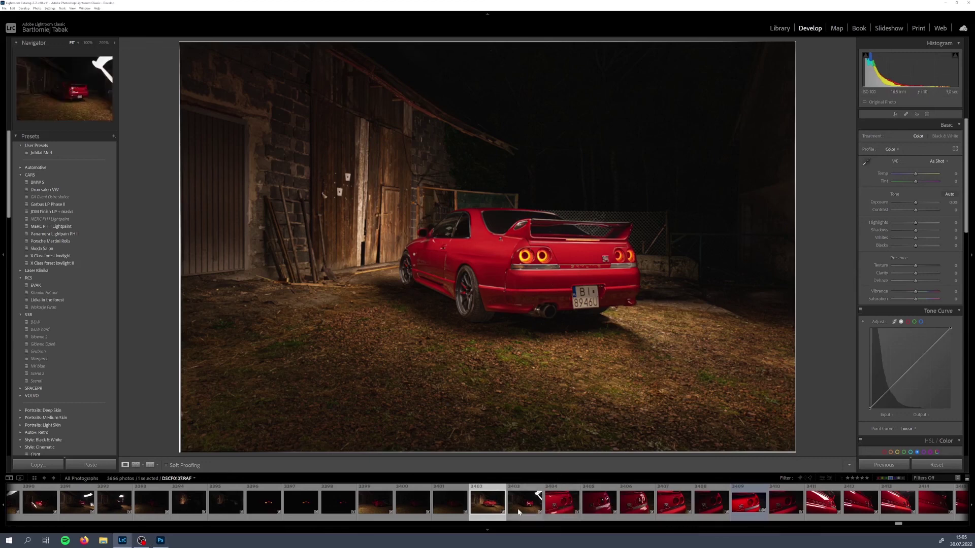
pyautogui.scroll(3, 538, 508)
pyautogui.scroll(10, 518, 512)
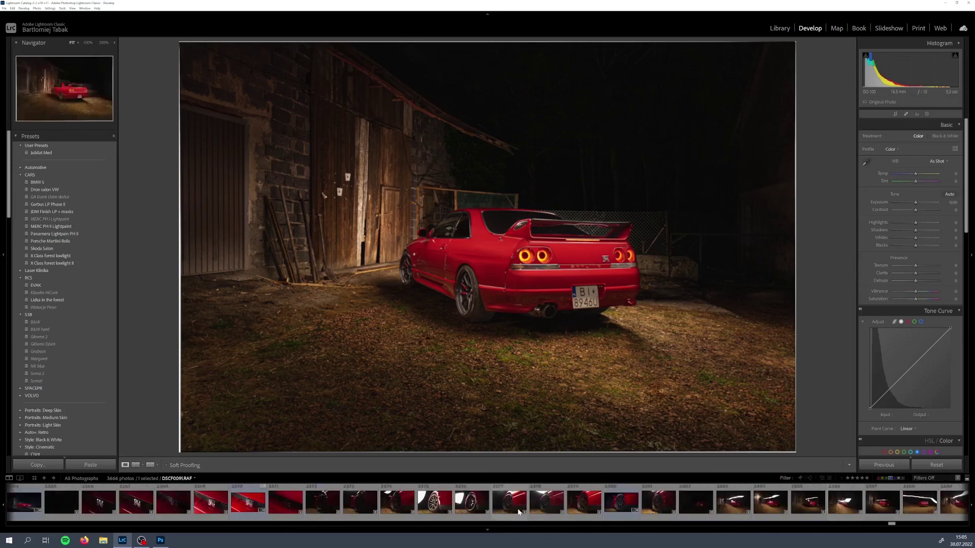
pyautogui.scroll(-3, 528, 505)
pyautogui.click(342, 502)
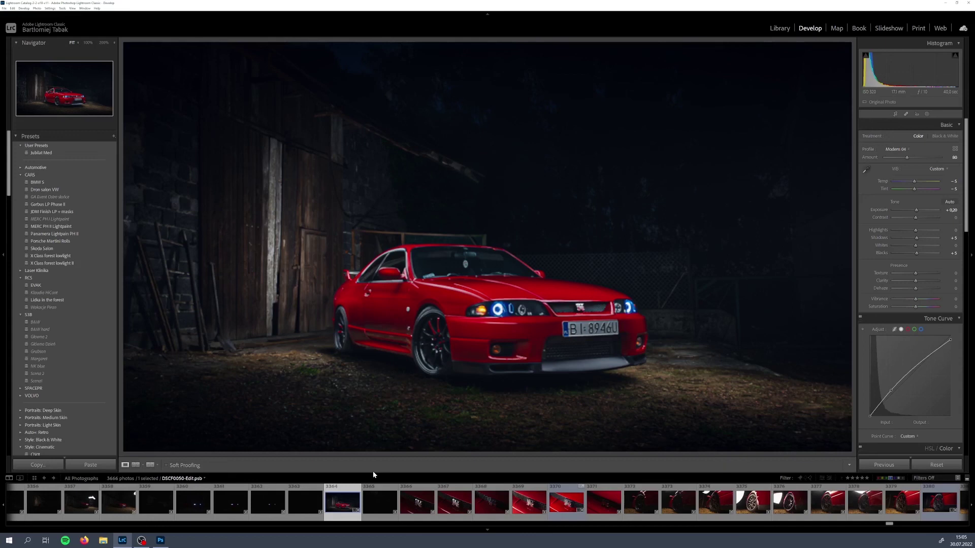
pyautogui.hotkey('ctrl', 'shift', 'c')
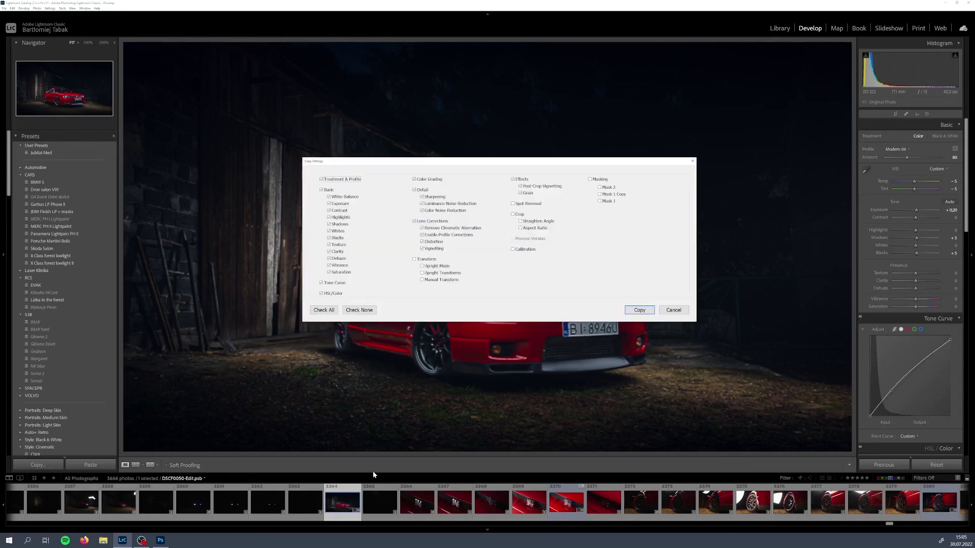
pyautogui.click(639, 309)
# Step: Apply the copied develop settings to the rear-view composite DSCF0087-Edit.psb and undo the last red saturation adjustment
pyautogui.scroll(-3, 677, 503)
pyautogui.click(677, 518)
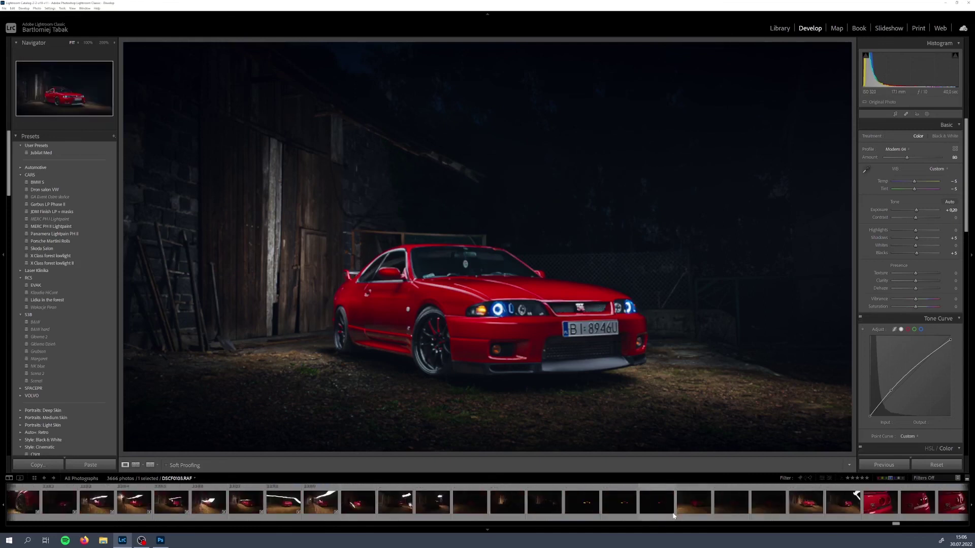
pyautogui.scroll(-3, 638, 515)
pyautogui.click(481, 506)
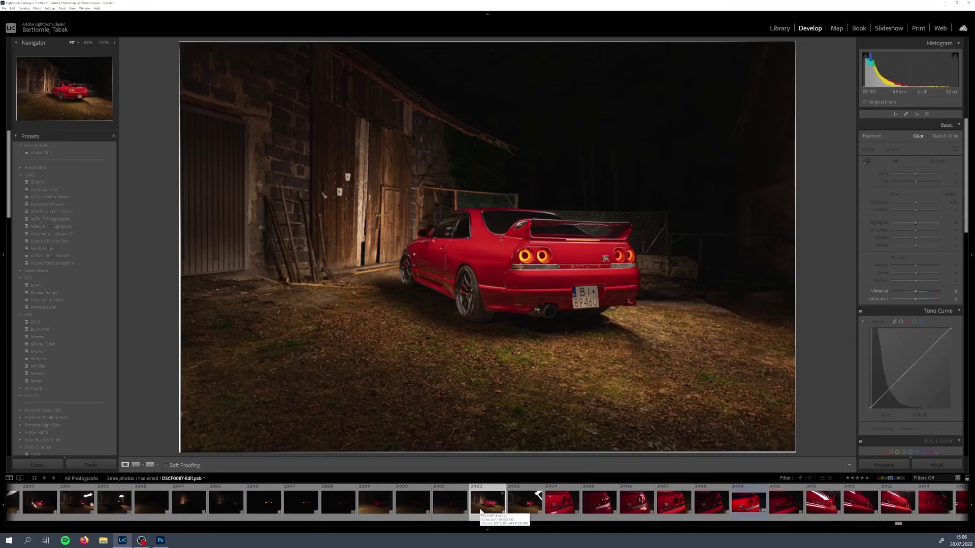
pyautogui.press('9')
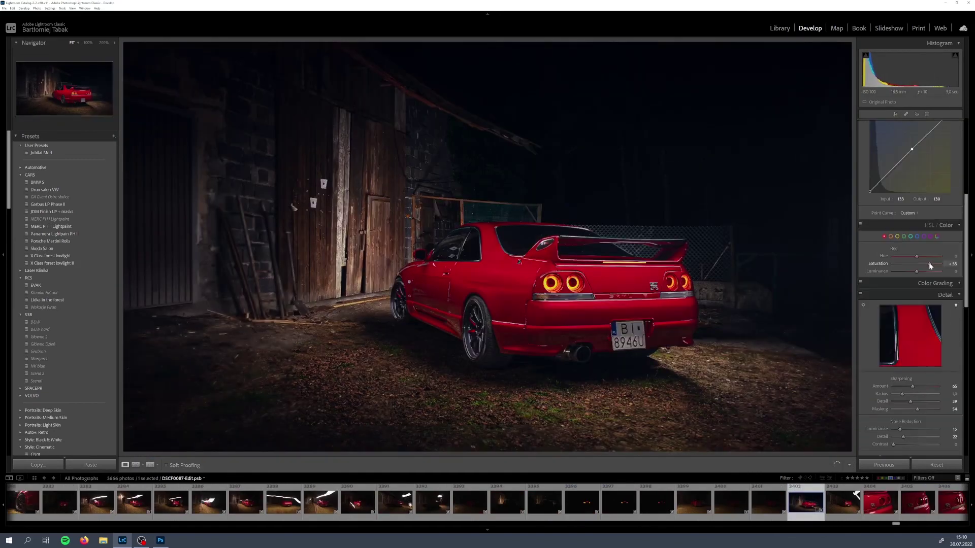
pyautogui.hotkey('ctrl', 'z')
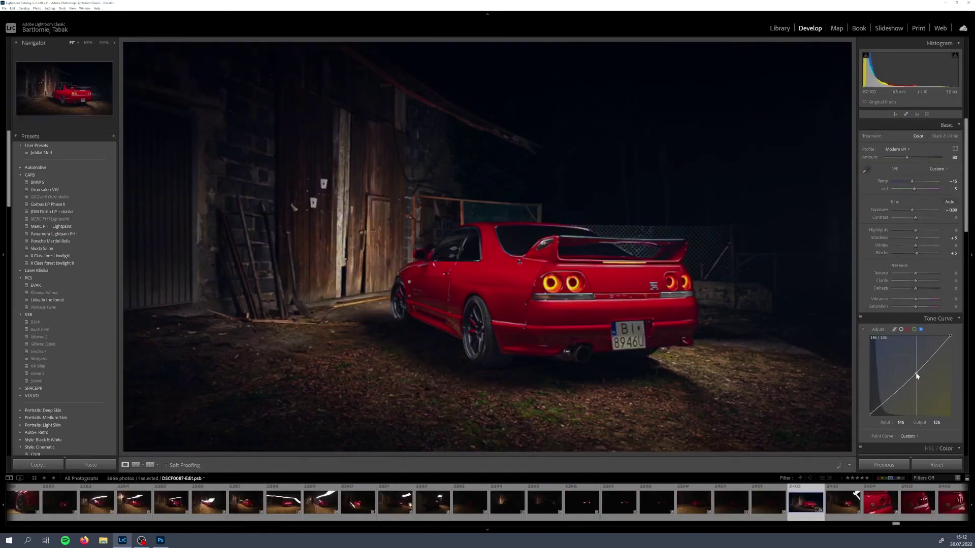